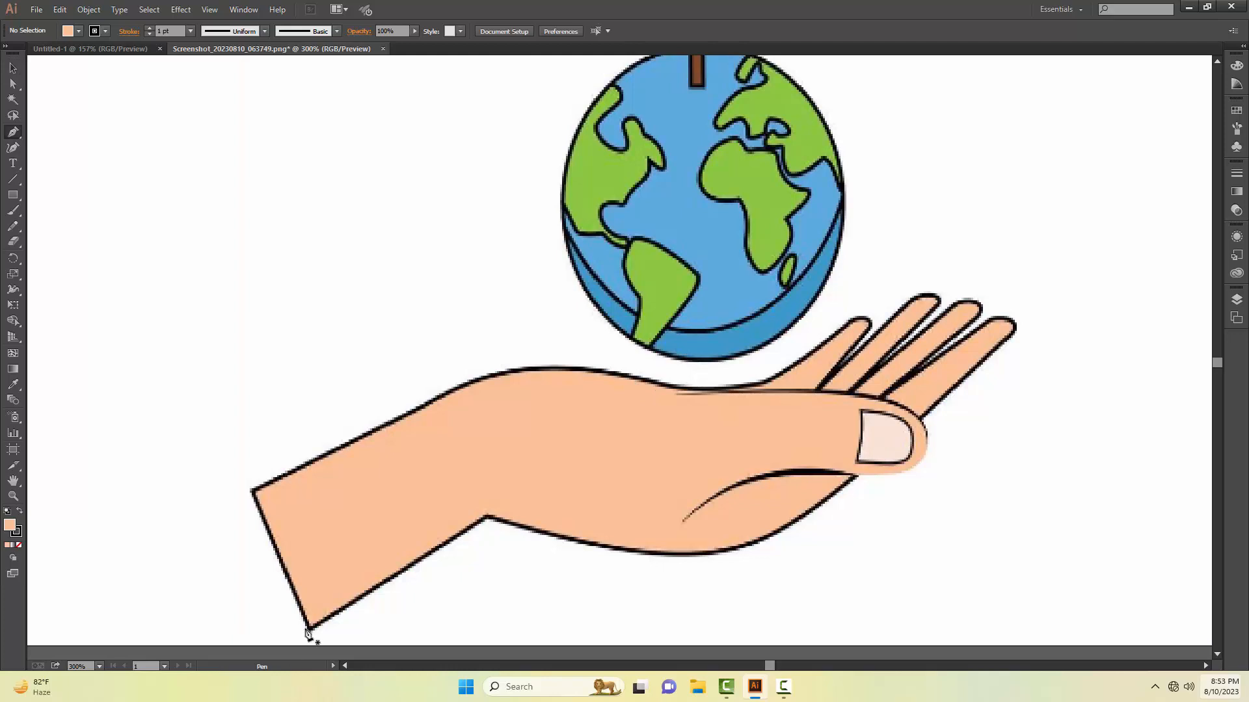
- Trace the hand's lower contour with the Pen tool, from the lower wrist corner along the palm to the outermost fingertip
{"action": "left_click", "coordinate": [310, 630]}
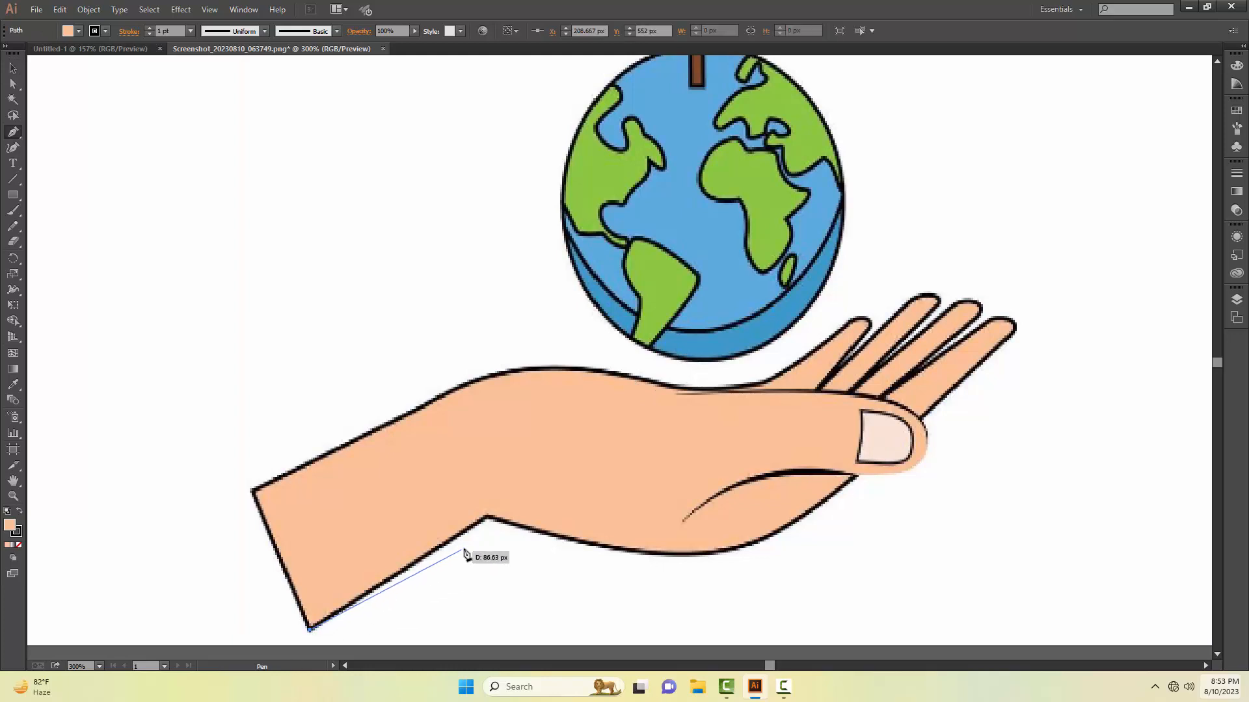
{"action": "left_click", "coordinate": [487, 517]}
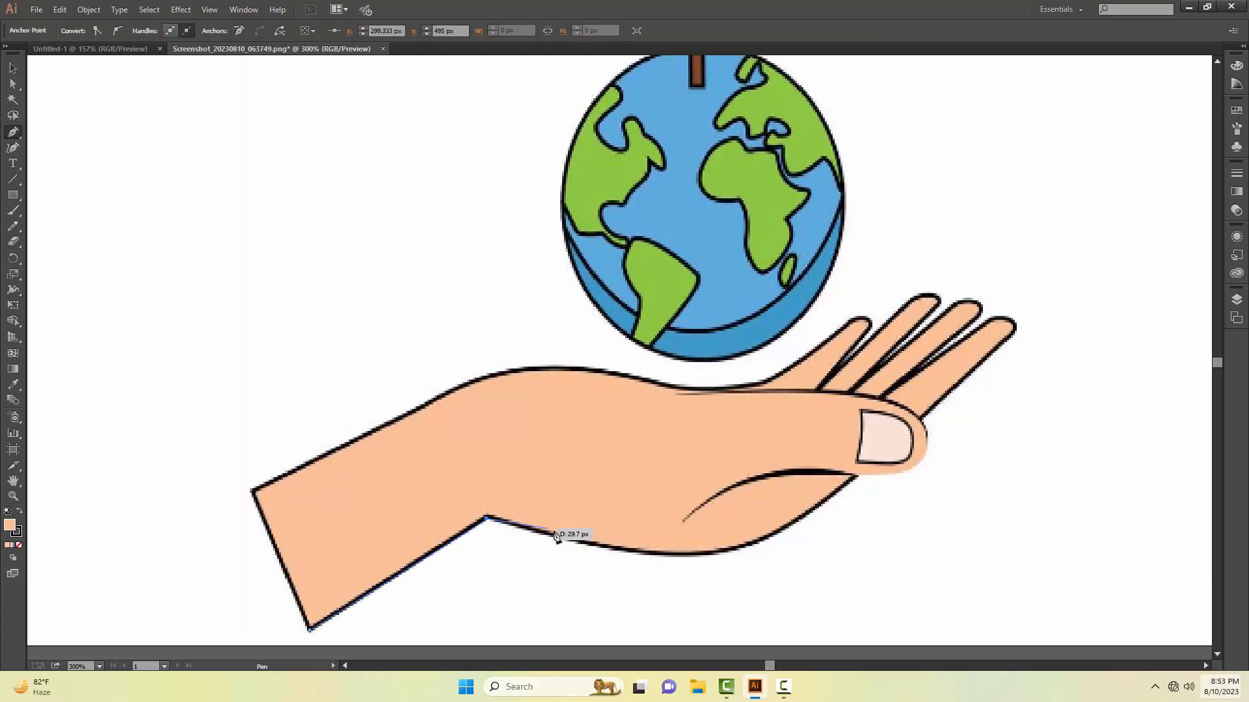
{"action": "left_click", "coordinate": [715, 554]}
{"action": "left_click_drag", "start_coordinate": [715, 554], "coordinate": [746, 545]}
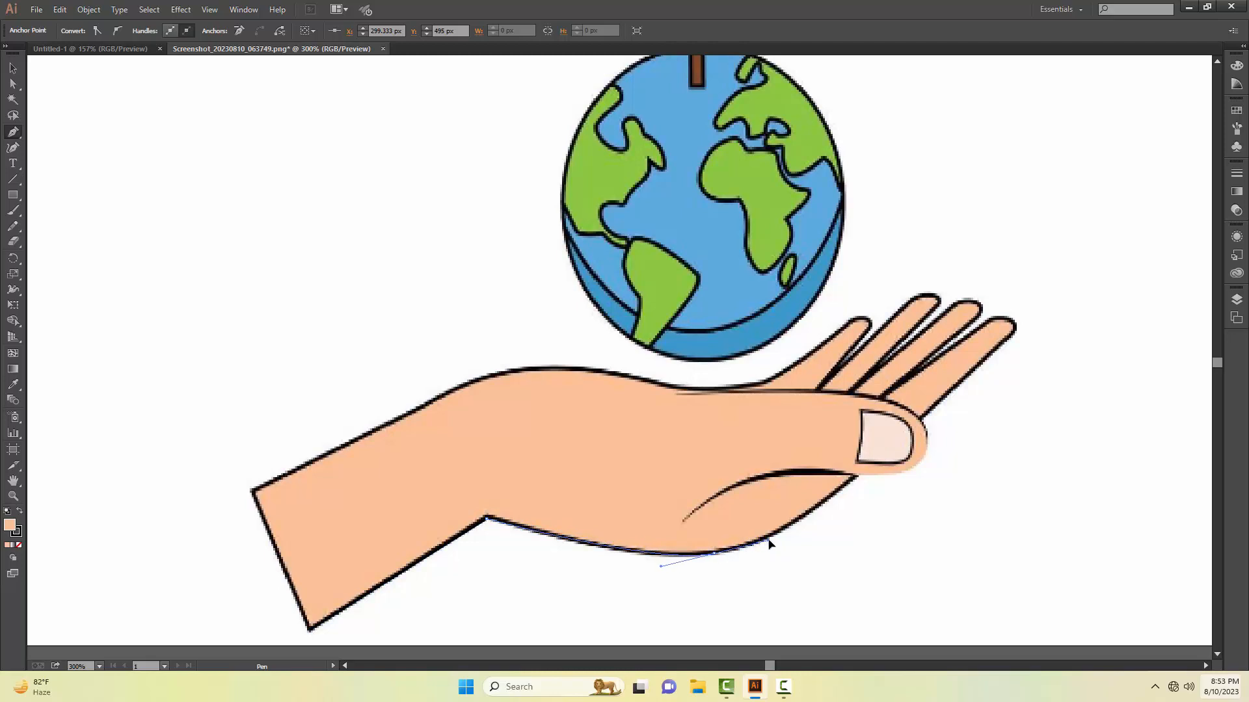
{"action": "left_click", "coordinate": [717, 553]}
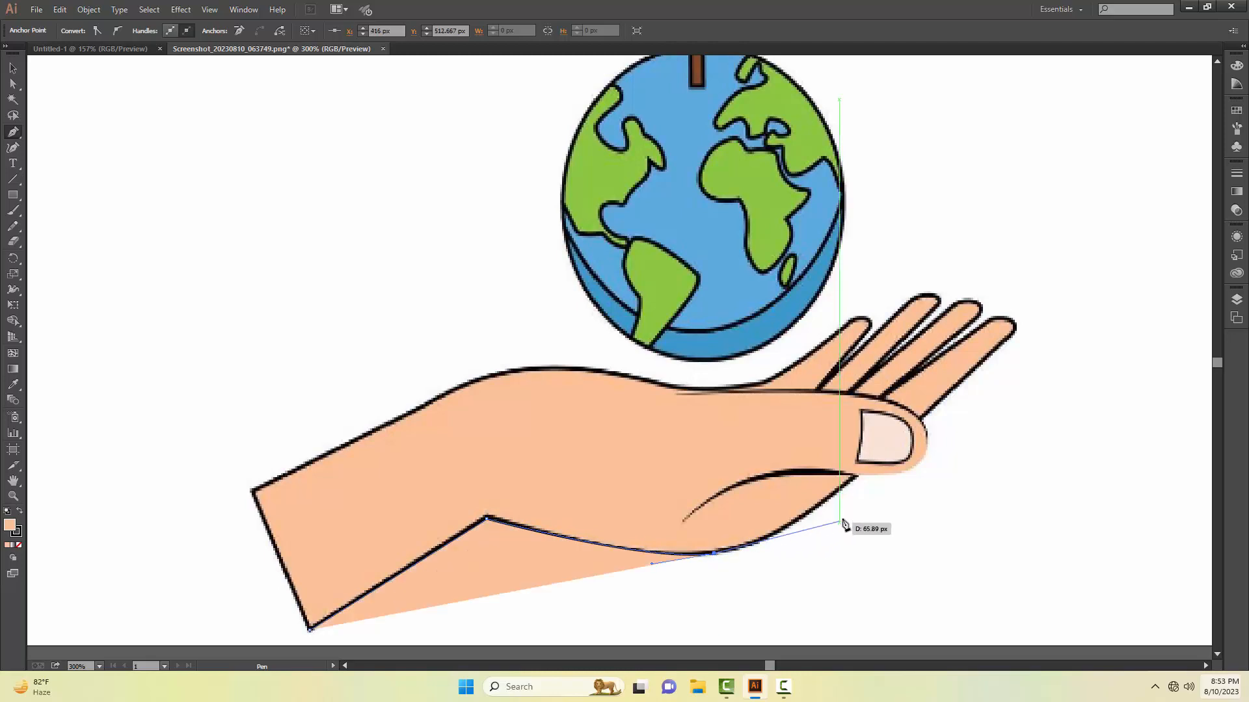
{"action": "left_click_drag", "start_coordinate": [856, 477], "coordinate": [932, 405]}
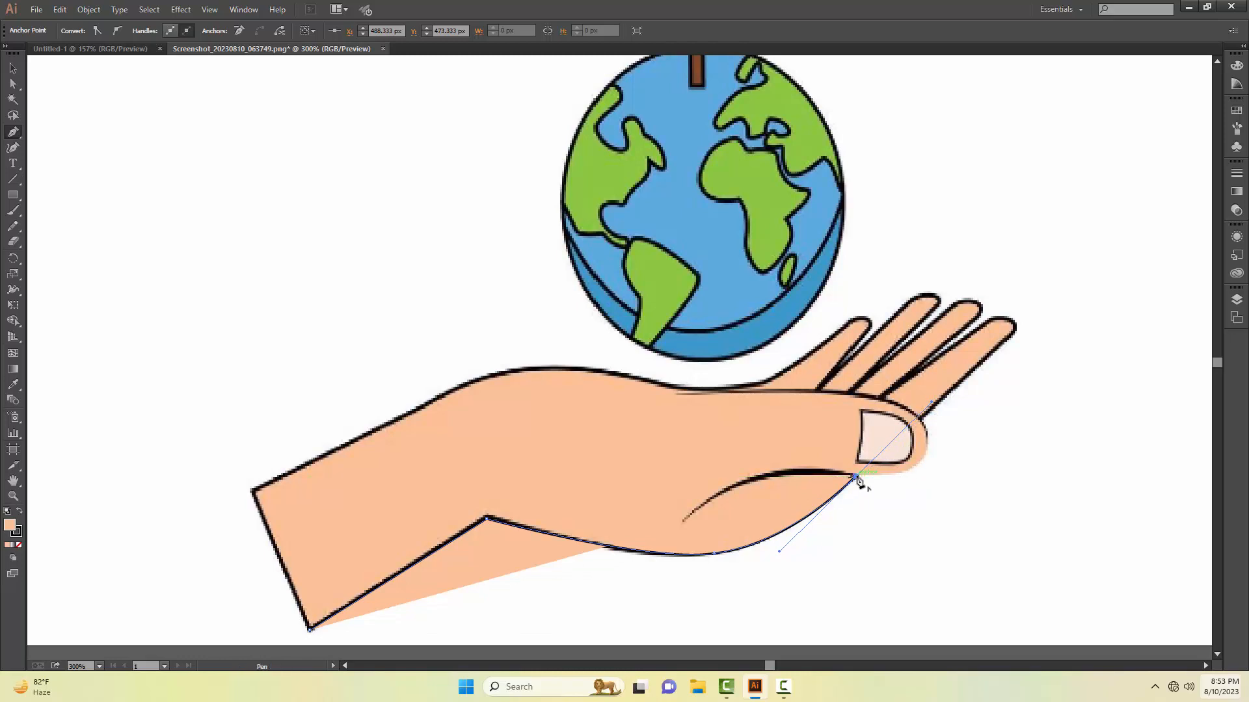
{"action": "left_click", "coordinate": [856, 478]}
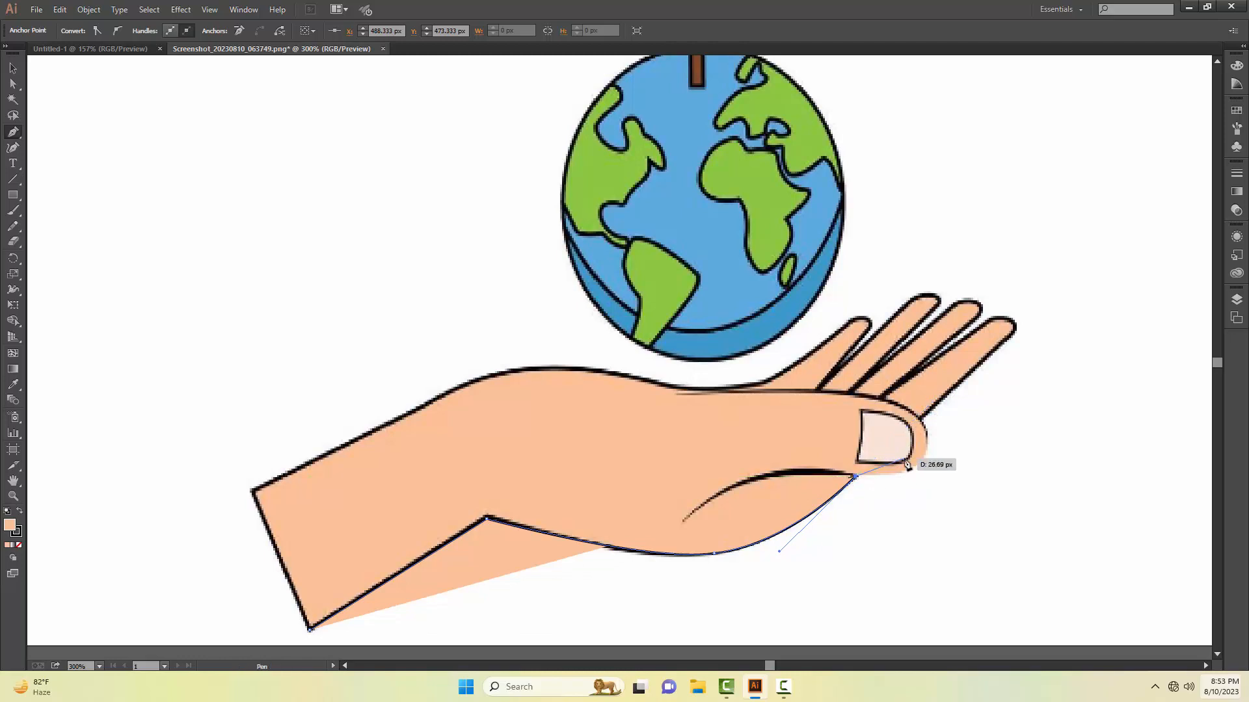
{"action": "left_click", "coordinate": [1015, 328]}
{"action": "left_click_drag", "start_coordinate": [1015, 330], "coordinate": [1039, 295]}
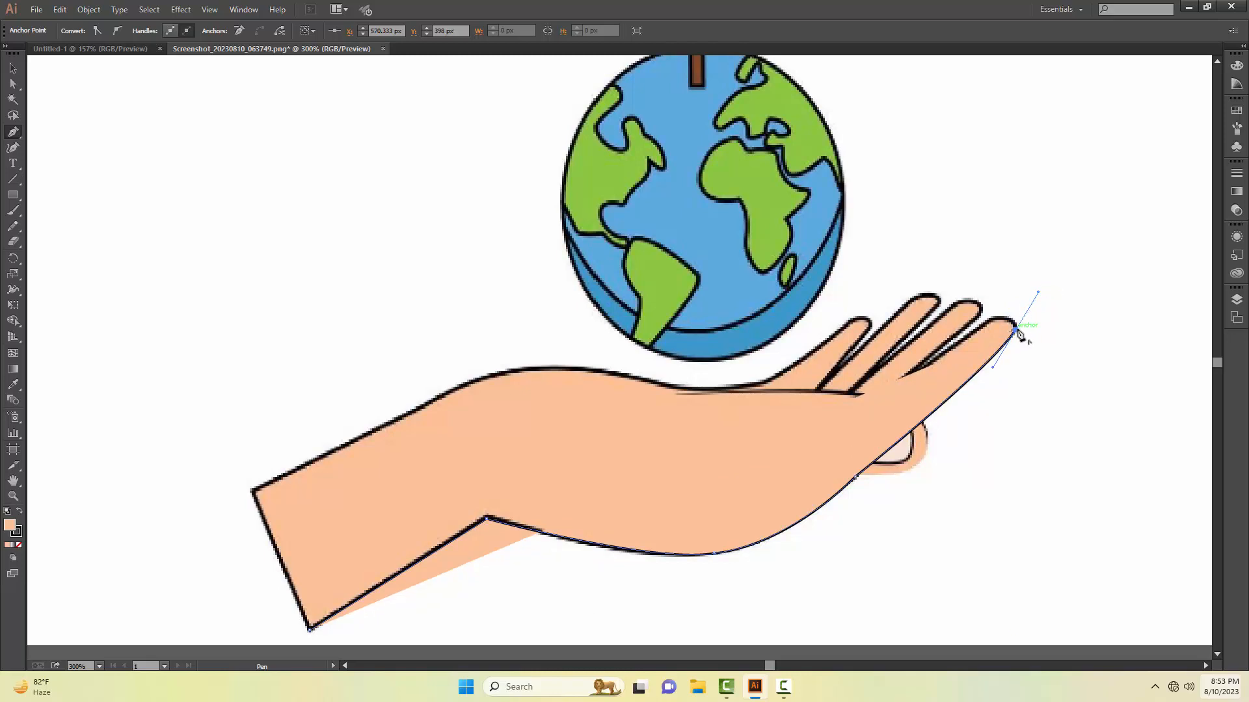
{"action": "left_click", "coordinate": [1015, 330]}
- Remove the fill from the open hand path so the reference artwork beneath it stays visible for tracing
{"action": "key", "text": "z"}
{"action": "left_click", "coordinate": [1015, 326]}
{"action": "left_click_drag", "start_coordinate": [558, 420], "coordinate": [740, 446]}
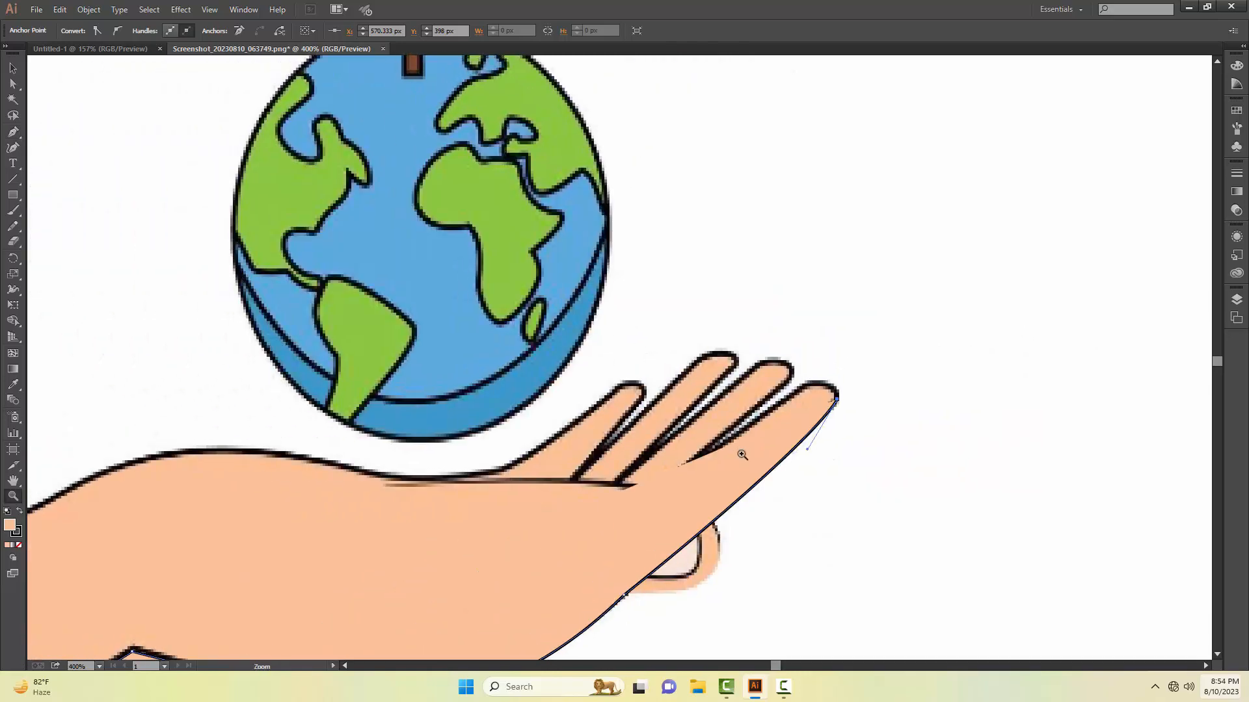
{"action": "key", "text": "v"}
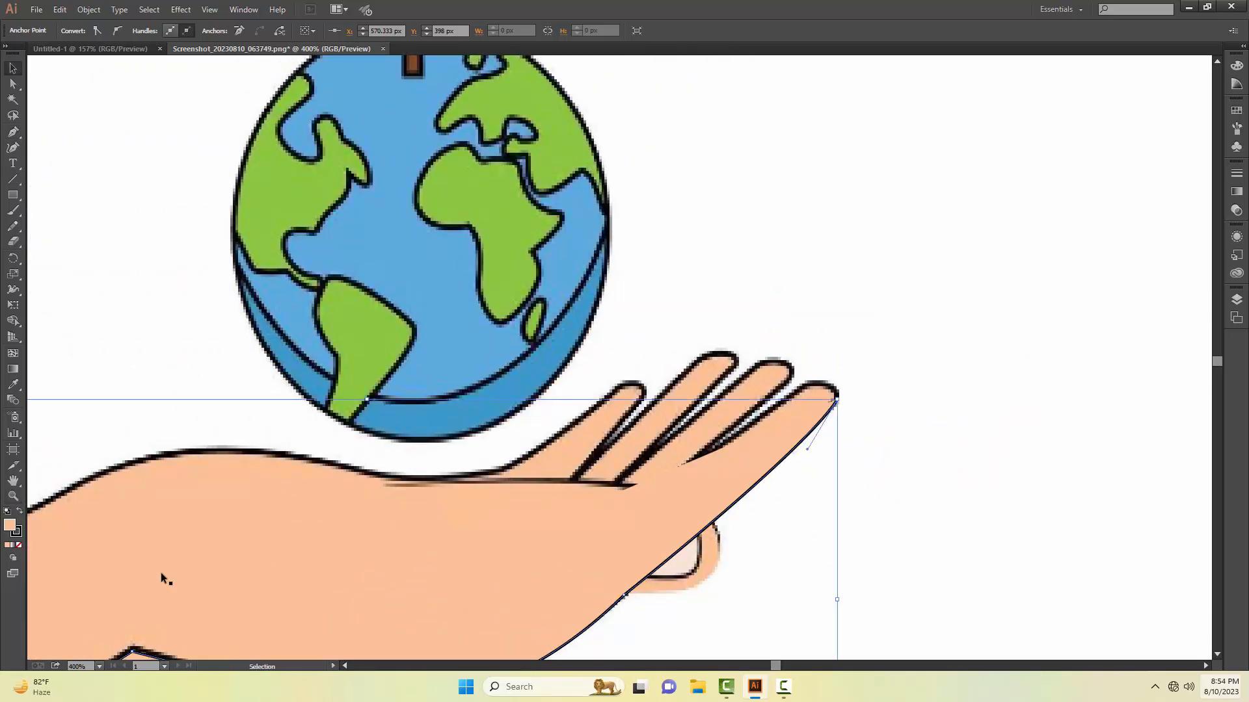
{"action": "left_click", "coordinate": [19, 546]}
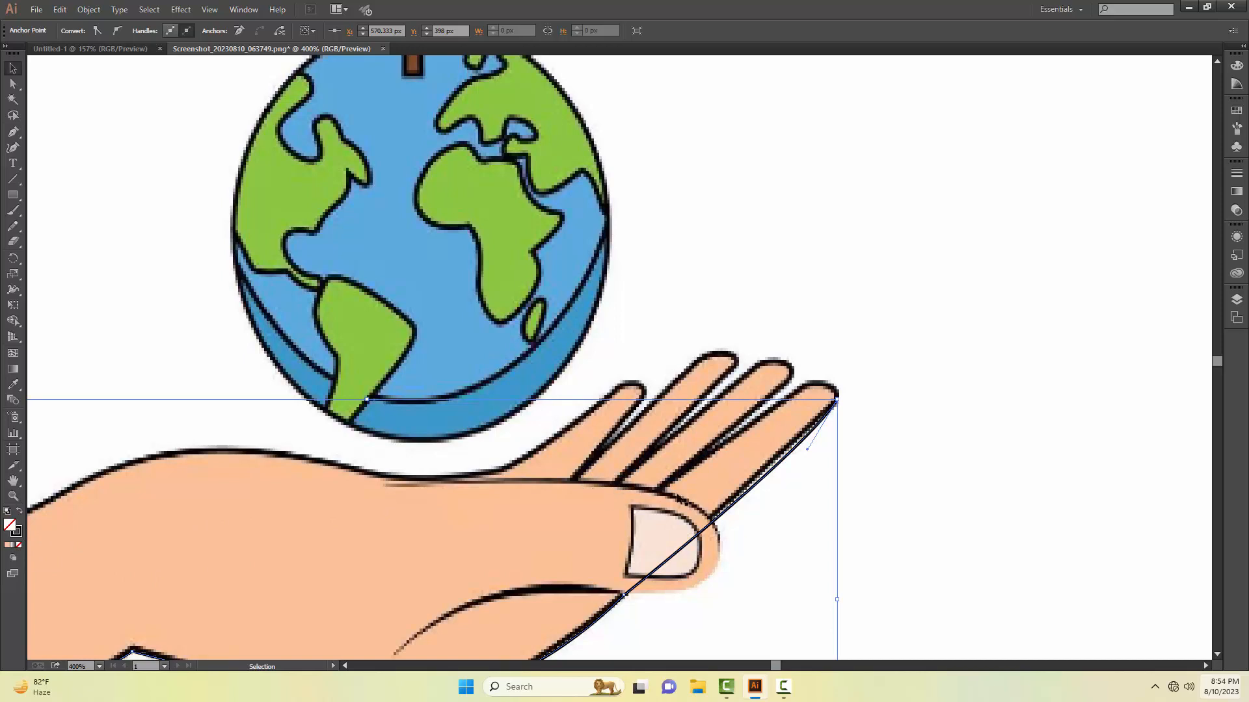
- Continue the hand outline around the outermost fingertip and the neighbouring finger, down to the base of the second finger gap
{"action": "key", "text": "p"}
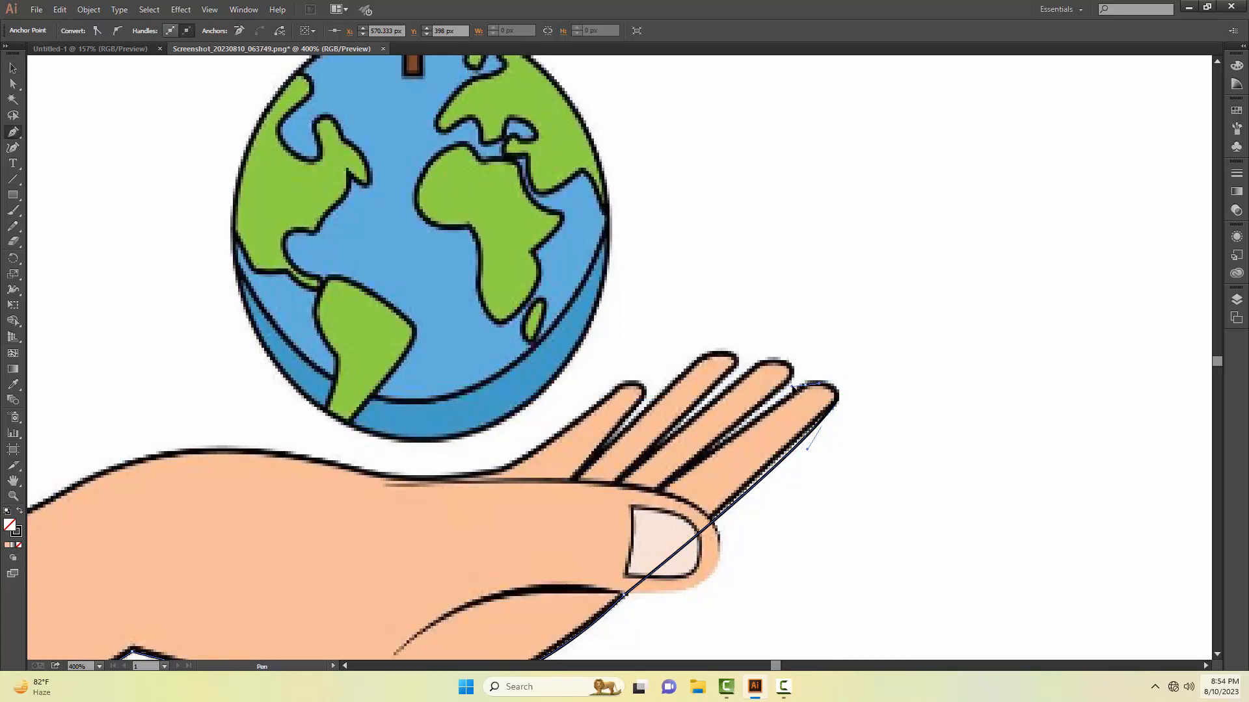
{"action": "left_click_drag", "start_coordinate": [836, 404], "coordinate": [792, 381]}
{"action": "left_click", "coordinate": [789, 390]}
{"action": "left_click", "coordinate": [792, 376]}
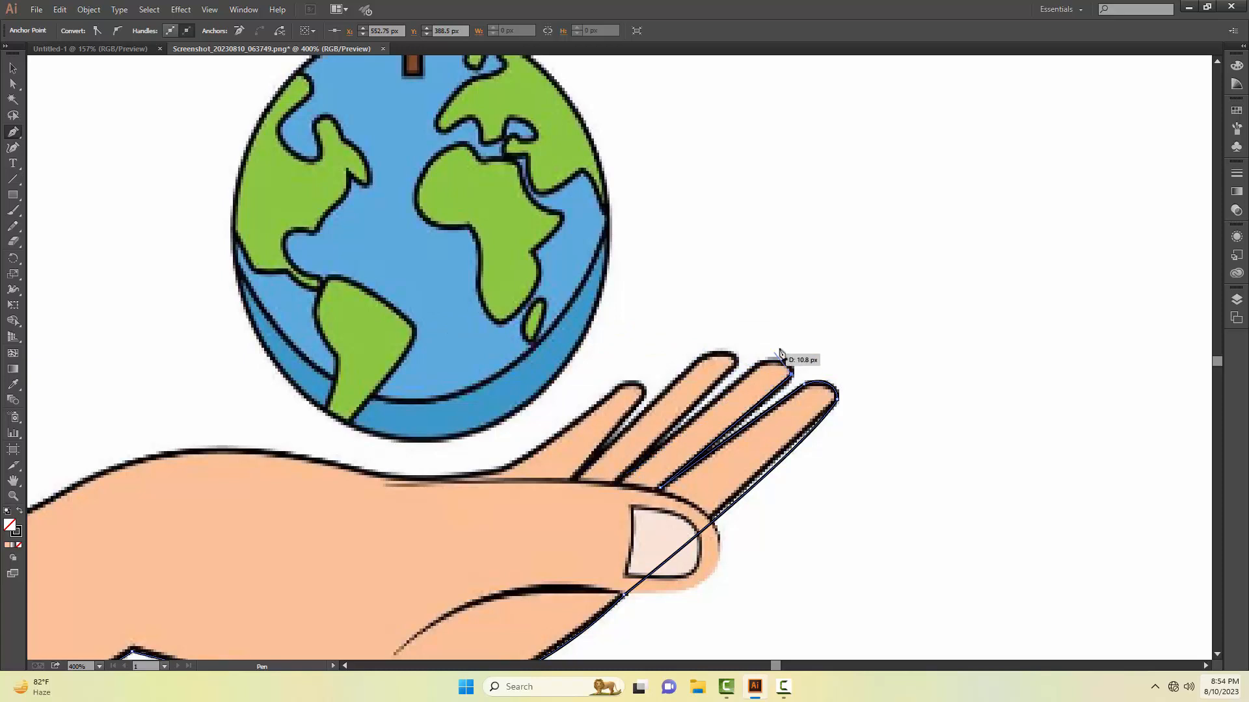
{"action": "left_click_drag", "start_coordinate": [759, 365], "coordinate": [725, 371]}
{"action": "left_click", "coordinate": [760, 363]}
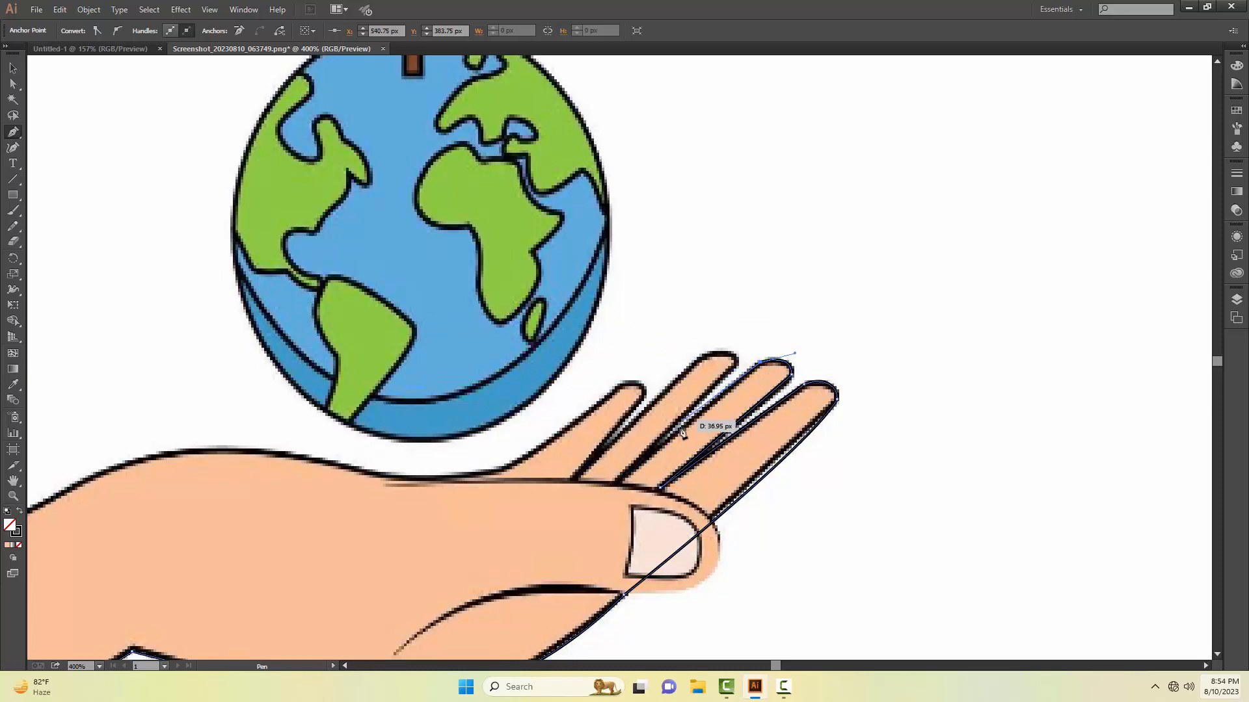
{"action": "left_click", "coordinate": [618, 486]}
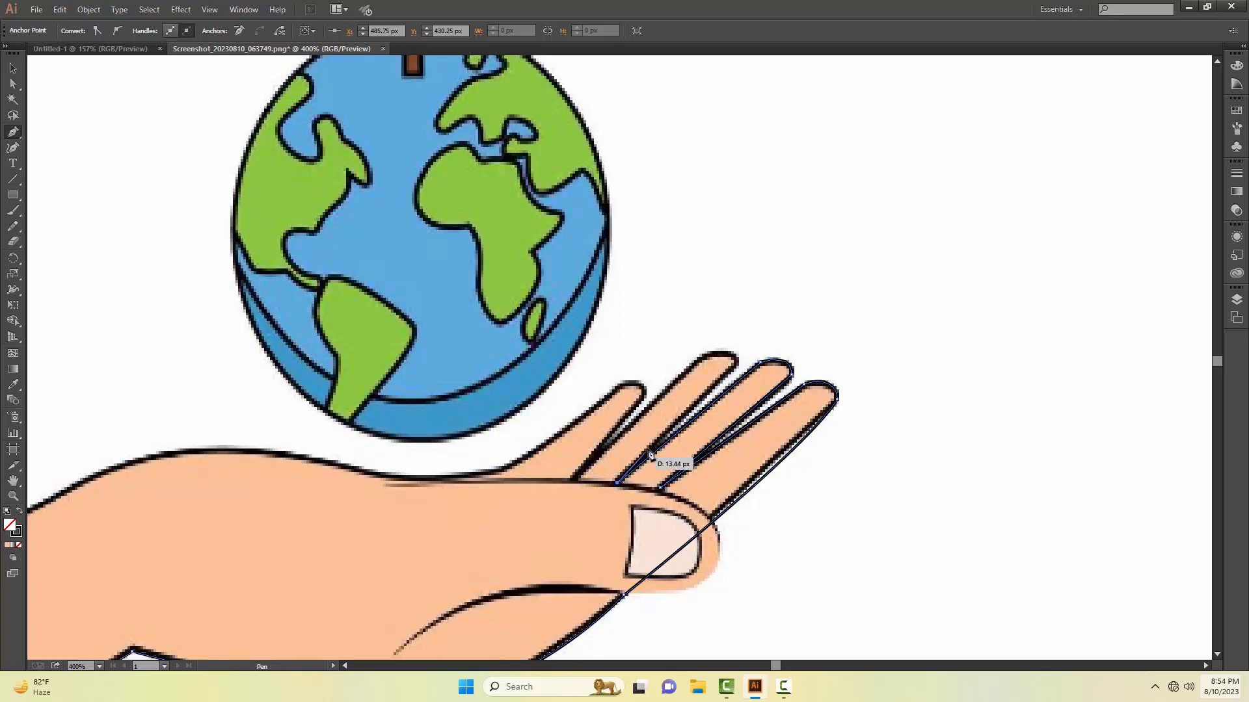
- Trace the remaining two fingers and carry the outline down from the last one onto the palm's upper edge
{"action": "left_click", "coordinate": [735, 365]}
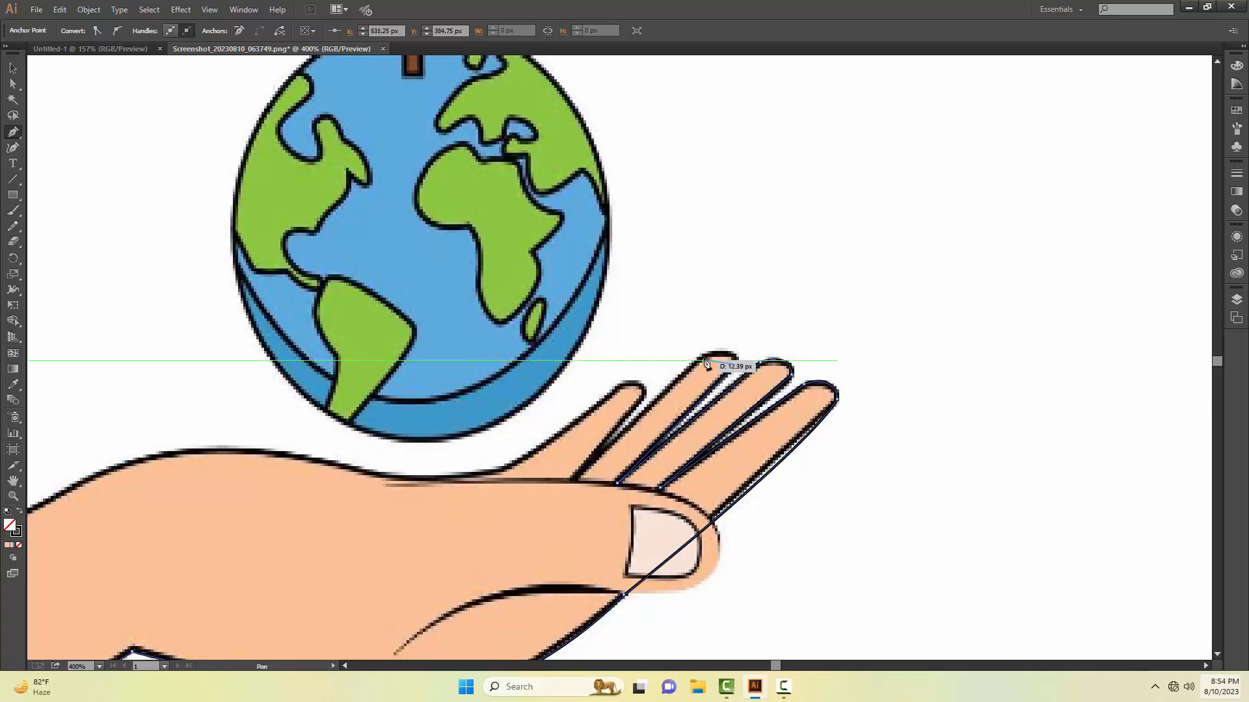
{"action": "left_click_drag", "start_coordinate": [703, 356], "coordinate": [671, 369]}
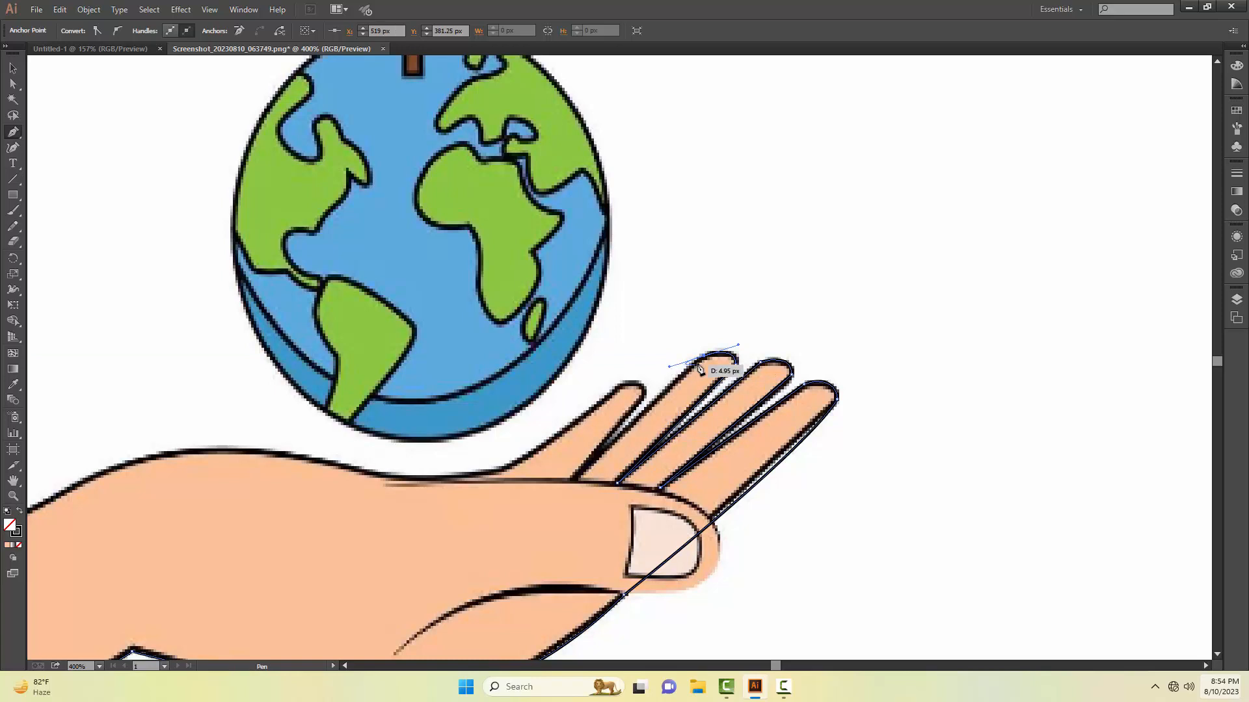
{"action": "left_click", "coordinate": [575, 481]}
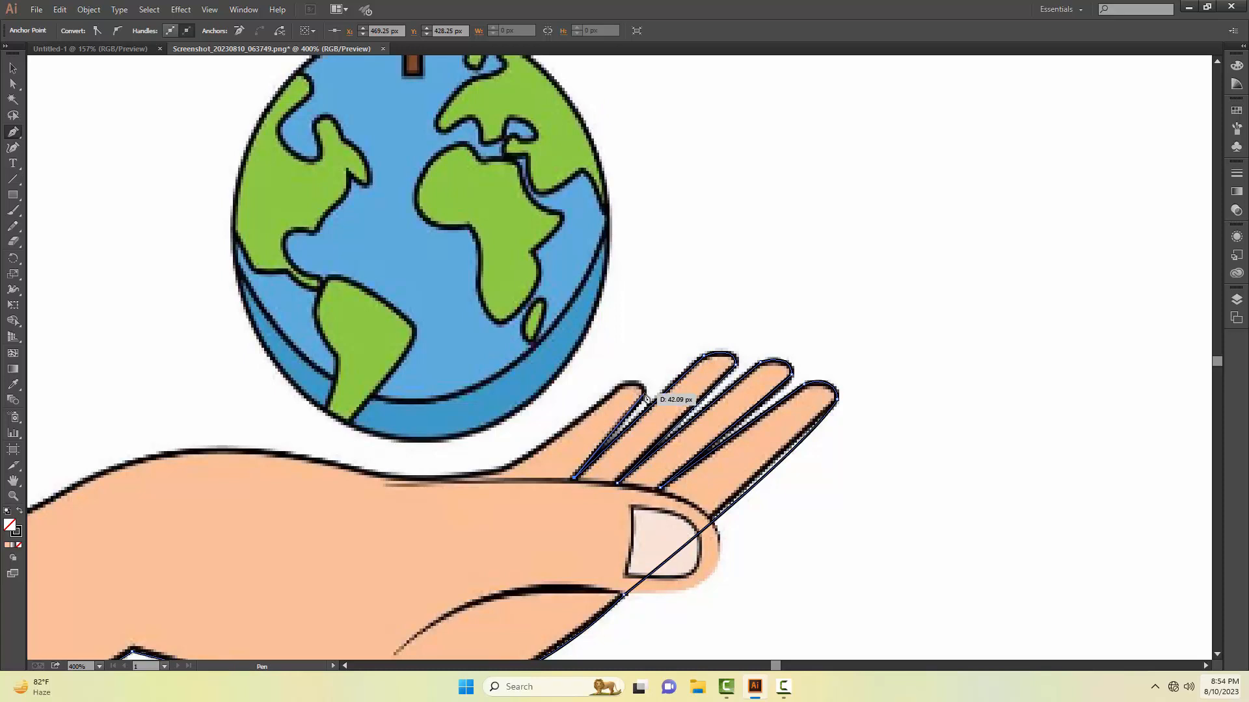
{"action": "left_click_drag", "start_coordinate": [642, 398], "coordinate": [585, 398]}
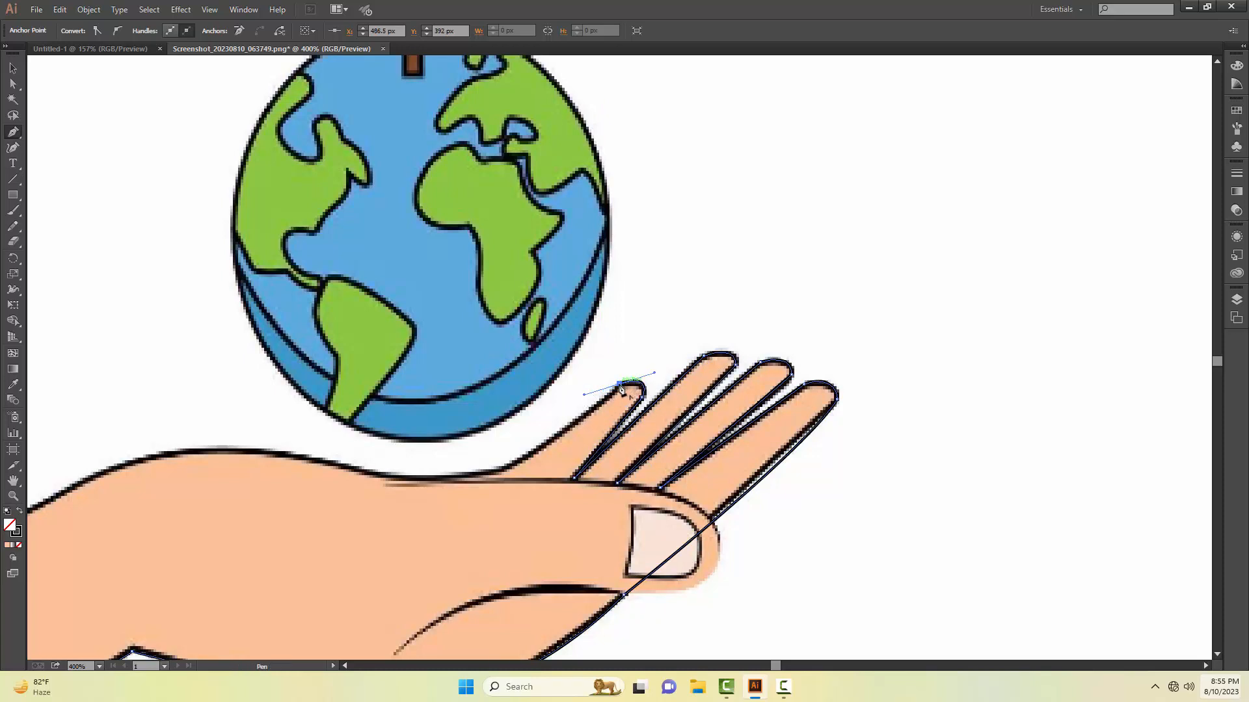
{"action": "left_click_drag", "start_coordinate": [474, 477], "coordinate": [408, 489]}
- Extend the outline along the palm's upper edge with curved segments to the start of the forearm
{"action": "left_click_drag", "start_coordinate": [276, 457], "coordinate": [644, 467]}
{"action": "left_click_drag", "start_coordinate": [553, 435], "coordinate": [553, 434]}
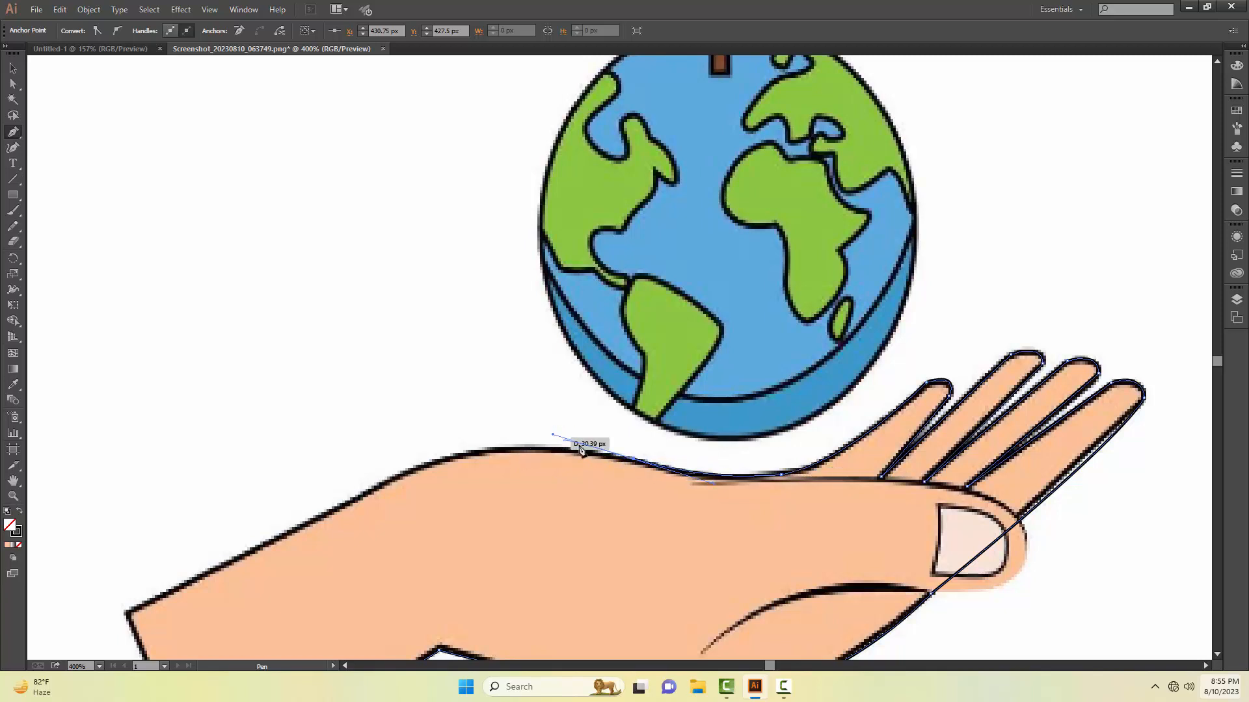
{"action": "left_click", "coordinate": [633, 460]}
{"action": "left_click_drag", "start_coordinate": [451, 457], "coordinate": [398, 477]}
{"action": "left_click", "coordinate": [127, 613]}
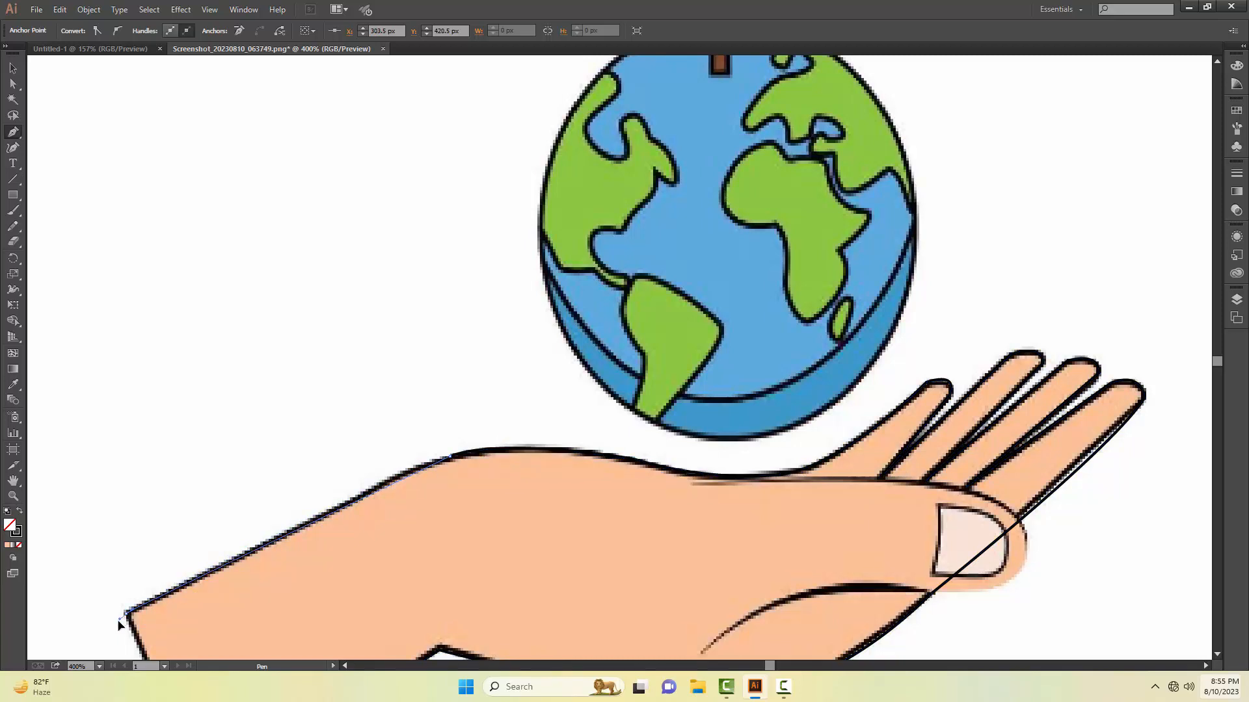
{"action": "left_click_drag", "start_coordinate": [119, 624], "coordinate": [309, 409]}
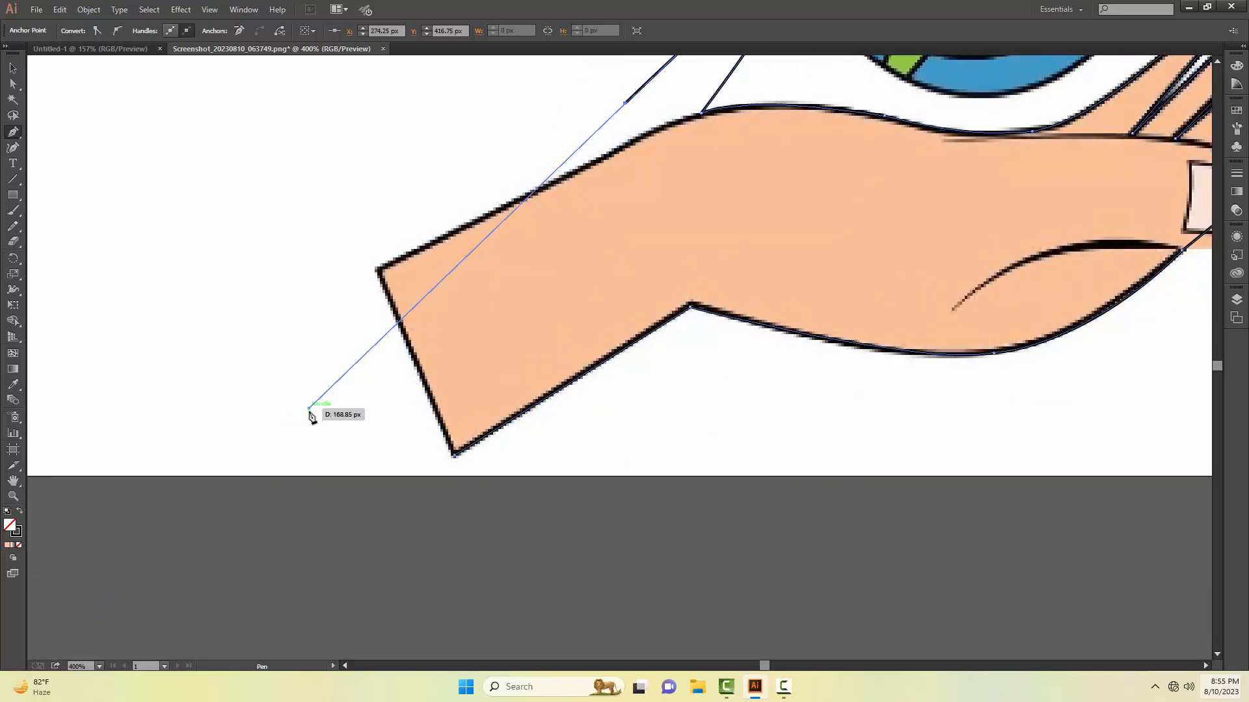
{"action": "key", "text": "ctrl+z"}
- Trace the forearm's upper edge to the upper wrist corner and close the hand outline at the lower wrist corner
{"action": "left_click_drag", "start_coordinate": [655, 222], "coordinate": [513, 385]}
{"action": "left_click_drag", "start_coordinate": [398, 352], "coordinate": [255, 431]}
{"action": "left_click_drag", "start_coordinate": [400, 354], "coordinate": [311, 615]}
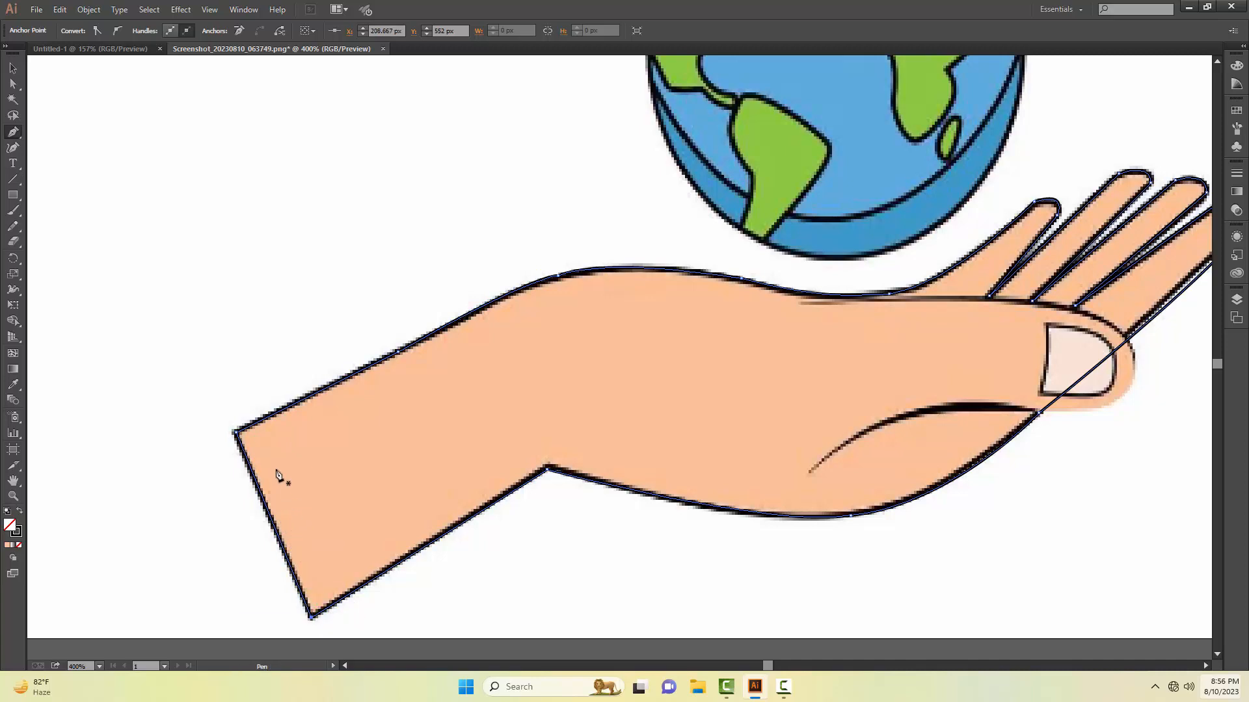
- Select the closed hand outline, set its stroke weight to 1 pt, and deselect it
{"action": "key", "text": "v"}
{"action": "left_click", "coordinate": [369, 323]}
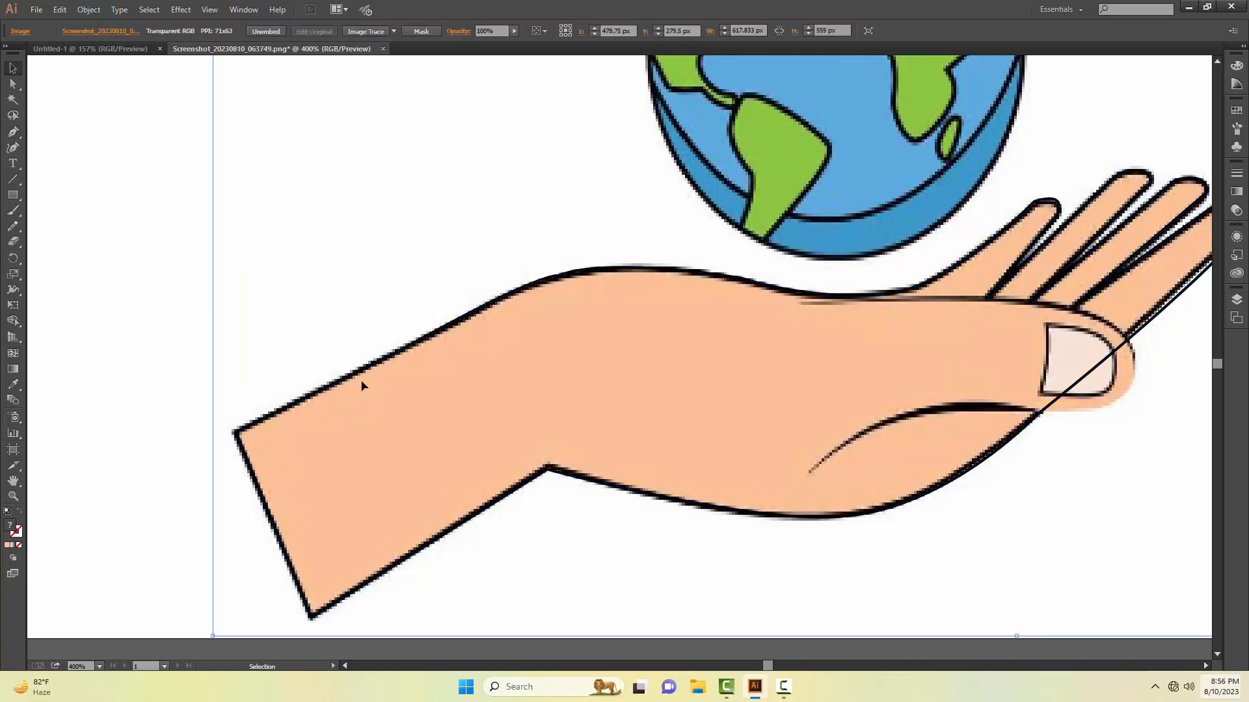
{"action": "left_click", "coordinate": [365, 367]}
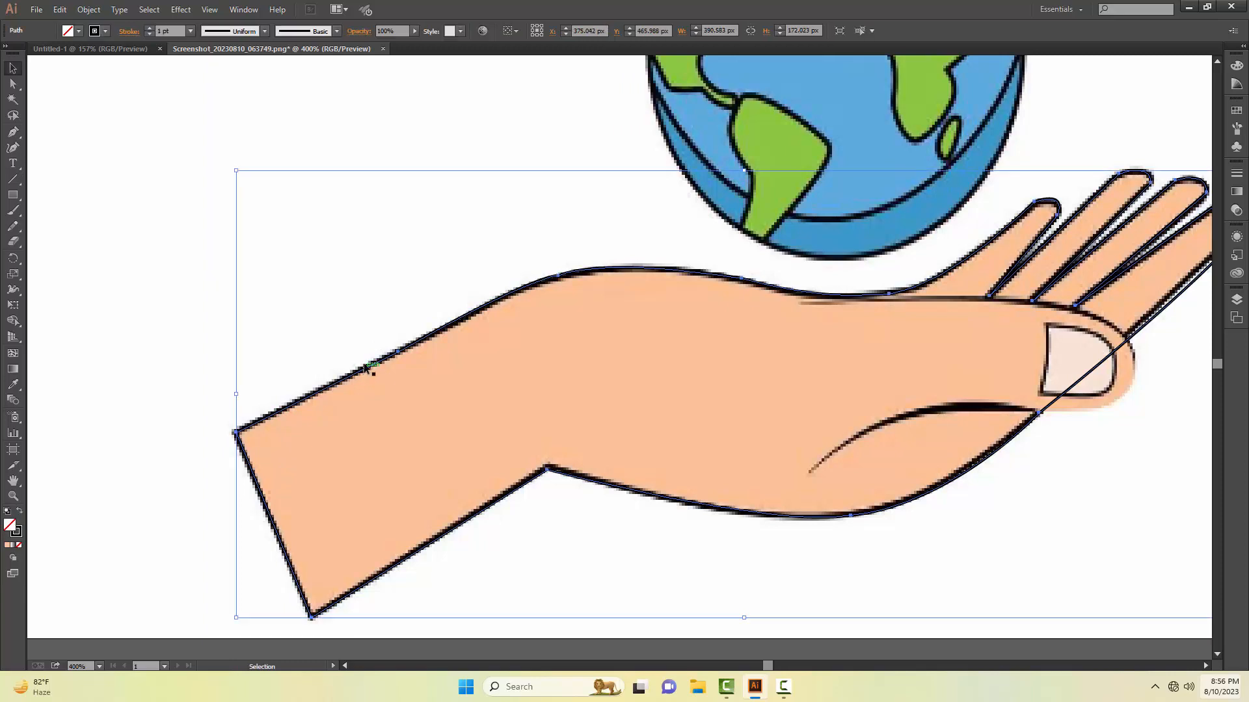
{"action": "left_click", "coordinate": [191, 32]}
{"action": "left_click", "coordinate": [200, 88]}
{"action": "left_click", "coordinate": [392, 314]}
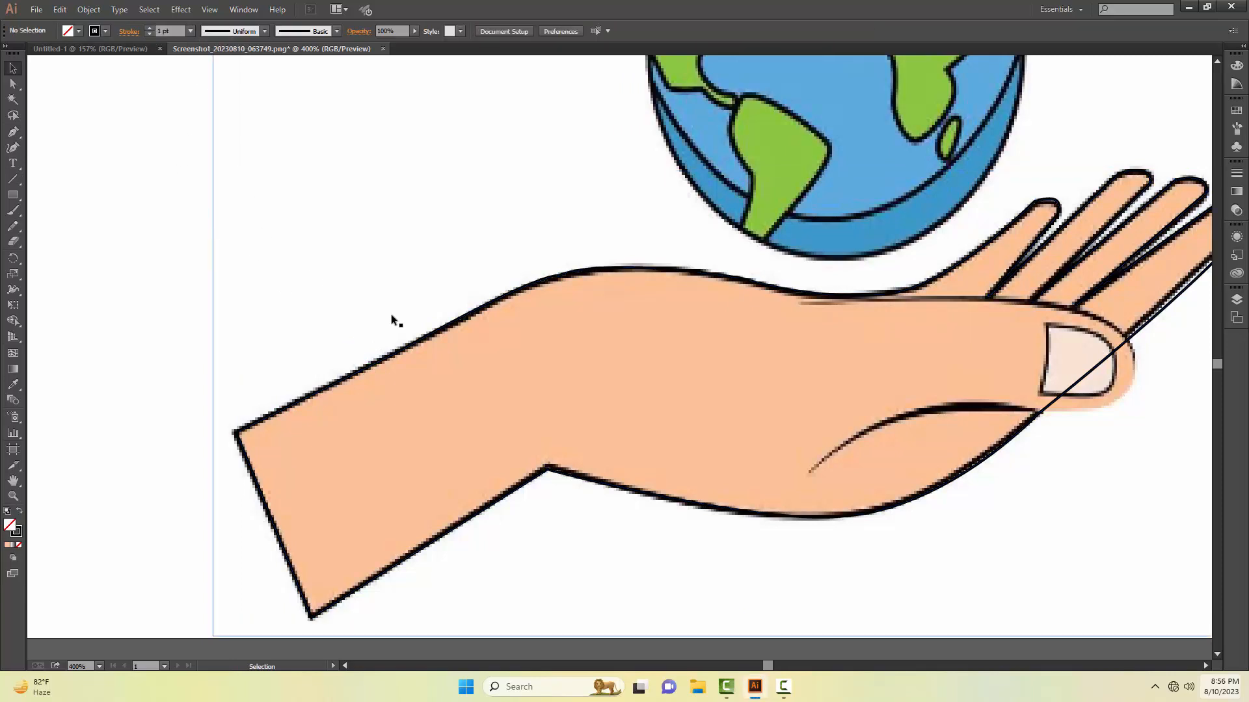
{"action": "left_click", "coordinate": [606, 266]}
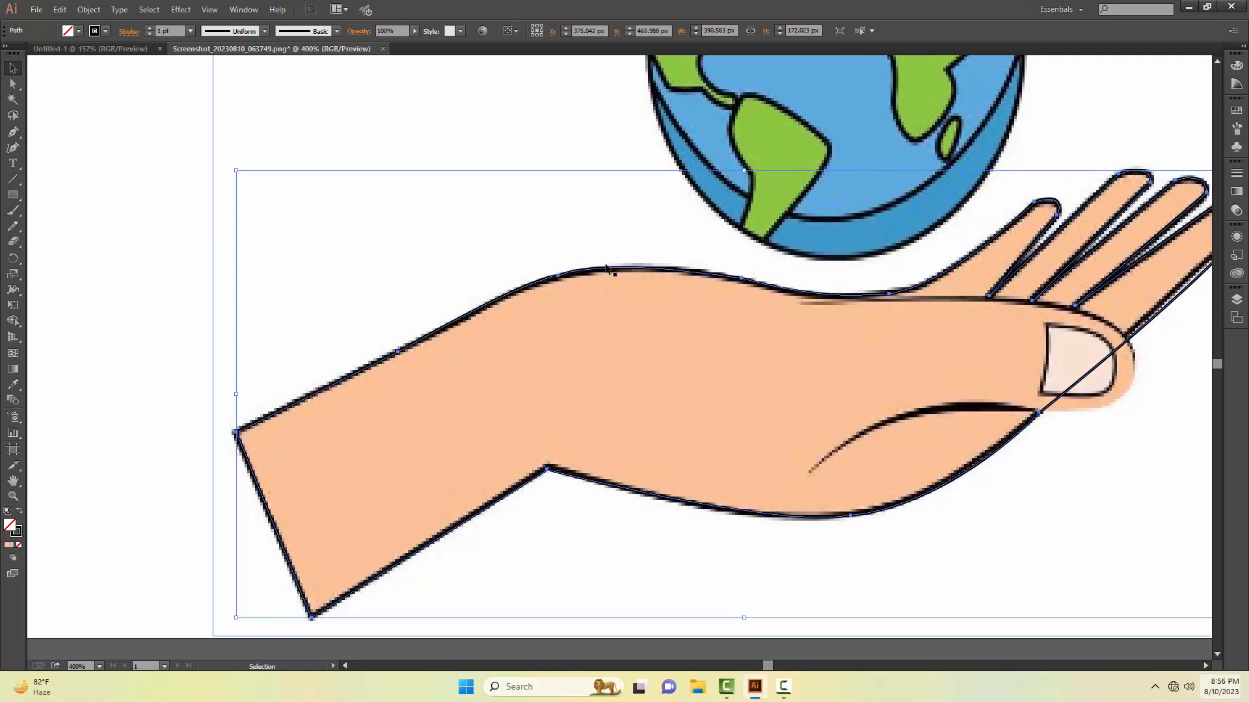
{"action": "left_click", "coordinate": [526, 225]}
- Trace the thumb as an open path, from the inner end of the palm crease around the thumb tip and back along its upper edge
{"action": "left_click_drag", "start_coordinate": [608, 427], "coordinate": [396, 440]}
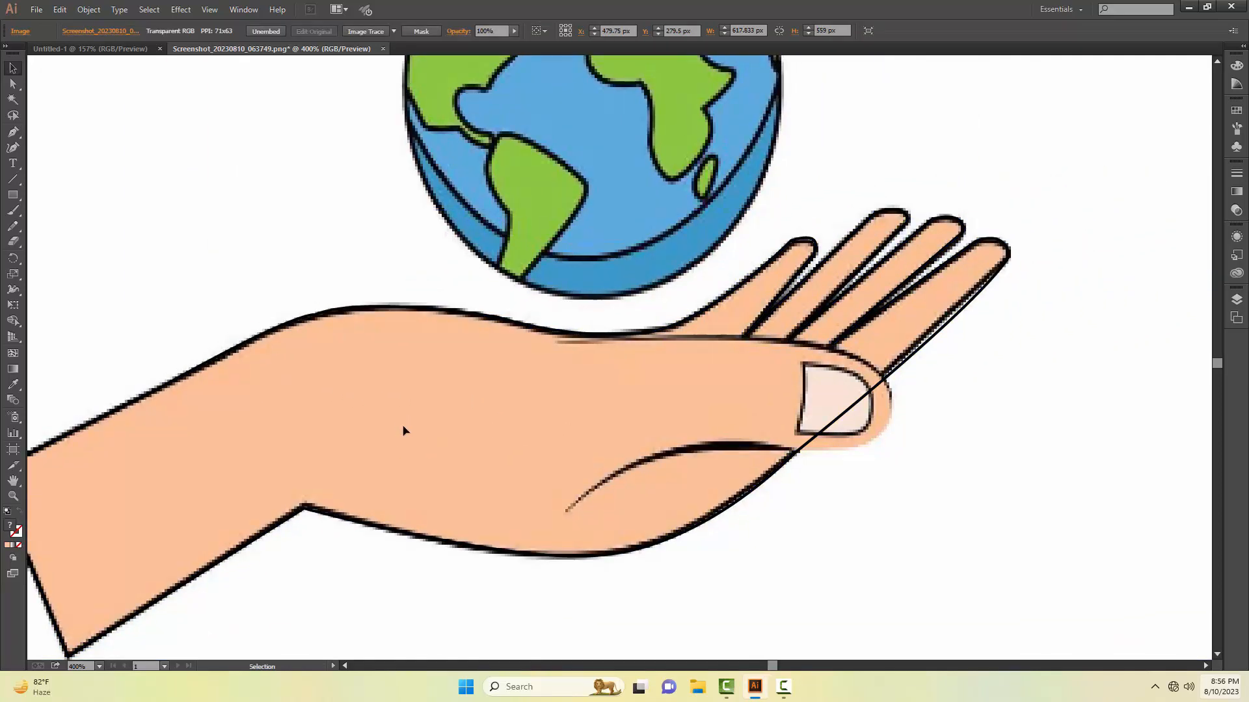
{"action": "key", "text": "p"}
{"action": "left_click", "coordinate": [567, 511]}
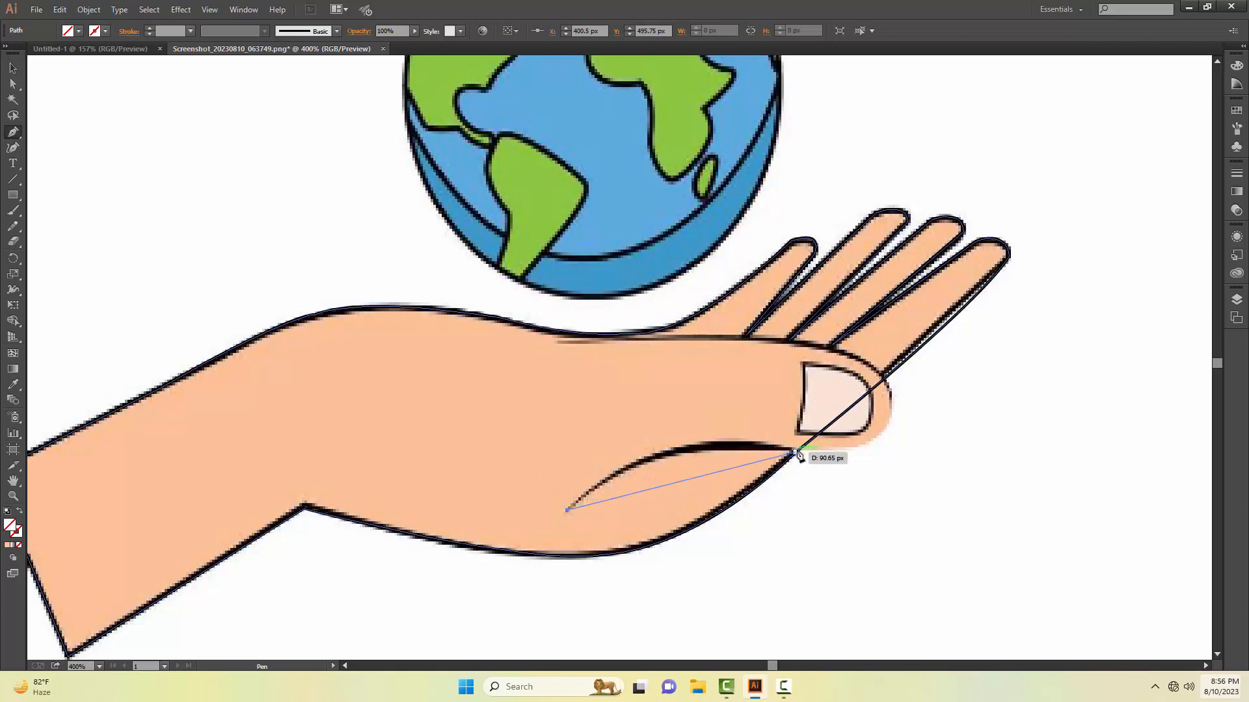
{"action": "left_click_drag", "start_coordinate": [795, 452], "coordinate": [956, 481]}
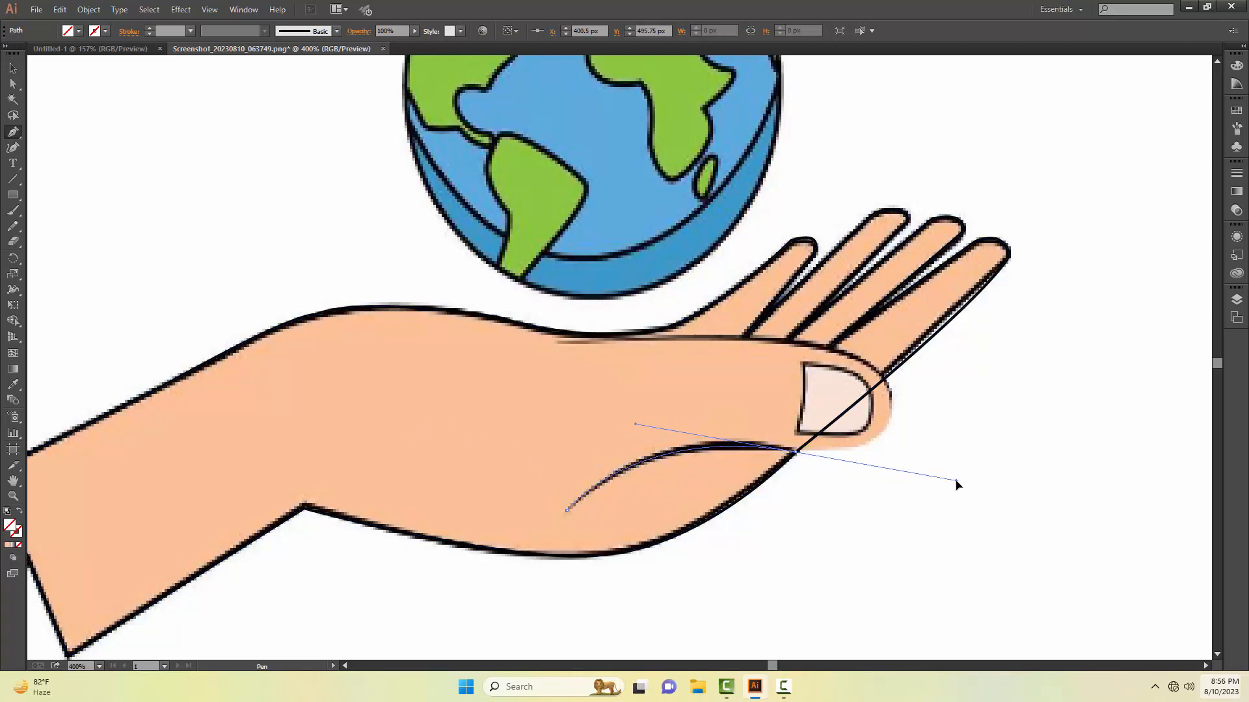
{"action": "left_click_drag", "start_coordinate": [794, 452], "coordinate": [861, 456]}
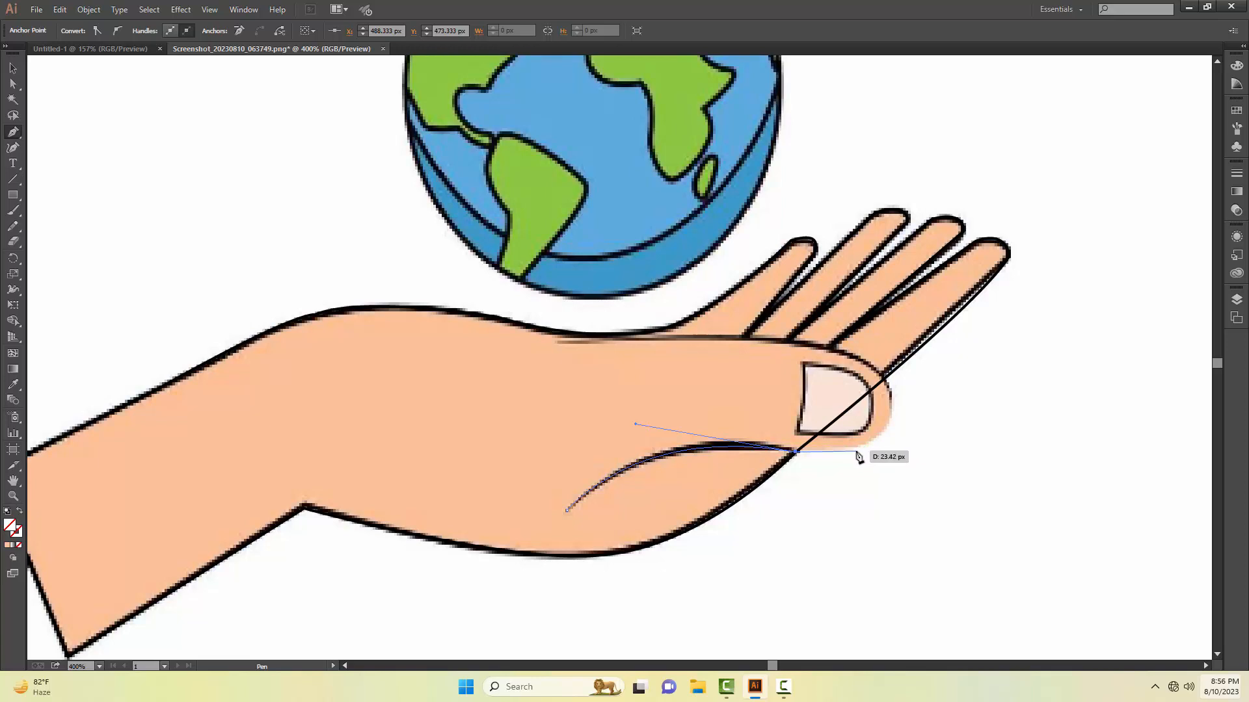
{"action": "left_click_drag", "start_coordinate": [892, 413], "coordinate": [907, 365]}
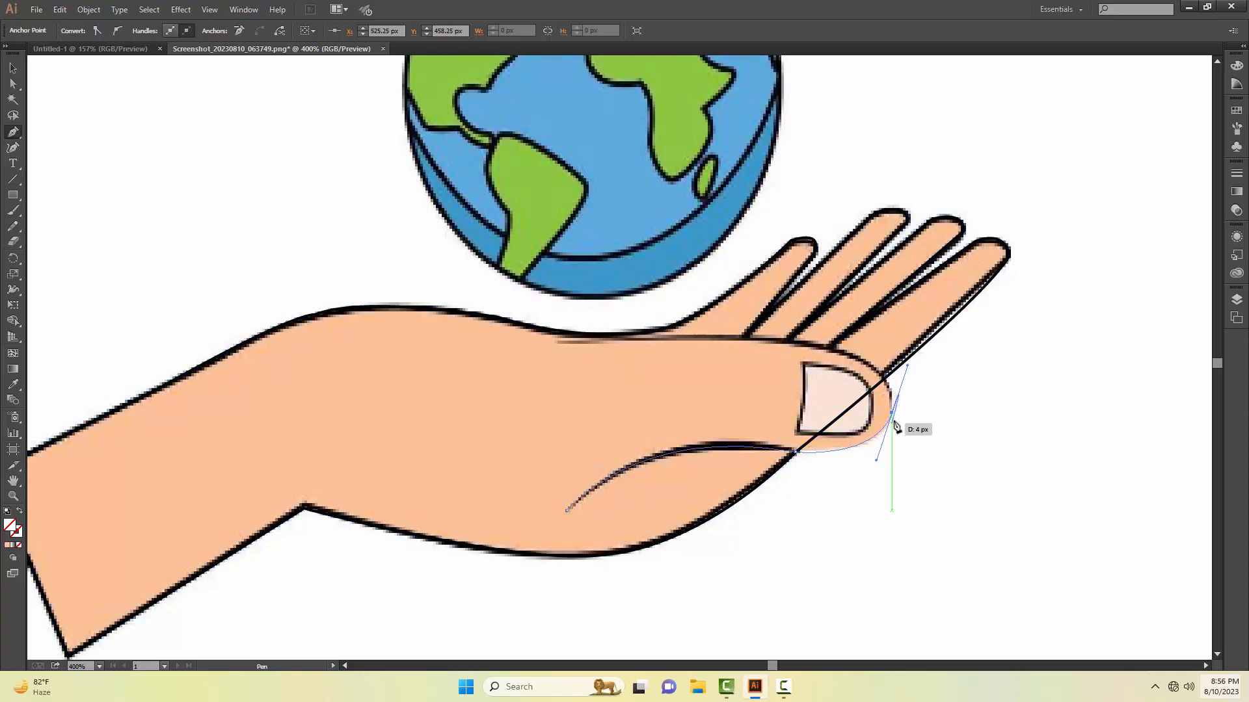
{"action": "left_click_drag", "start_coordinate": [891, 413], "coordinate": [567, 346]}
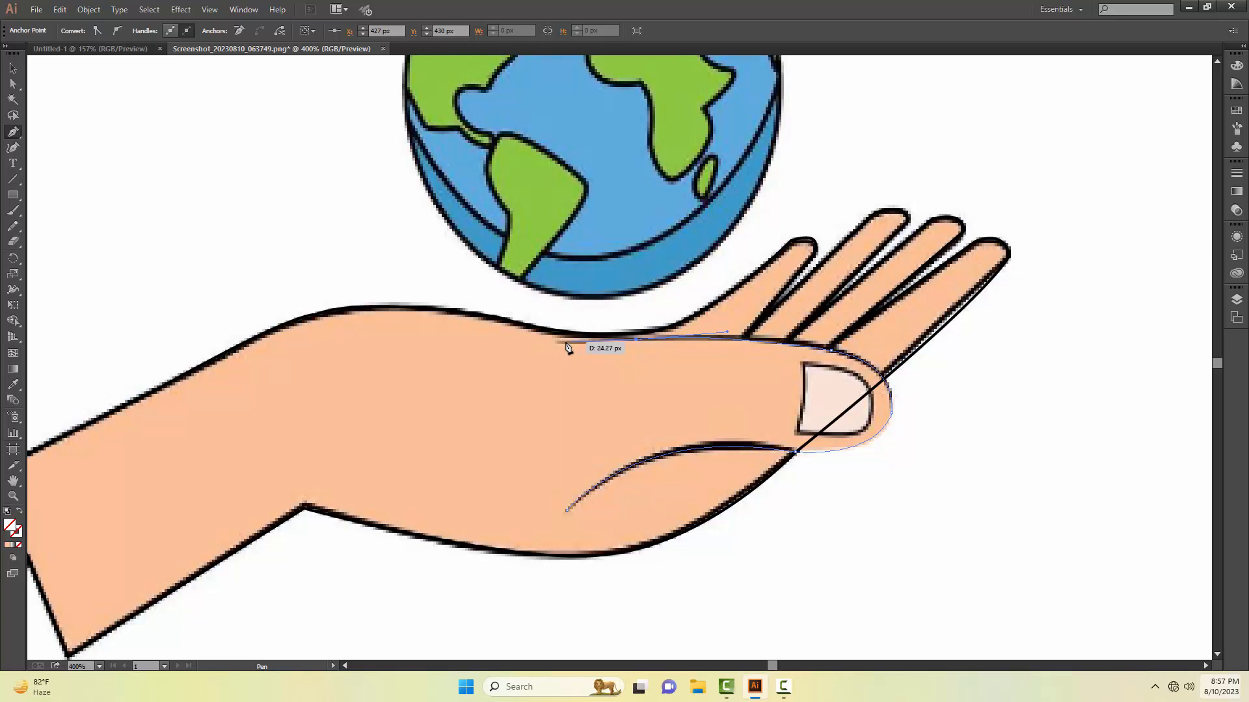
{"action": "left_click", "coordinate": [566, 342]}
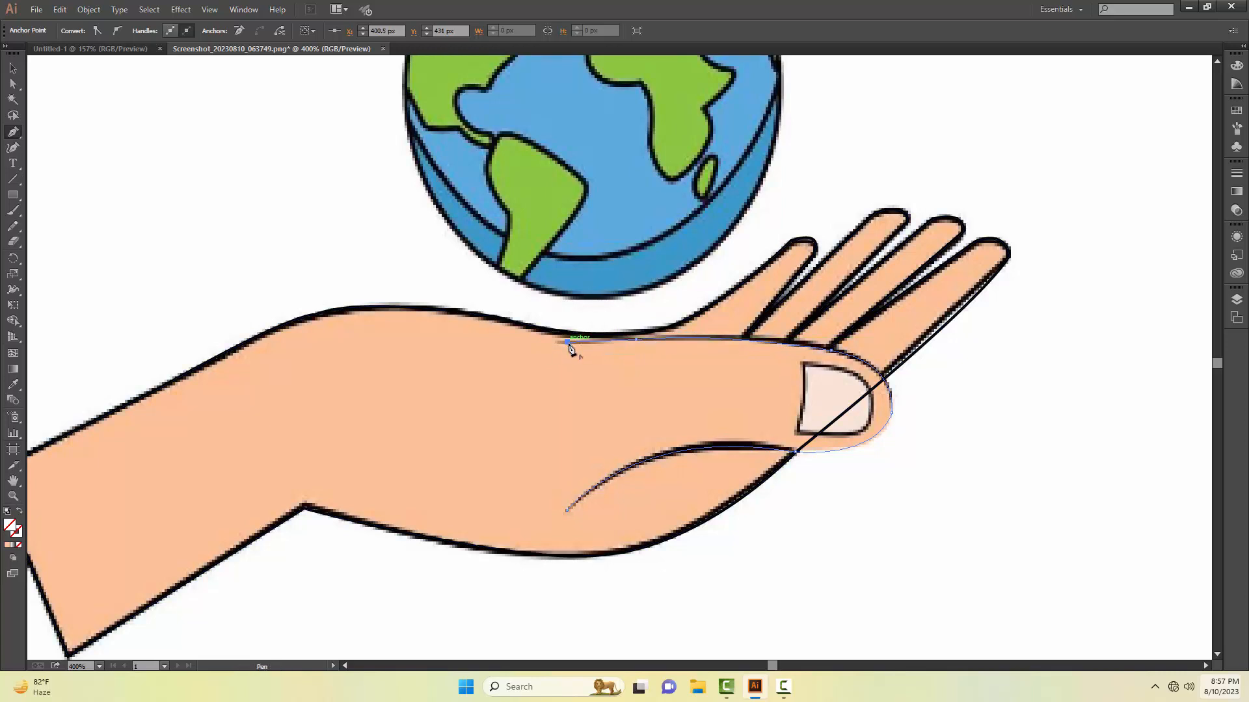
- Finish the open thumb path, apply a thin black stroke to it, and deselect it
{"action": "key", "text": "v"}
{"action": "left_click", "coordinate": [348, 272]}
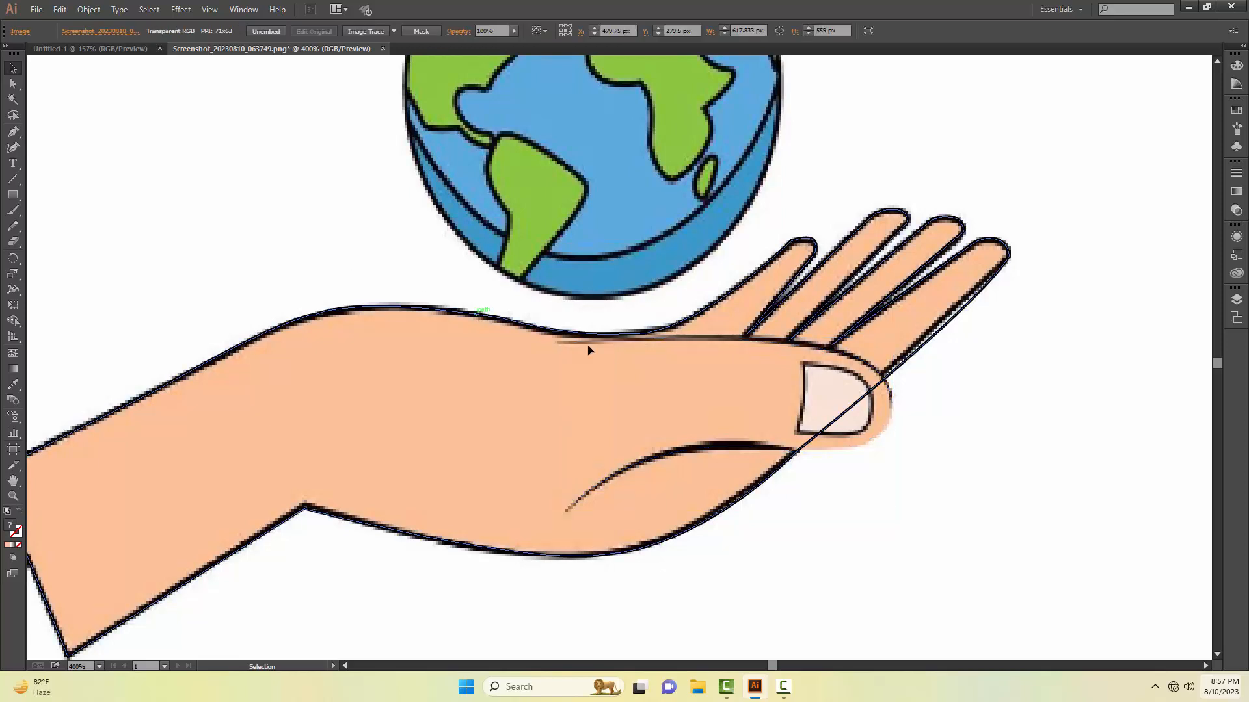
{"action": "left_click", "coordinate": [864, 442]}
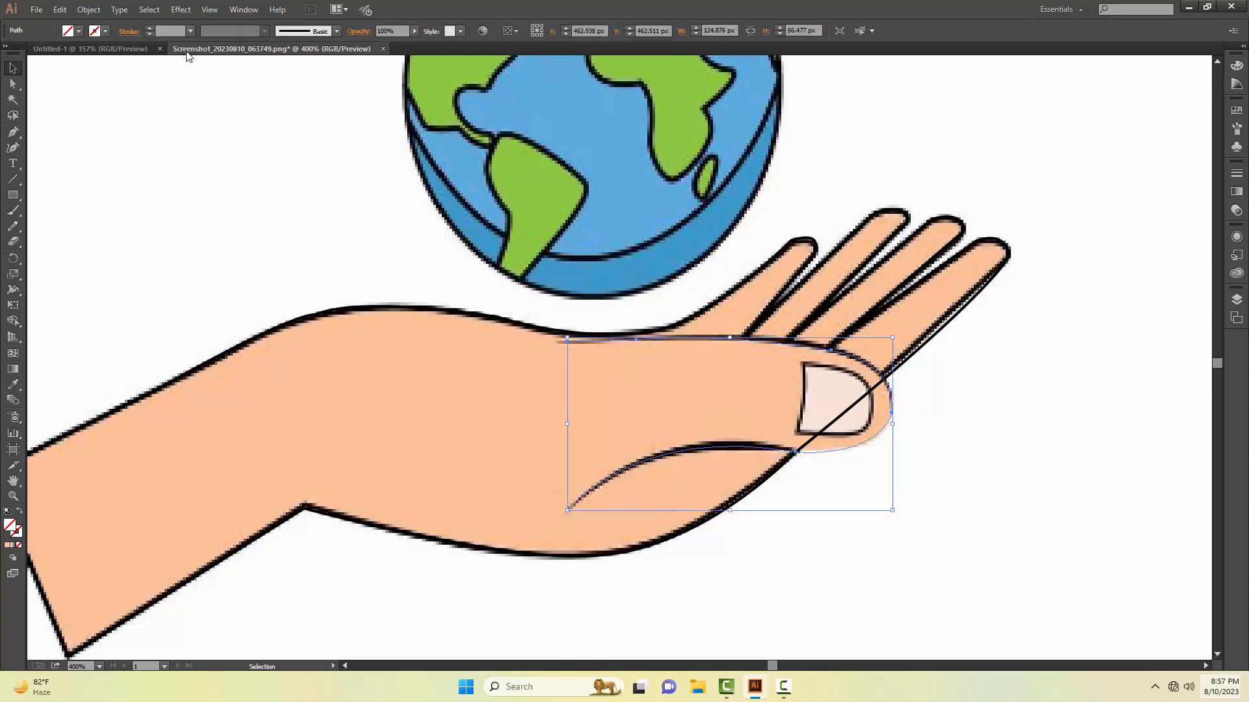
{"action": "left_click", "coordinate": [494, 278]}
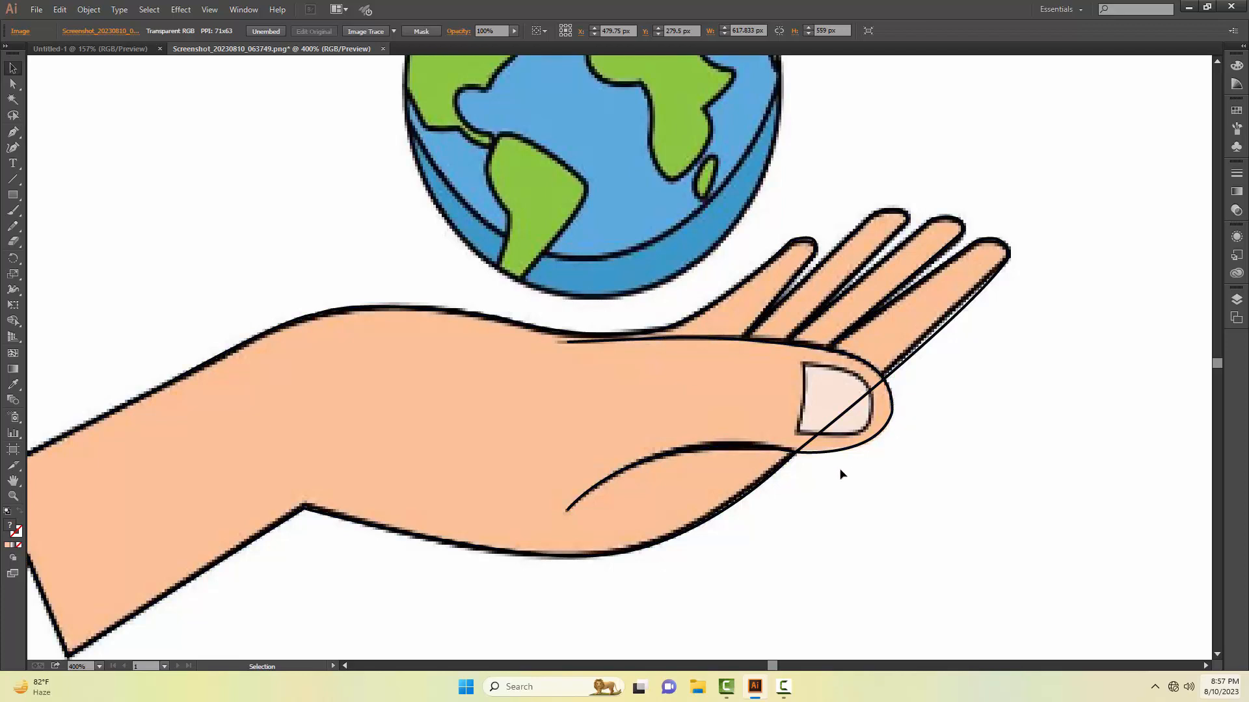
- Trace the thumbnail as a closed path with the Pen tool, using a curved inner edge and rounded tip, and deselect it
{"action": "key", "text": "p"}
{"action": "left_click", "coordinate": [797, 433]}
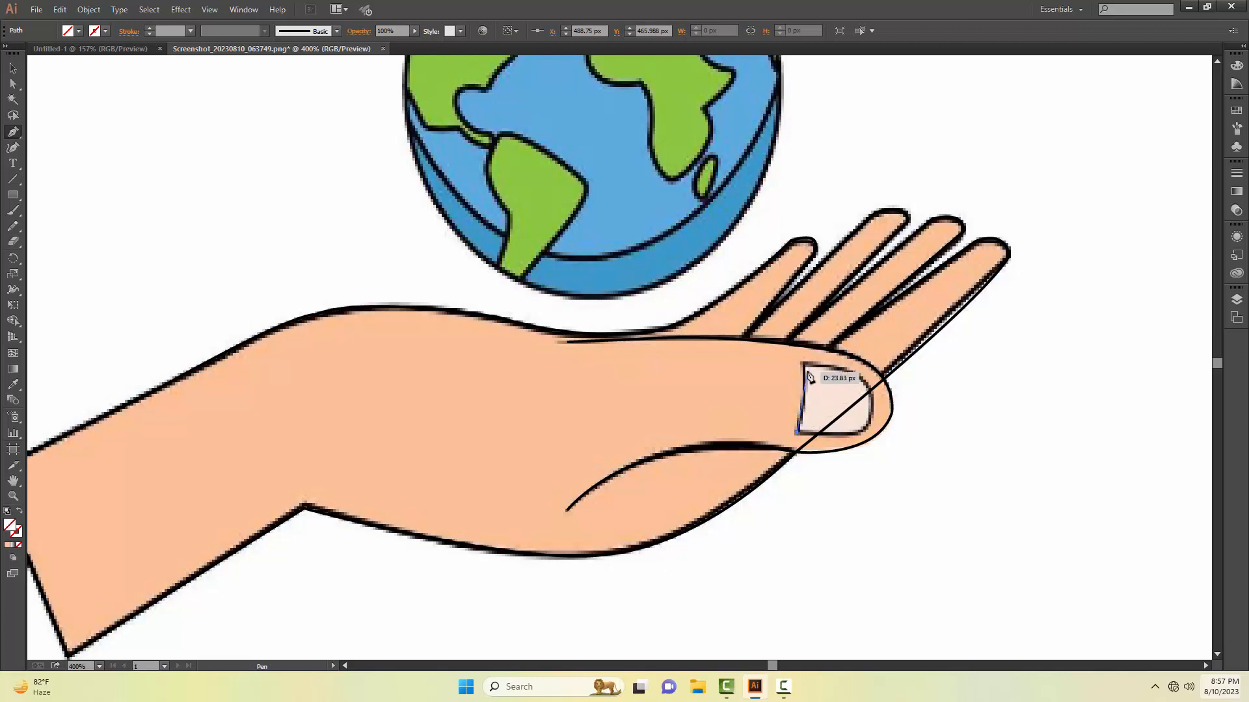
{"action": "left_click_drag", "start_coordinate": [805, 366], "coordinate": [802, 304]}
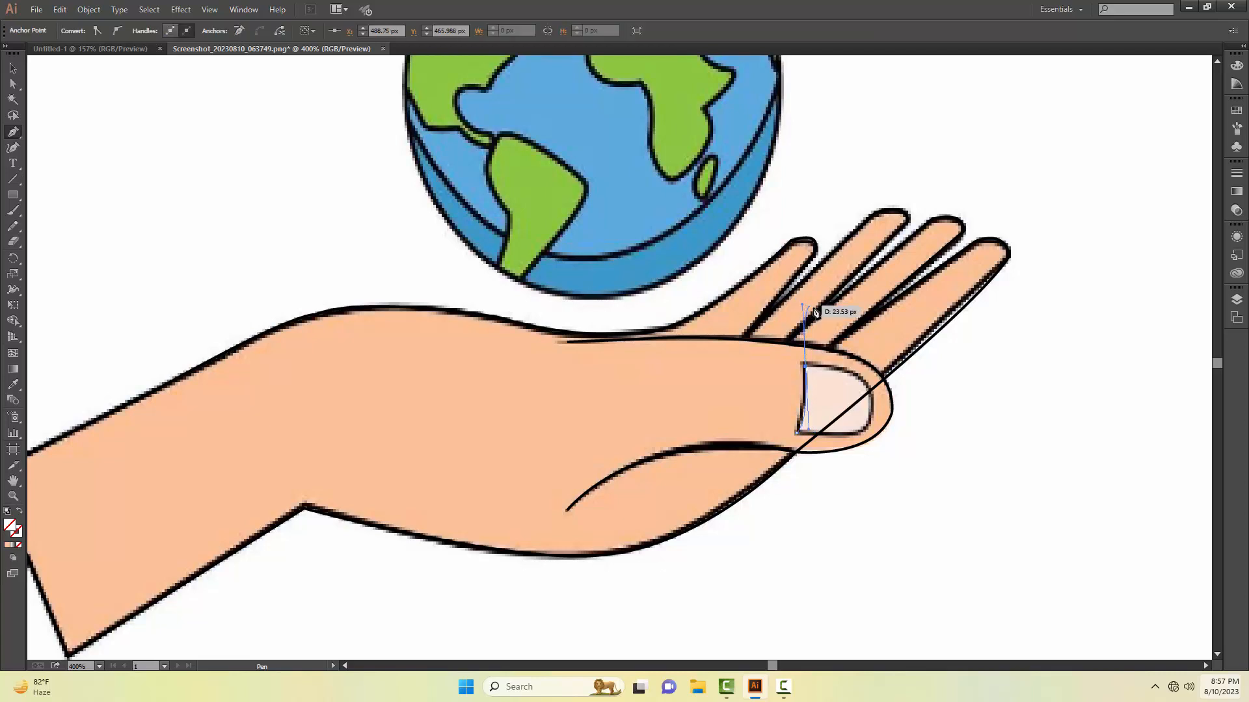
{"action": "left_click", "coordinate": [805, 368]}
{"action": "left_click_drag", "start_coordinate": [869, 393], "coordinate": [803, 438]}
{"action": "left_click", "coordinate": [870, 393]}
{"action": "key", "text": "v"}
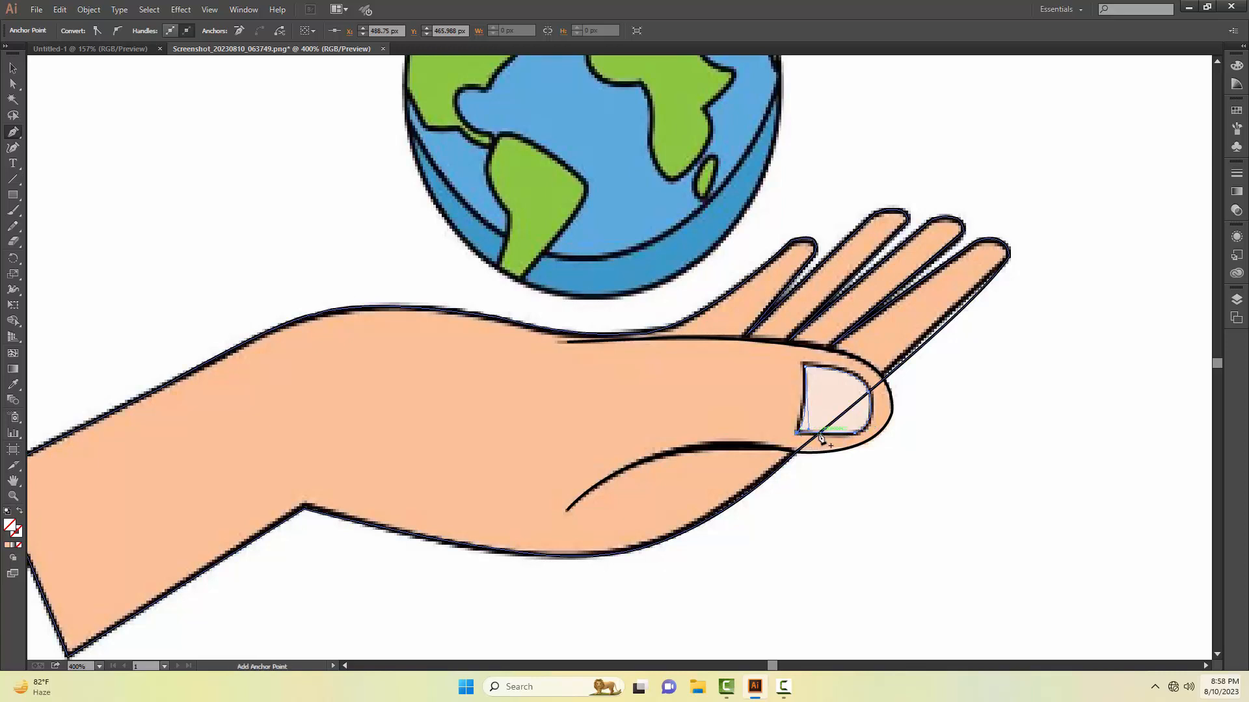
{"action": "left_click", "coordinate": [242, 221]}
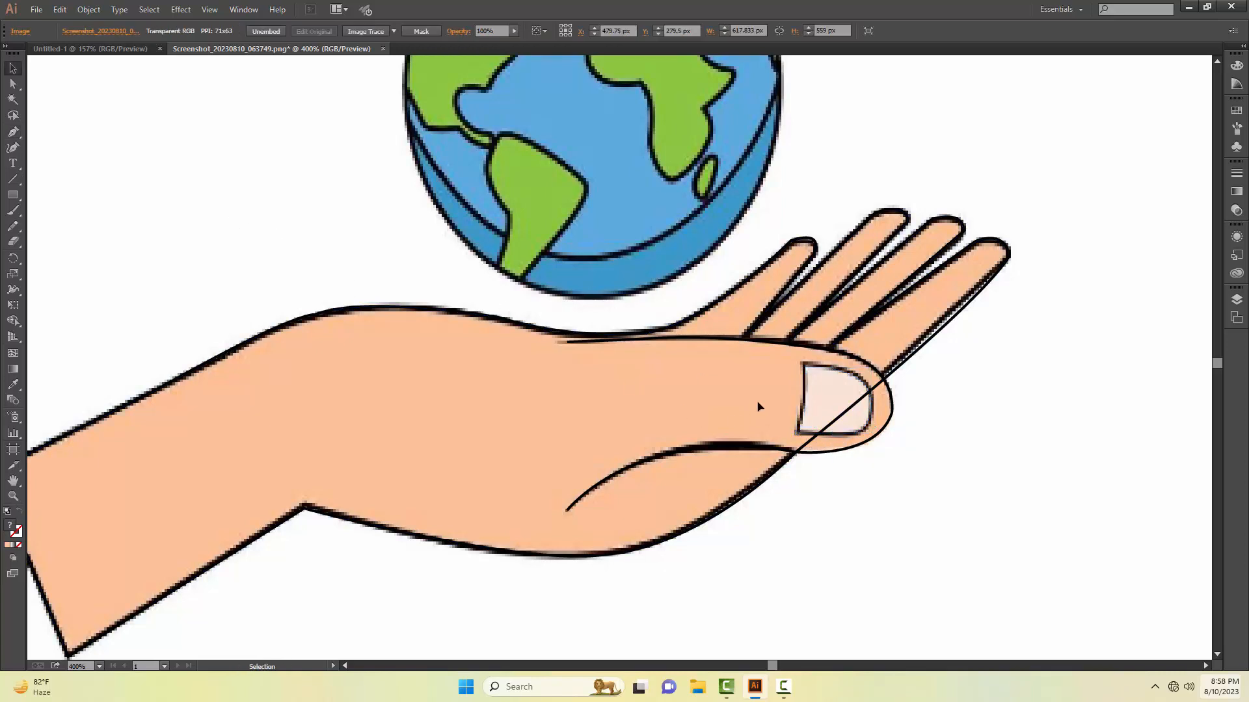
- Select the thumbnail outline, apply a thin black stroke to it, and deselect it
{"action": "left_click", "coordinate": [804, 388]}
{"action": "left_click", "coordinate": [192, 30]}
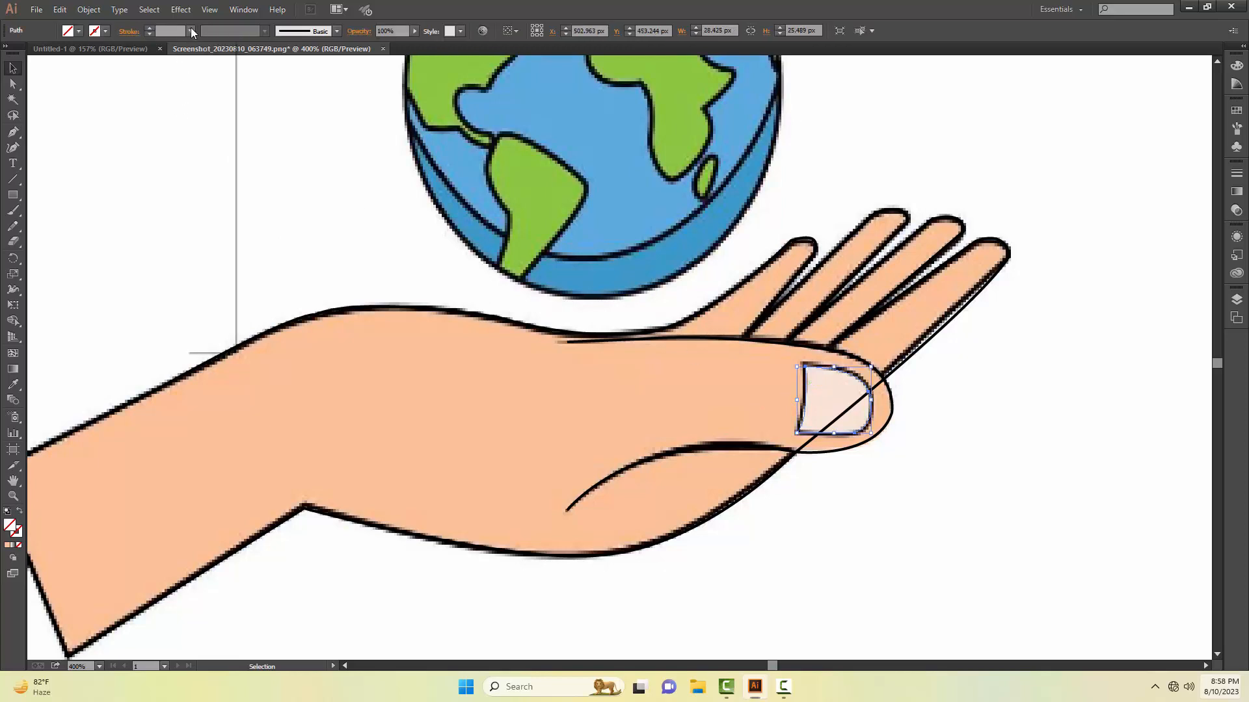
{"action": "left_click", "coordinate": [219, 90]}
{"action": "left_click", "coordinate": [336, 283]}
- Draw an ellipse about 136 px wide and 144 px high over the globe with the Ellipse tool
{"action": "scroll", "coordinate": [420, 361], "scroll_direction": "up", "scroll_amount": 3}
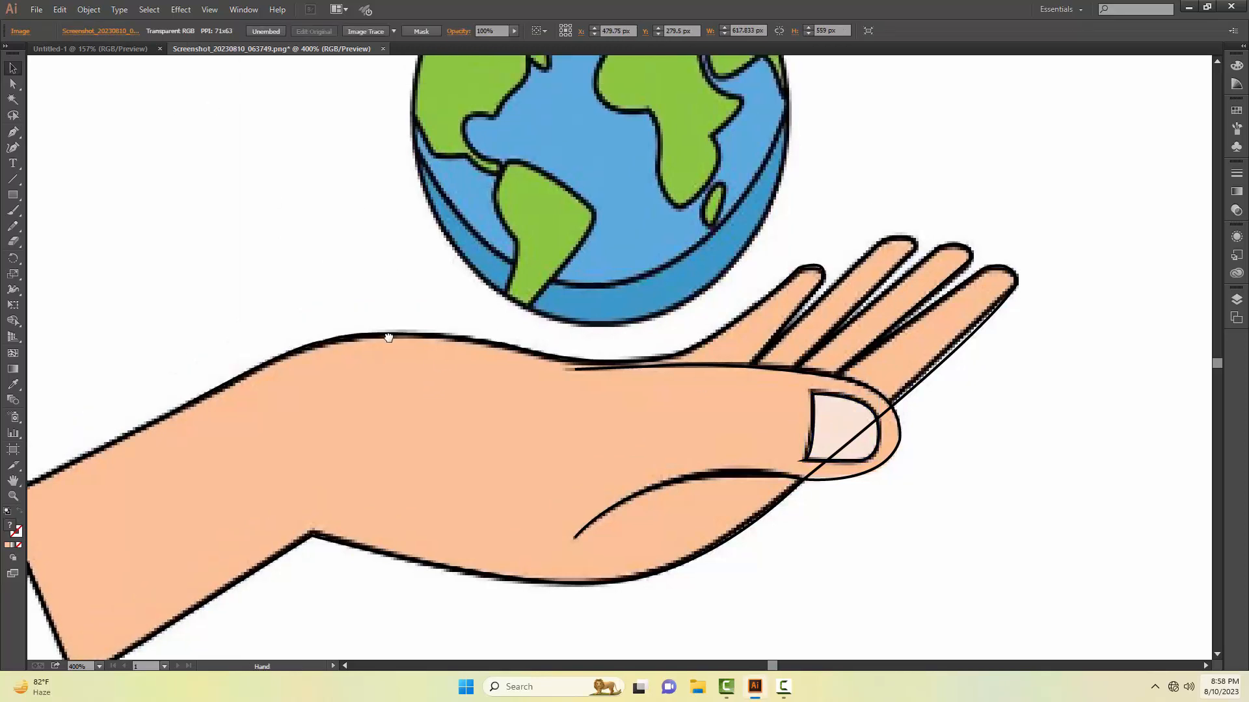
{"action": "key", "text": "p"}
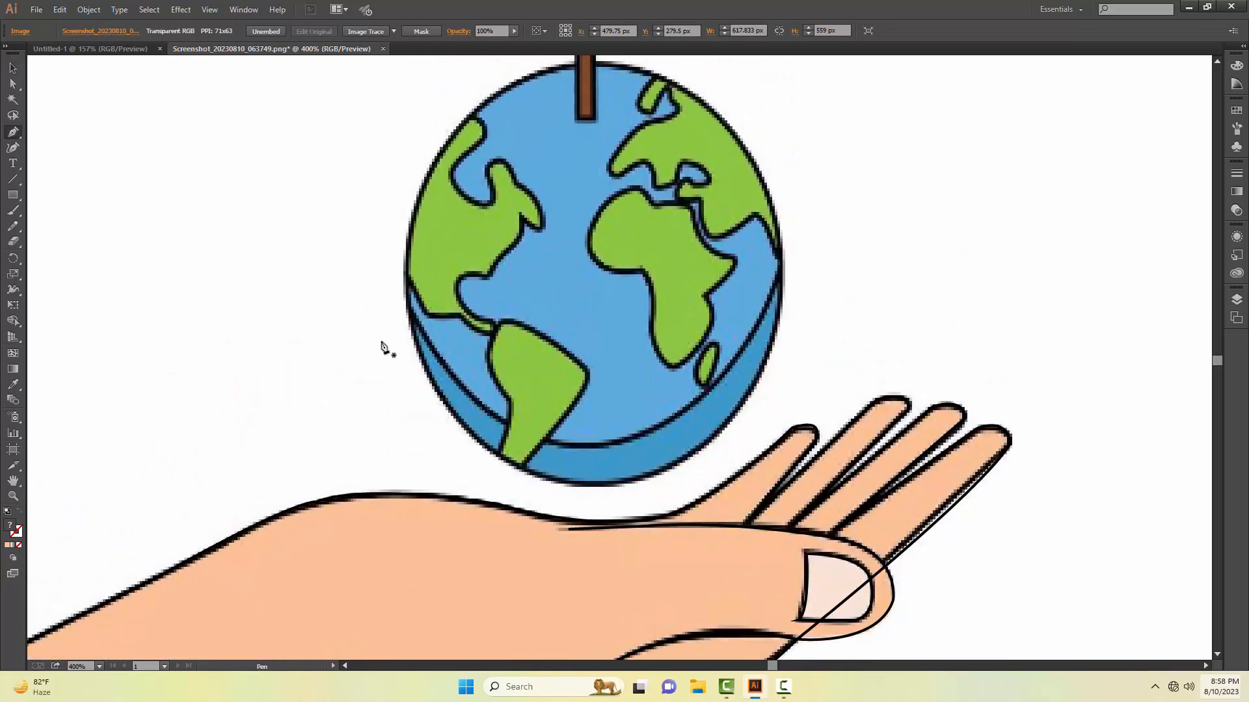
{"action": "key", "text": "m"}
{"action": "left_click_drag", "start_coordinate": [16, 198], "coordinate": [80, 226]}
{"action": "left_click_drag", "start_coordinate": [508, 130], "coordinate": [860, 500]}
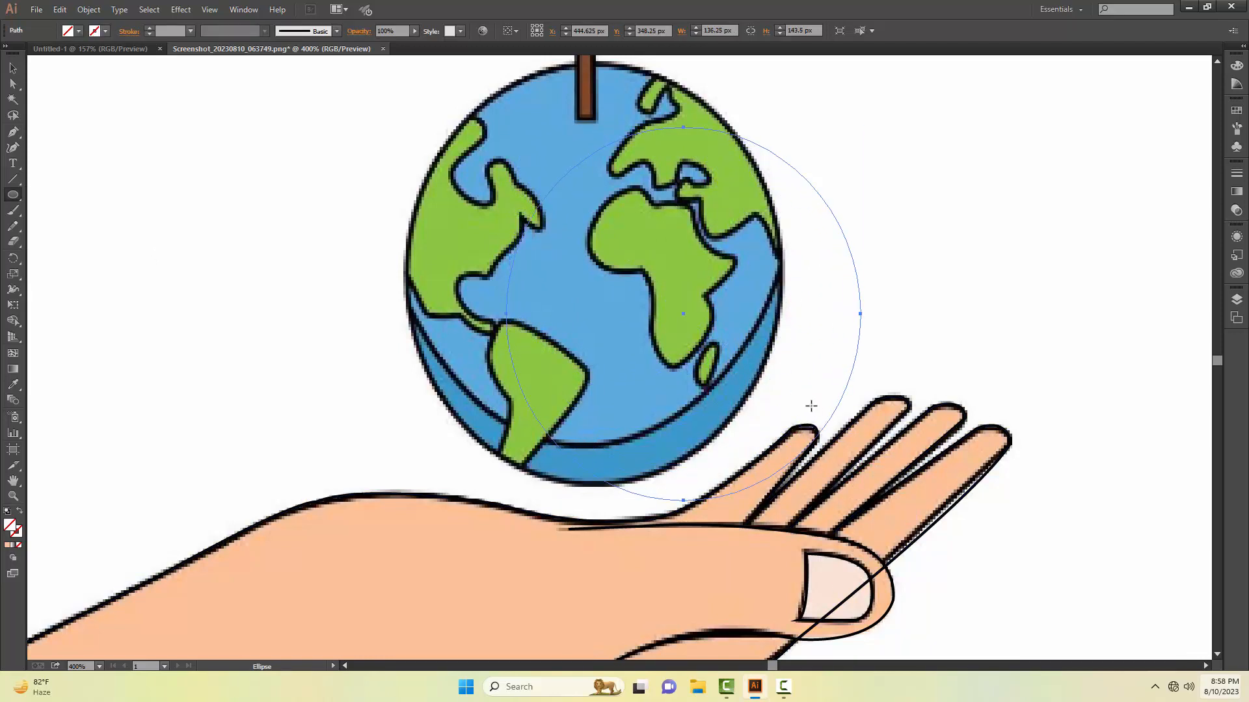
- Nudge the ellipse left and up to X 411.625 px, Y 338.25 px so that it sits over the globe
{"action": "key", "text": "v"}
{"action": "key", "text": "Up"}
{"action": "key", "text": "Up"}
{"action": "key", "text": "Up"}
{"action": "key", "text": "Up"}
{"action": "key", "text": "Up"}
{"action": "key", "text": "Up"}
{"action": "key", "text": "Up"}
{"action": "key", "text": "Up"}
{"action": "key", "text": "Up"}
{"action": "key", "text": "Up"}
{"action": "key", "text": "Up"}
{"action": "key", "text": "Up"}
{"action": "key", "text": "Up"}
{"action": "key", "text": "Up"}
{"action": "key", "text": "Up"}
{"action": "key", "text": "Up"}
{"action": "key", "text": "Up"}
{"action": "key", "text": "Up"}
{"action": "key", "text": "Up"}
{"action": "key", "text": "Up"}
{"action": "key", "text": "Left"}
{"action": "key", "text": "Left"}
{"action": "key", "text": "Left"}
{"action": "key", "text": "Left"}
{"action": "key", "text": "Left"}
{"action": "key", "text": "Left"}
{"action": "key", "text": "Left"}
{"action": "key", "text": "Left"}
{"action": "key", "text": "Left"}
{"action": "key", "text": "Left"}
{"action": "key", "text": "Left"}
{"action": "key", "text": "Left"}
{"action": "key", "text": "Left"}
{"action": "key", "text": "Left"}
{"action": "key", "text": "Left"}
{"action": "key", "text": "Left"}
{"action": "key", "text": "Left"}
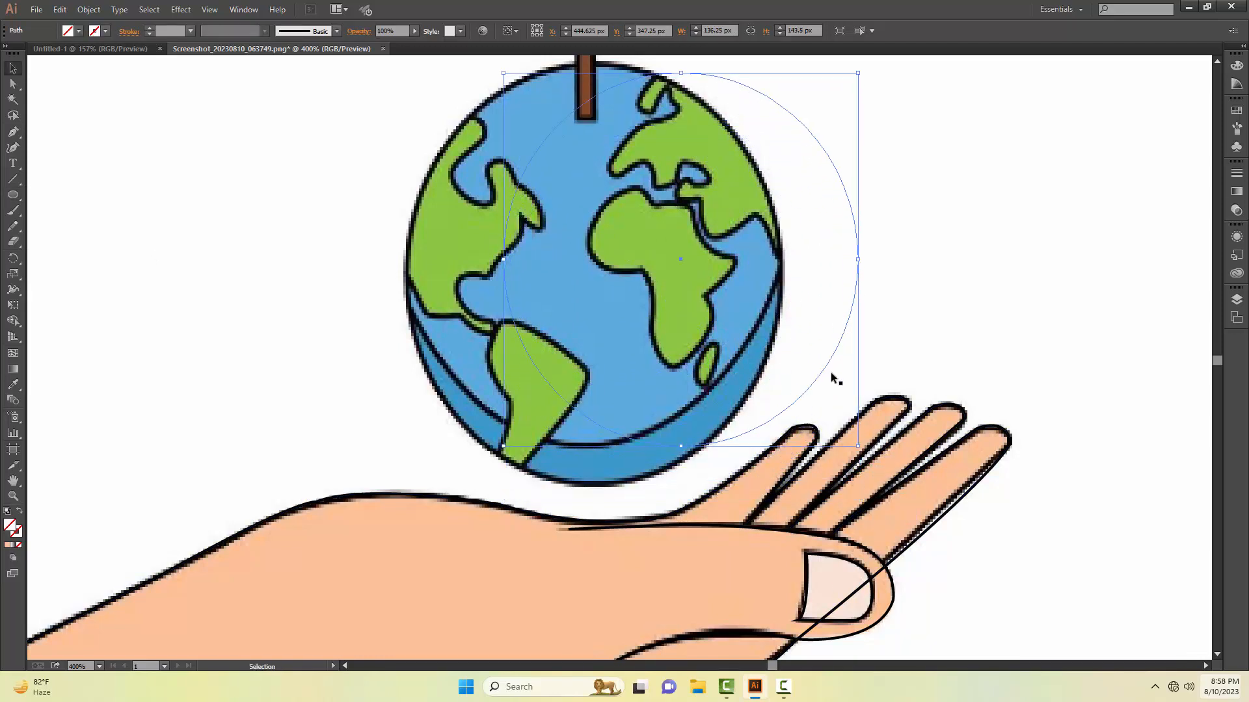
{"action": "key", "text": "Left"}
{"action": "key", "text": "Left"}
{"action": "key", "text": "Left"}
{"action": "key", "text": "Left"}
{"action": "key", "text": "Left"}
{"action": "key", "text": "Left"}
{"action": "key", "text": "Left"}
{"action": "key", "text": "Left"}
{"action": "key", "text": "Left"}
{"action": "key", "text": "Left"}
{"action": "key", "text": "Left"}
{"action": "key", "text": "Left"}
{"action": "key", "text": "Left"}
{"action": "key", "text": "Left"}
{"action": "key", "text": "Left"}
{"action": "key", "text": "Left"}
{"action": "key", "text": "Left"}
{"action": "key", "text": "Left"}
{"action": "key", "text": "Left"}
{"action": "key", "text": "Left"}
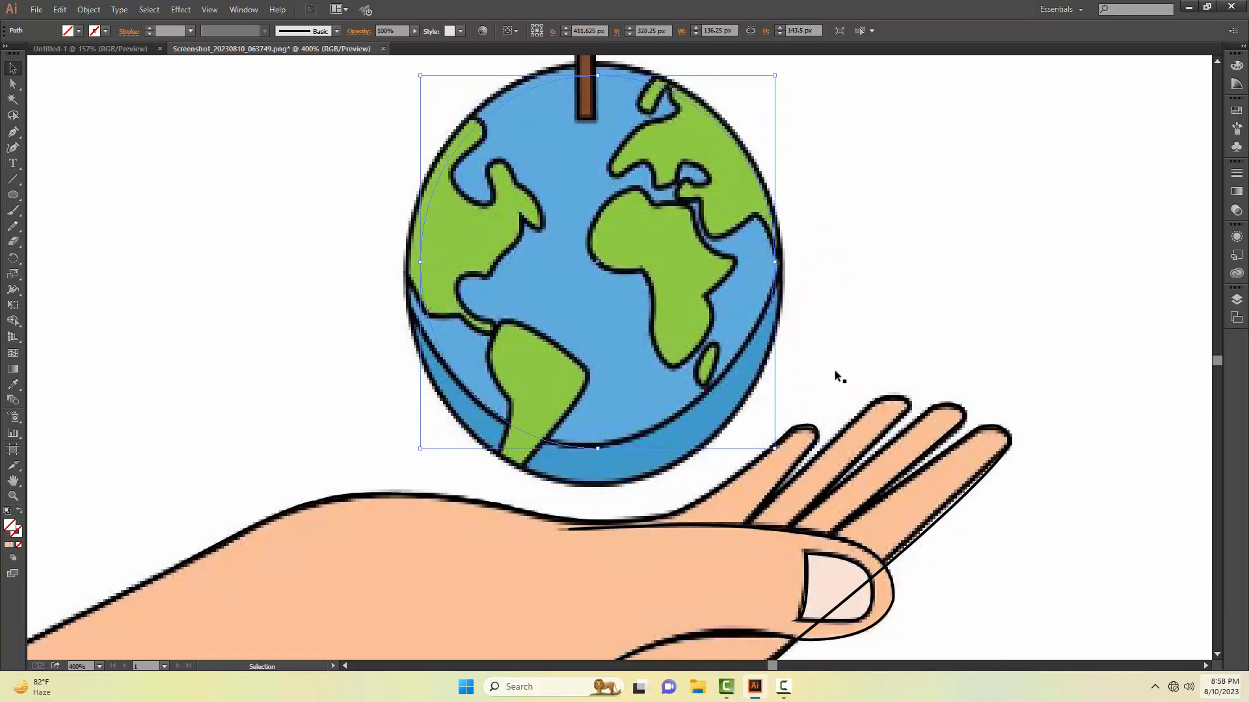
{"action": "key", "text": "Down"}
{"action": "key", "text": "Down"}
{"action": "key", "text": "Down"}
{"action": "key", "text": "Down"}
{"action": "key", "text": "Down"}
{"action": "key", "text": "Down"}
{"action": "key", "text": "Down"}
{"action": "key", "text": "Down"}
{"action": "key", "text": "Down"}
{"action": "key", "text": "Down"}
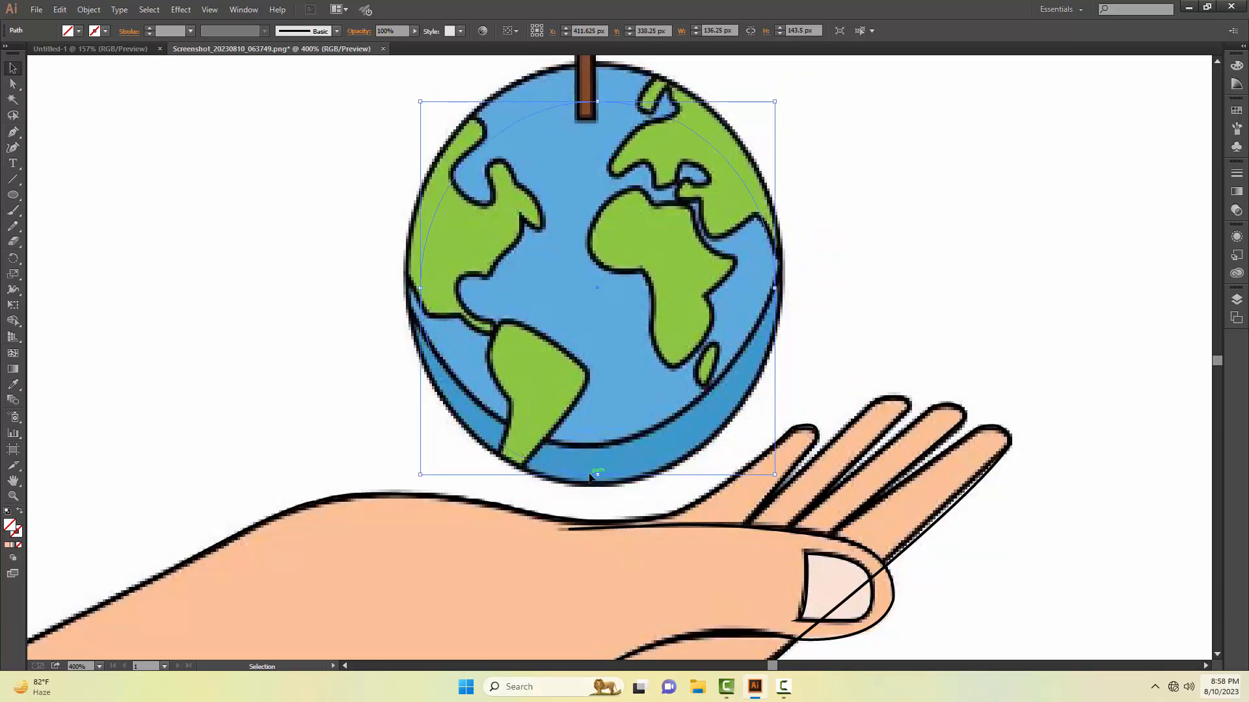
- Stretch the ellipse to about 144 px wide and 163 px high to match the globe's outline, and give it a black stroke
{"action": "left_click_drag", "start_coordinate": [597, 475], "coordinate": [599, 487]}
{"action": "left_click_drag", "start_coordinate": [591, 97], "coordinate": [582, 159]}
{"action": "left_click_drag", "start_coordinate": [421, 367], "coordinate": [408, 377]}
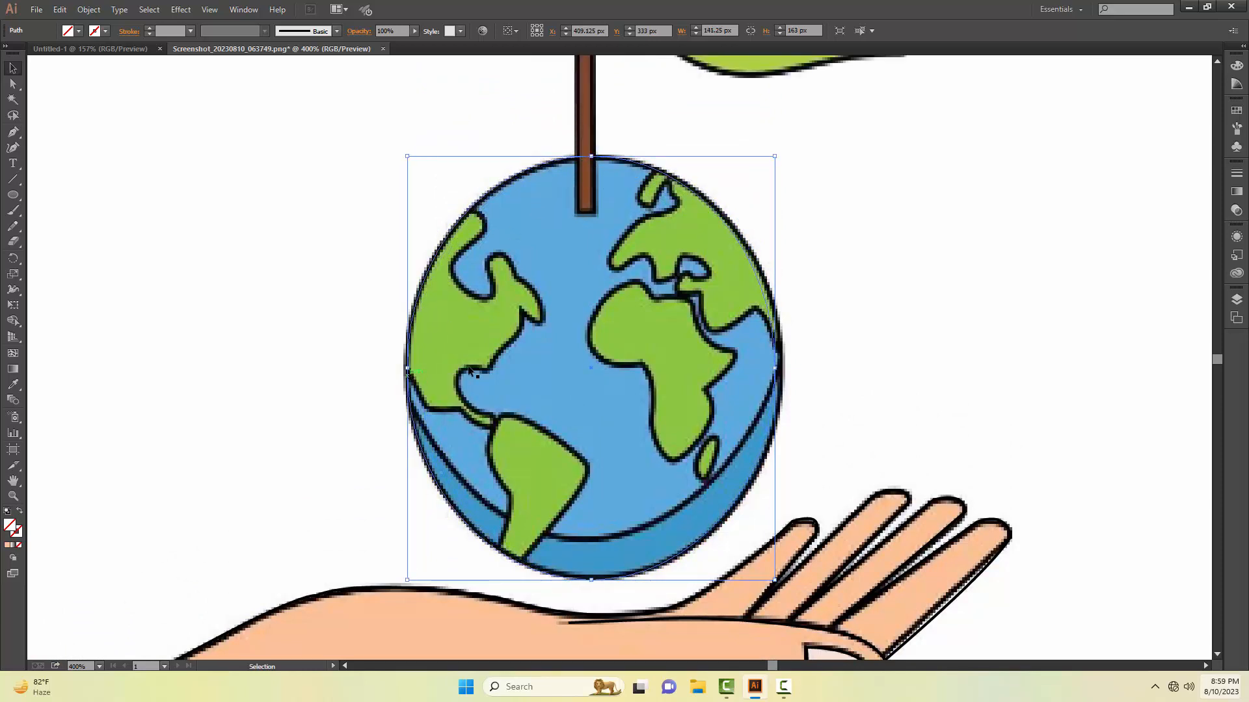
{"action": "left_click_drag", "start_coordinate": [775, 366], "coordinate": [786, 368]}
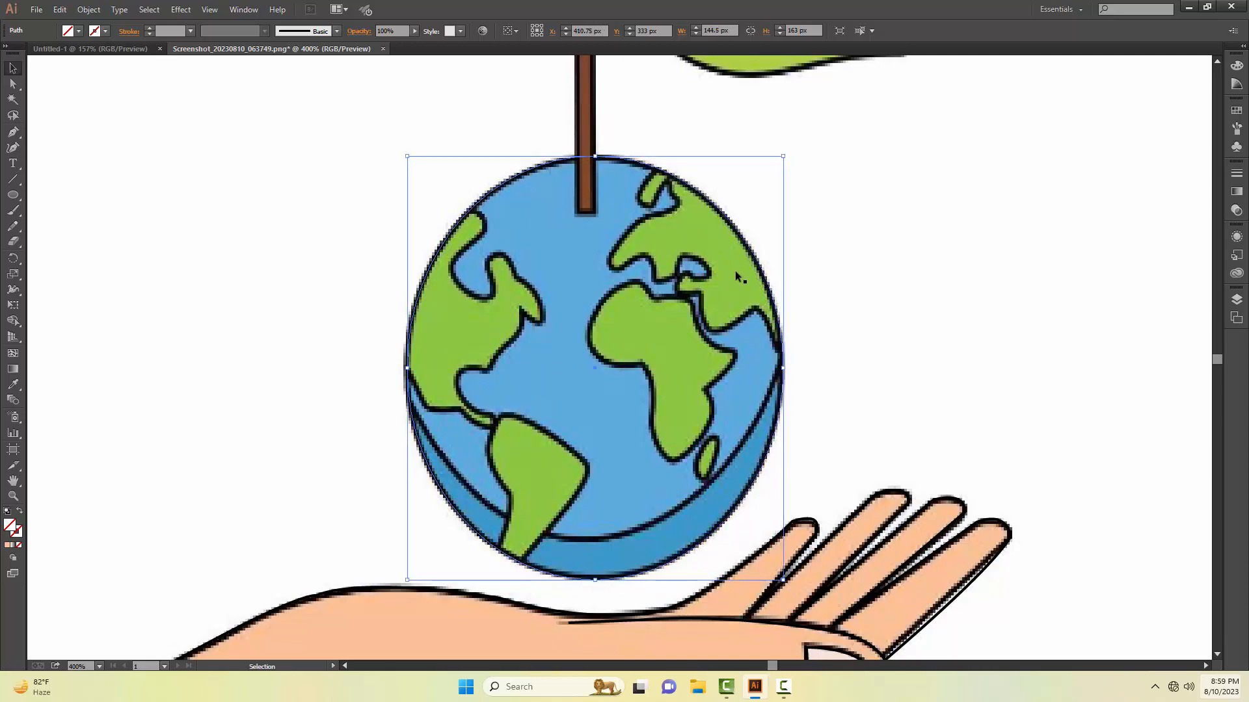
{"action": "left_click", "coordinate": [191, 31]}
{"action": "left_click", "coordinate": [236, 174]}
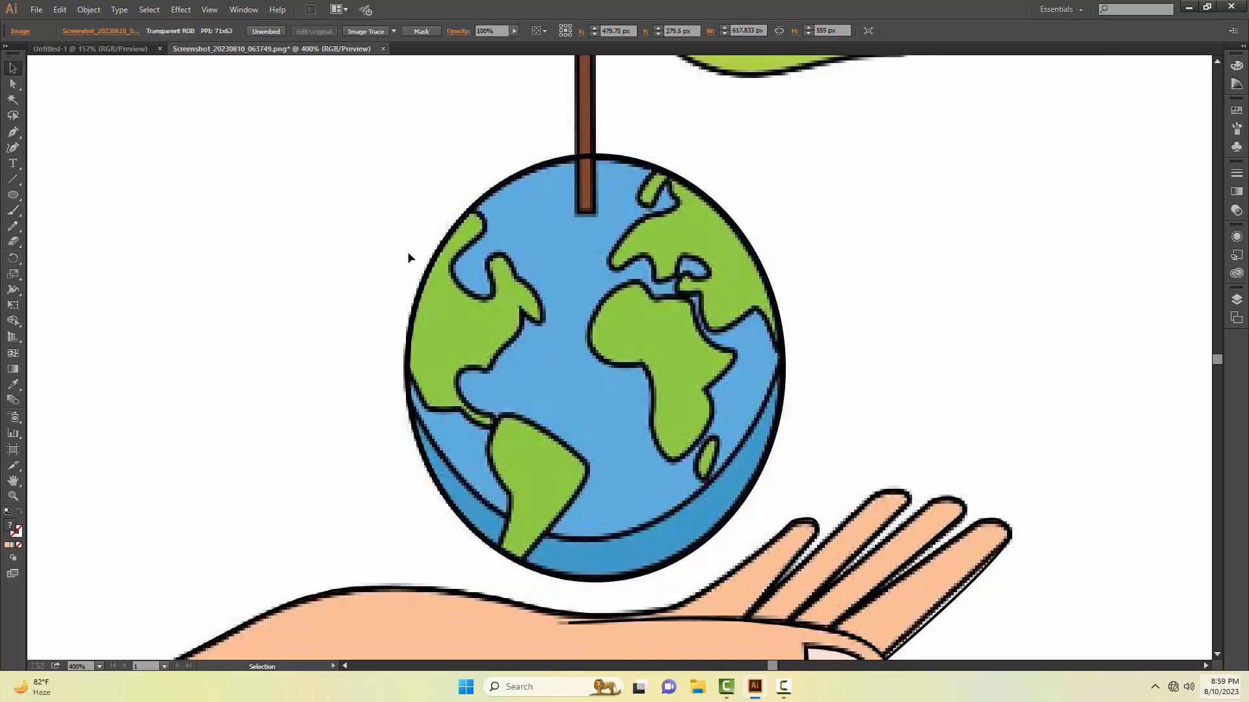
- Trace the curved line above the globe's dark blue crescent with the Pen tool, from the globe's right edge to its left edge
{"action": "key", "text": "p"}
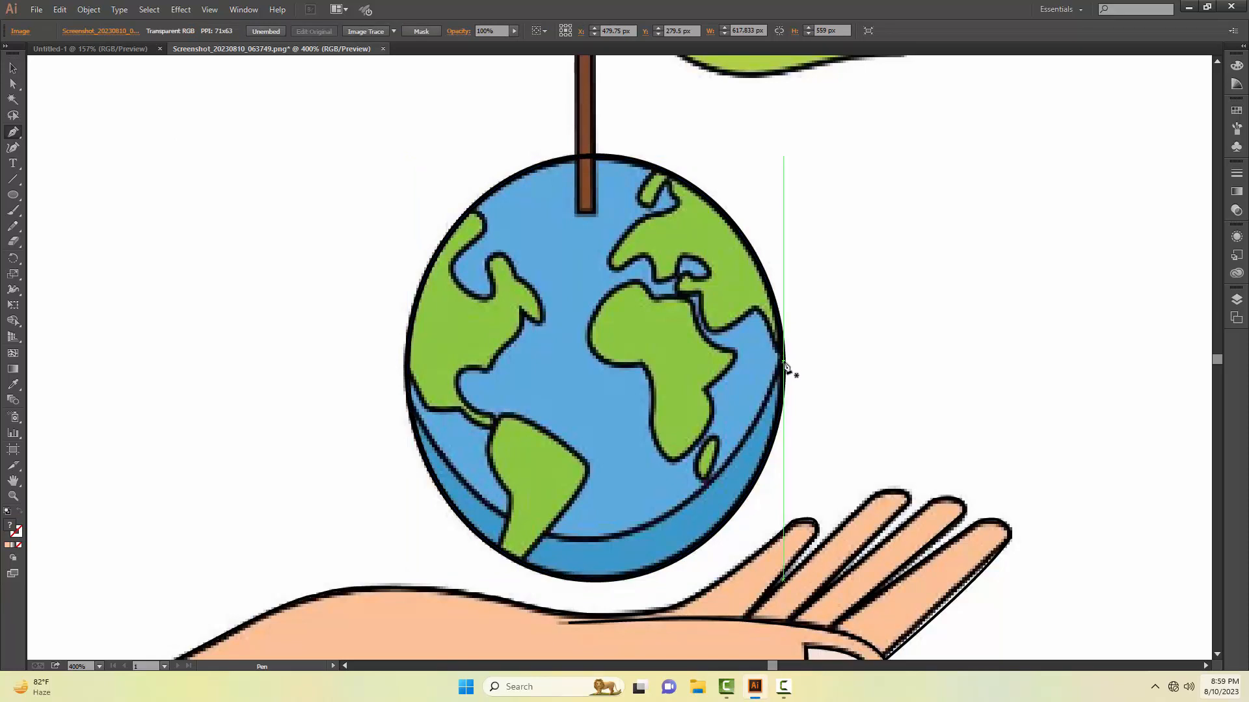
{"action": "left_click", "coordinate": [780, 366]}
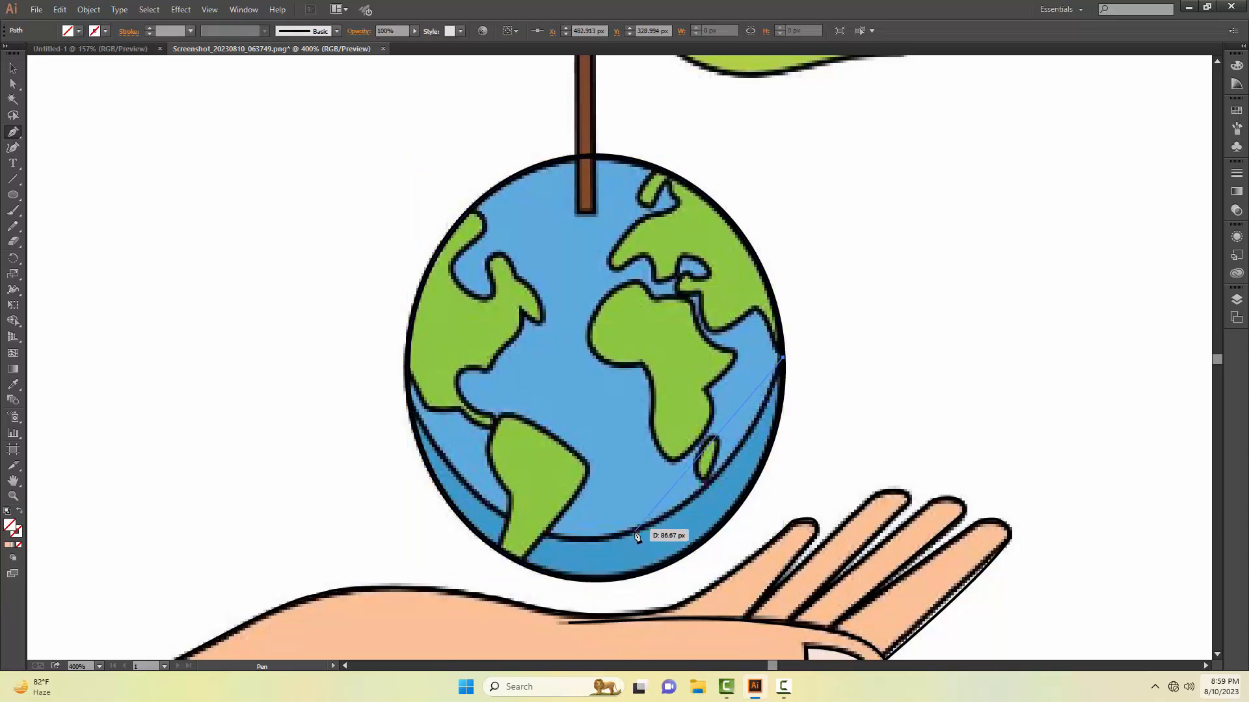
{"action": "left_click_drag", "start_coordinate": [615, 539], "coordinate": [489, 561]}
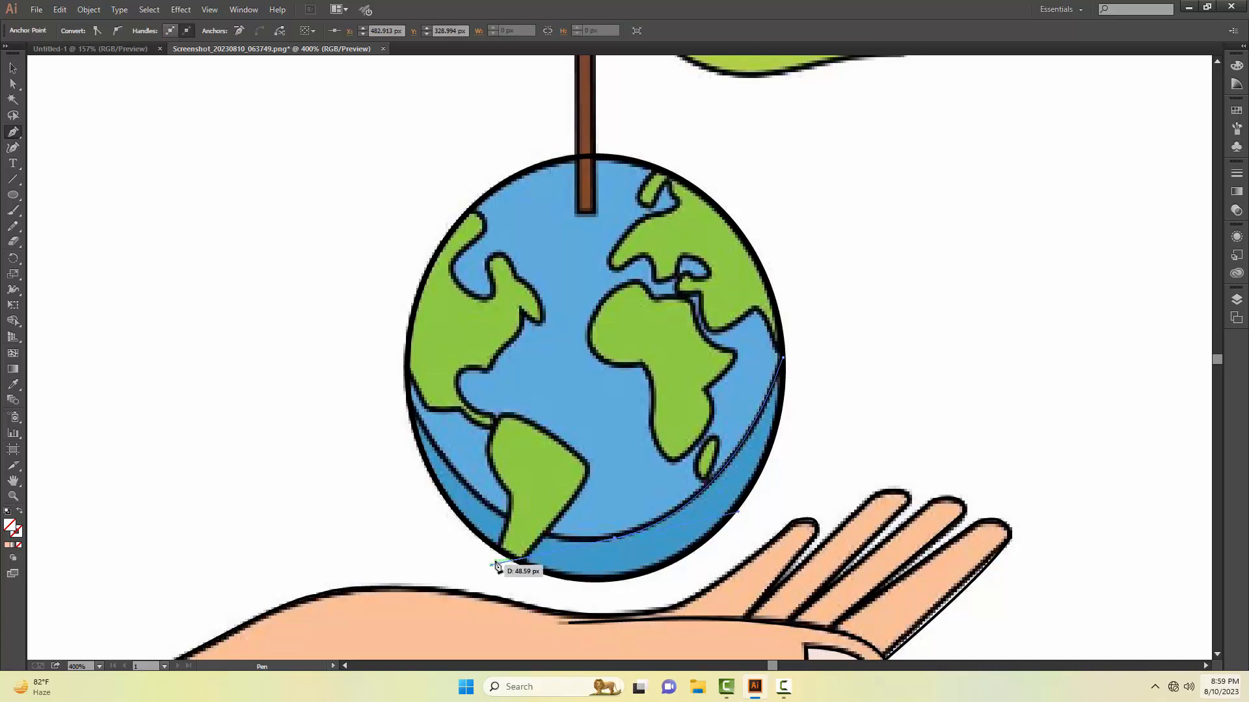
{"action": "left_click_drag", "start_coordinate": [616, 538], "coordinate": [458, 465]}
{"action": "left_click_drag", "start_coordinate": [408, 405], "coordinate": [331, 254]}
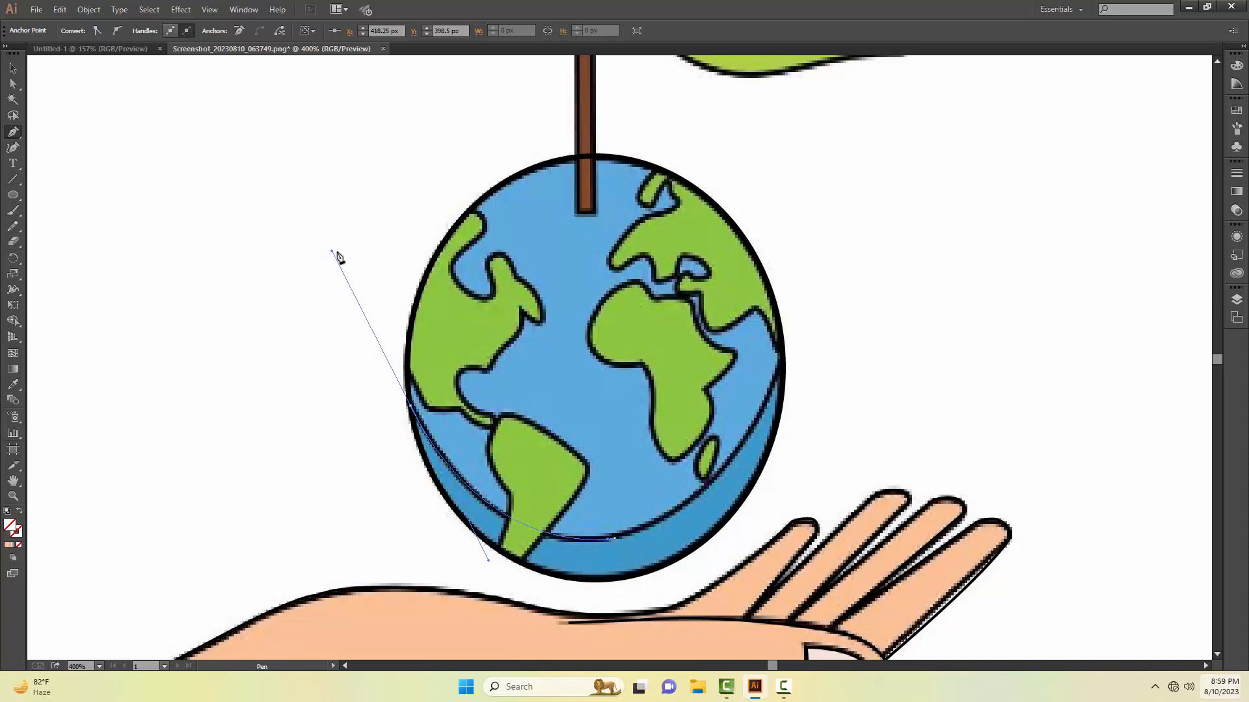
{"action": "left_click", "coordinate": [411, 407]}
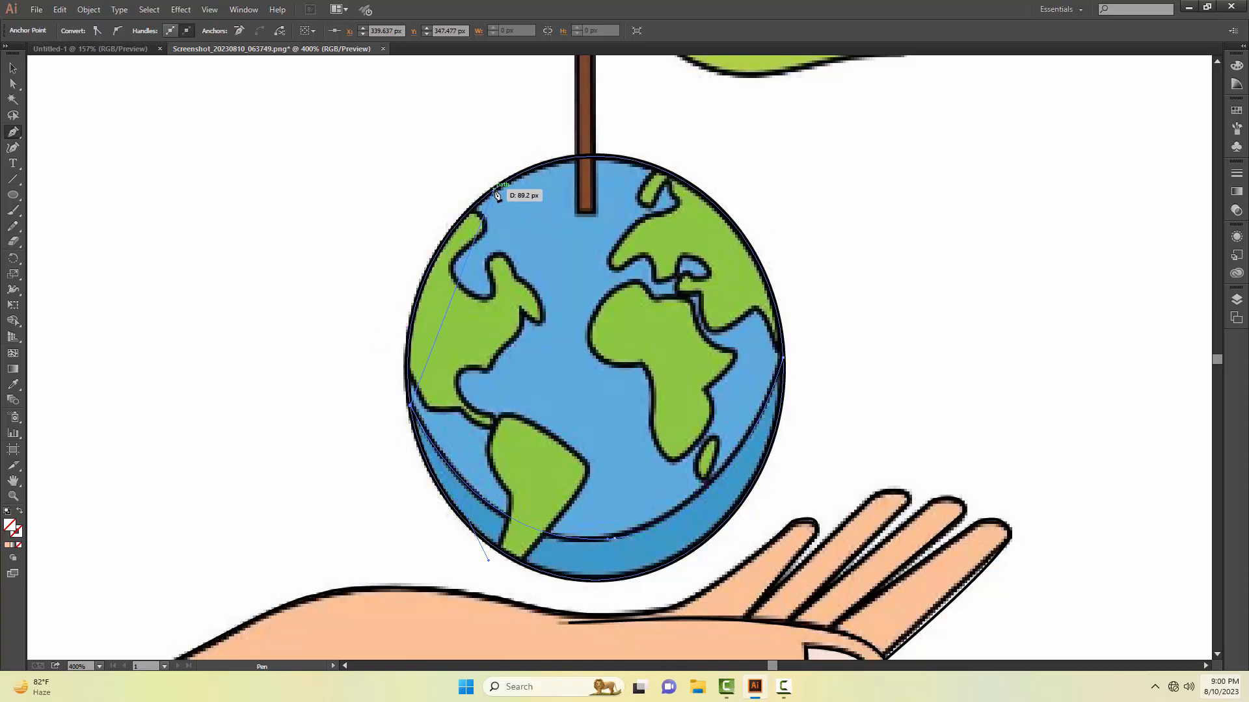
- Continue the path around the globe's upper outline, close it at the right edge, and deselect it
{"action": "left_click_drag", "start_coordinate": [494, 190], "coordinate": [603, 116]}
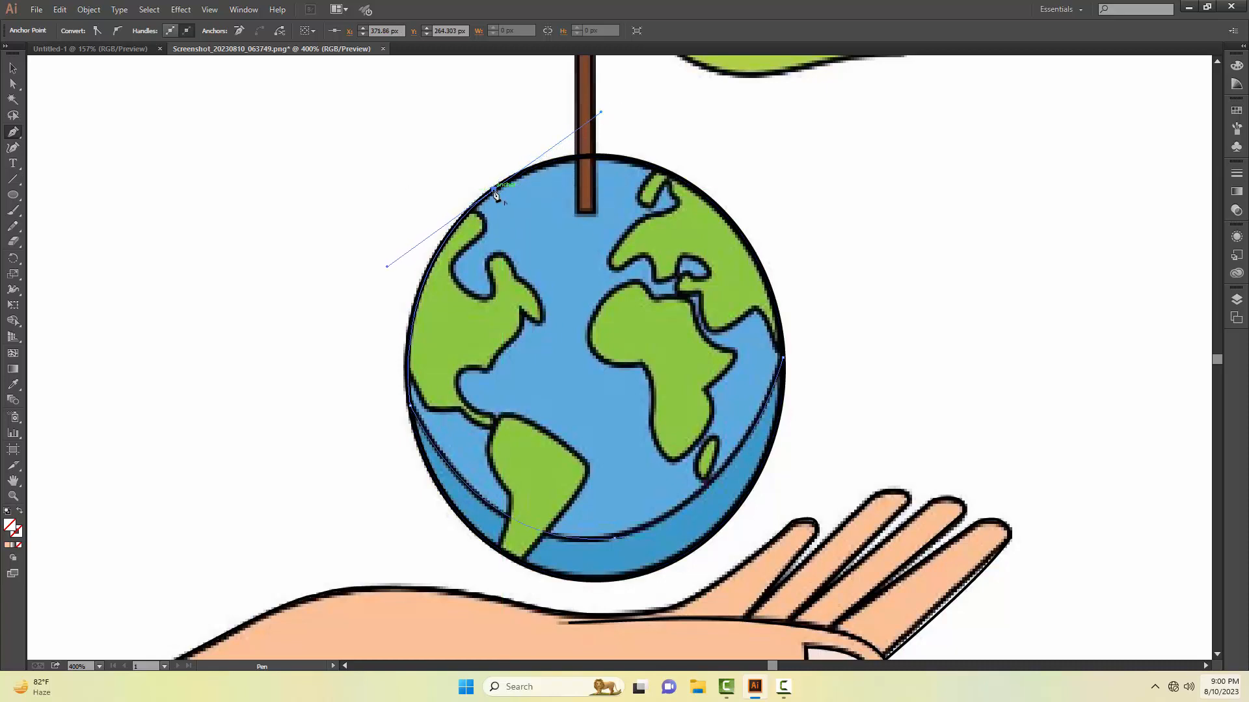
{"action": "left_click", "coordinate": [494, 189]}
{"action": "left_click_drag", "start_coordinate": [716, 206], "coordinate": [837, 309]}
{"action": "left_click", "coordinate": [716, 205]}
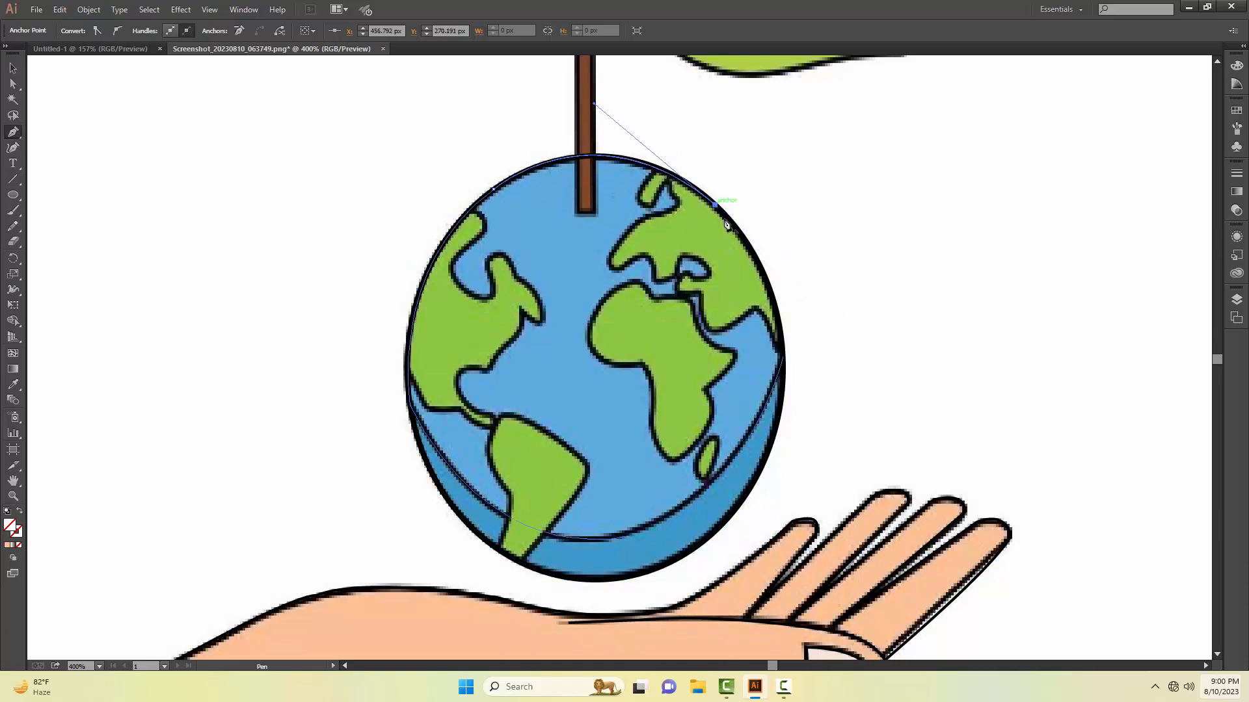
{"action": "left_click_drag", "start_coordinate": [783, 357], "coordinate": [800, 468]}
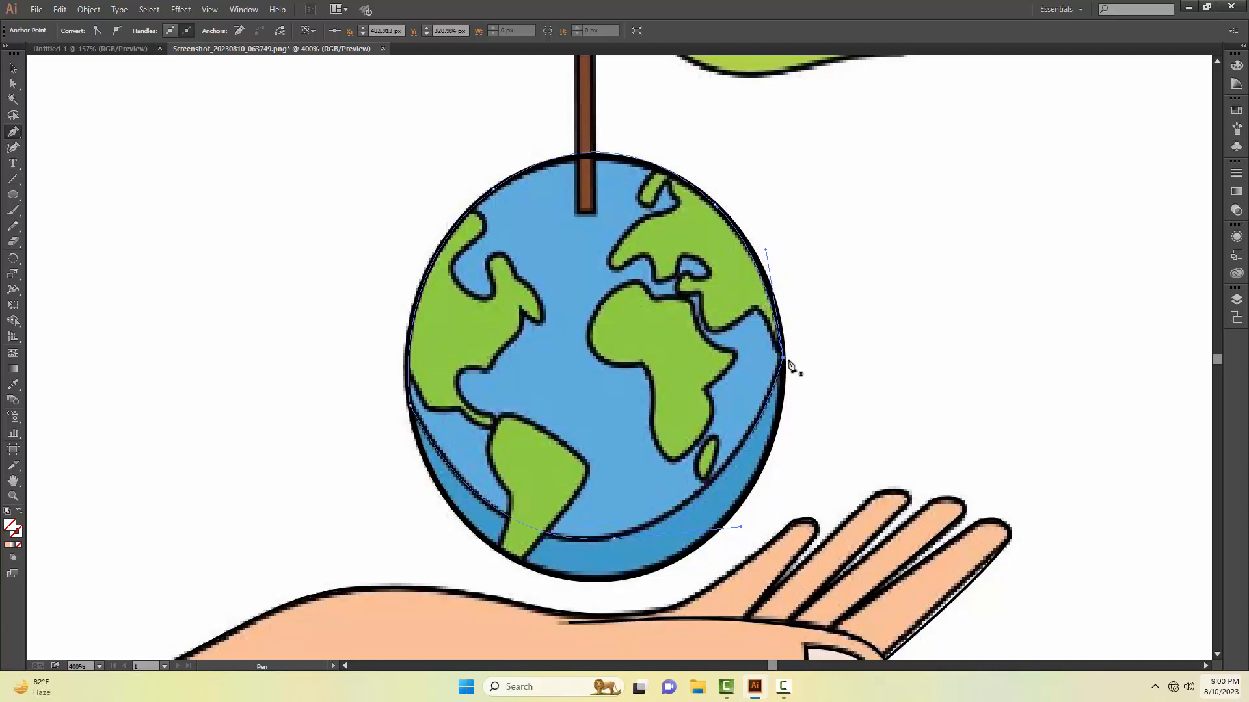
{"action": "key", "text": "v"}
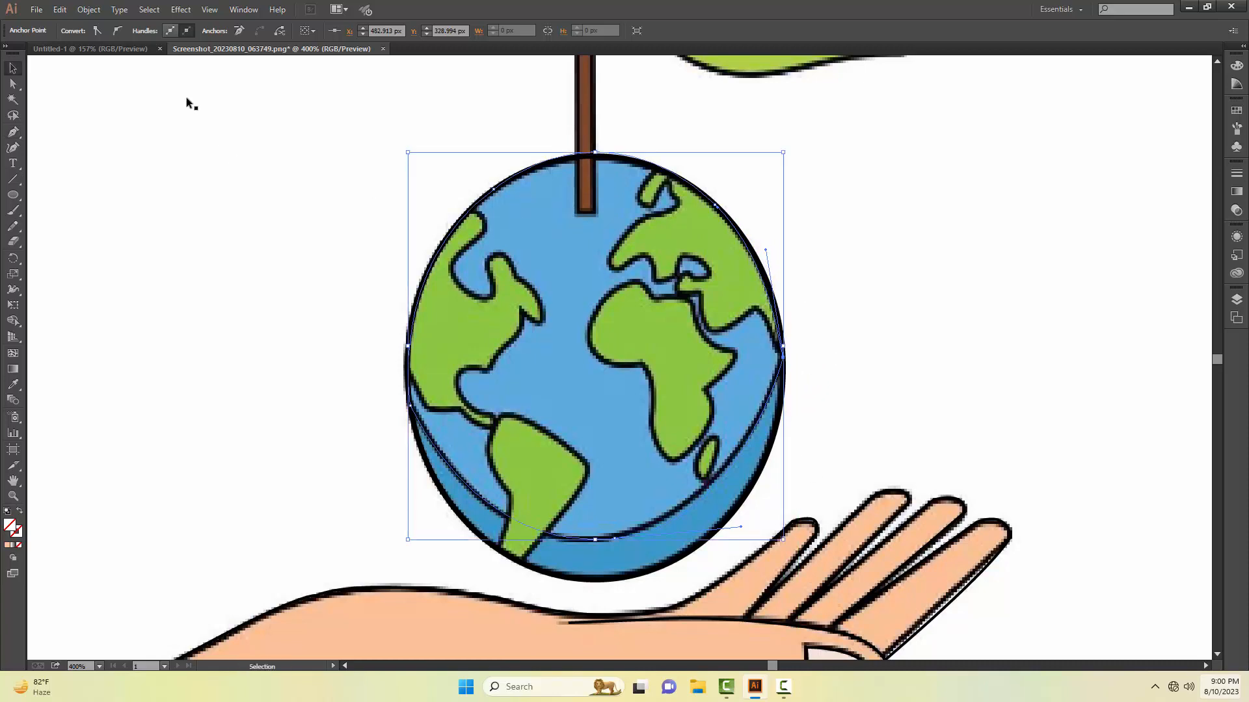
{"action": "left_click", "coordinate": [157, 183]}
- Select the closed light blue globe shape, apply a black stroke to it, and deselect it
{"action": "left_click", "coordinate": [473, 212]}
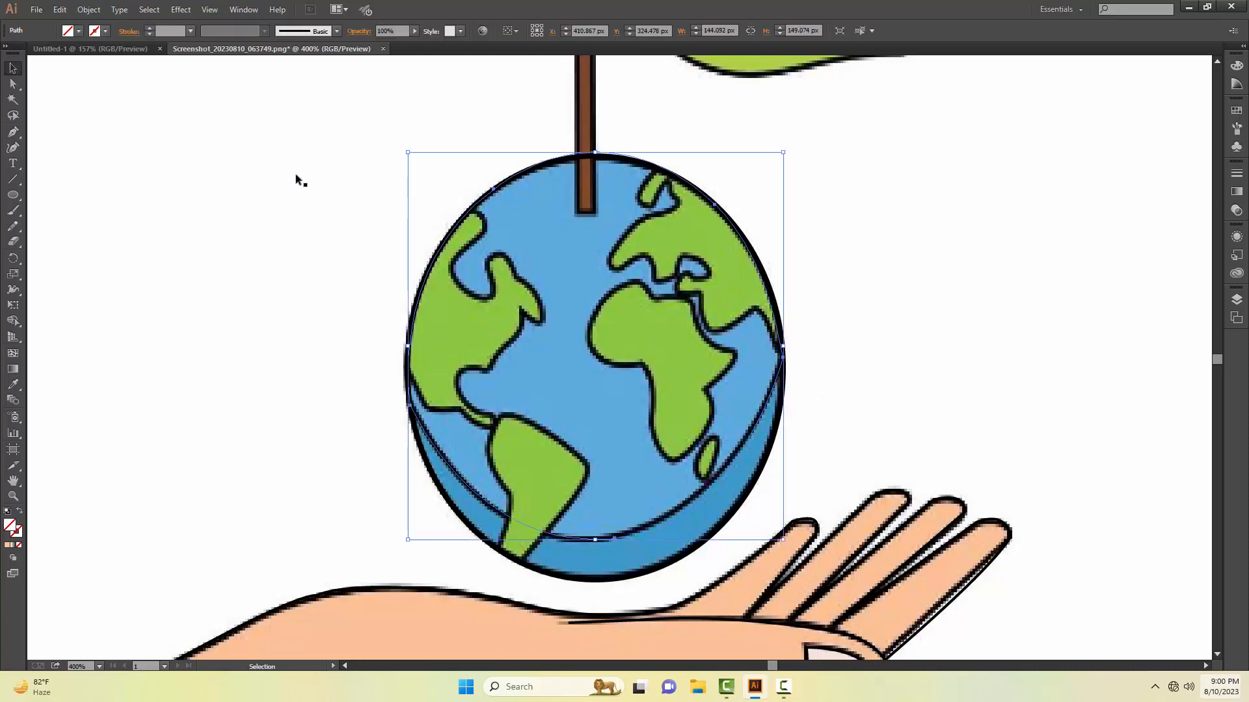
{"action": "left_click", "coordinate": [190, 31]}
{"action": "left_click", "coordinate": [224, 103]}
{"action": "left_click", "coordinate": [220, 120]}
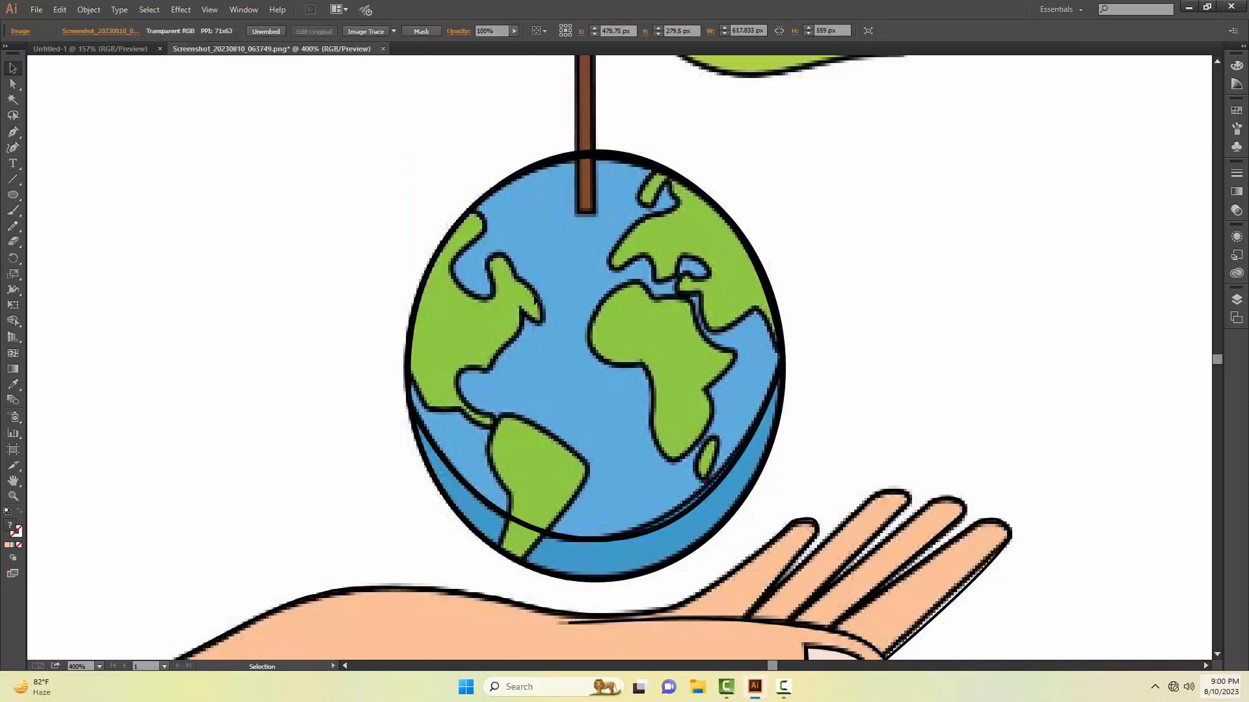
- Trace the South America landmass as a closed path with the Pen tool, down to the globe's lower edge and back, and deselect it
{"action": "key", "text": "p"}
{"action": "left_click", "coordinate": [497, 416]}
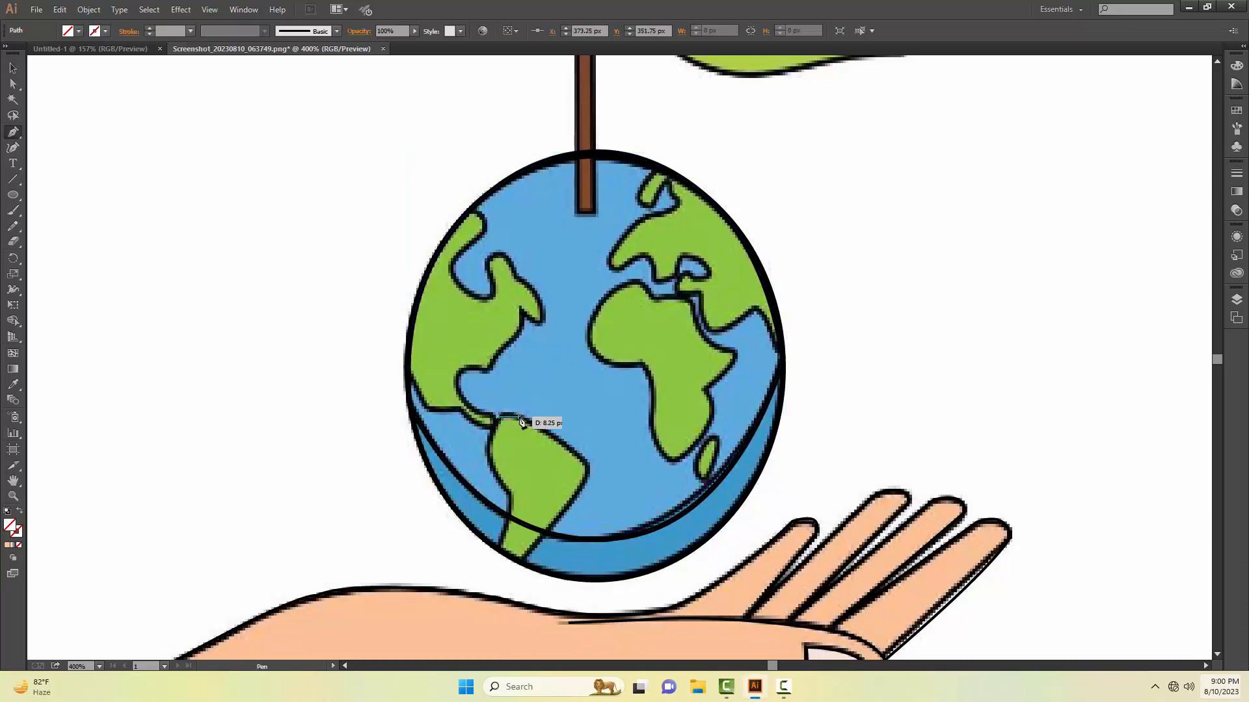
{"action": "mouse_move", "coordinate": [531, 424]}
{"action": "left_mouse_down"}
{"action": "mouse_move", "coordinate": [548, 435]}
{"action": "mouse_move", "coordinate": [532, 428]}
{"action": "left_mouse_up"}
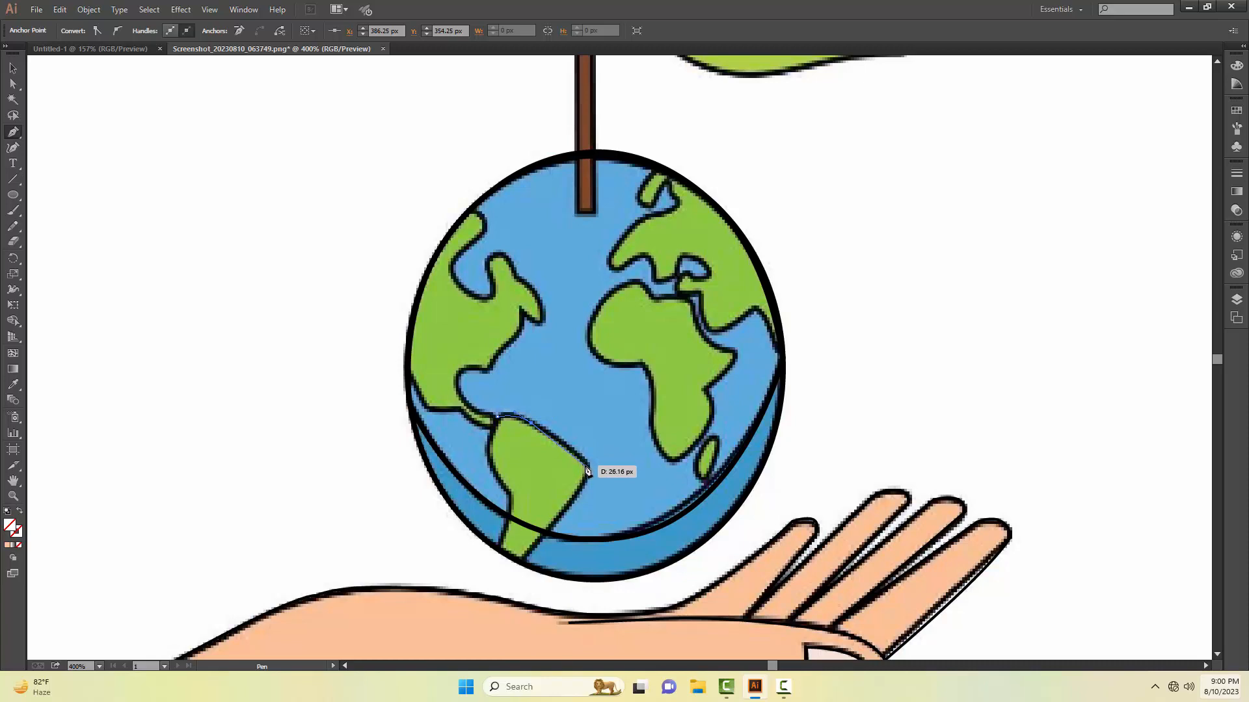
{"action": "left_click_drag", "start_coordinate": [584, 467], "coordinate": [589, 476]}
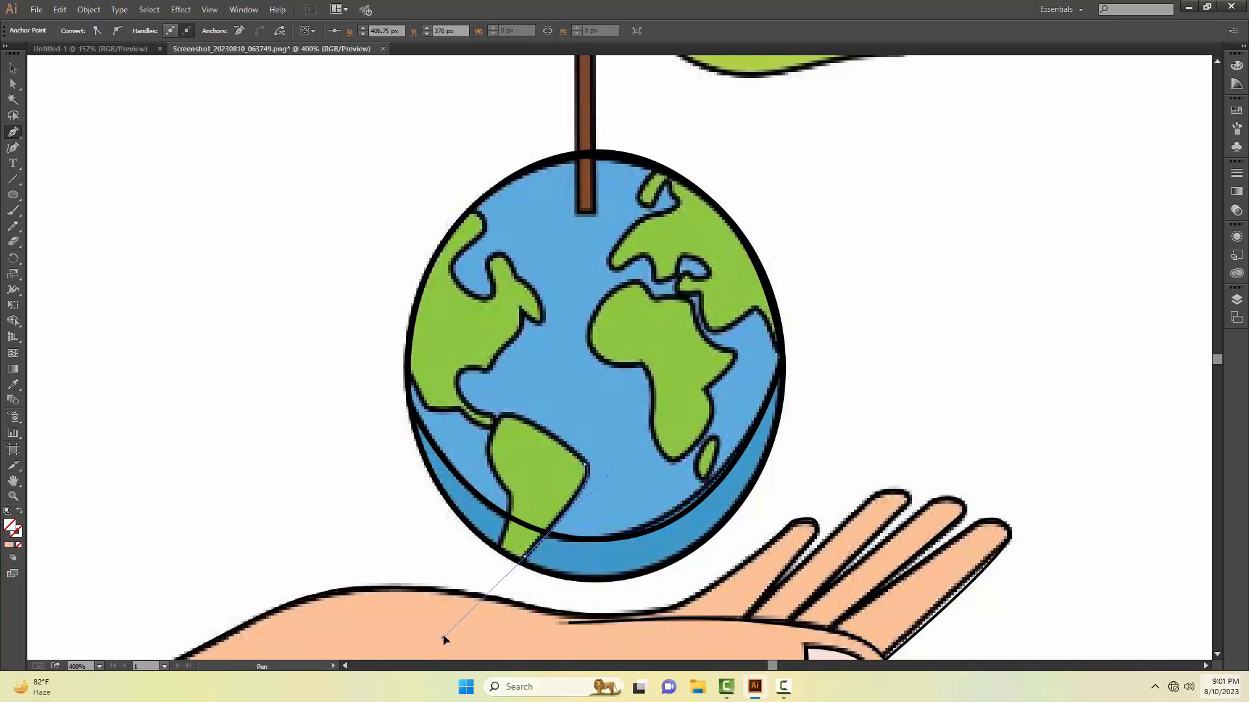
{"action": "left_click", "coordinate": [525, 565]}
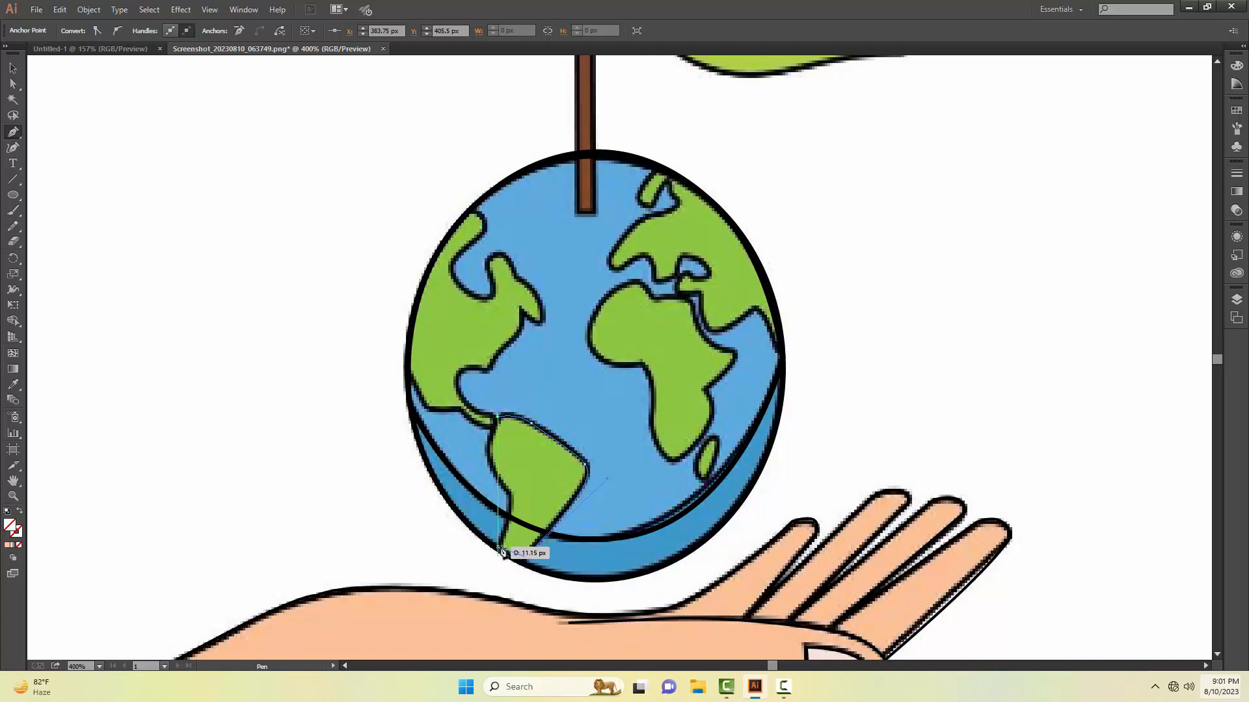
{"action": "left_click", "coordinate": [500, 551]}
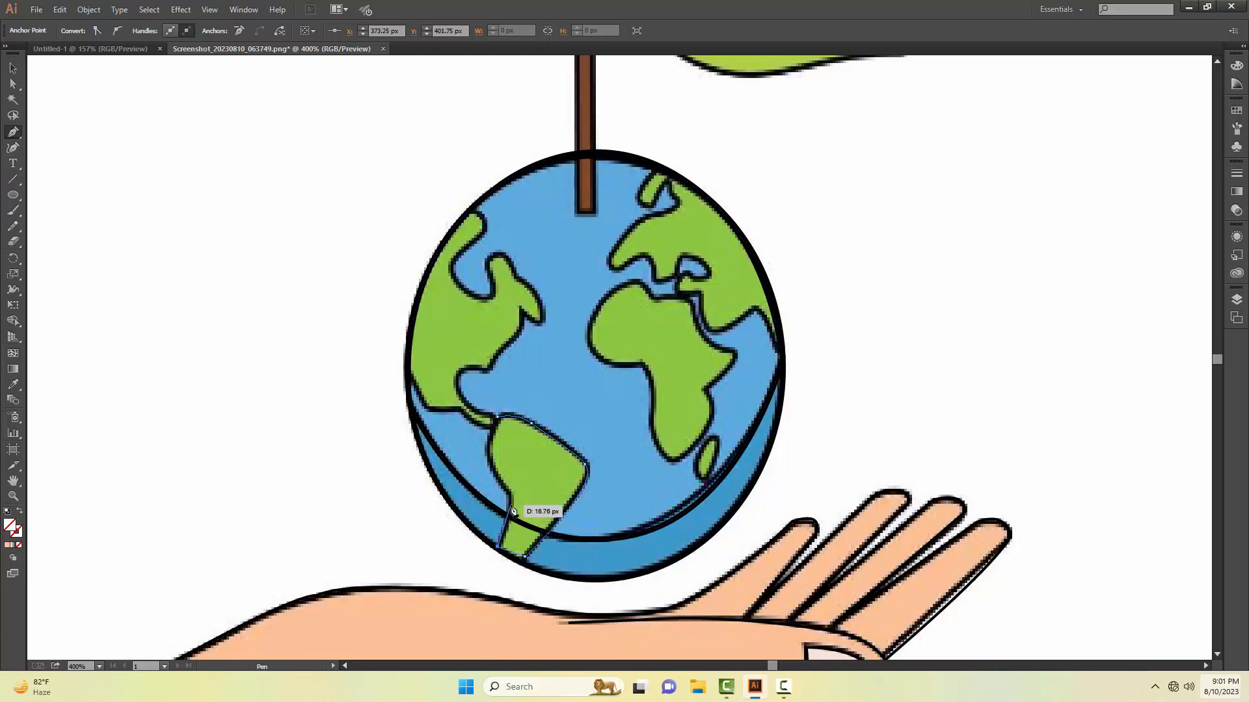
{"action": "left_click_drag", "start_coordinate": [510, 496], "coordinate": [499, 489]}
{"action": "left_click_drag", "start_coordinate": [498, 417], "coordinate": [530, 423]}
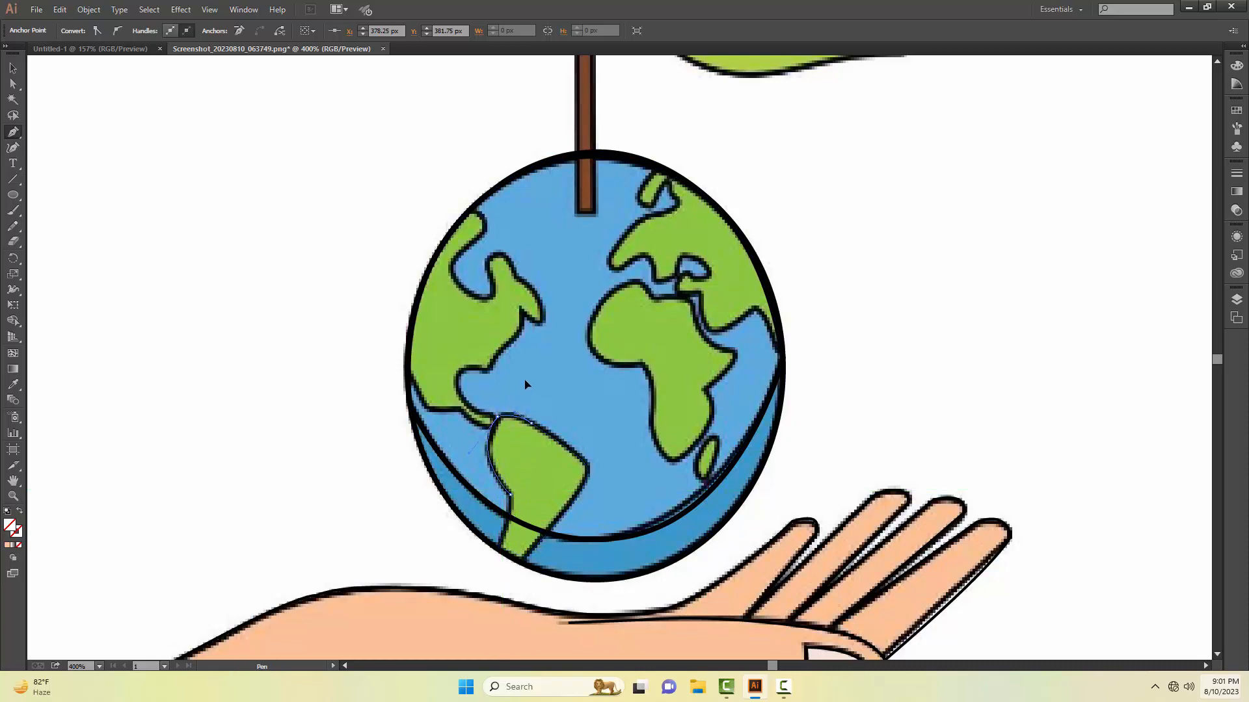
{"action": "key", "text": "v"}
{"action": "left_click", "coordinate": [354, 293]}
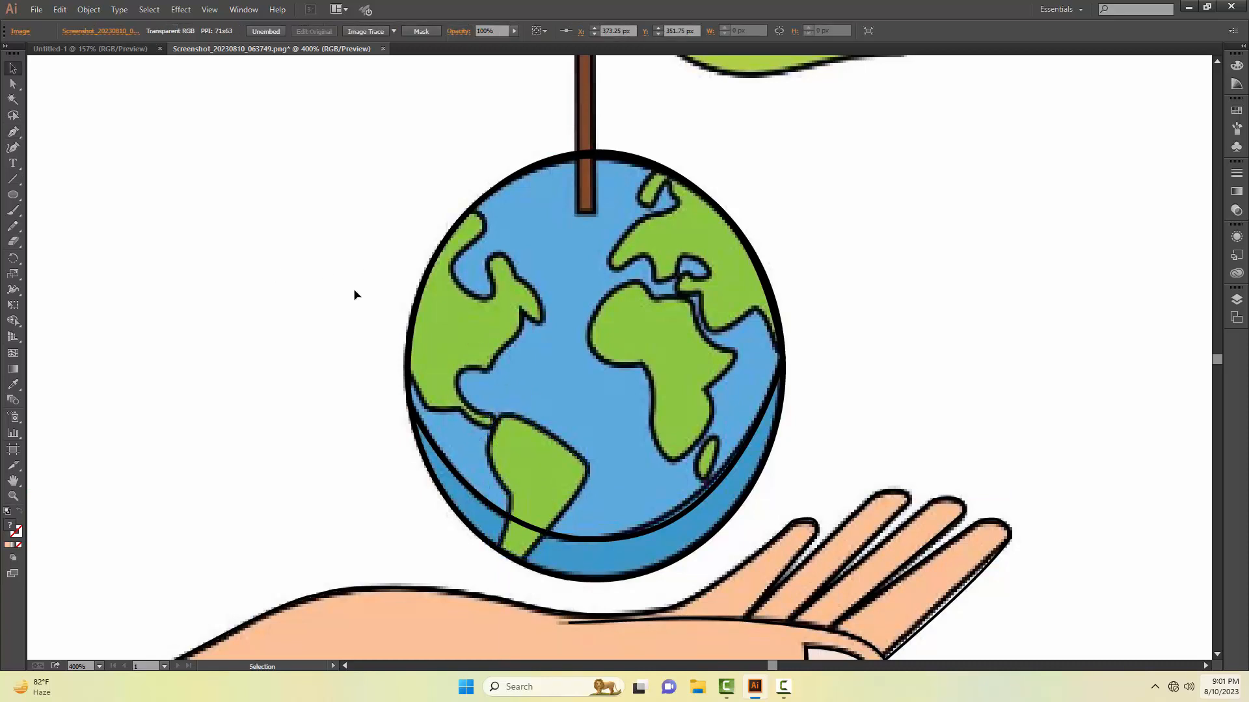
- Apply a 1 pt stroke to the South America outline and deselect it
{"action": "left_click", "coordinate": [529, 422]}
{"action": "left_click", "coordinate": [188, 31]}
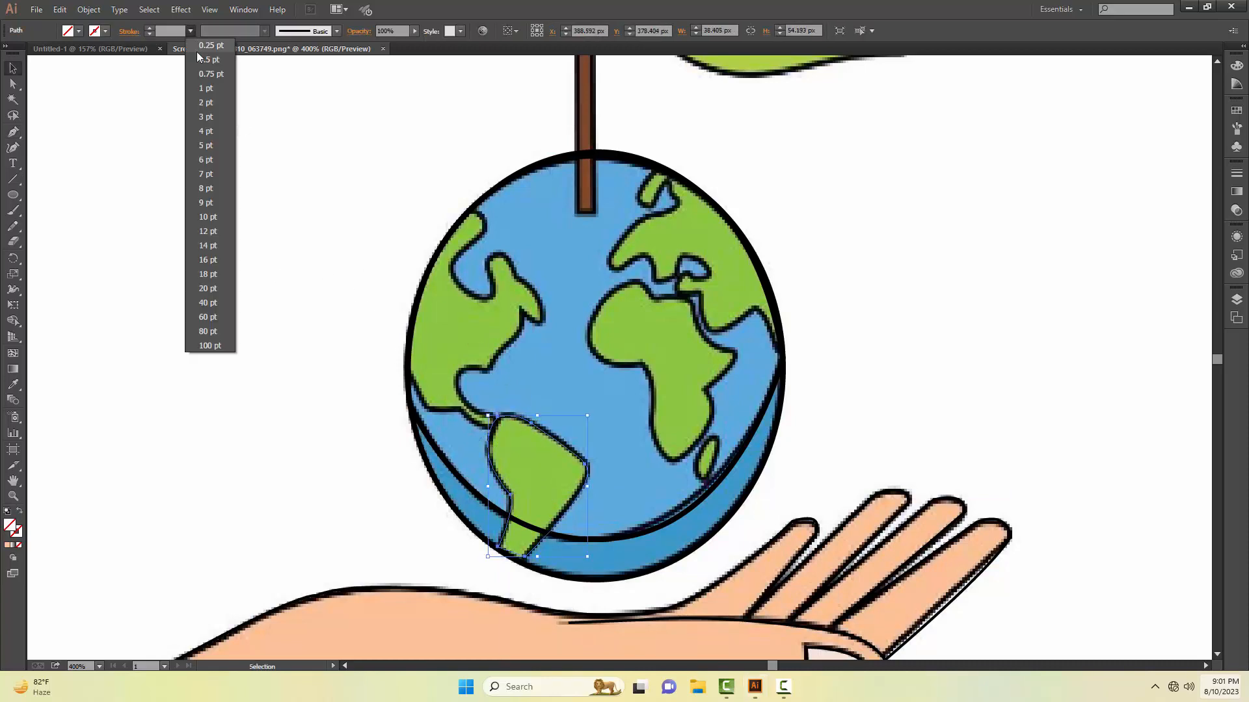
{"action": "left_click", "coordinate": [203, 96]}
{"action": "left_click", "coordinate": [142, 156]}
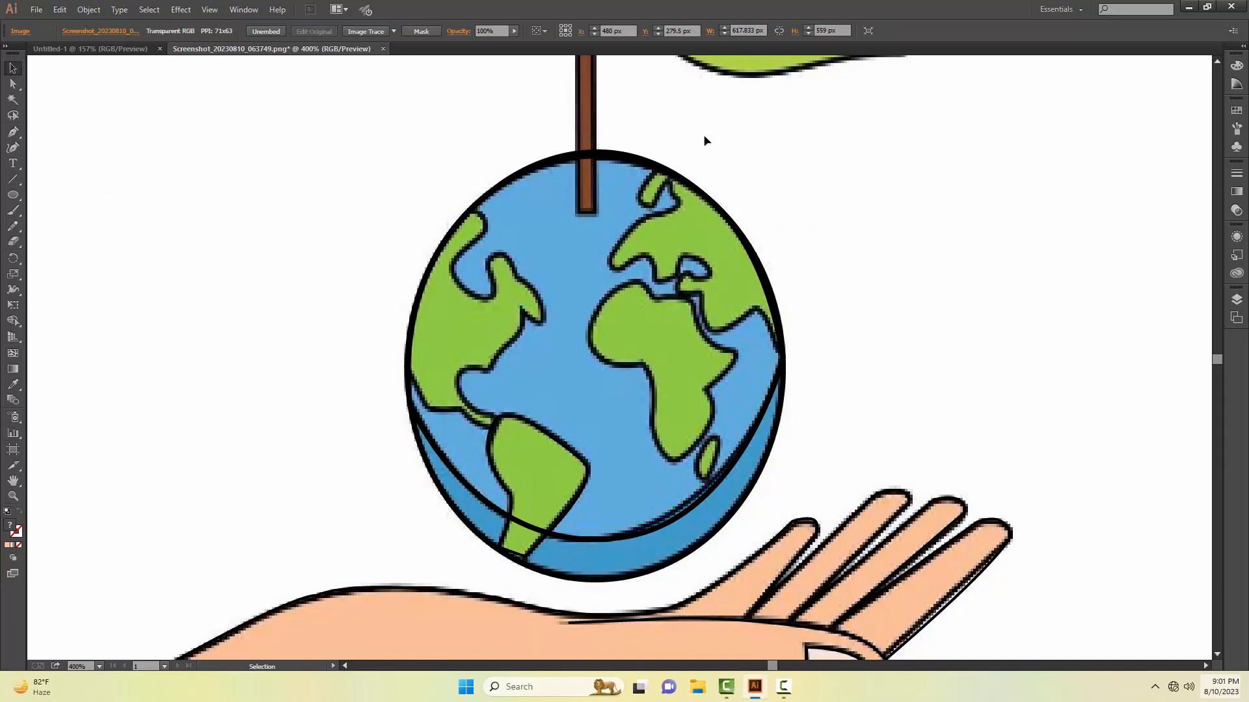
{"action": "double_click", "coordinate": [941, 535]}
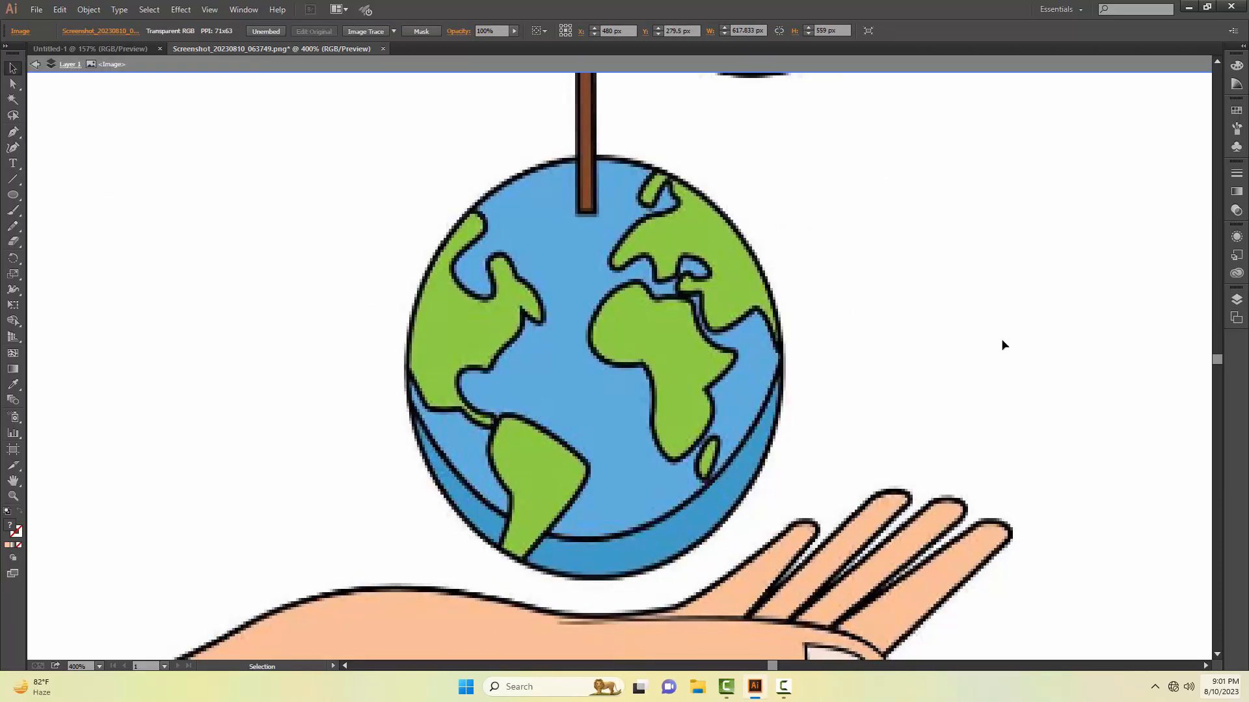
{"action": "key", "text": "Left"}
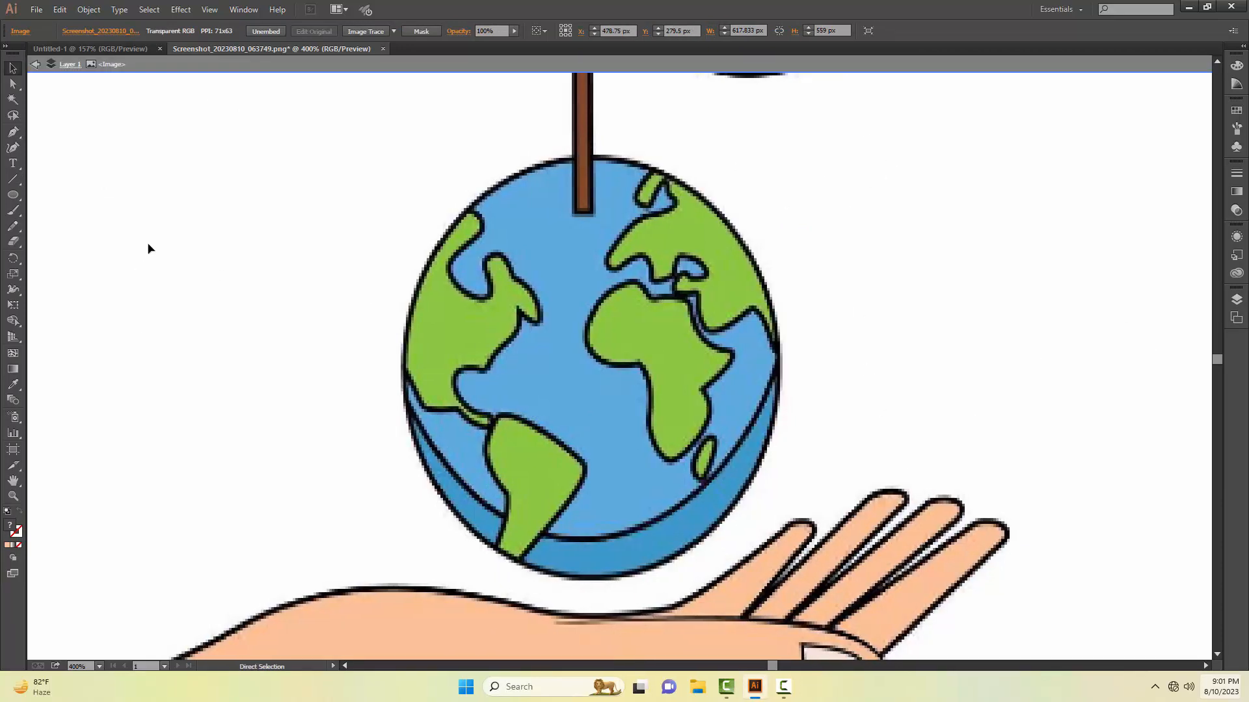
{"action": "key", "text": "ctrl+z"}
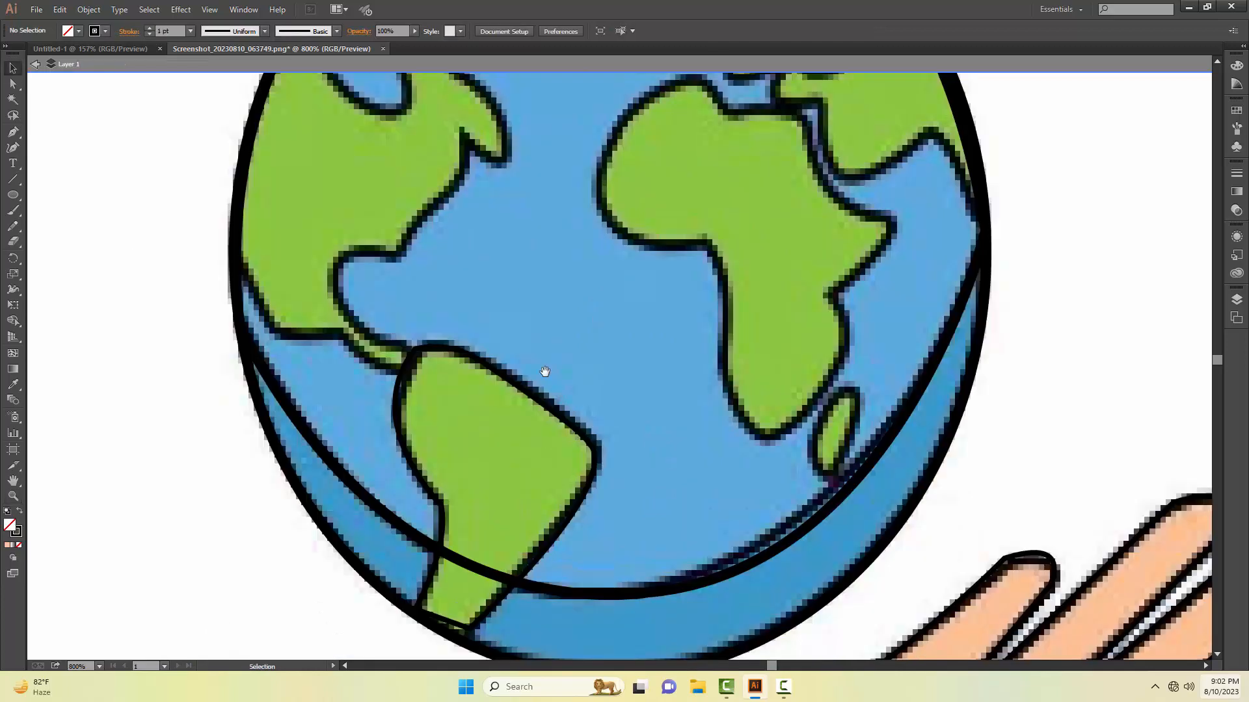
- Start the North America path with the Pen tool where it meets South America, tracing the gulf and the lower east coast
{"action": "left_click_drag", "start_coordinate": [550, 369], "coordinate": [551, 422]}
{"action": "key", "text": "p"}
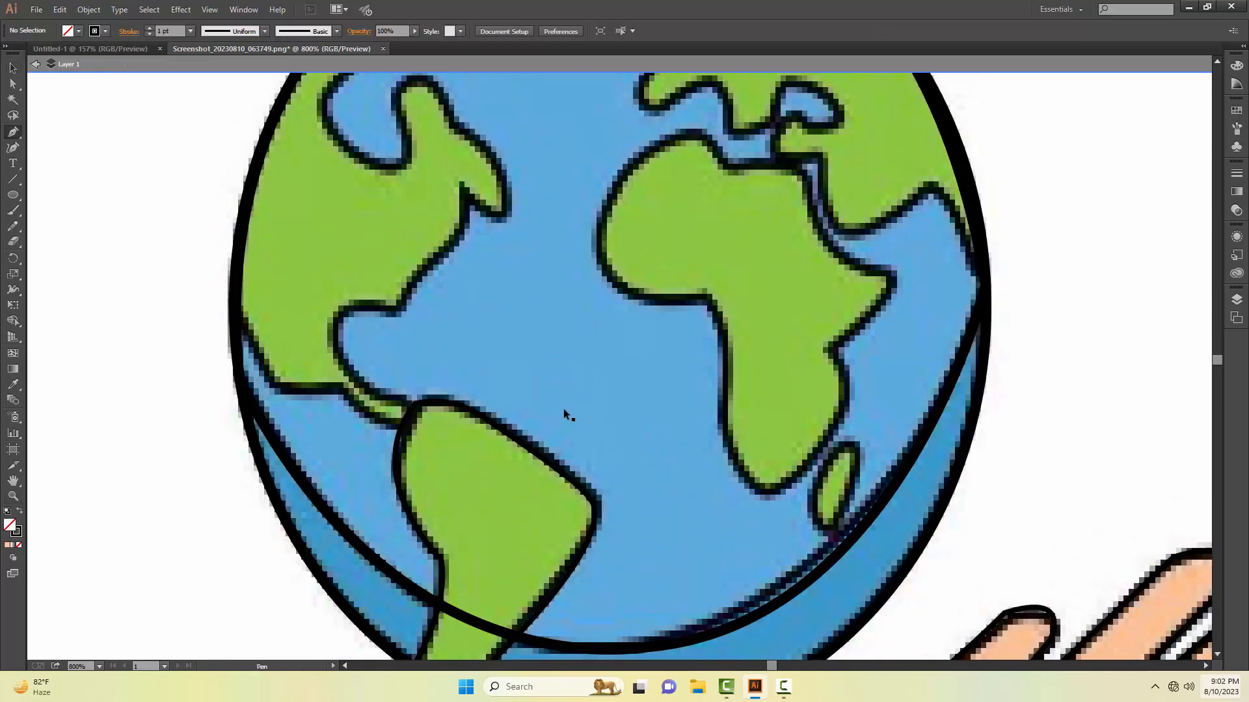
{"action": "left_click", "coordinate": [408, 411]}
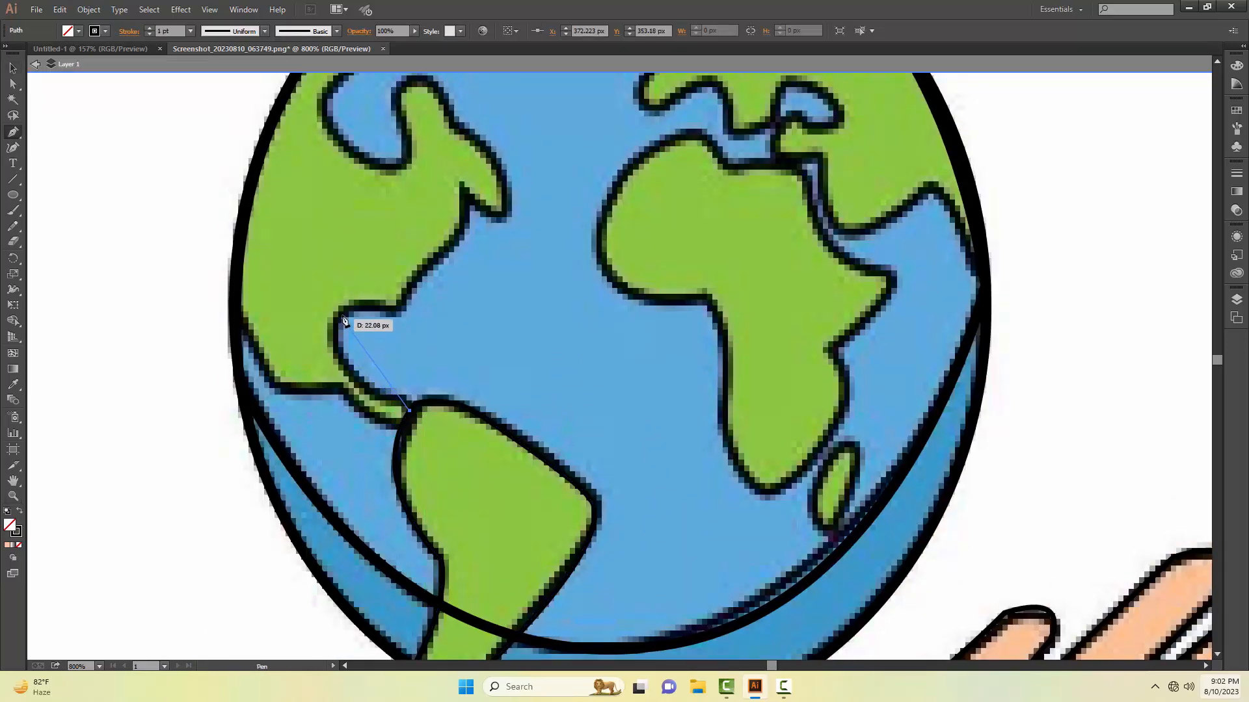
{"action": "left_click_drag", "start_coordinate": [389, 310], "coordinate": [515, 298]}
{"action": "left_click", "coordinate": [389, 310]}
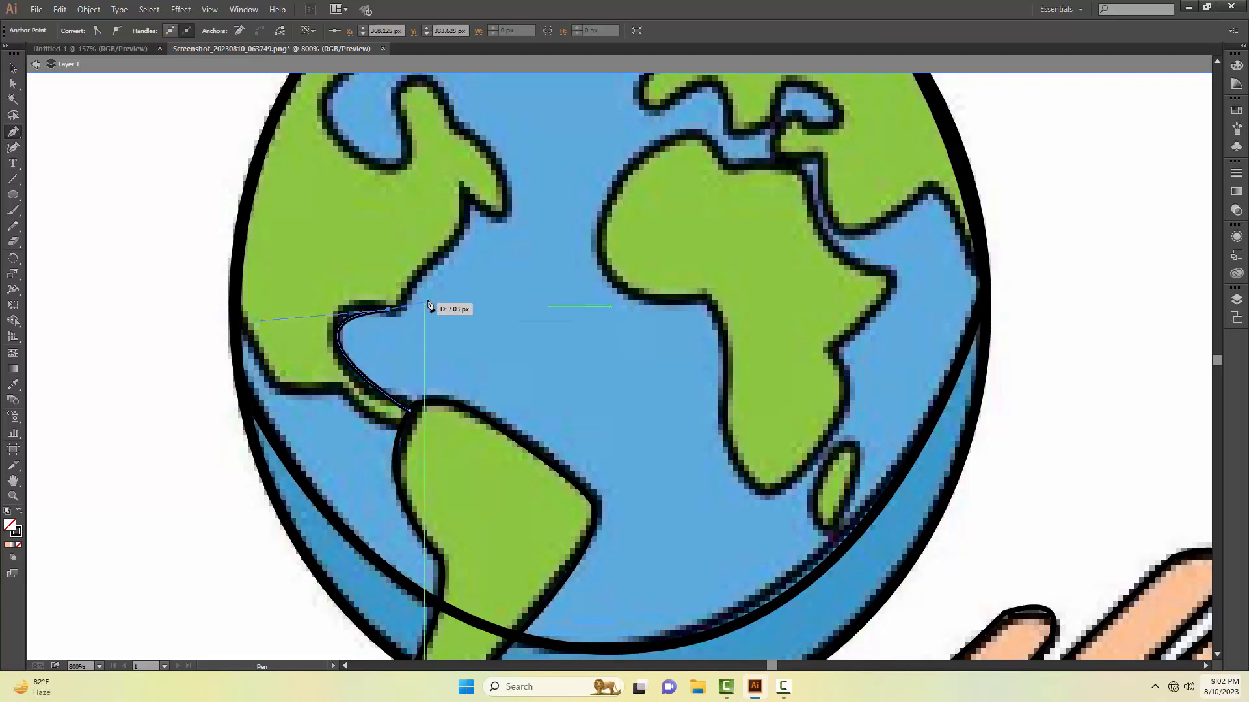
{"action": "left_click", "coordinate": [462, 233]}
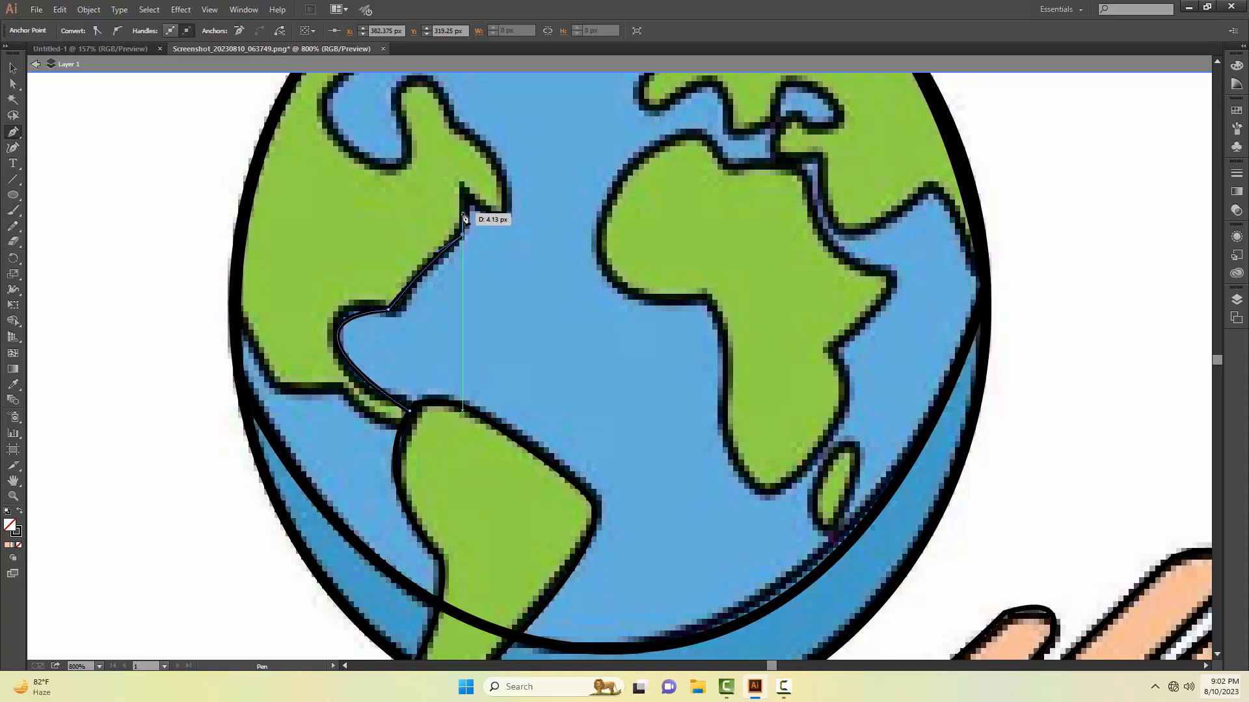
- Continue the North America path around the pointed eastern peninsula, redoing the anchor on its outer side
{"action": "left_click_drag", "start_coordinate": [462, 186], "coordinate": [494, 251]}
{"action": "left_click", "coordinate": [495, 214]}
{"action": "left_click", "coordinate": [496, 214]}
{"action": "left_click", "coordinate": [495, 173]}
{"action": "key", "text": "space"}
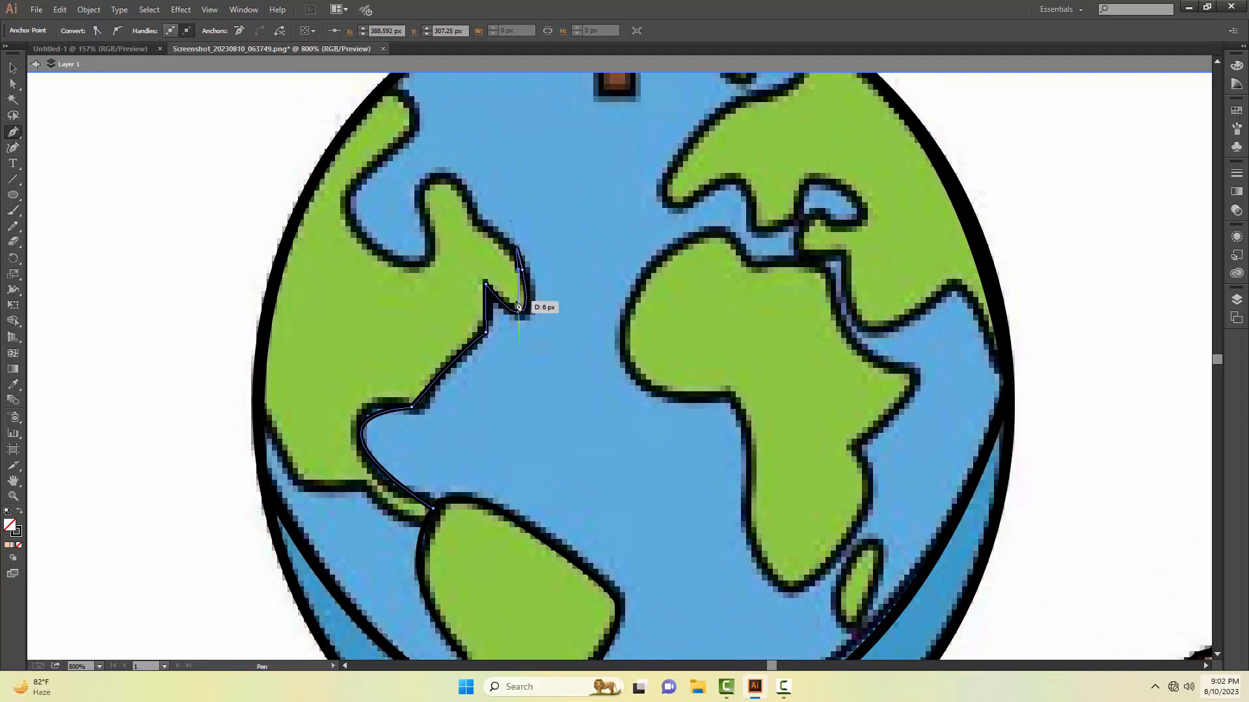
{"action": "key", "text": "ctrl+z"}
{"action": "left_click", "coordinate": [522, 270]}
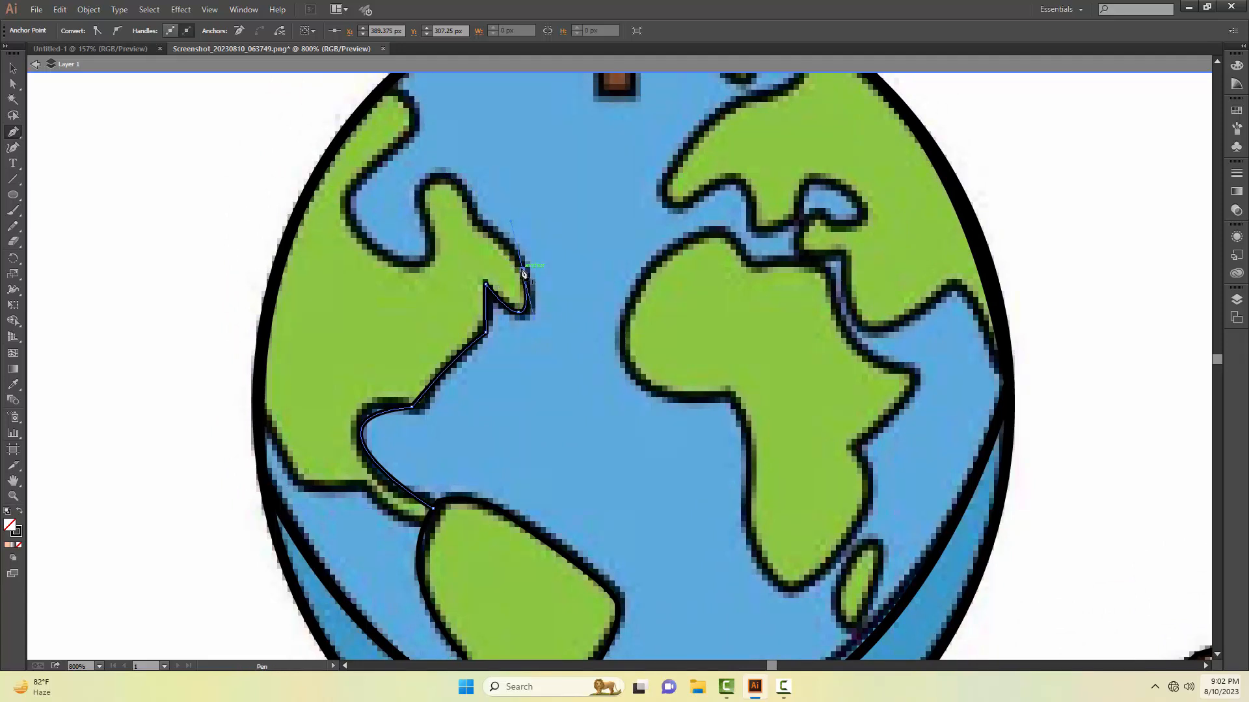
- Trace the rounded northern headland and the deep bay of North America, ending with a corner at the bay's western side
{"action": "left_click", "coordinate": [478, 228]}
{"action": "left_click", "coordinate": [431, 185]}
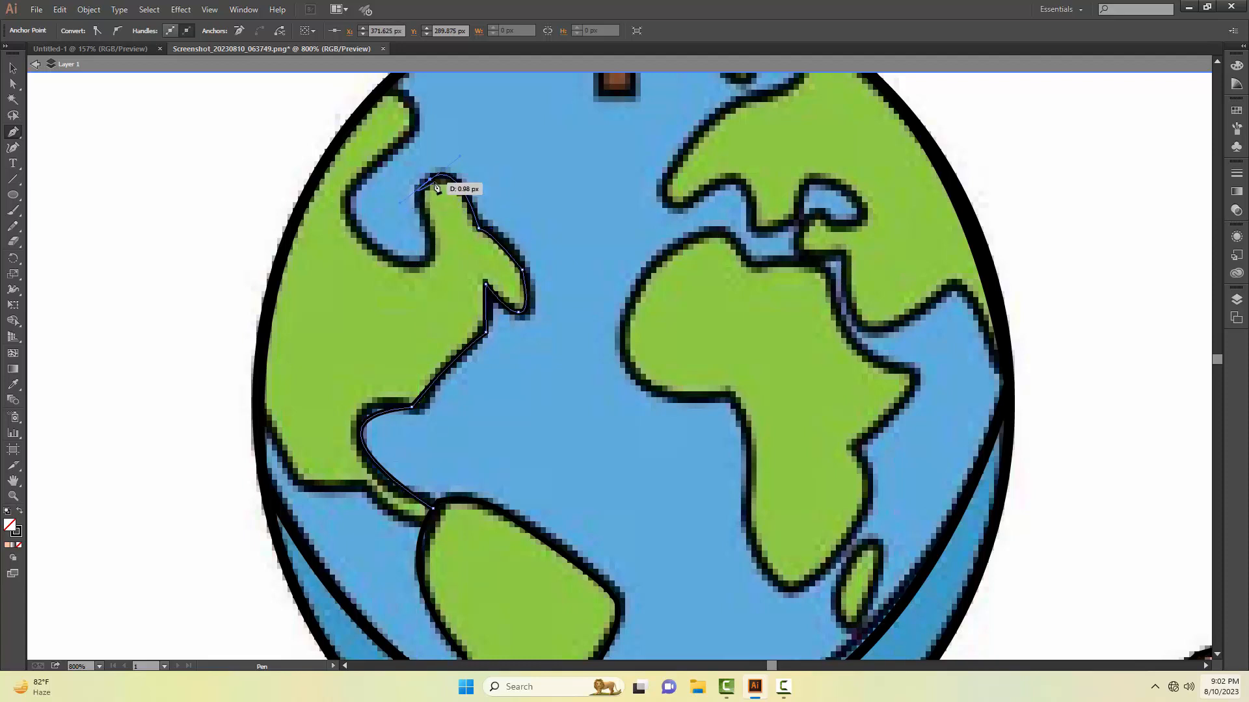
{"action": "left_click_drag", "start_coordinate": [430, 261], "coordinate": [436, 281]}
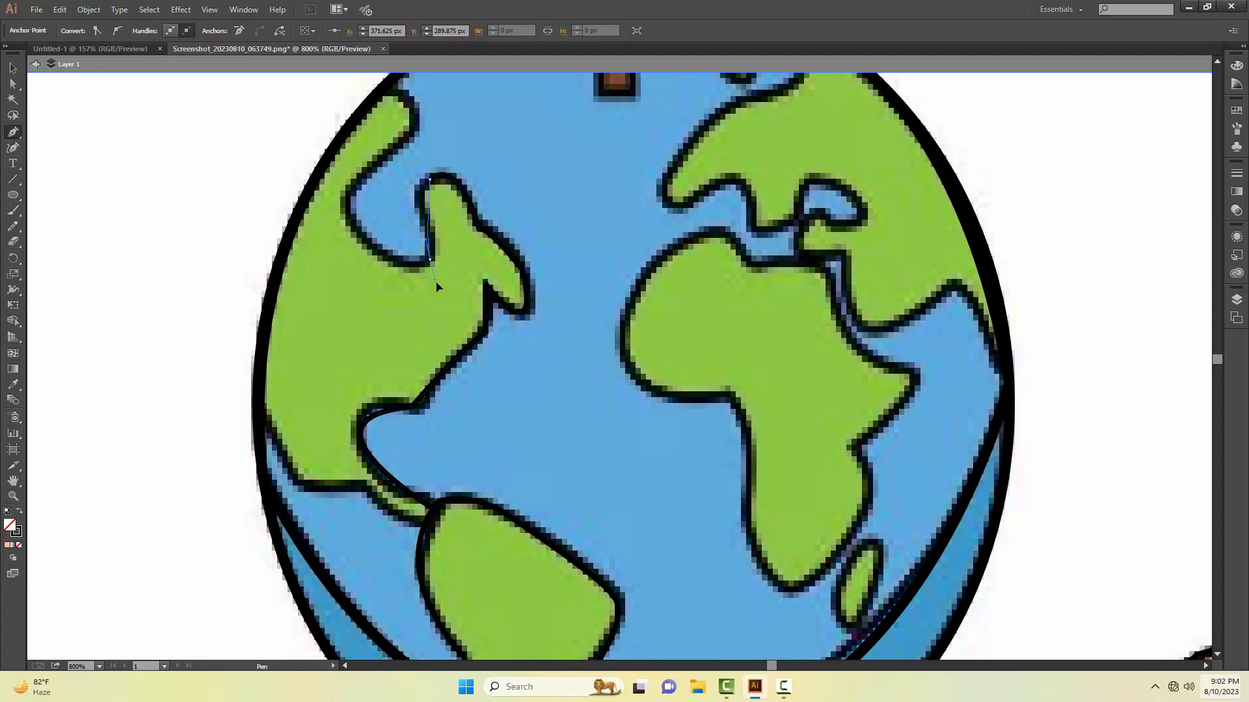
{"action": "left_click_drag", "start_coordinate": [458, 337], "coordinate": [459, 344]}
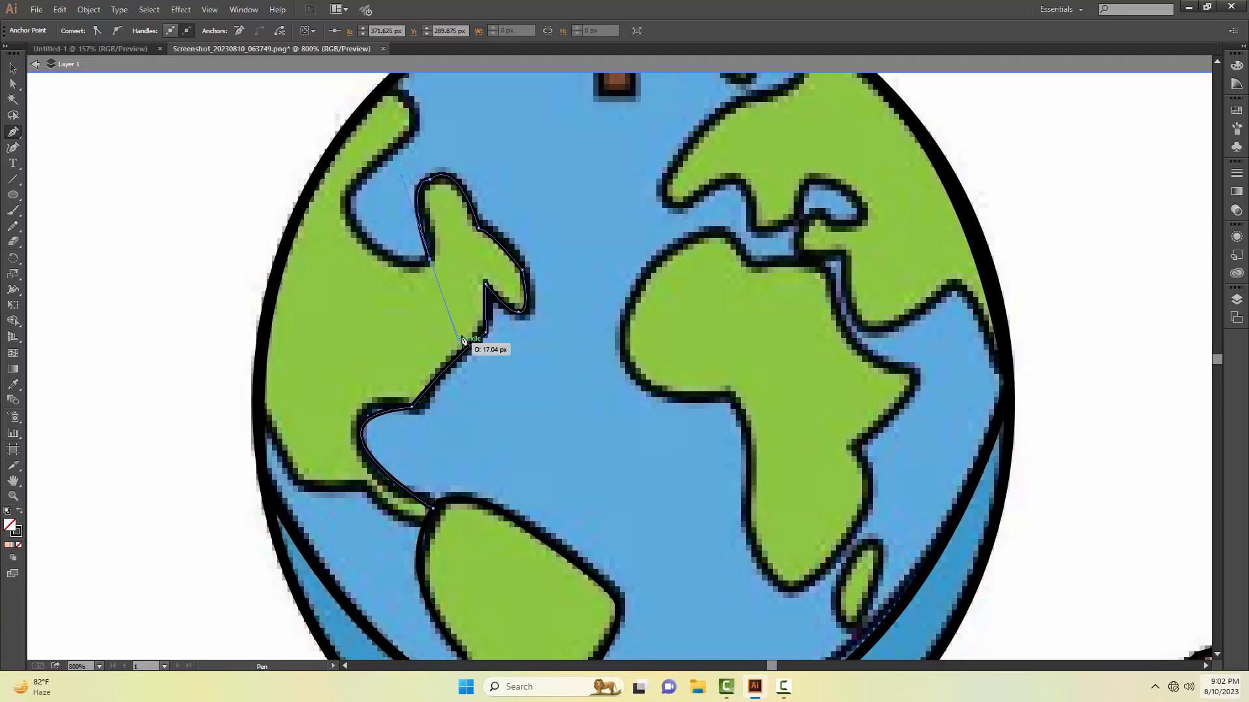
{"action": "left_click", "coordinate": [430, 260]}
{"action": "left_click_drag", "start_coordinate": [348, 205], "coordinate": [327, 190]}
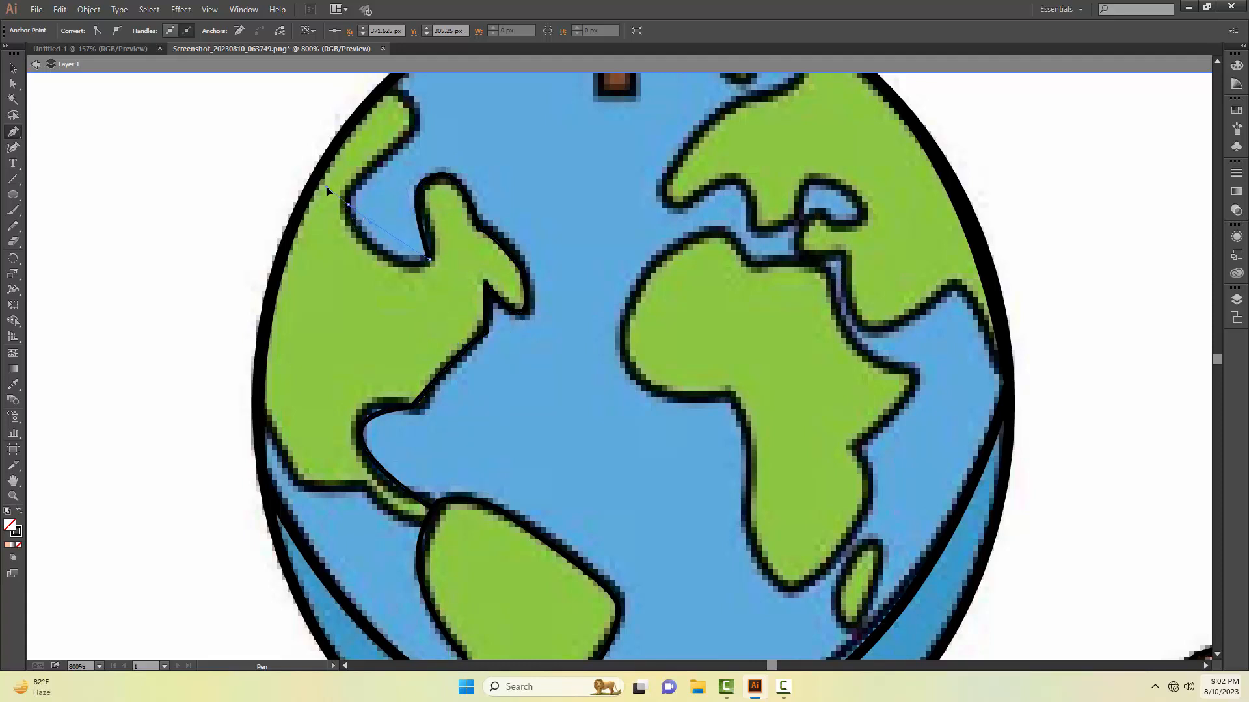
{"action": "left_click_drag", "start_coordinate": [331, 145], "coordinate": [333, 147]}
{"action": "left_click", "coordinate": [348, 205]}
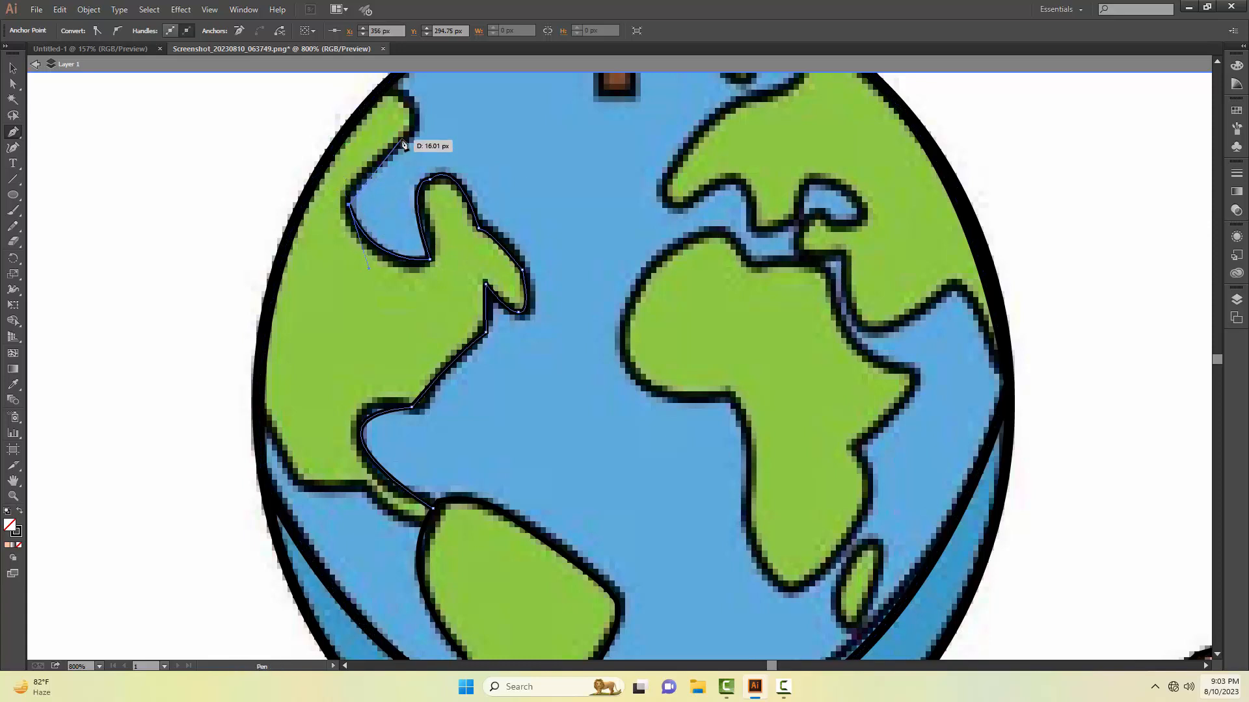
- Trace North America's northern tip up to the globe's outline, ending with a corner anchor
{"action": "left_click_drag", "start_coordinate": [409, 133], "coordinate": [424, 132]}
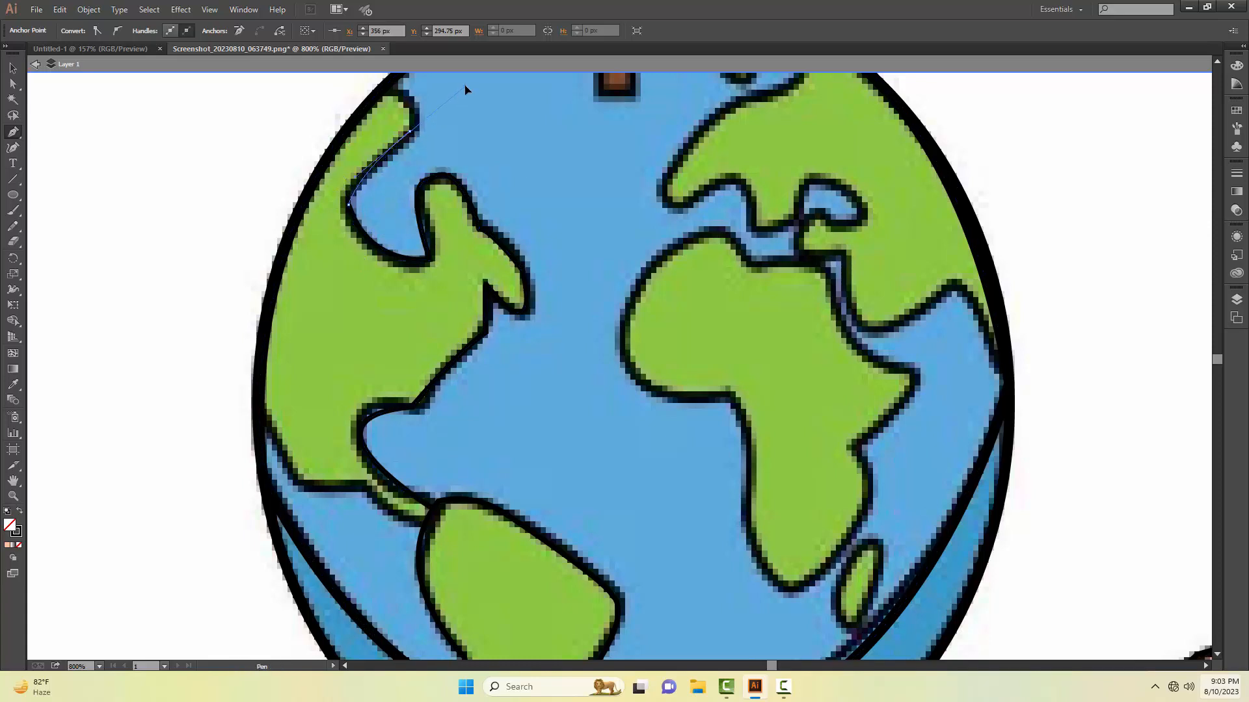
{"action": "left_click_drag", "start_coordinate": [476, 79], "coordinate": [362, 168]}
{"action": "scroll", "coordinate": [408, 117], "scroll_direction": "up", "scroll_amount": 3}
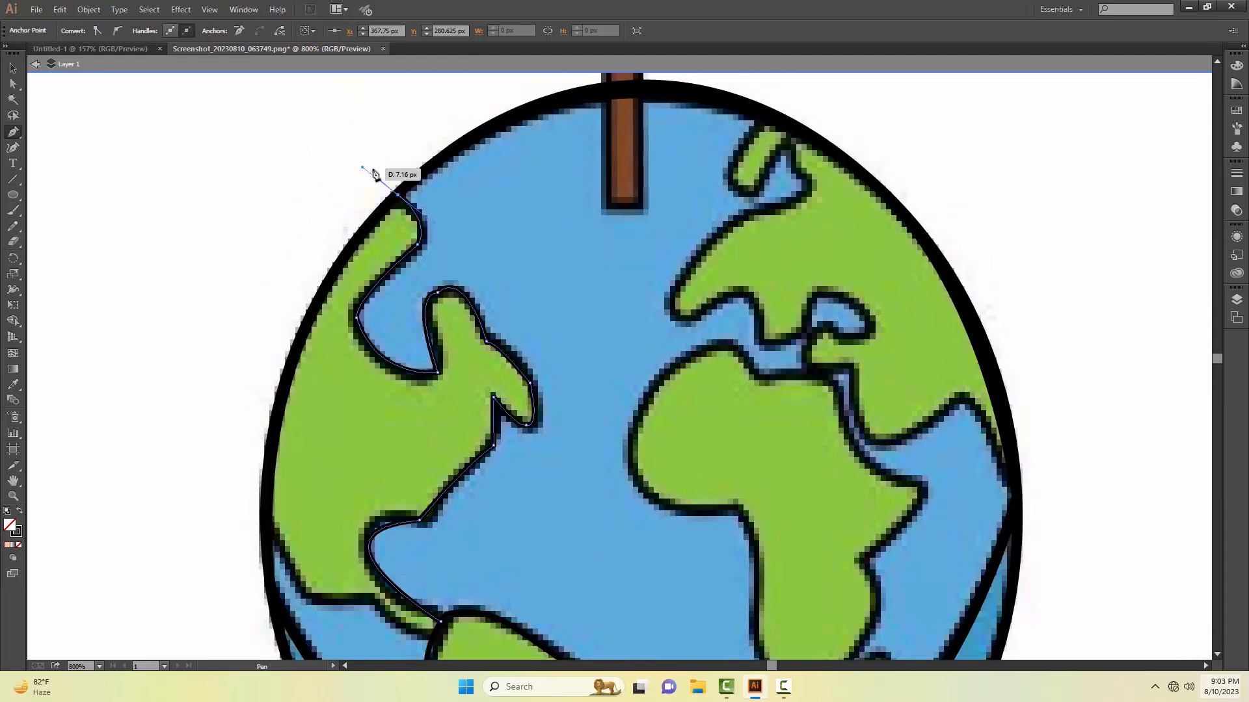
{"action": "left_click", "coordinate": [398, 195]}
- Continue the North America path down along the globe's western edge to where the southwest coast leaves it
{"action": "key", "text": "space"}
{"action": "left_click_drag", "start_coordinate": [307, 438], "coordinate": [280, 463]}
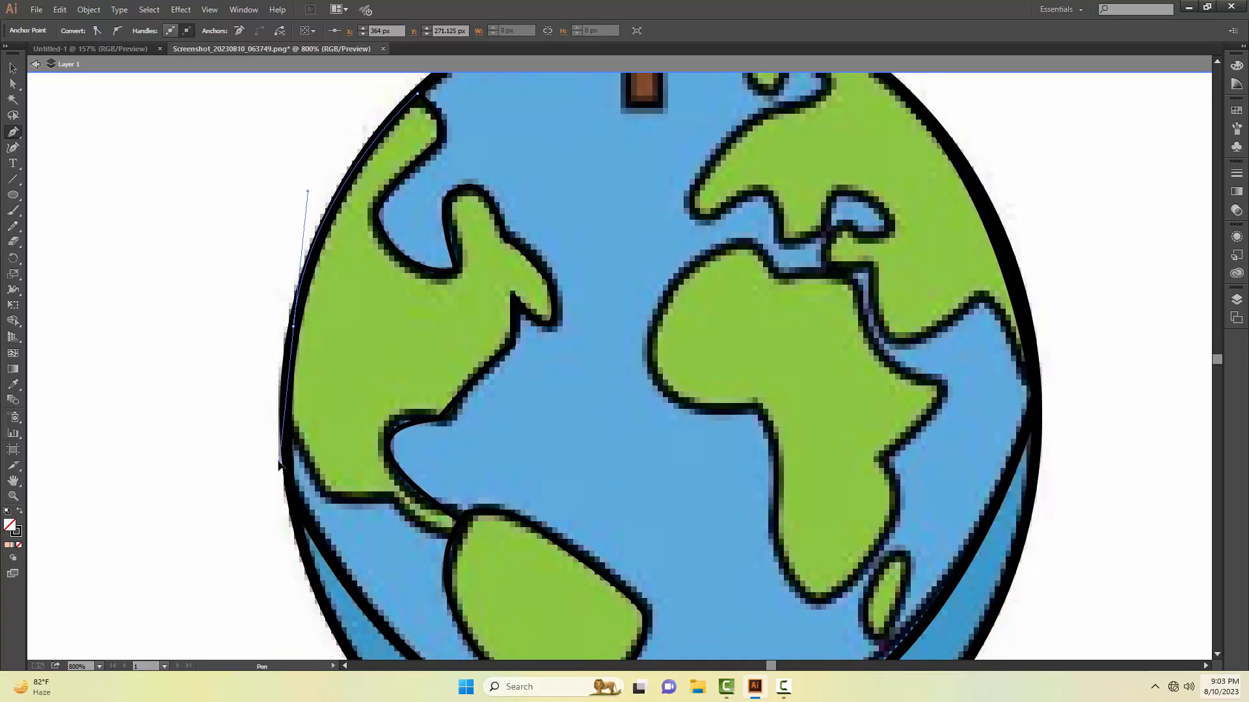
{"action": "left_click", "coordinate": [294, 326]}
{"action": "key", "text": "space"}
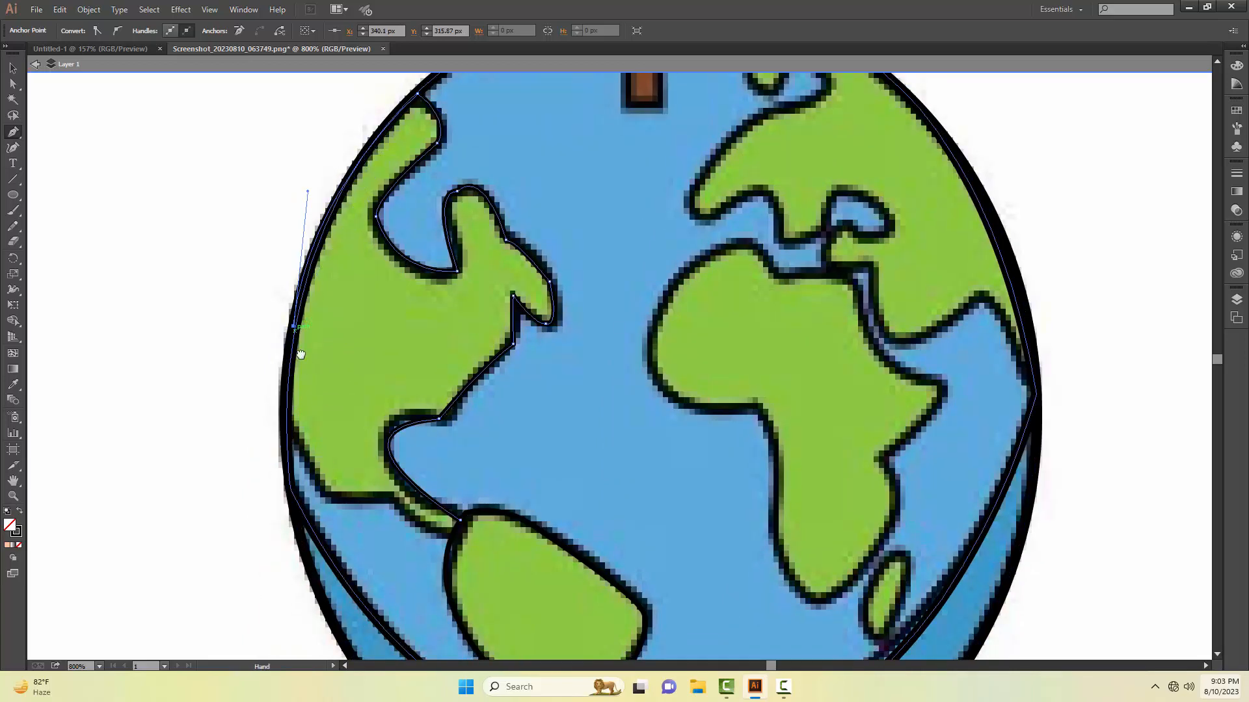
{"action": "left_click_drag", "start_coordinate": [300, 355], "coordinate": [271, 277]}
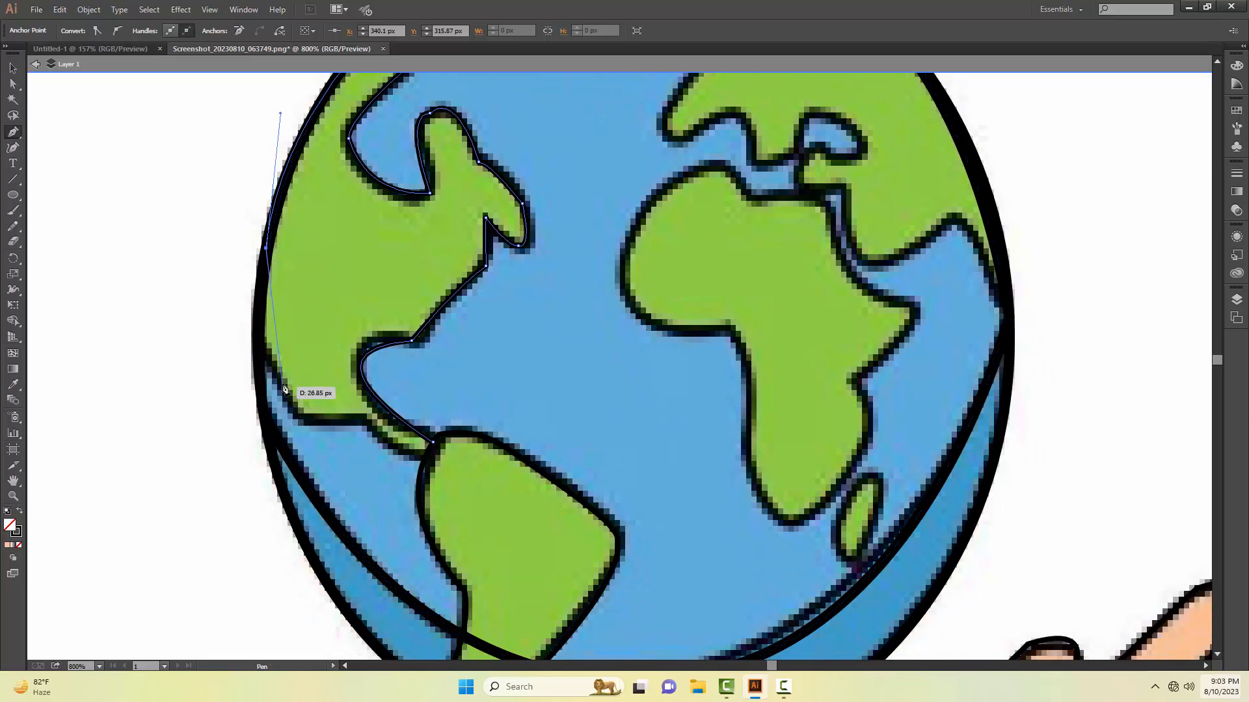
{"action": "left_click", "coordinate": [262, 362]}
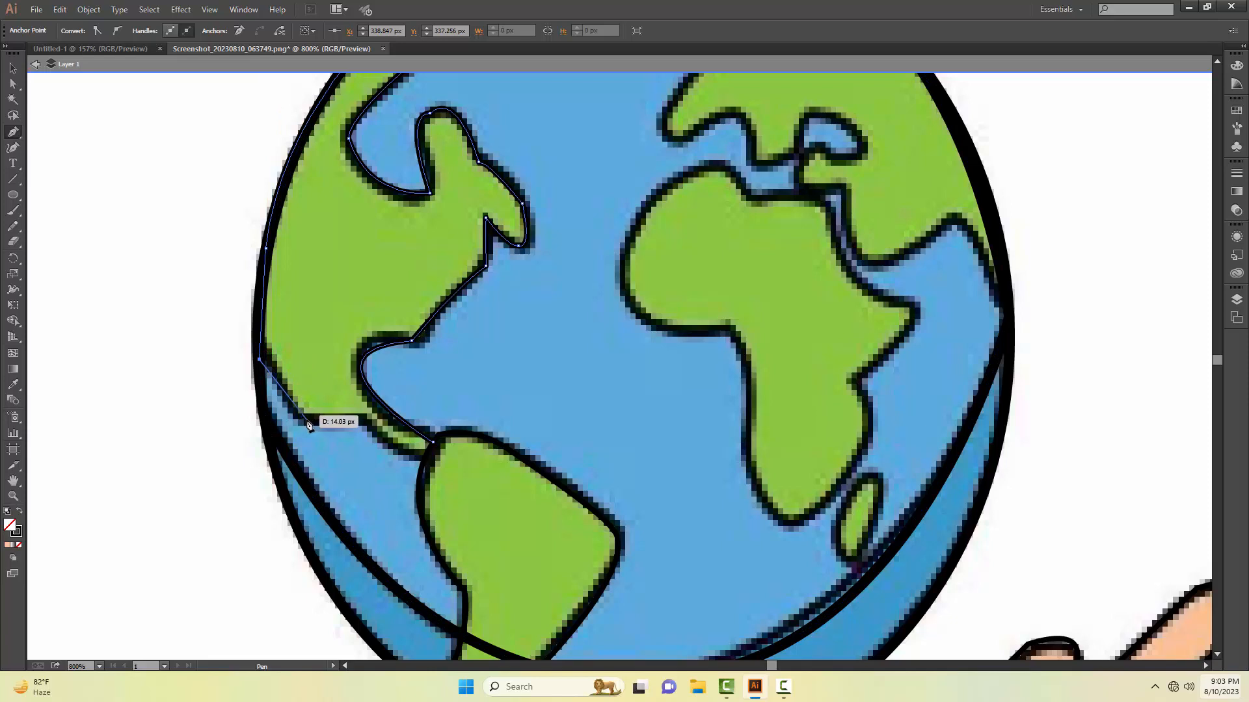
- Trace North America's southwest coast and the narrow isthmus, close the path at its starting anchor, and deselect it
{"action": "left_click", "coordinate": [299, 415]}
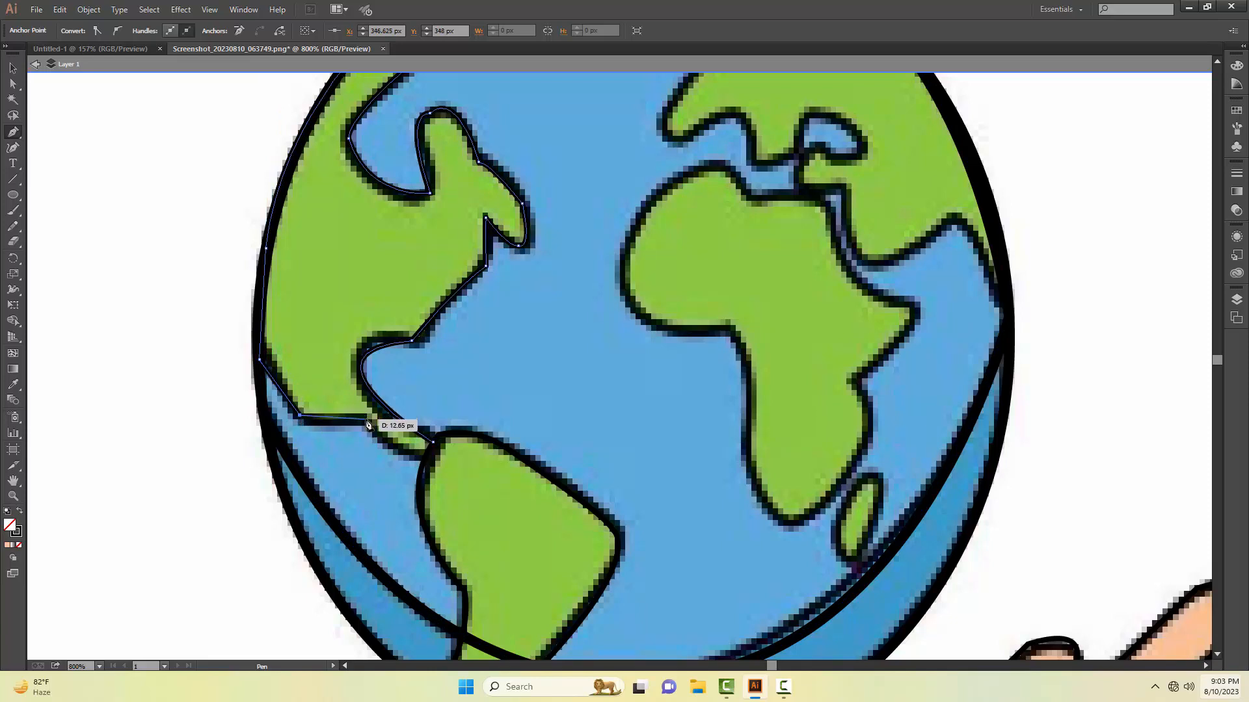
{"action": "left_click", "coordinate": [366, 420]}
{"action": "left_click_drag", "start_coordinate": [424, 461], "coordinate": [459, 461]}
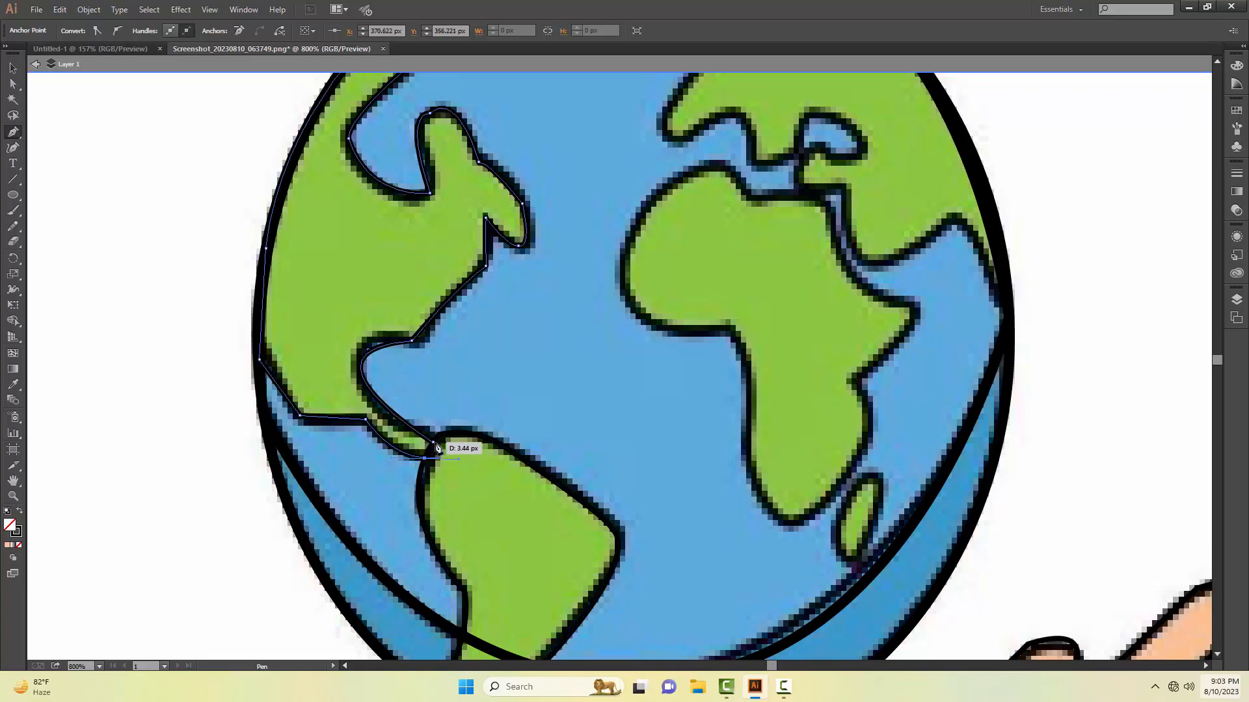
{"action": "left_click", "coordinate": [434, 443]}
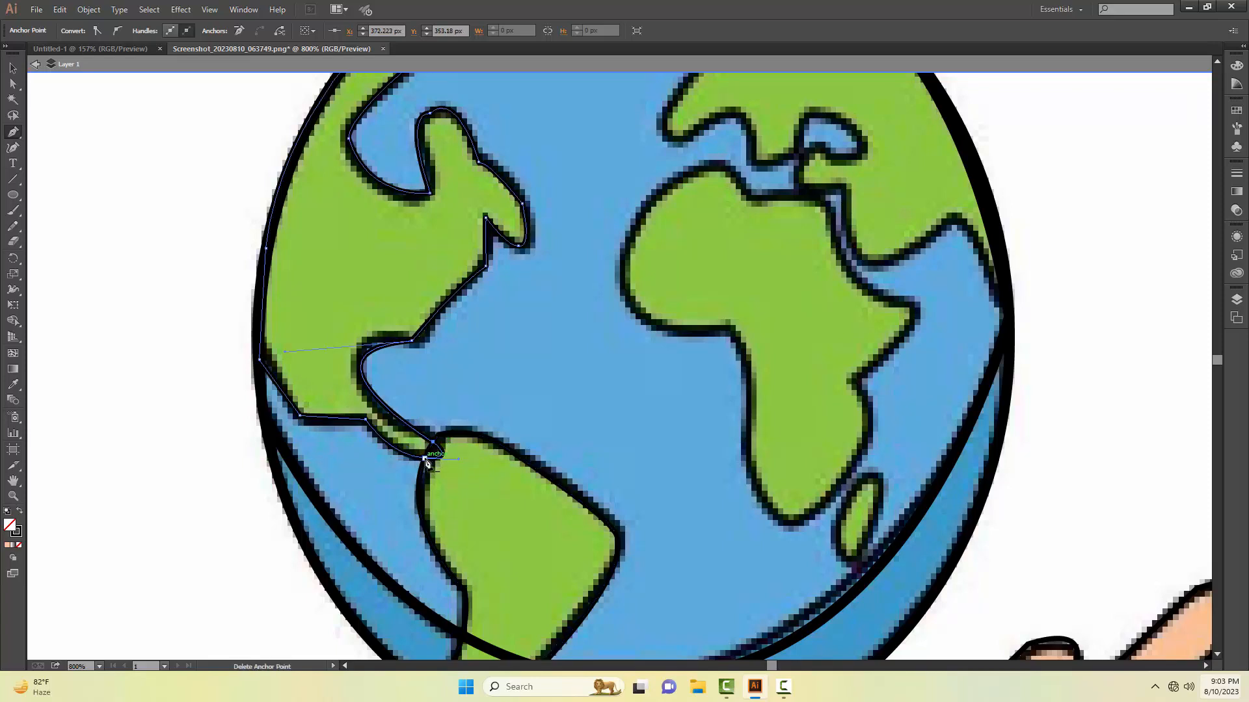
{"action": "key", "text": "ctrl+z"}
{"action": "left_click", "coordinate": [425, 459]}
{"action": "left_click", "coordinate": [433, 443]}
{"action": "key", "text": "v"}
{"action": "left_click", "coordinate": [154, 410]}
- Trace the small island southeast of Africa as a closed curved path with the Pen tool and deselect it
{"action": "left_click_drag", "start_coordinate": [639, 394], "coordinate": [358, 382]}
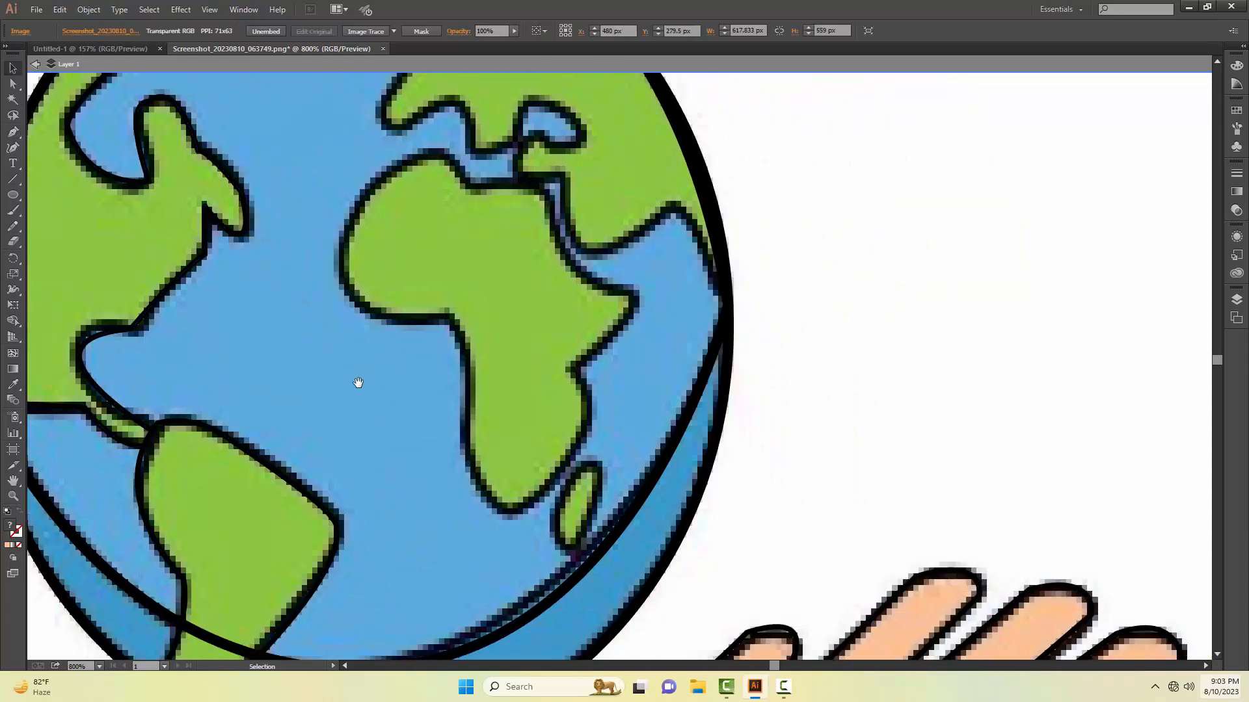
{"action": "key", "text": "p"}
{"action": "left_click", "coordinate": [582, 467]}
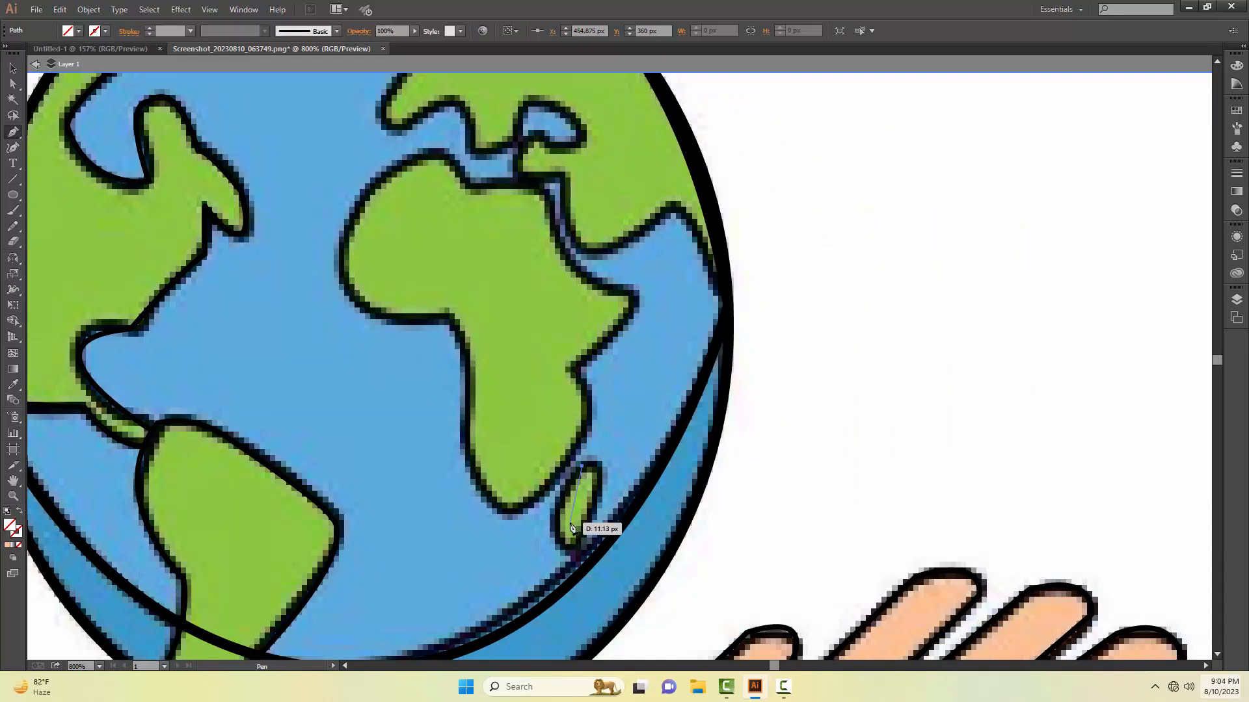
{"action": "left_click_drag", "start_coordinate": [568, 549], "coordinate": [600, 487]}
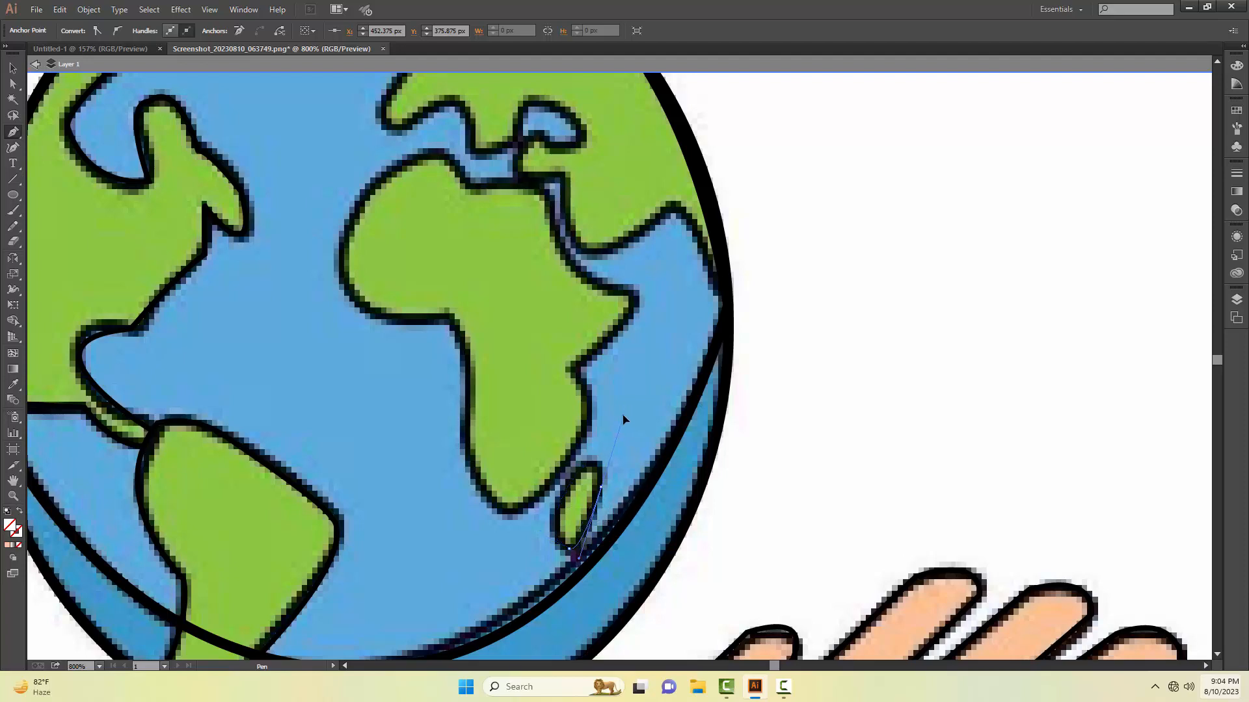
{"action": "left_click_drag", "start_coordinate": [620, 430], "coordinate": [619, 427]}
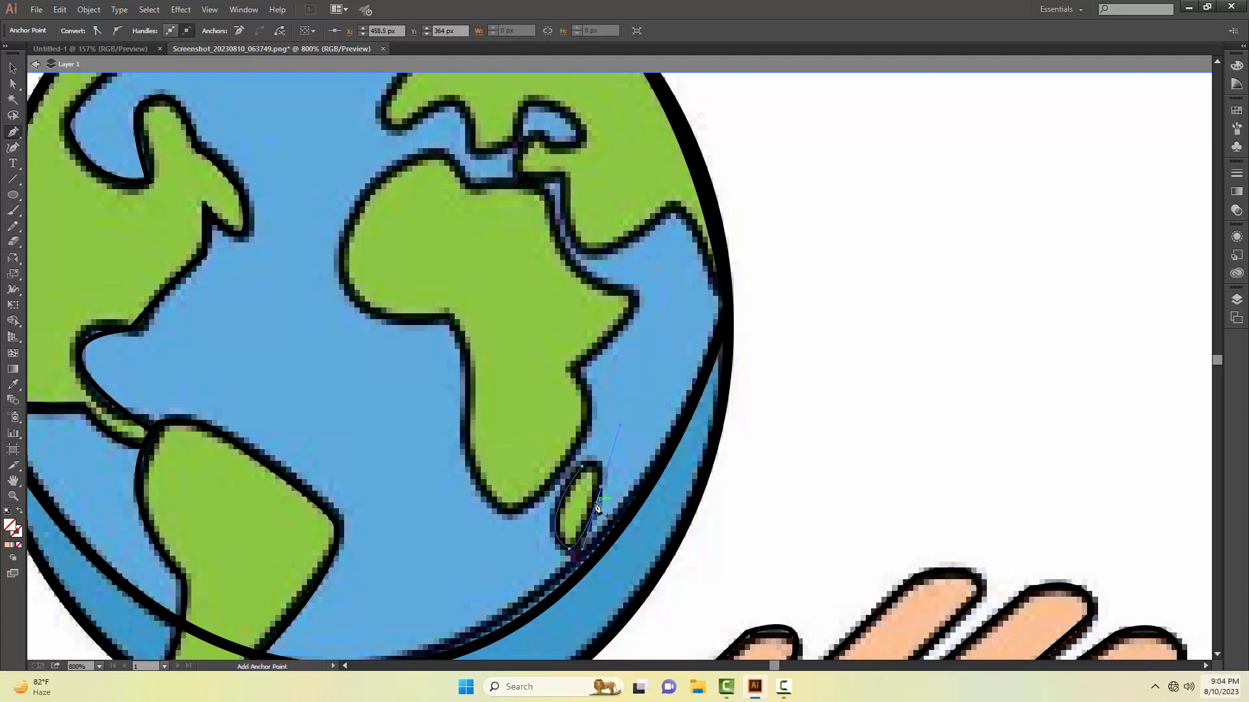
{"action": "left_click", "coordinate": [583, 468]}
{"action": "key", "text": "v"}
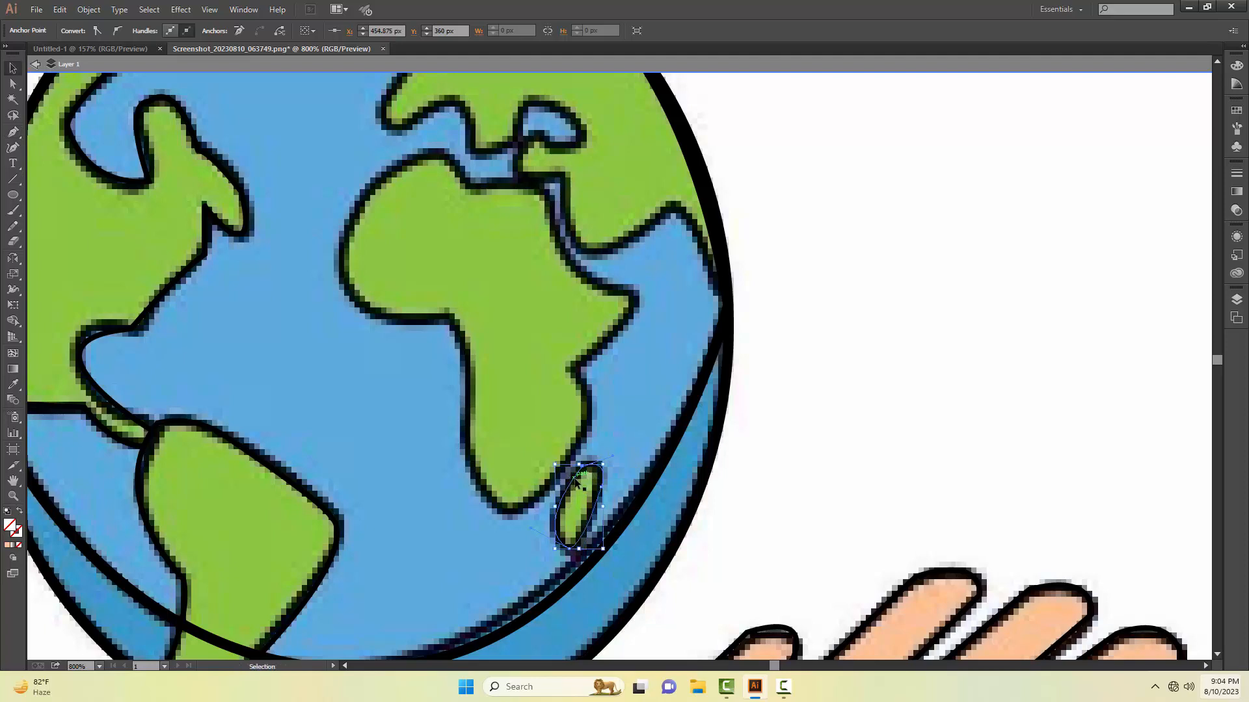
{"action": "left_click", "coordinate": [571, 509]}
{"action": "left_click_drag", "start_coordinate": [584, 500], "coordinate": [588, 497]}
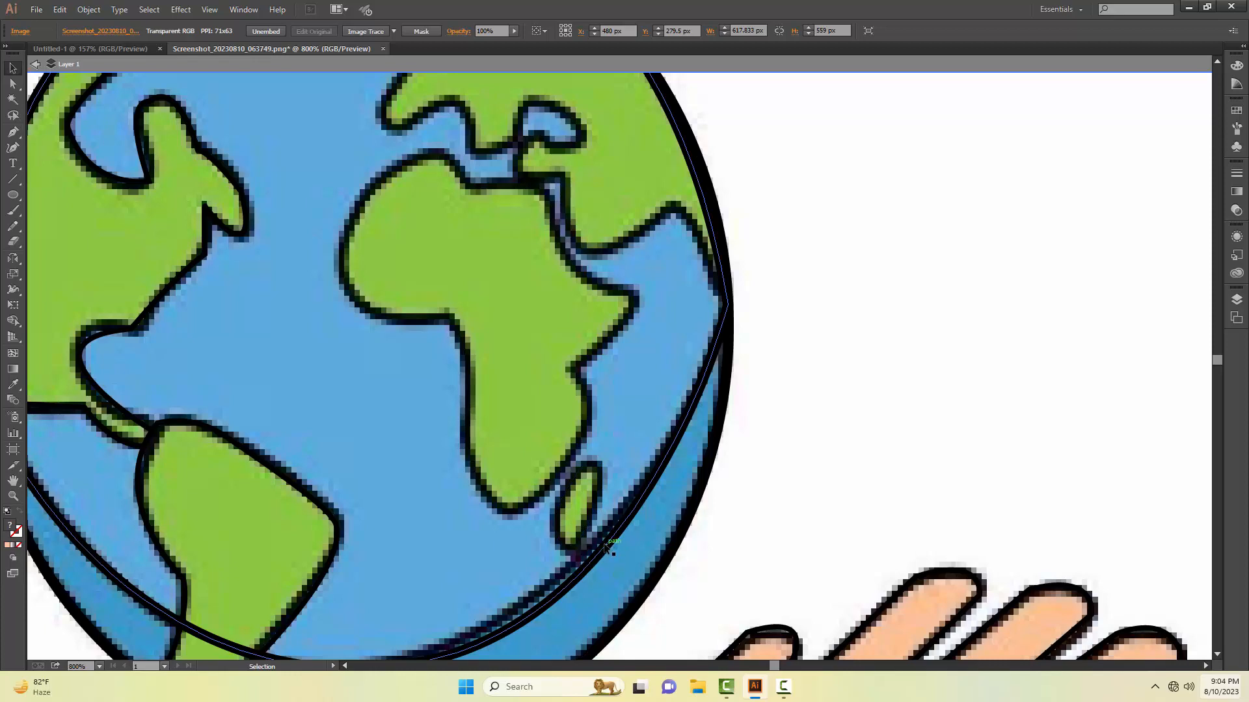
- Start the Africa path at the notch in its east coast and trace around the southern tip onto the west coast
{"action": "key", "text": "p"}
{"action": "left_click", "coordinate": [575, 370]}
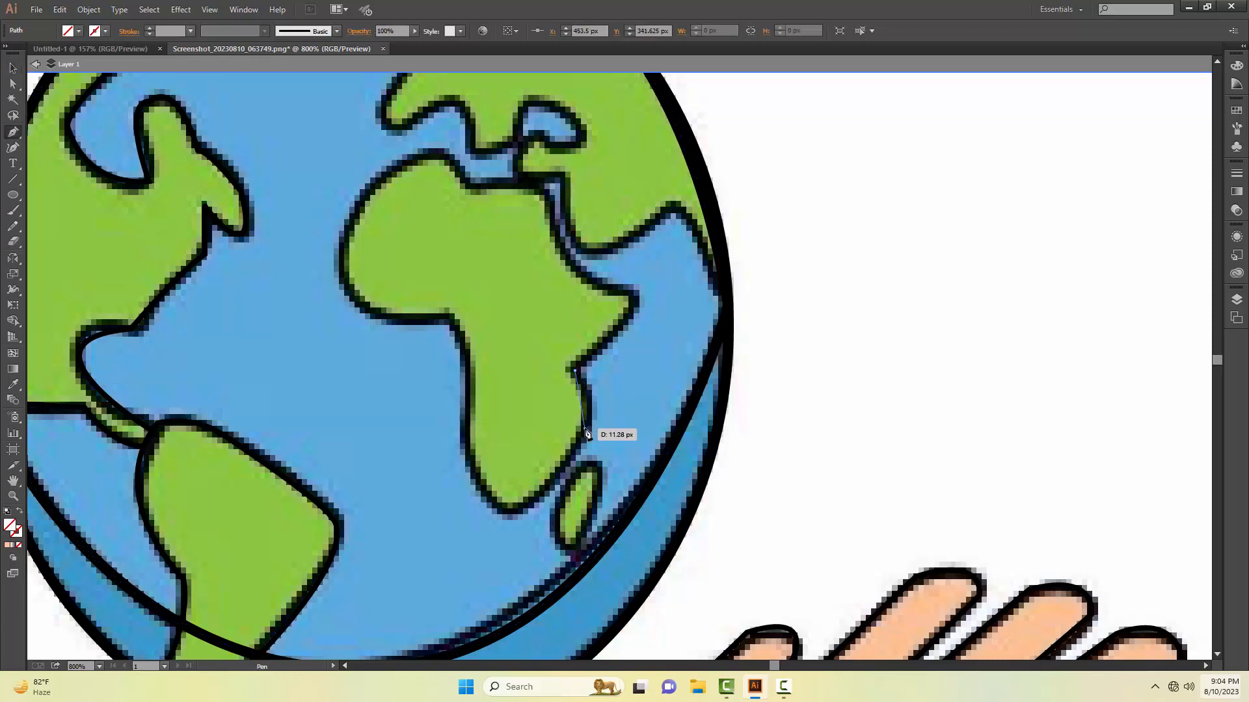
{"action": "left_click_drag", "start_coordinate": [584, 430], "coordinate": [513, 517]}
{"action": "left_click", "coordinate": [513, 515]}
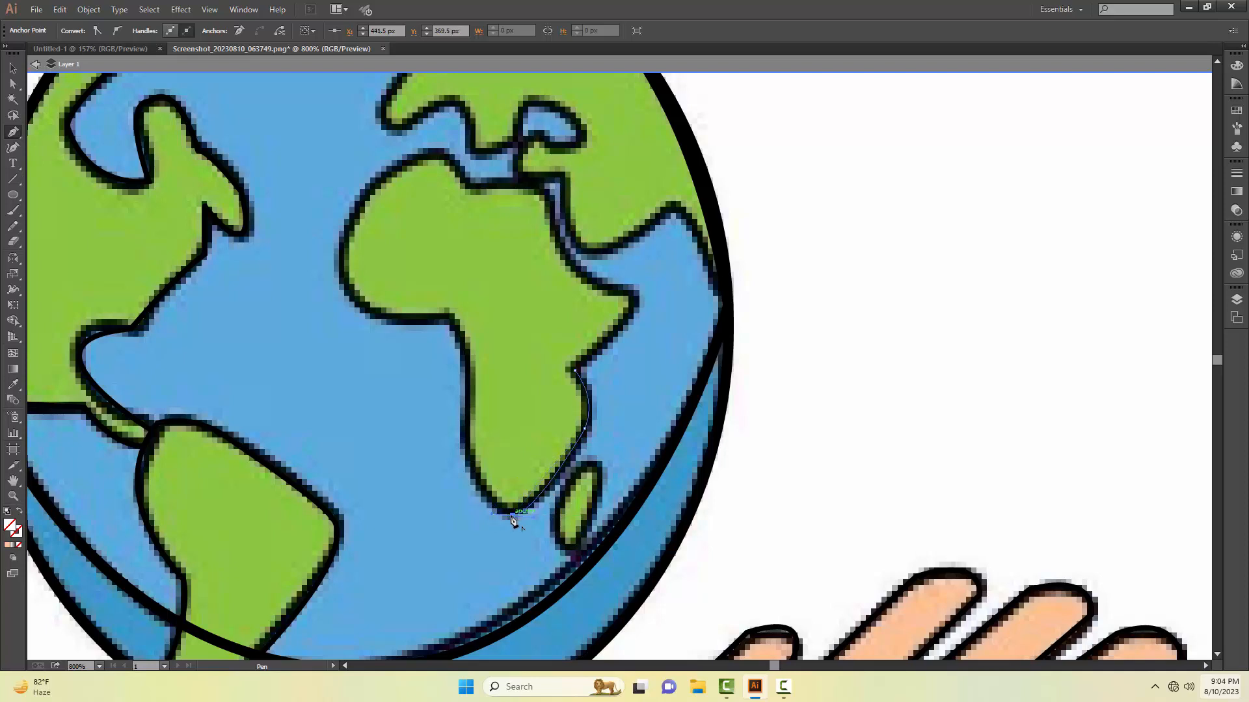
{"action": "left_click", "coordinate": [465, 445]}
- Continue the Africa path up the west coast, around the north coast and eastern horn, and close it at its starting anchor
{"action": "left_click_drag", "start_coordinate": [450, 323], "coordinate": [473, 328]}
{"action": "left_click", "coordinate": [451, 323]}
{"action": "left_click", "coordinate": [387, 322]}
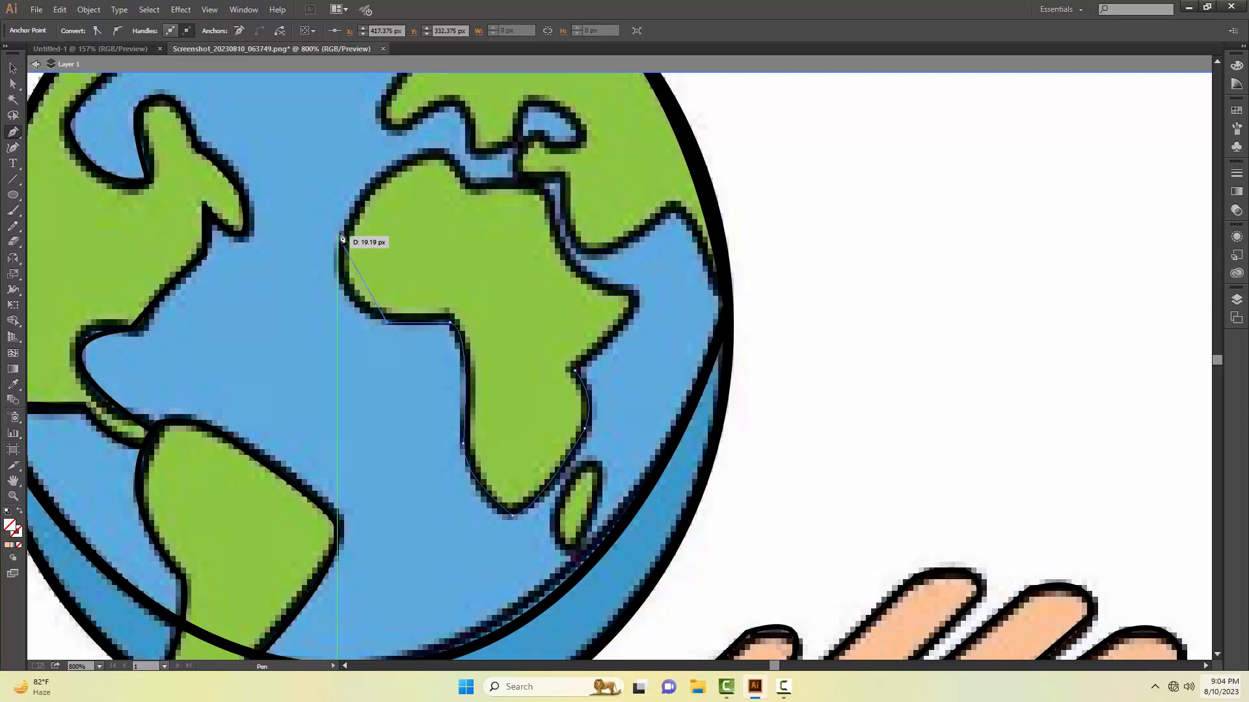
{"action": "left_click_drag", "start_coordinate": [341, 232], "coordinate": [342, 225]}
{"action": "left_click_drag", "start_coordinate": [353, 166], "coordinate": [717, 304]}
{"action": "left_click", "coordinate": [633, 297]}
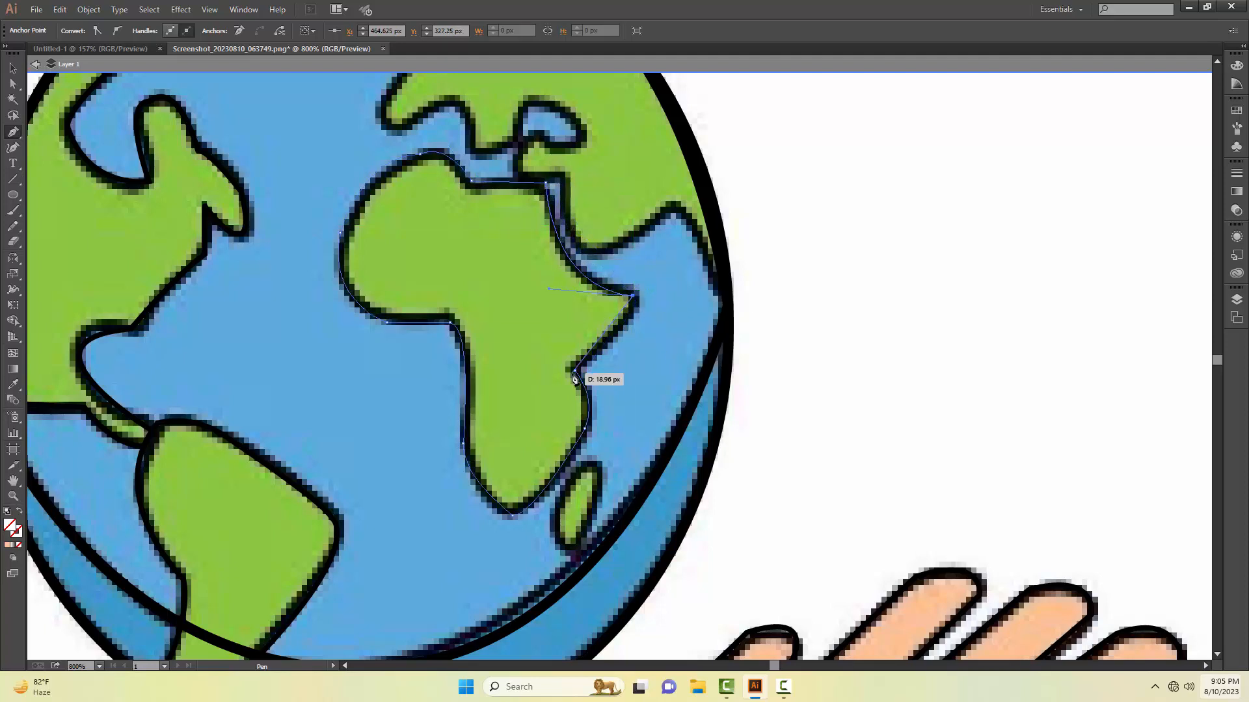
{"action": "left_click_drag", "start_coordinate": [575, 370], "coordinate": [511, 436]}
- Start the Eurasia path at the globe's eastern edge and trace its south coast along the channel beside Africa to the blunt corner
{"action": "scroll", "coordinate": [594, 393], "scroll_direction": "up", "scroll_amount": 3}
{"action": "scroll", "coordinate": [594, 393], "scroll_direction": "right", "scroll_amount": 1}
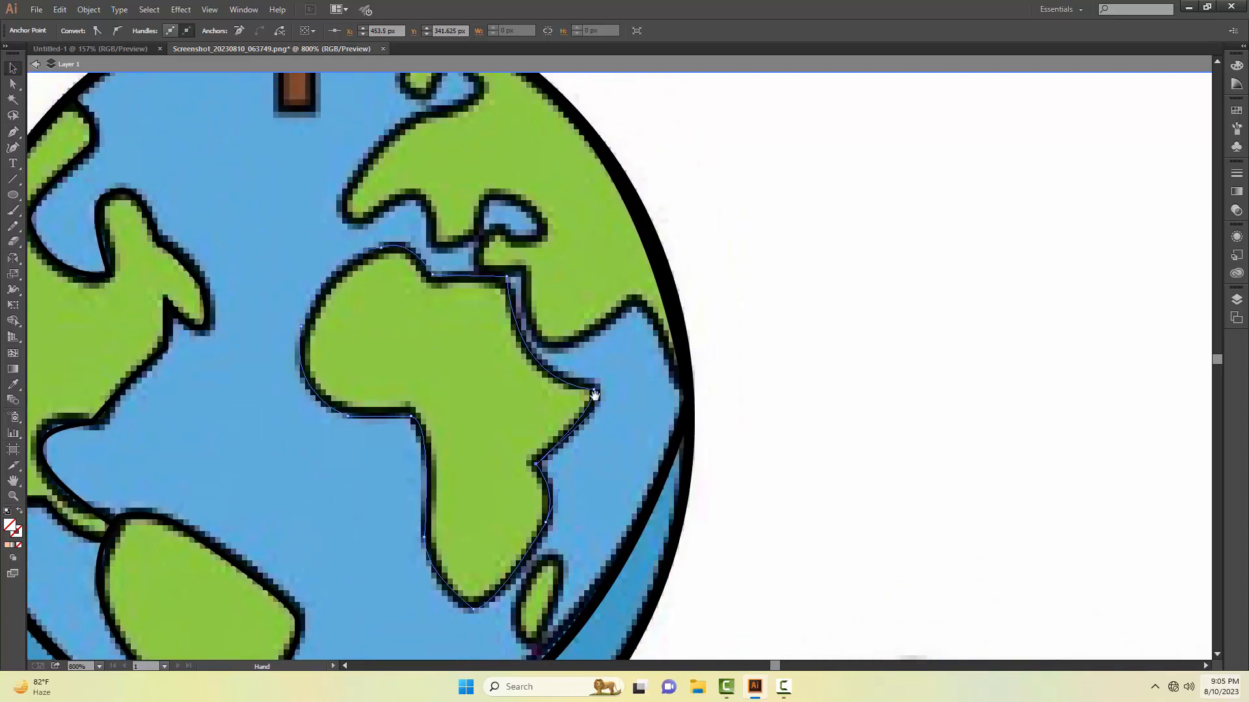
{"action": "left_click_drag", "start_coordinate": [660, 431], "coordinate": [612, 345]}
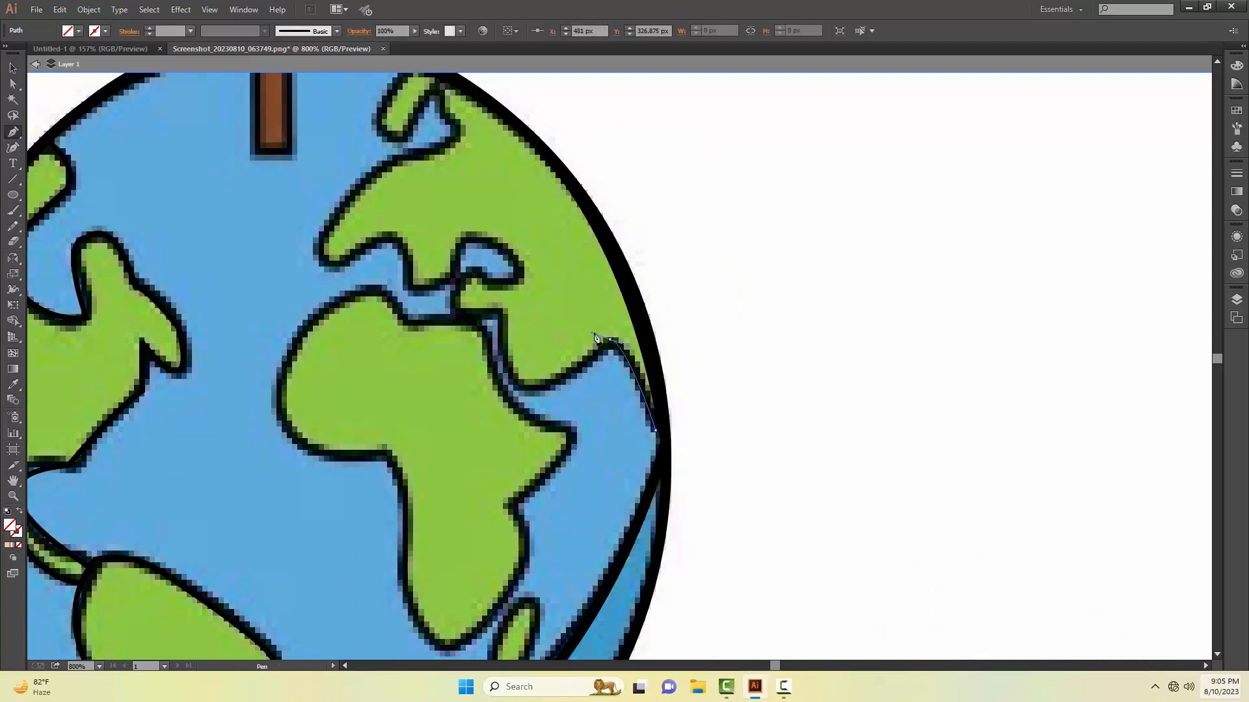
{"action": "mouse_move", "coordinate": [530, 393]}
{"action": "left_mouse_down"}
{"action": "mouse_move", "coordinate": [492, 388]}
{"action": "mouse_move", "coordinate": [529, 394]}
{"action": "left_mouse_up"}
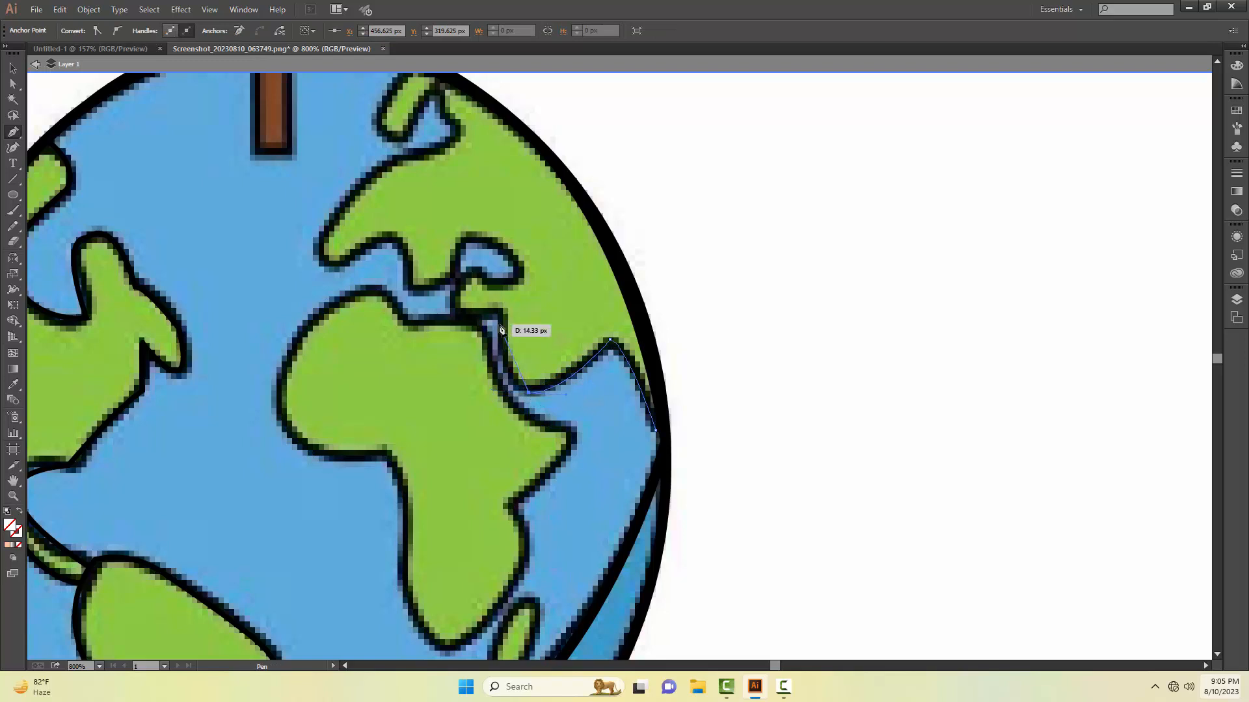
{"action": "left_click_drag", "start_coordinate": [501, 317], "coordinate": [509, 296]}
{"action": "left_click_drag", "start_coordinate": [509, 249], "coordinate": [508, 251]}
{"action": "left_click_drag", "start_coordinate": [500, 317], "coordinate": [489, 319]}
{"action": "left_click", "coordinate": [458, 316]}
- Continue the Eurasia path up the short stepped coast and around the small inland sea to its western mouth
{"action": "left_click", "coordinate": [457, 292]}
{"action": "left_click", "coordinate": [463, 289]}
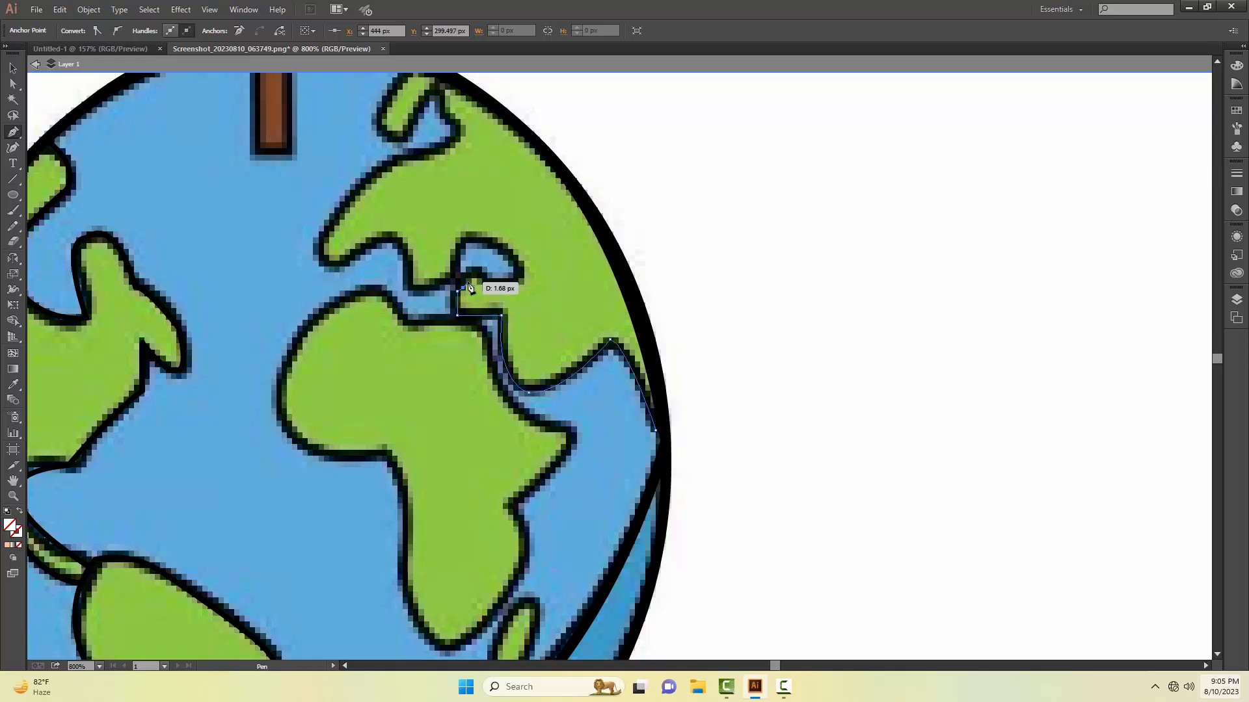
{"action": "left_click", "coordinate": [464, 282]}
{"action": "left_click", "coordinate": [473, 282]}
{"action": "left_click", "coordinate": [472, 274]}
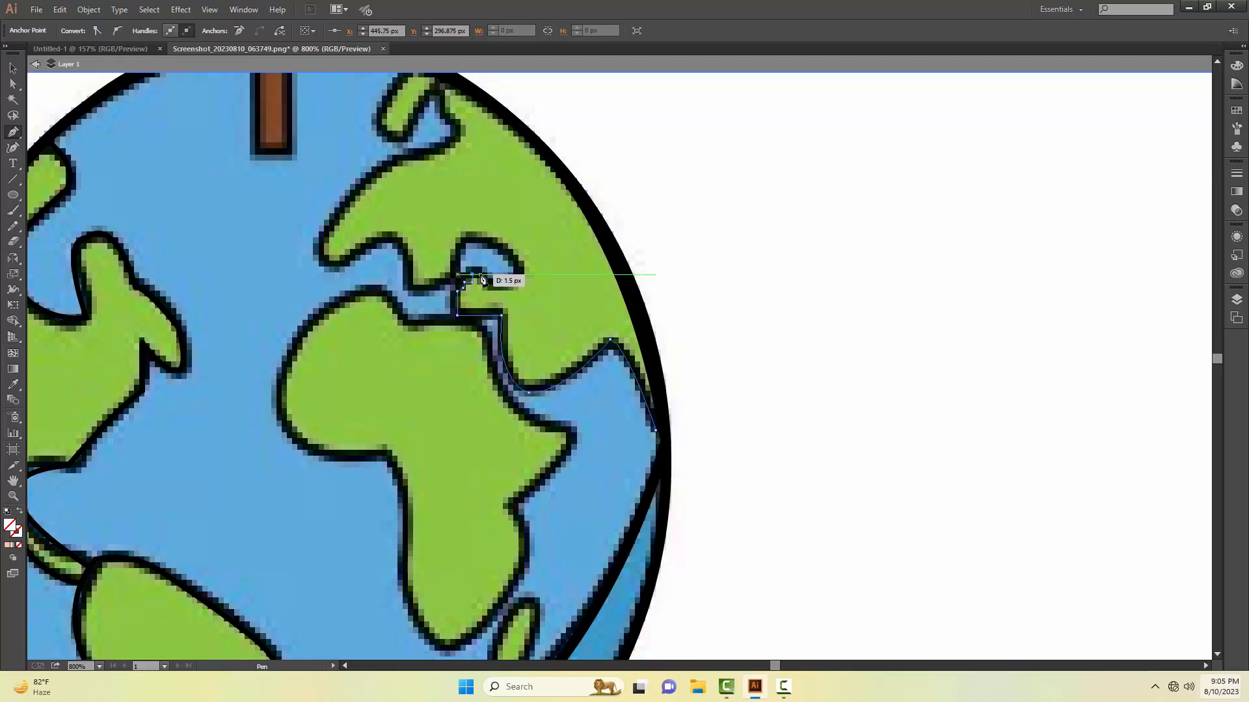
{"action": "left_click_drag", "start_coordinate": [482, 281], "coordinate": [448, 353]}
{"action": "left_click", "coordinate": [509, 288]}
{"action": "left_click", "coordinate": [457, 275]}
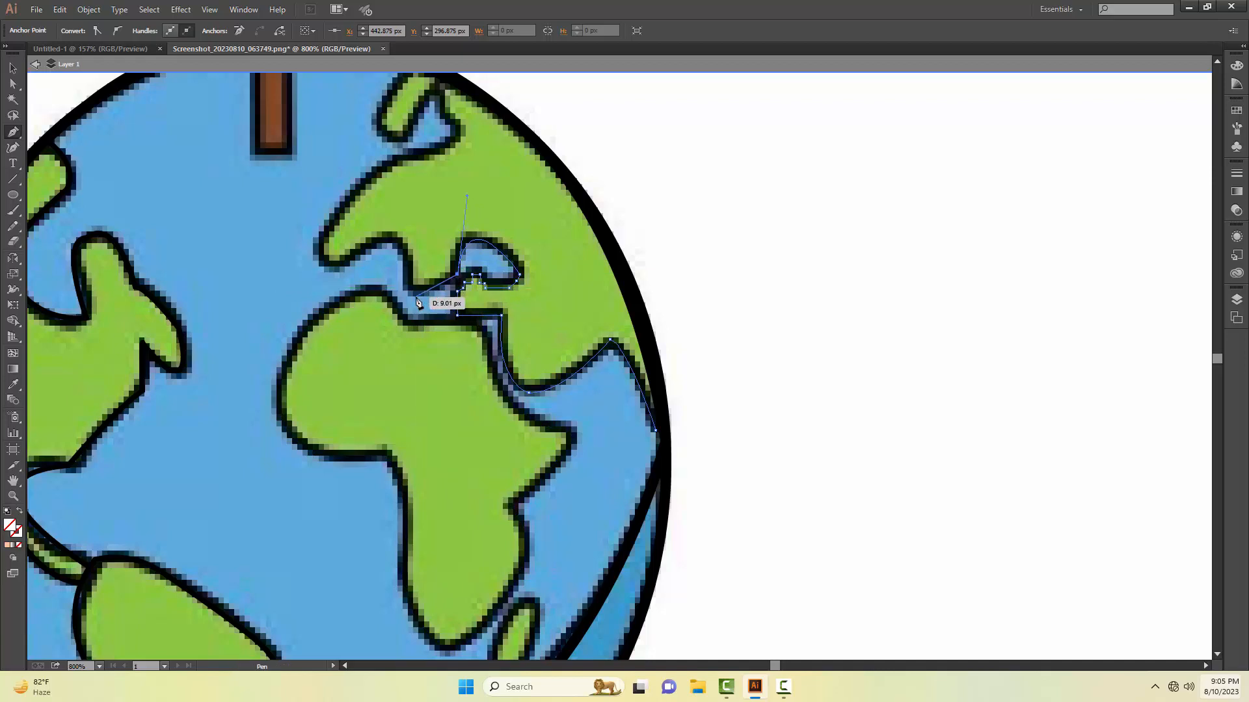
- Continue the Eurasia path along the coast north of Africa and around the rounded western tip
{"action": "left_click", "coordinate": [410, 288]}
{"action": "left_click_drag", "start_coordinate": [336, 271], "coordinate": [328, 289]}
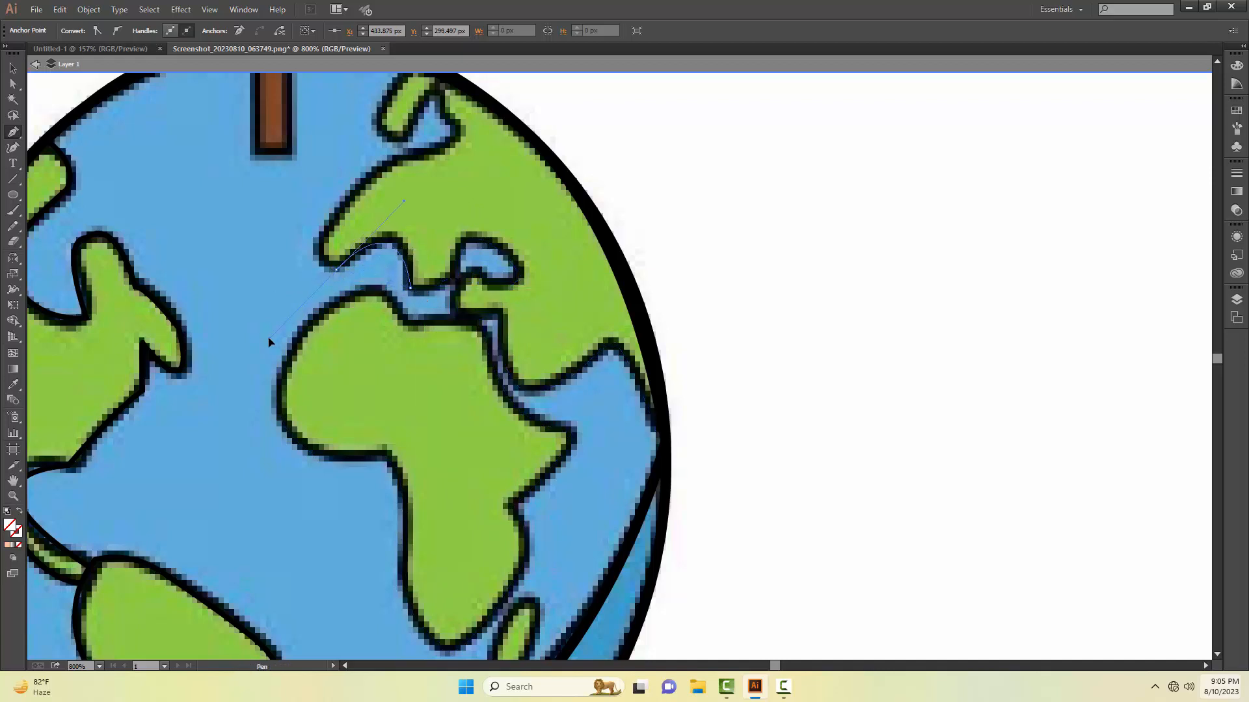
{"action": "left_click_drag", "start_coordinate": [260, 354], "coordinate": [261, 355]}
{"action": "left_click", "coordinate": [336, 269]}
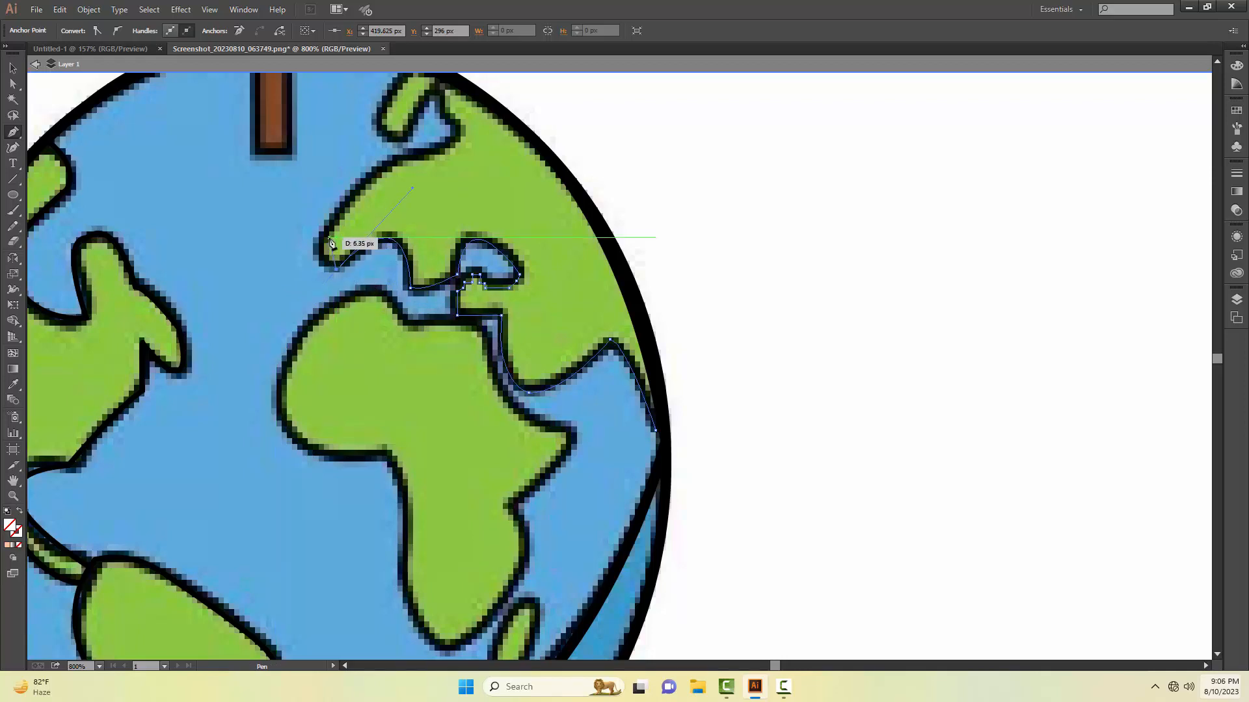
{"action": "left_click", "coordinate": [328, 242]}
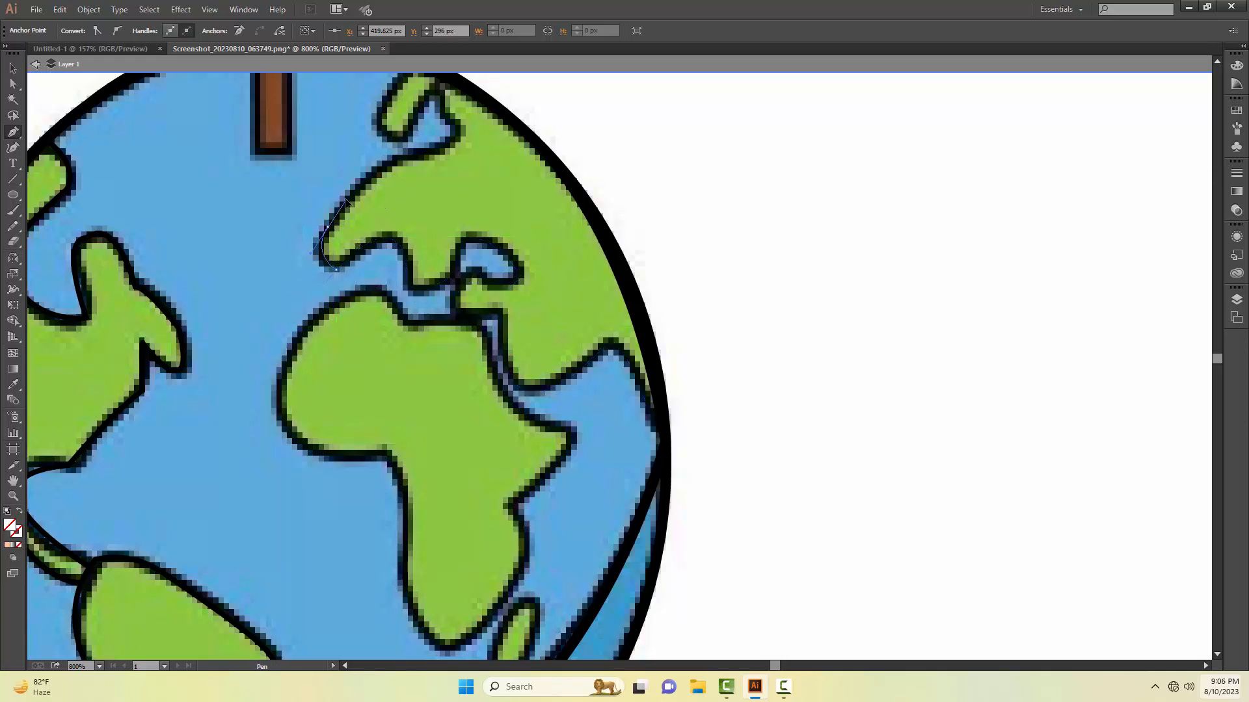
{"action": "left_click_drag", "start_coordinate": [352, 198], "coordinate": [352, 197]}
{"action": "left_click", "coordinate": [328, 227]}
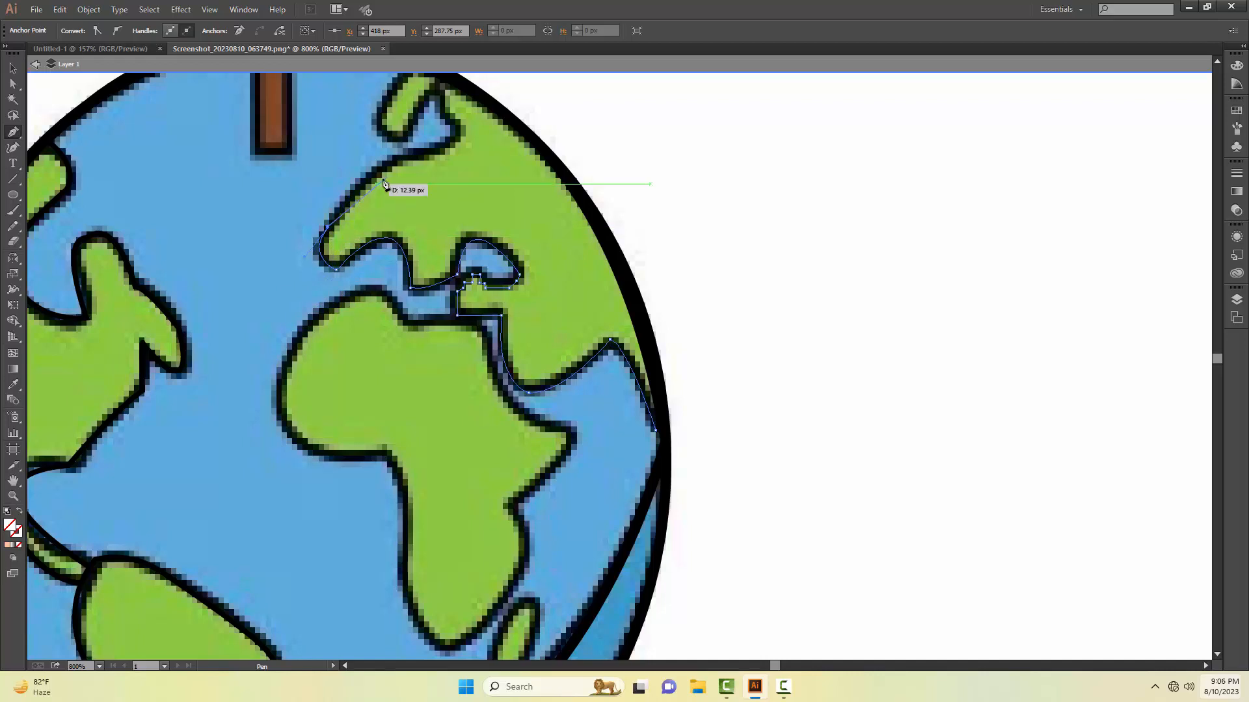
- Trace Eurasia's northwest coast and the small bay up to the globe's upper edge
{"action": "left_click_drag", "start_coordinate": [401, 157], "coordinate": [403, 157]}
{"action": "left_click", "coordinate": [401, 158]}
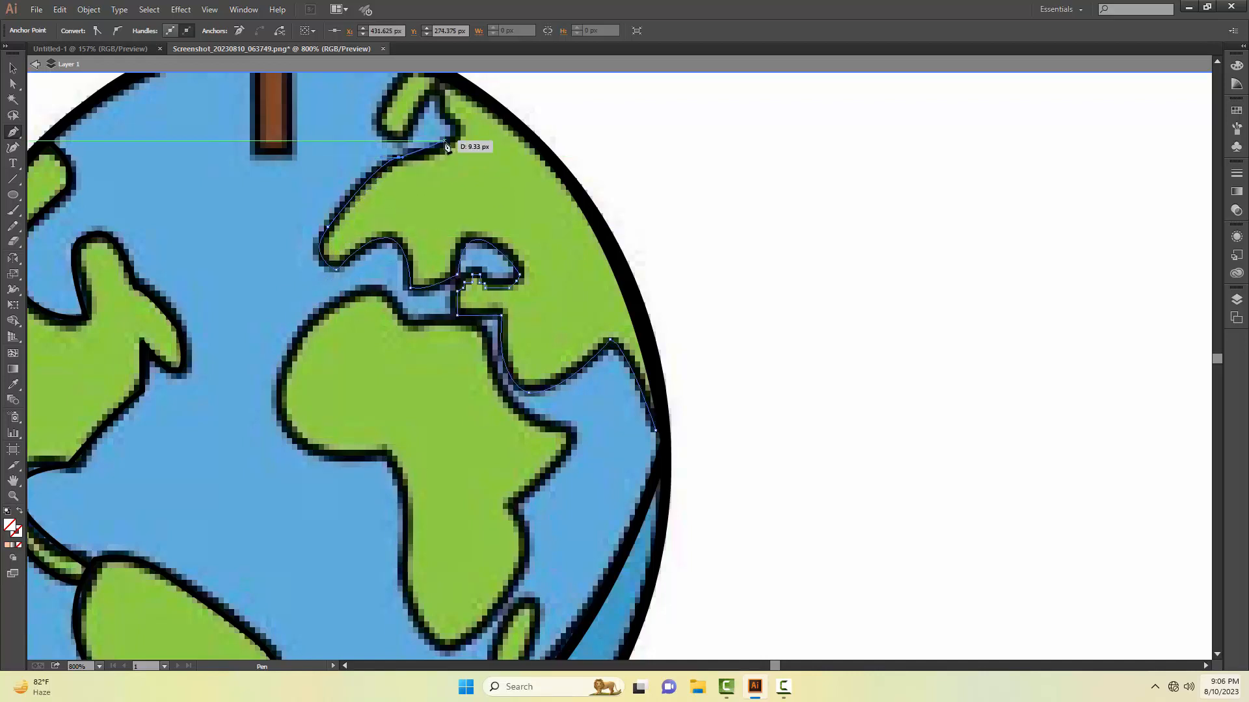
{"action": "left_click_drag", "start_coordinate": [449, 124], "coordinate": [471, 134]}
{"action": "left_click_drag", "start_coordinate": [426, 87], "coordinate": [415, 90]}
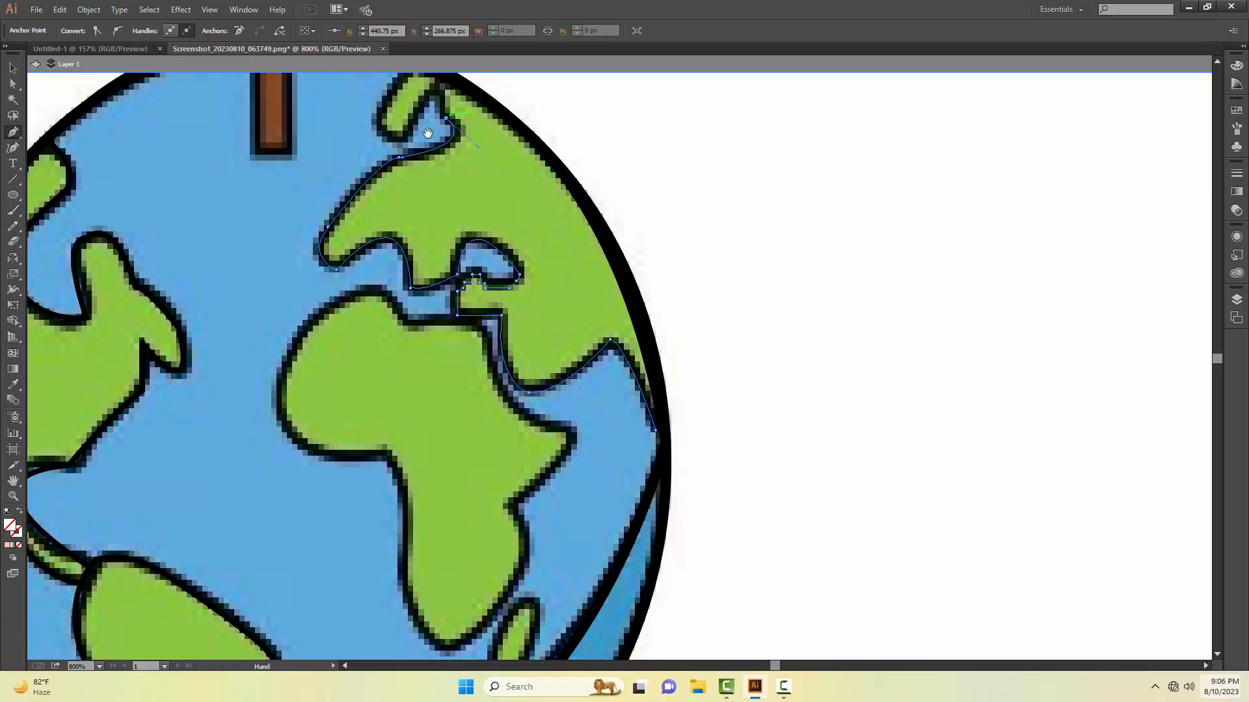
{"action": "left_click_drag", "start_coordinate": [428, 133], "coordinate": [434, 246]}
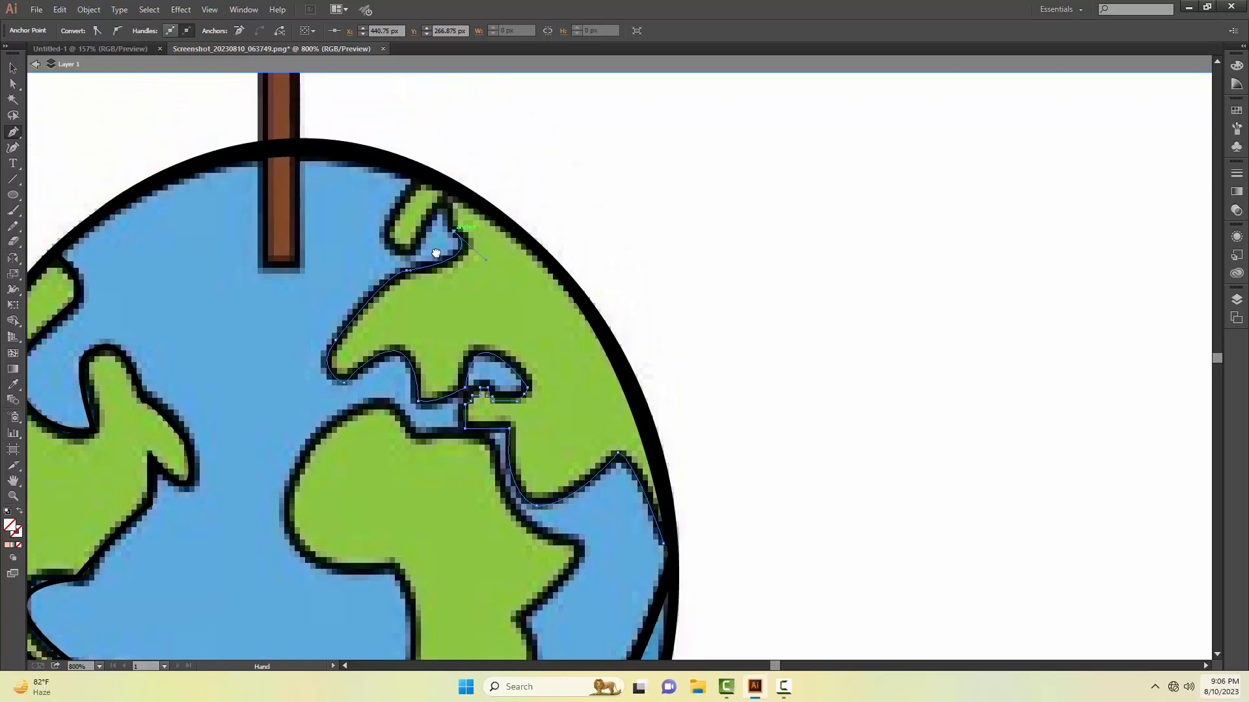
{"action": "left_click", "coordinate": [454, 189]}
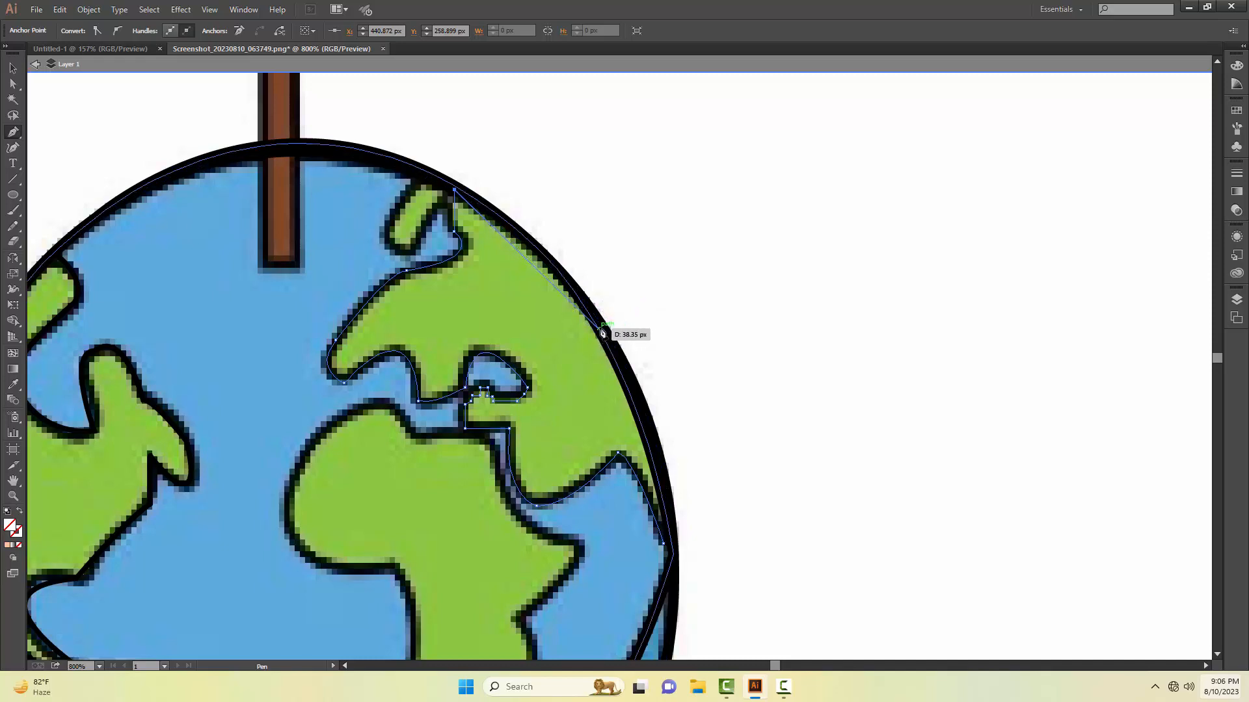
- Follow the globe's eastern edge down with the Eurasia path, close it at its starting anchor, and deselect it
{"action": "left_click_drag", "start_coordinate": [599, 330], "coordinate": [625, 394]}
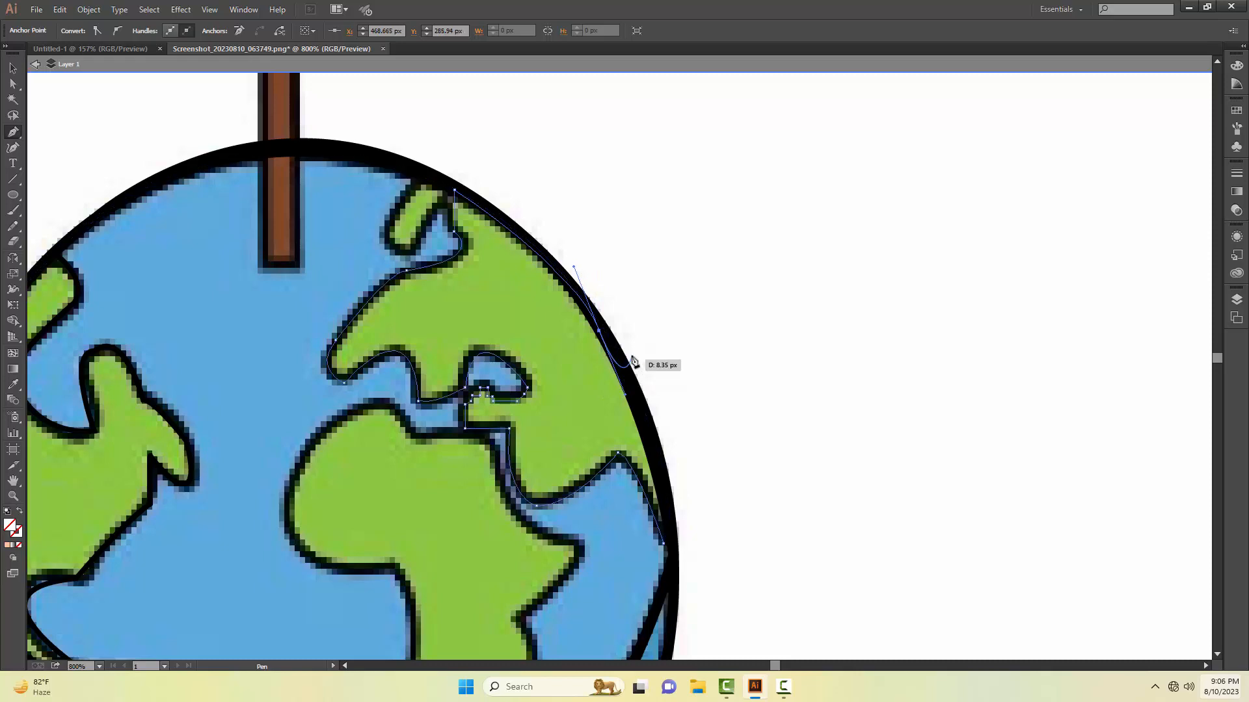
{"action": "left_click", "coordinate": [599, 331]}
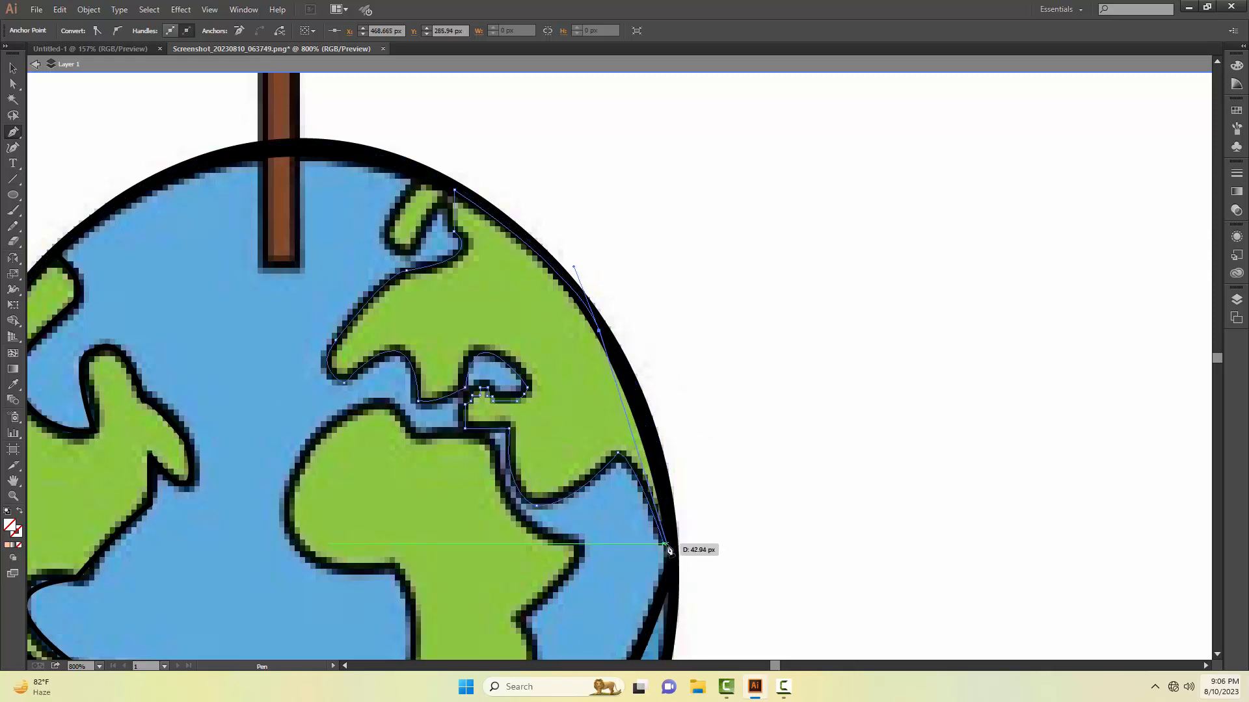
{"action": "scroll", "coordinate": [662, 517], "scroll_direction": "down", "scroll_amount": 1}
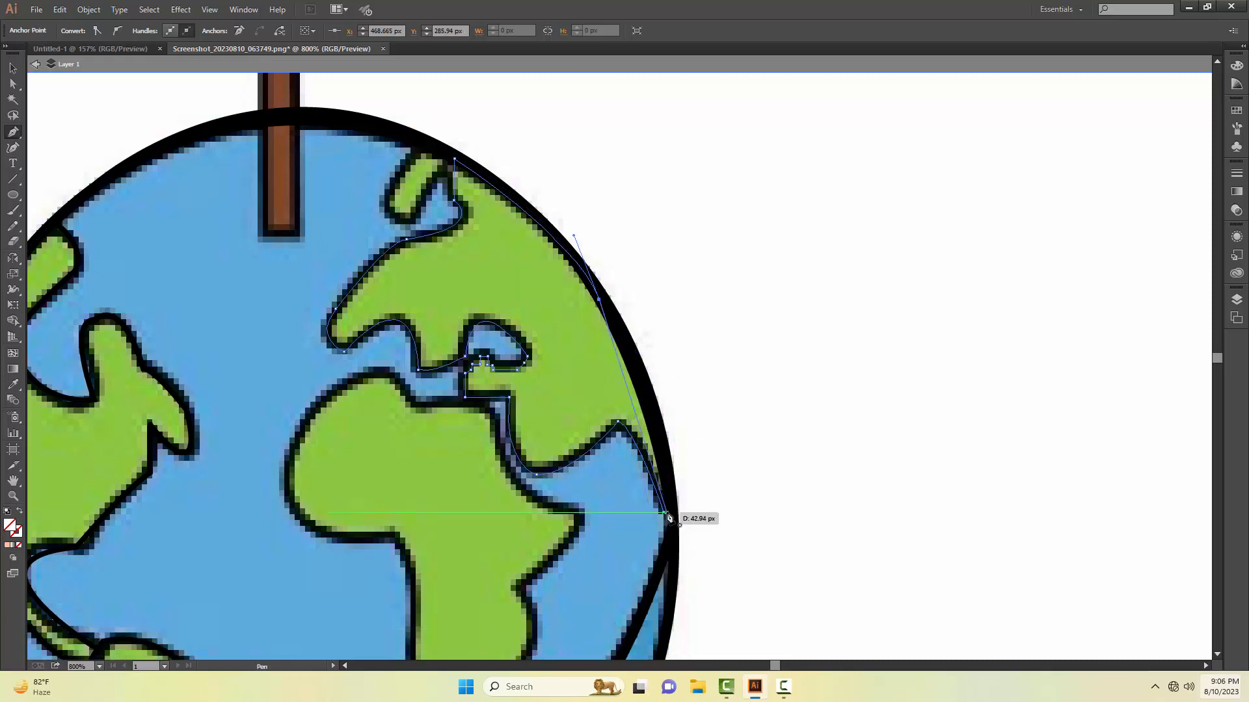
{"action": "left_click_drag", "start_coordinate": [664, 512], "coordinate": [647, 572]}
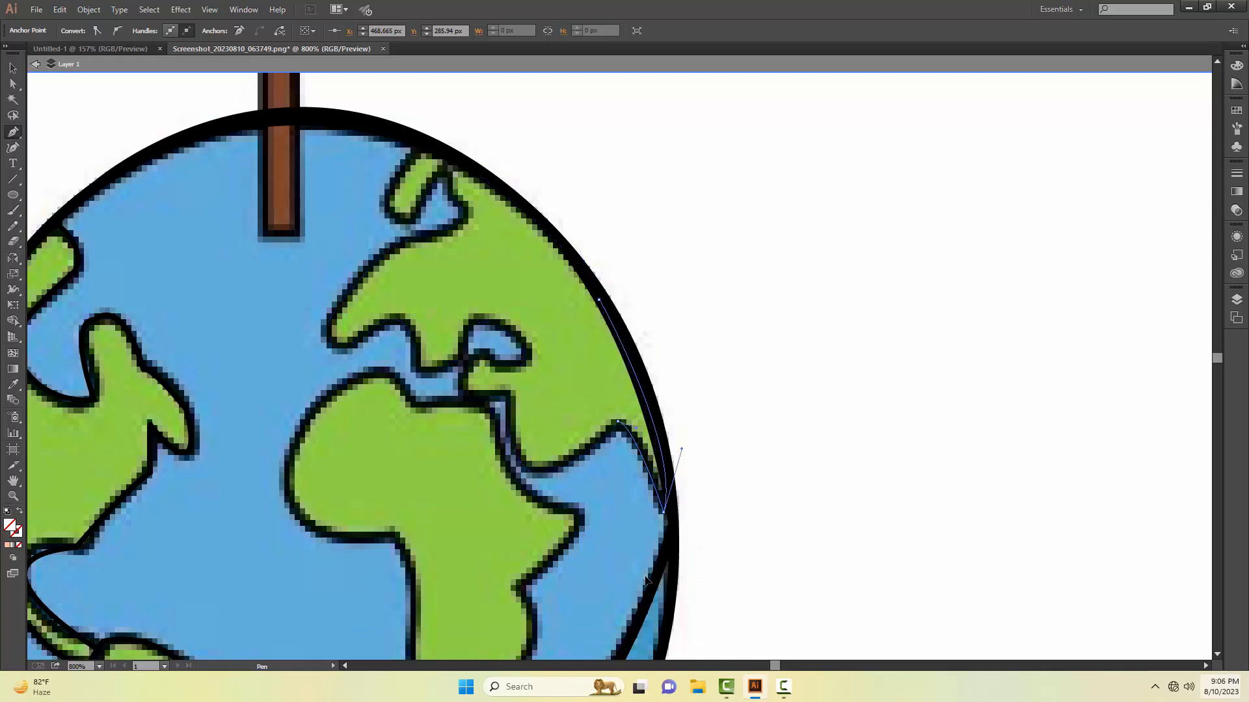
{"action": "scroll", "coordinate": [575, 520], "scroll_direction": "down", "scroll_amount": 1}
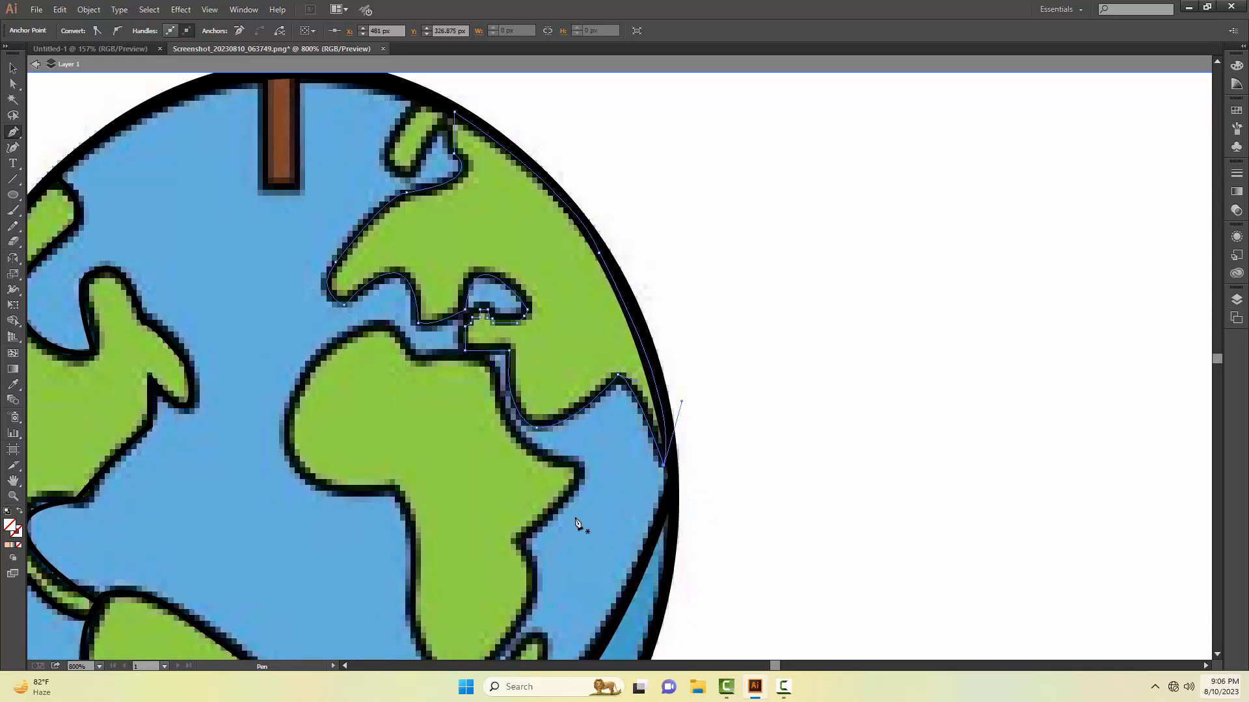
{"action": "key", "text": "v"}
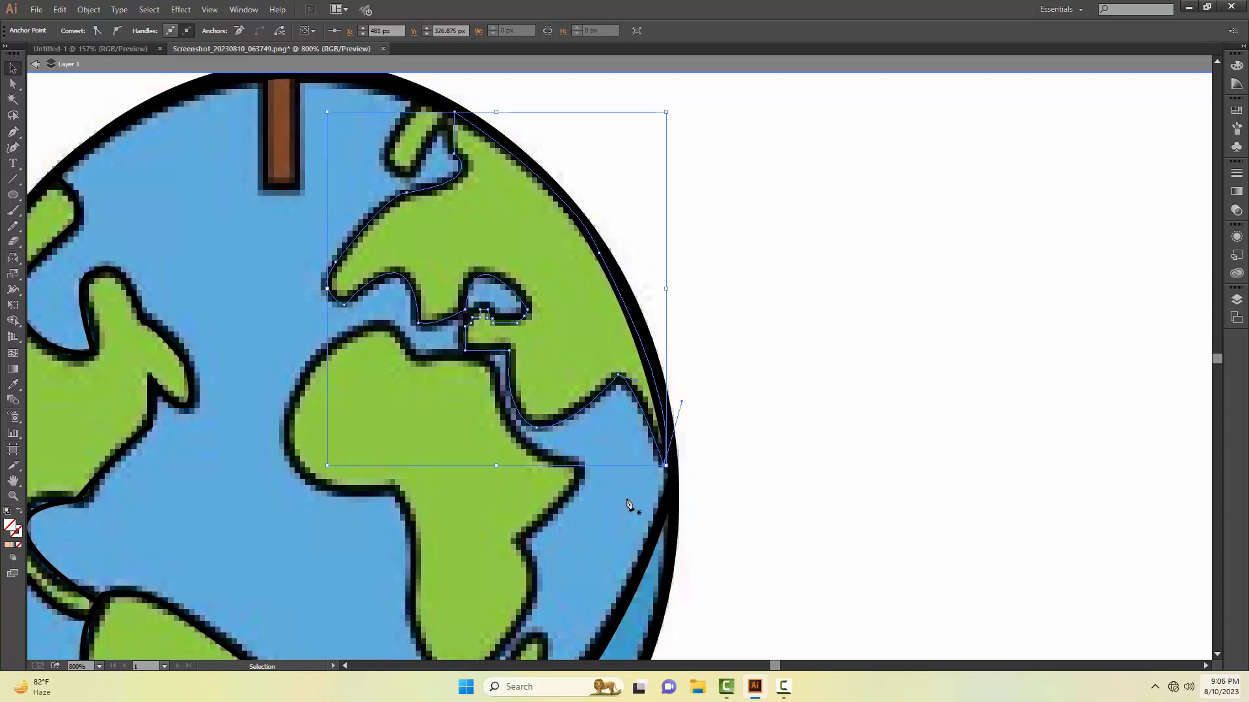
{"action": "left_click", "coordinate": [442, 314]}
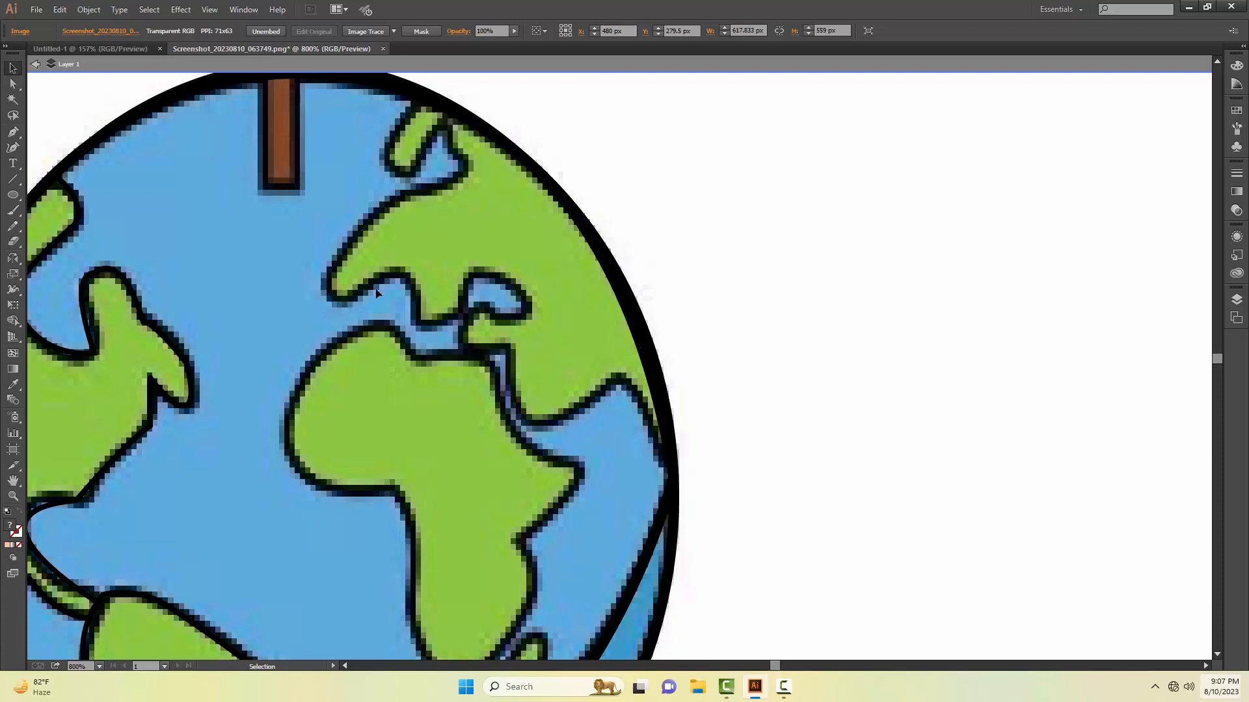
- Trace the small green strip at the globe's upper edge beside Eurasia as a closed Pen path and deselect it
{"action": "left_click_drag", "start_coordinate": [279, 278], "coordinate": [282, 343]}
{"action": "key", "text": "p"}
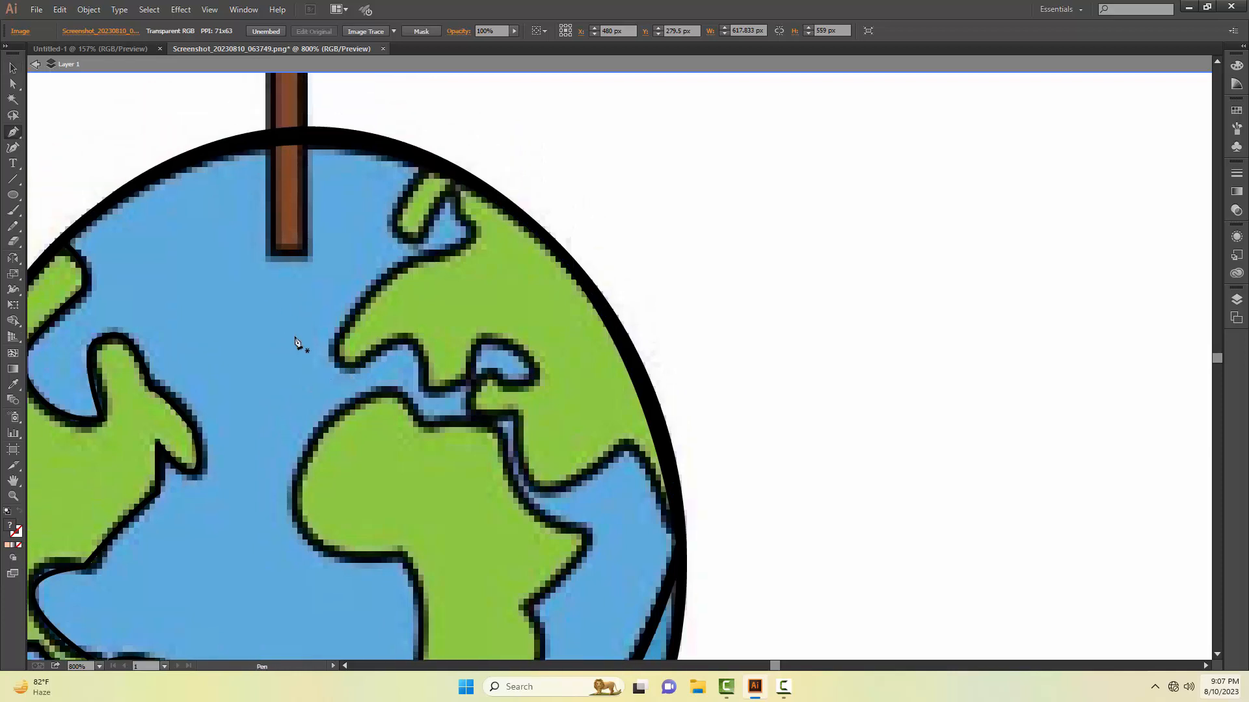
{"action": "left_click", "coordinate": [452, 185]}
{"action": "left_click_drag", "start_coordinate": [422, 242], "coordinate": [384, 219]}
{"action": "left_click", "coordinate": [421, 242]}
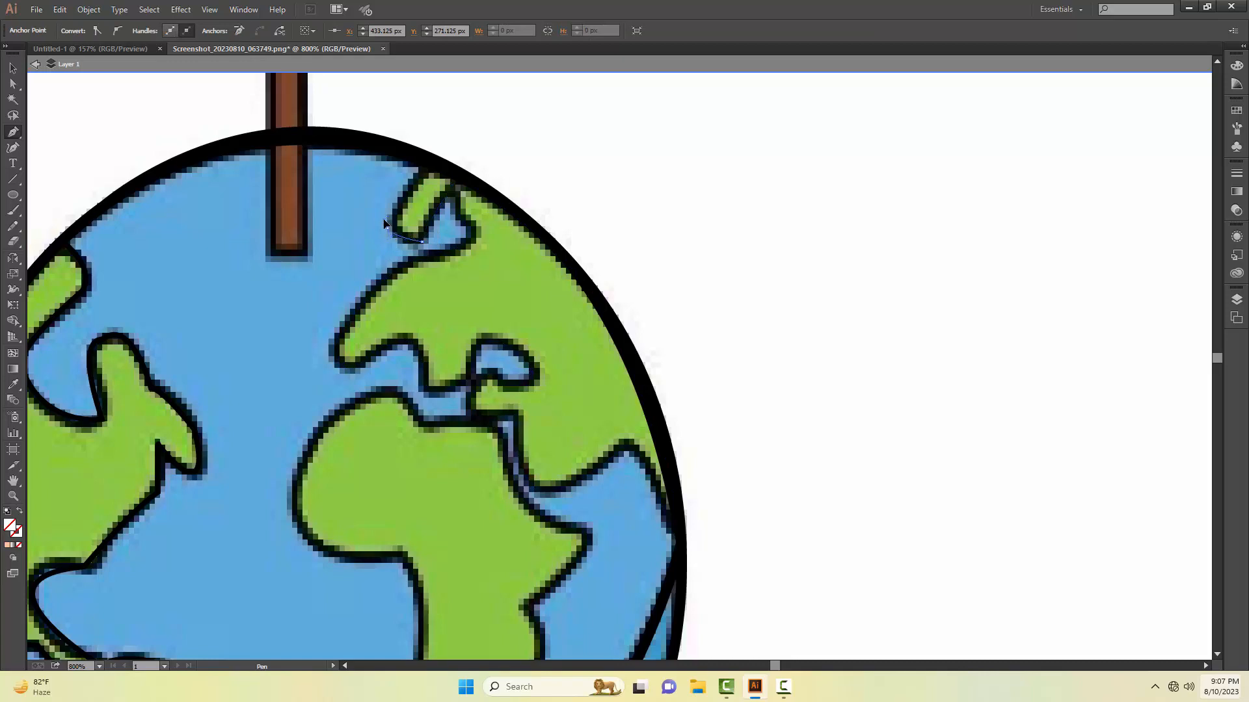
{"action": "left_click", "coordinate": [422, 172]}
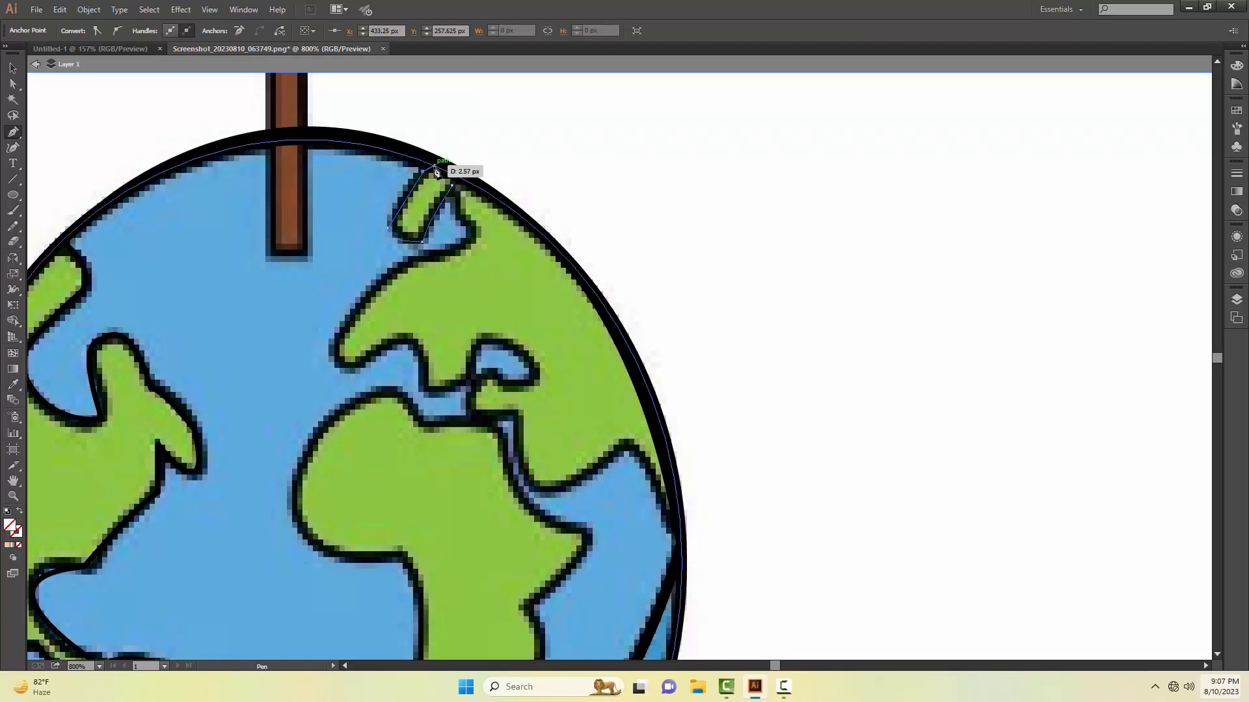
{"action": "left_click", "coordinate": [434, 166]}
{"action": "left_click", "coordinate": [454, 187]}
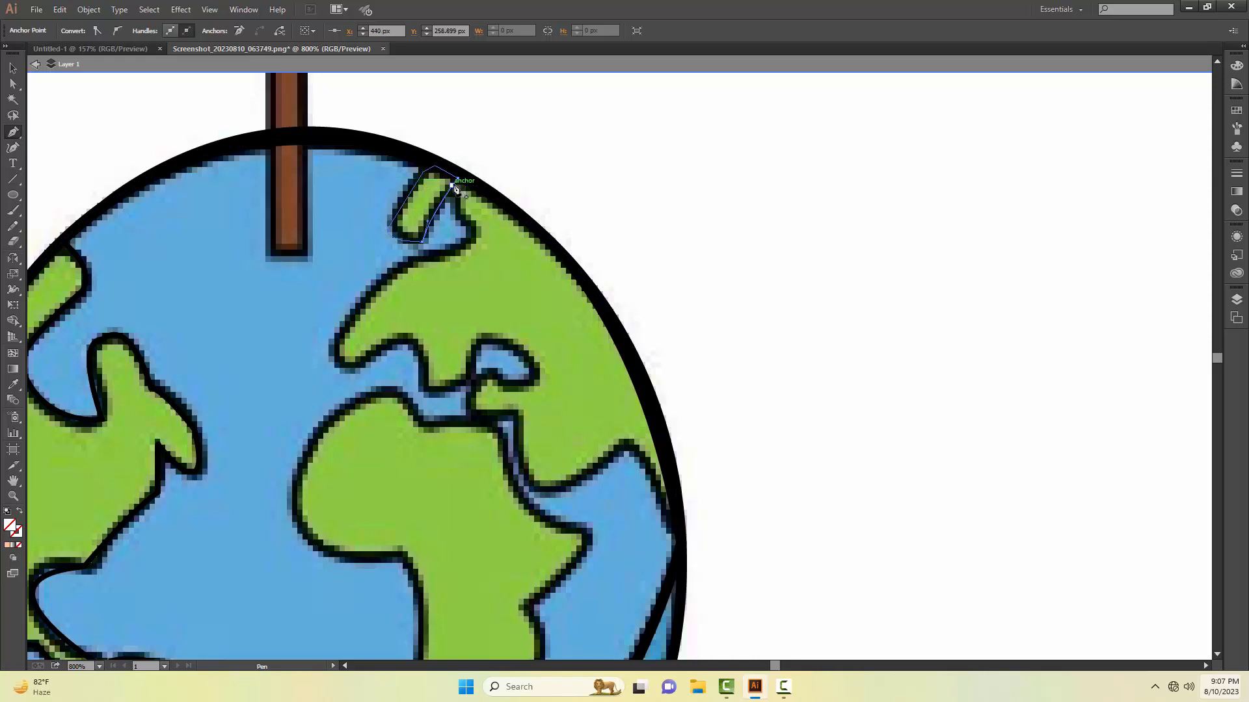
{"action": "key", "text": "v"}
{"action": "left_click", "coordinate": [551, 165]}
- Start the plant stem path at its base inside the globe and trace the right side up to the right leaf's branch
{"action": "key", "text": "space"}
{"action": "left_click_drag", "start_coordinate": [251, 380], "coordinate": [336, 402]}
{"action": "left_click_drag", "start_coordinate": [368, 448], "coordinate": [364, 339]}
{"action": "key", "text": "space"}
{"action": "left_click_drag", "start_coordinate": [279, 304], "coordinate": [416, 299]}
{"action": "scroll", "coordinate": [431, 449], "scroll_direction": "down", "scroll_amount": 5}
{"action": "key", "text": "space"}
{"action": "left_click_drag", "start_coordinate": [432, 455], "coordinate": [434, 574]}
{"action": "key", "text": "z"}
{"action": "left_click", "coordinate": [498, 332], "text": "alt"}
{"action": "left_click", "coordinate": [546, 338], "text": "alt"}
{"action": "left_click", "coordinate": [572, 364], "text": "alt"}
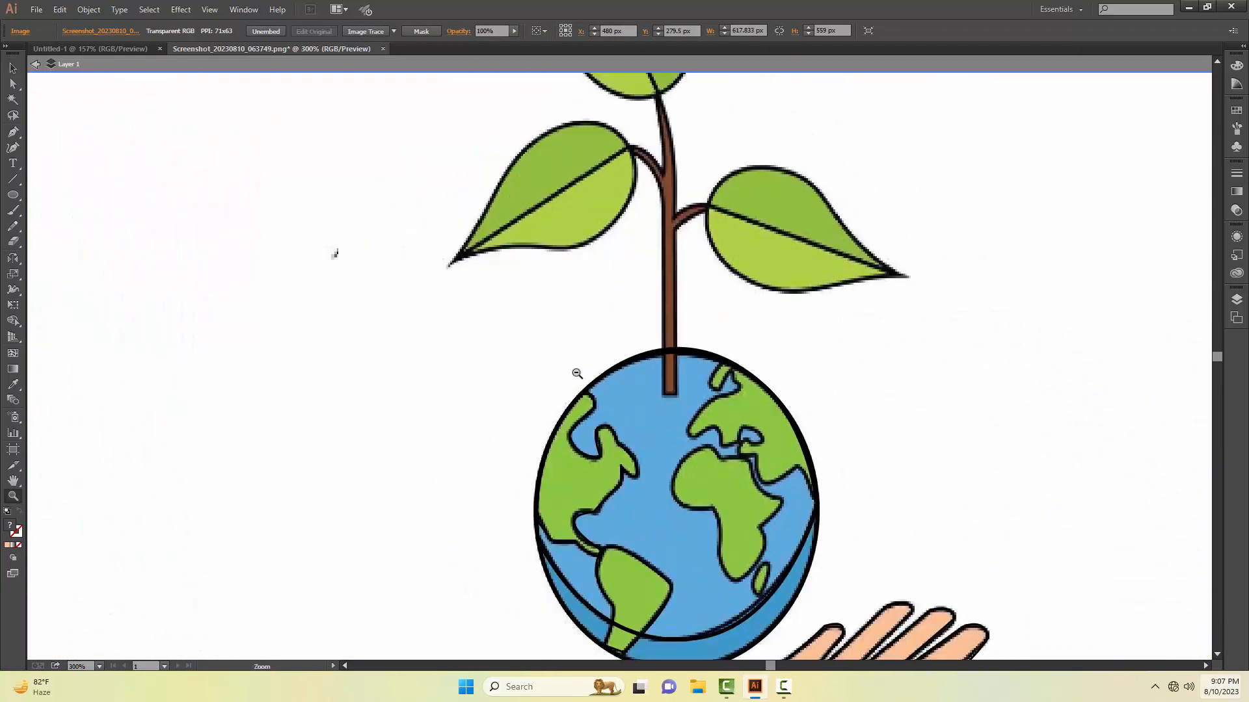
{"action": "key", "text": "space"}
{"action": "left_click_drag", "start_coordinate": [577, 374], "coordinate": [409, 453]}
{"action": "left_click_drag", "start_coordinate": [474, 342], "coordinate": [510, 452]}
{"action": "scroll", "coordinate": [494, 445], "scroll_direction": "up", "scroll_amount": 3}
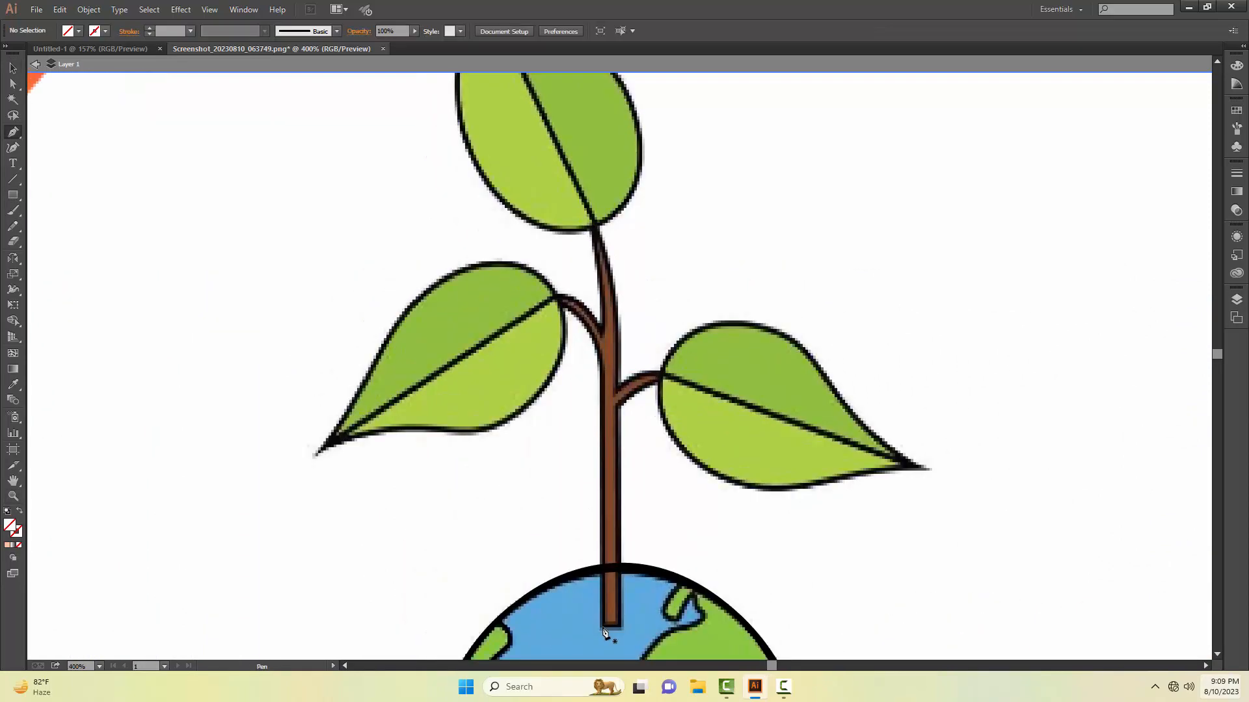
{"action": "left_click", "coordinate": [603, 628]}
{"action": "left_click", "coordinate": [620, 627]}
{"action": "scroll", "coordinate": [615, 390], "scroll_direction": "up", "scroll_amount": 4}
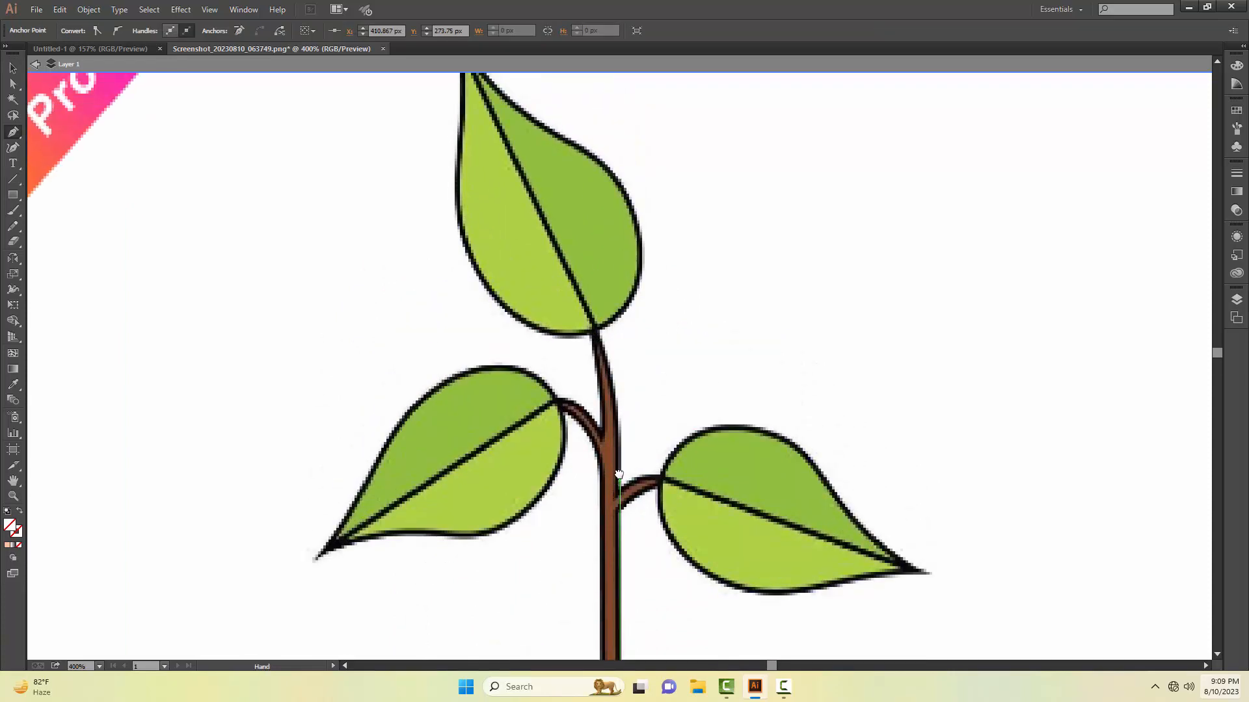
{"action": "left_click", "coordinate": [616, 510]}
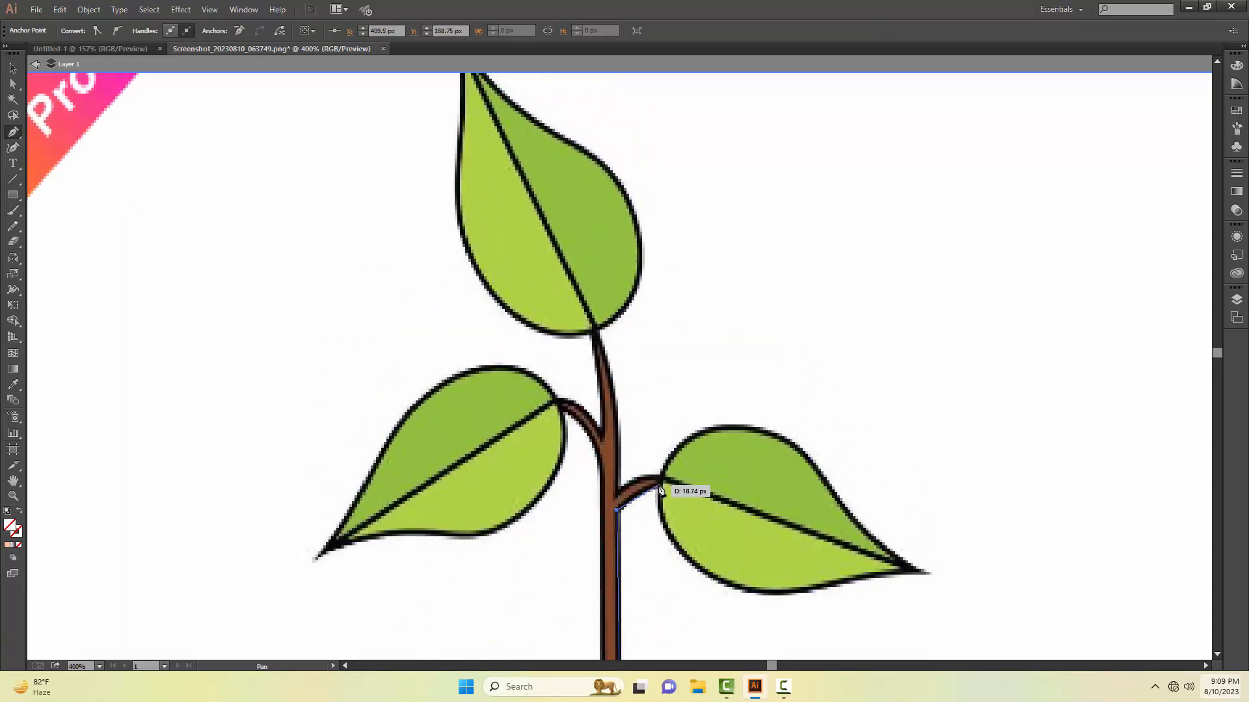
- Trace around the right leaf's branch and curve the stem path up its right side to the top leaf's base
{"action": "left_click_drag", "start_coordinate": [662, 486], "coordinate": [680, 485]}
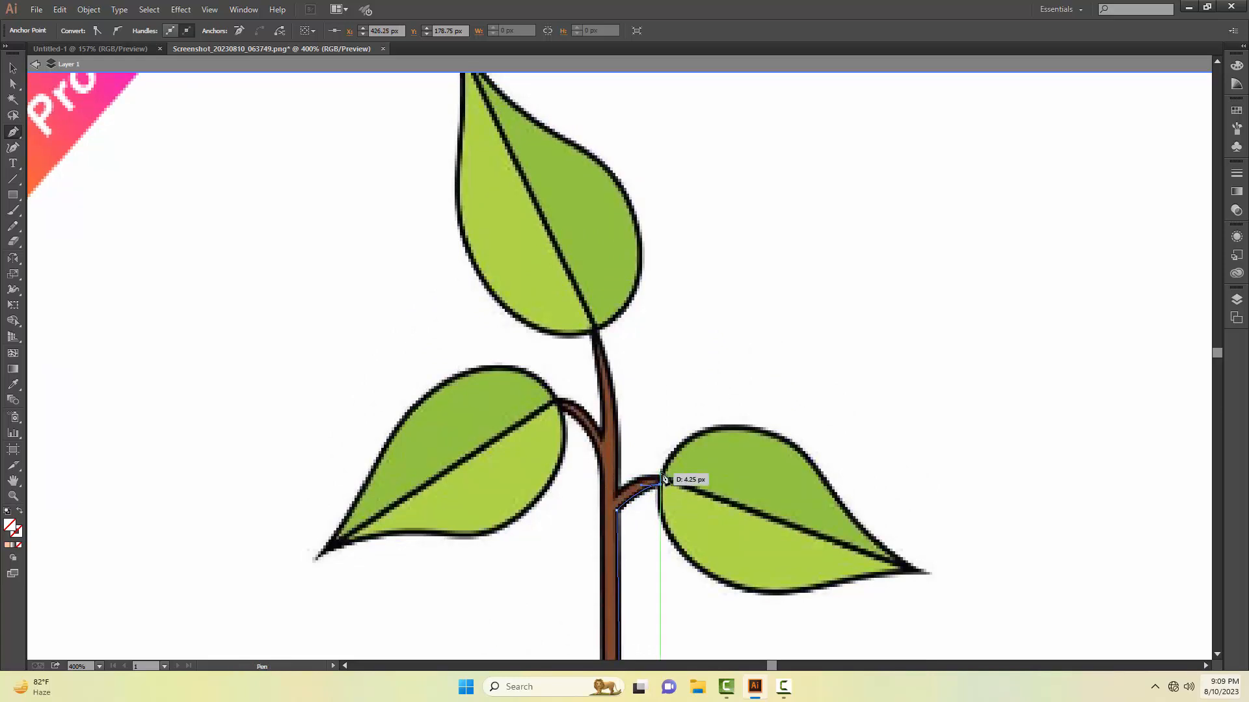
{"action": "left_click", "coordinate": [660, 477]}
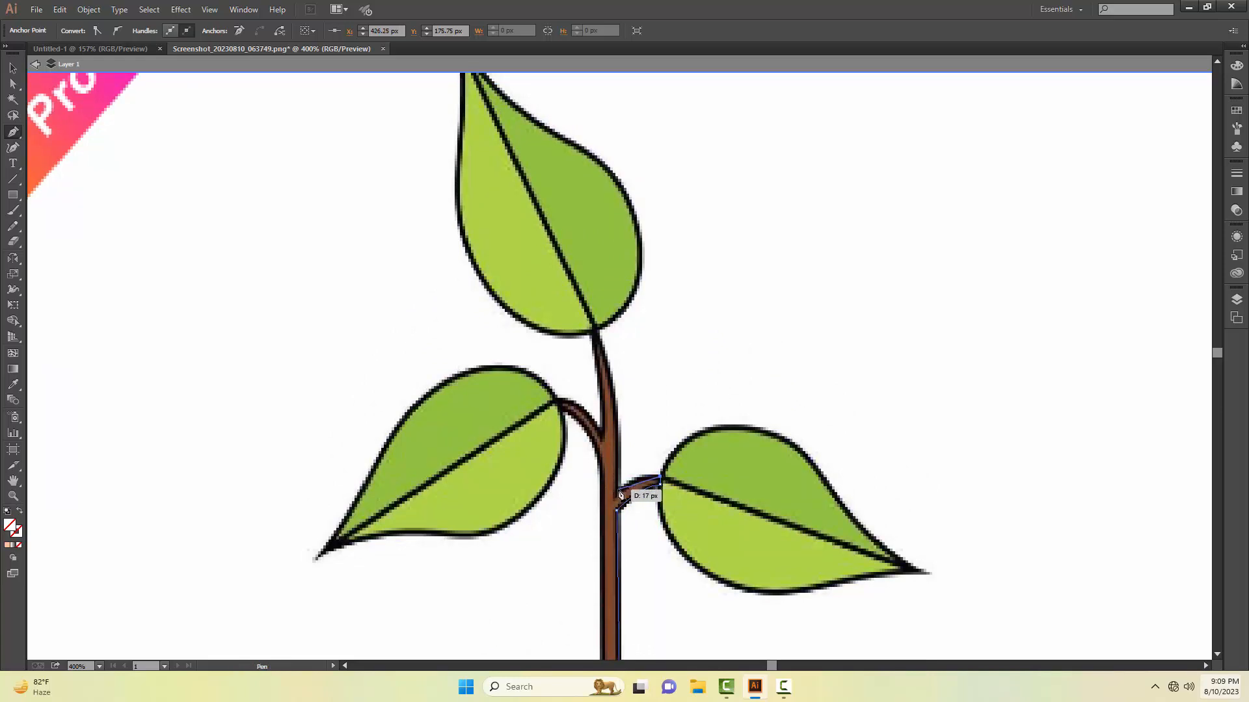
{"action": "left_click_drag", "start_coordinate": [615, 494], "coordinate": [614, 372]}
{"action": "key", "text": "ctrl+z"}
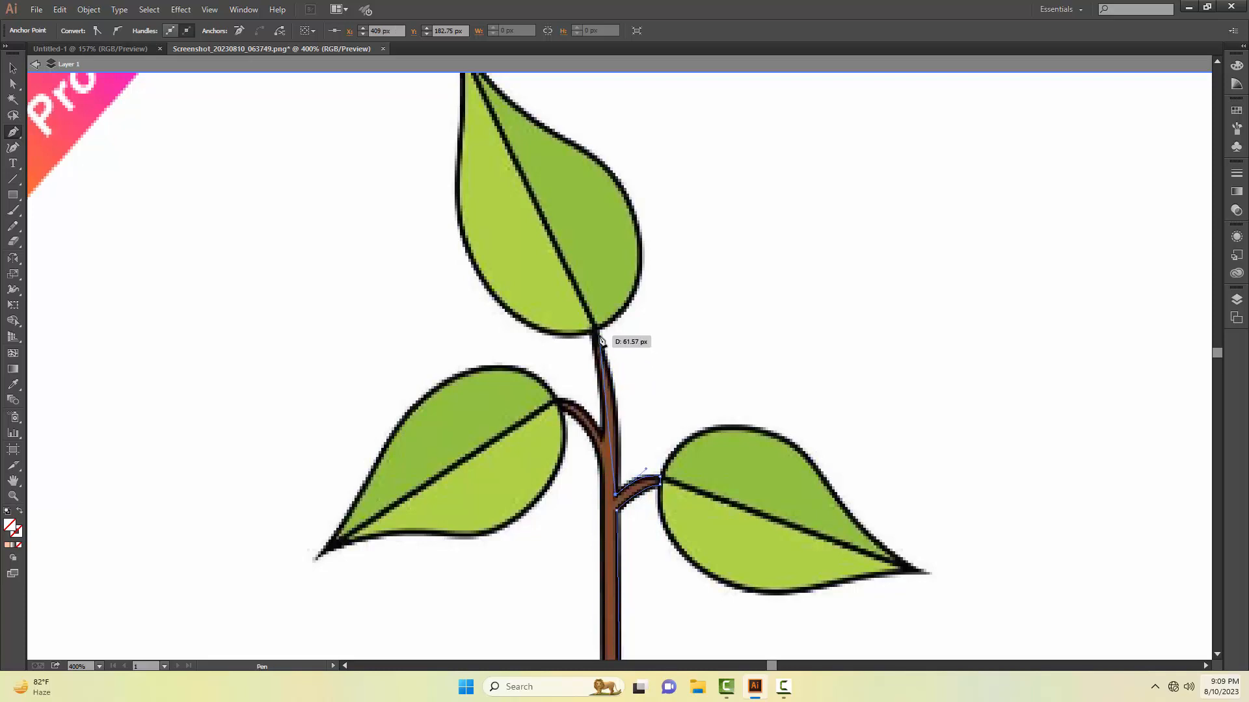
{"action": "left_click_drag", "start_coordinate": [597, 333], "coordinate": [564, 274]}
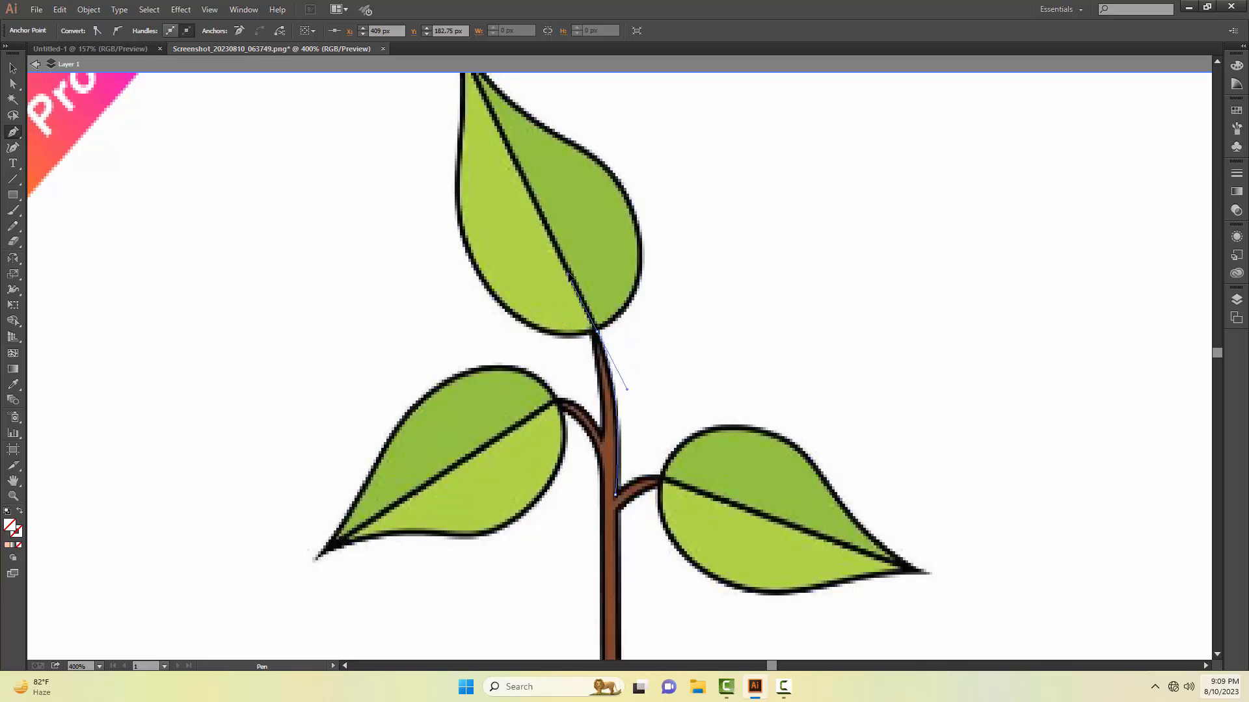
- Continue the stem path from the top leaf's base down its left side and around the left leaf's branch
{"action": "left_click", "coordinate": [596, 334]}
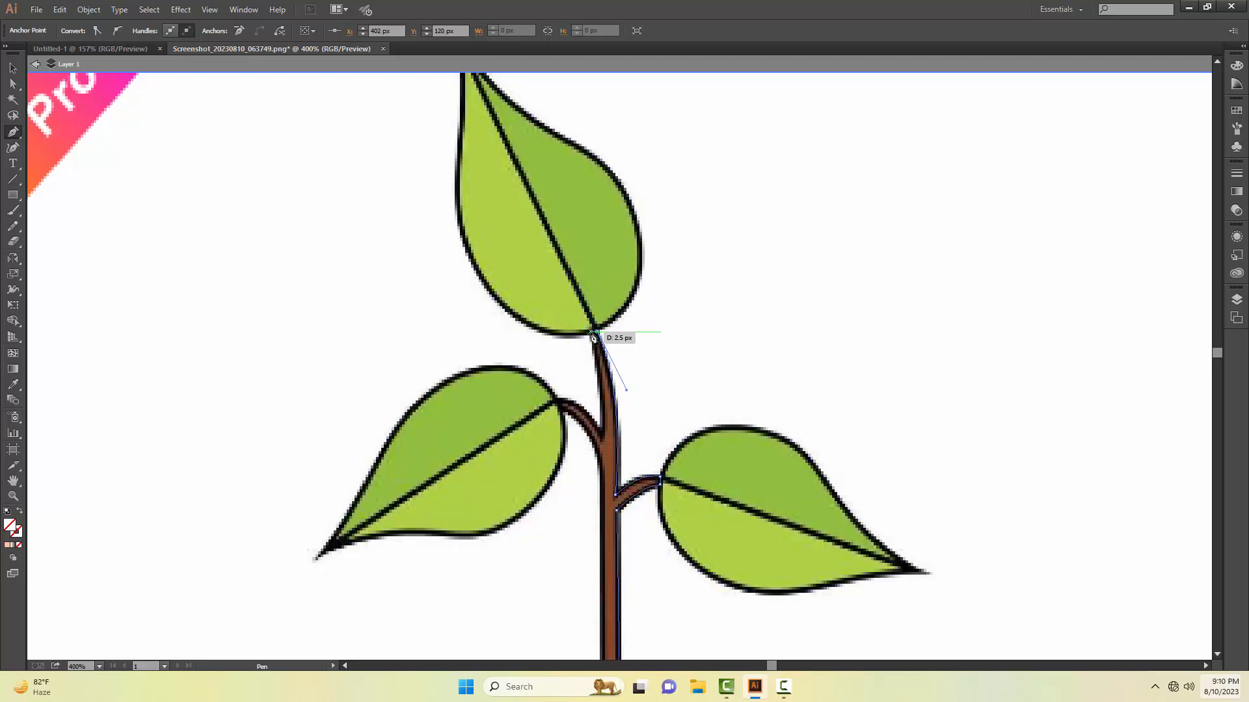
{"action": "left_click_drag", "start_coordinate": [603, 433], "coordinate": [602, 458]}
{"action": "left_click", "coordinate": [603, 433]}
{"action": "left_click_drag", "start_coordinate": [559, 398], "coordinate": [602, 475]}
{"action": "left_click", "coordinate": [560, 400]}
{"action": "left_click", "coordinate": [605, 502]}
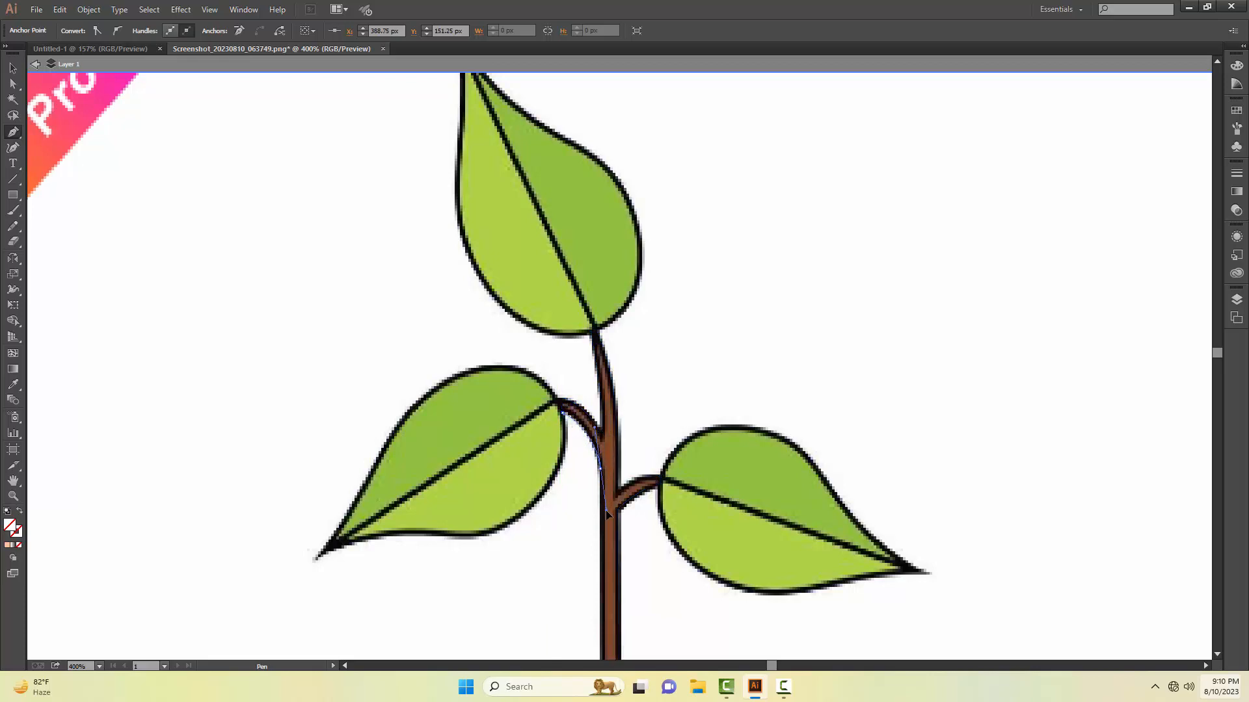
{"action": "left_click", "coordinate": [614, 511]}
{"action": "key", "text": "space"}
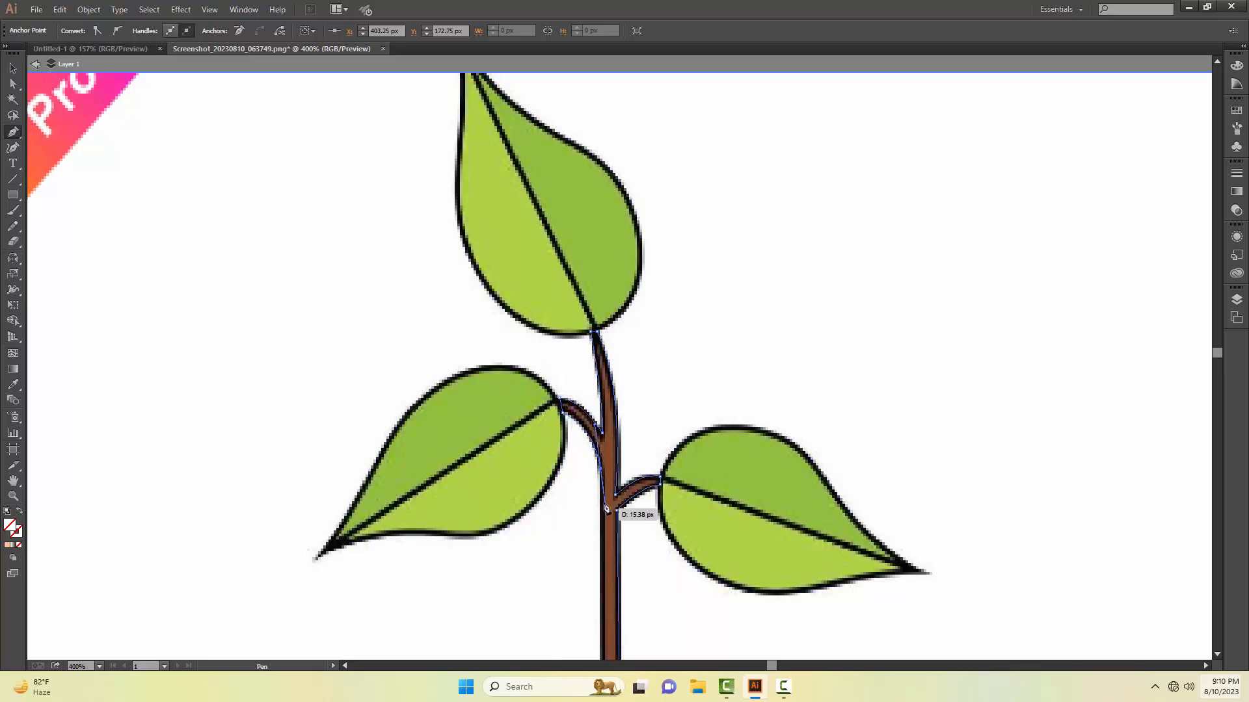
{"action": "left_click", "coordinate": [600, 468]}
- Trace the stem's left side down to its base inside the globe to complete the outline and deselect it
{"action": "key", "text": "space"}
{"action": "left_click_drag", "start_coordinate": [613, 535], "coordinate": [596, 404]}
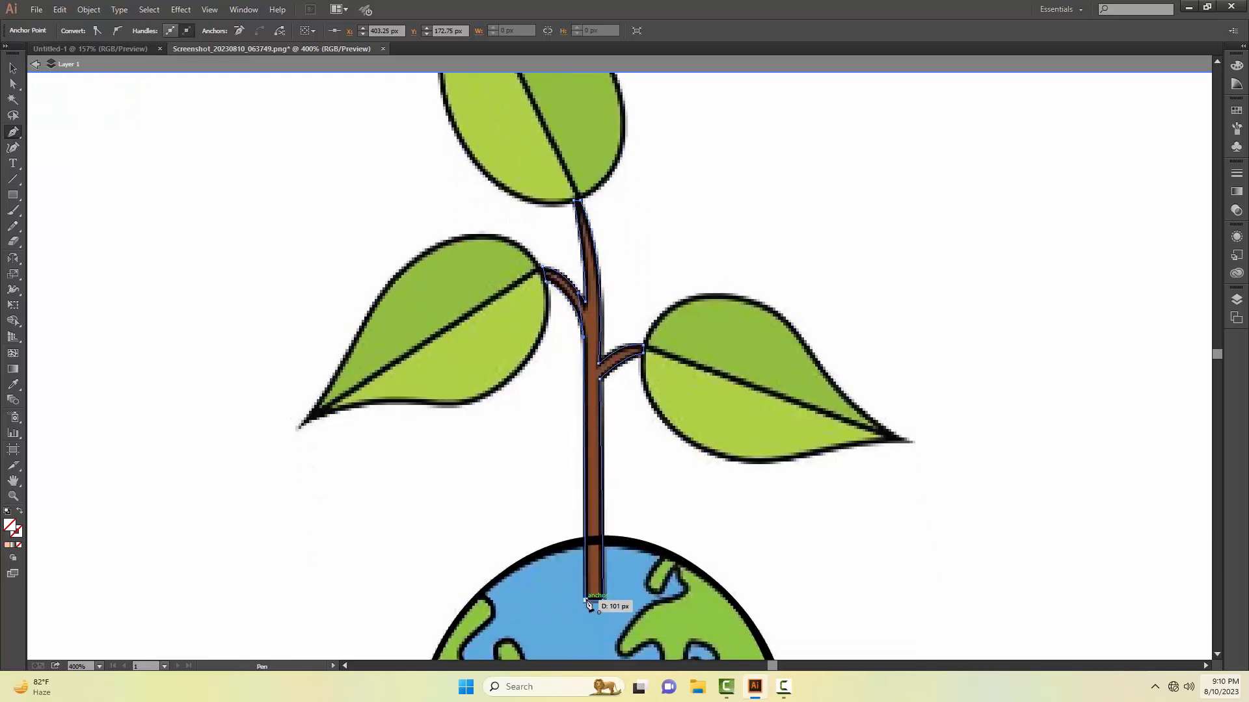
{"action": "left_click", "coordinate": [587, 604]}
{"action": "key", "text": "v"}
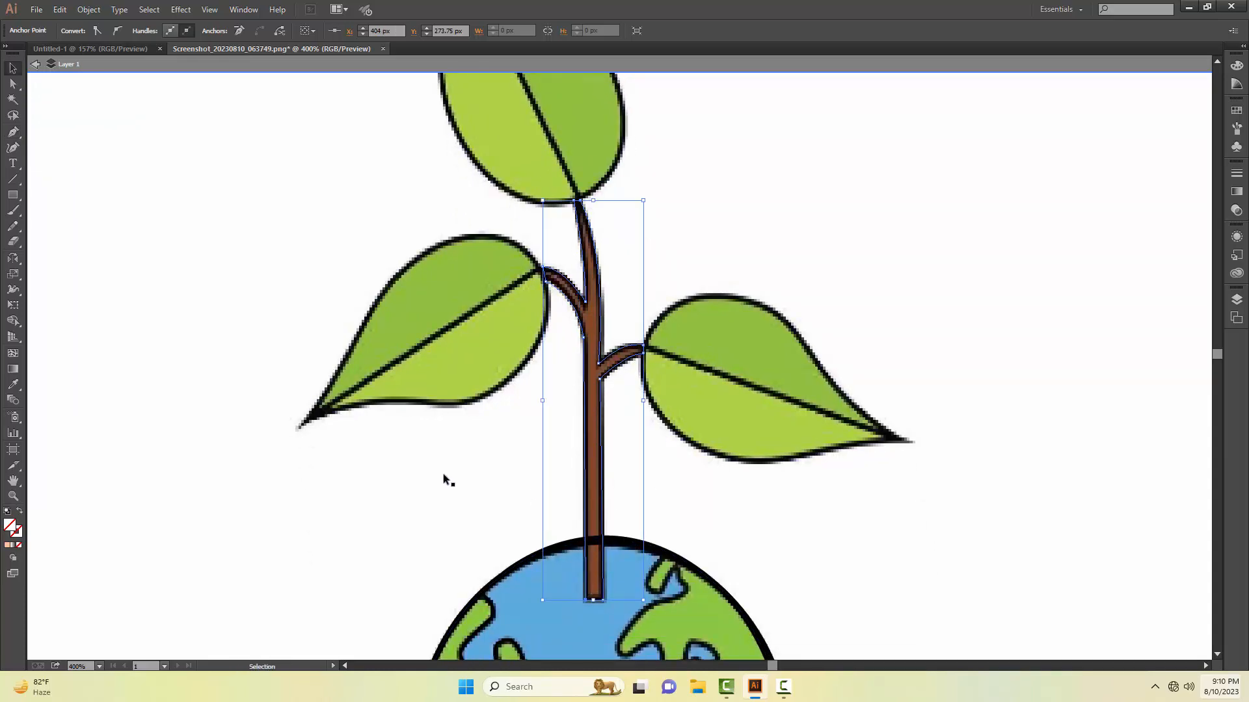
{"action": "left_click", "coordinate": [524, 490]}
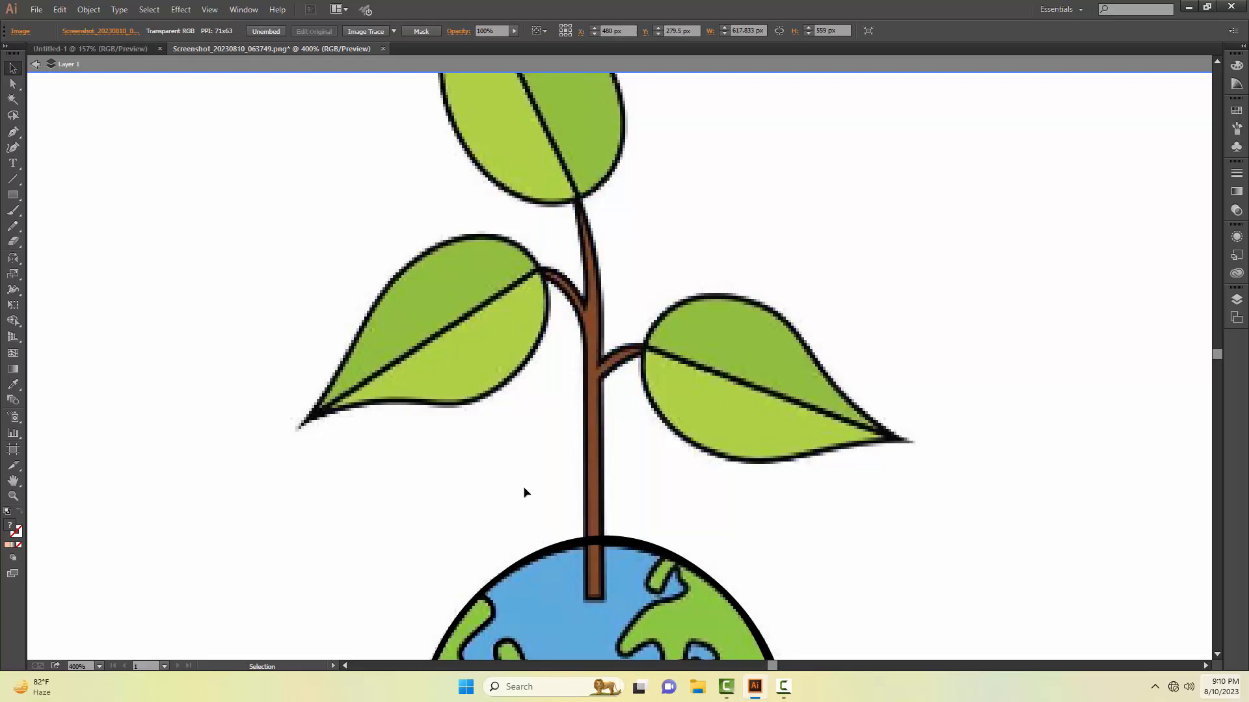
- Give the stem path a 1 pt stroke, deselect it, and exit isolation mode
{"action": "left_click", "coordinate": [586, 453]}
{"action": "left_click", "coordinate": [191, 31]}
{"action": "left_click", "coordinate": [202, 90]}
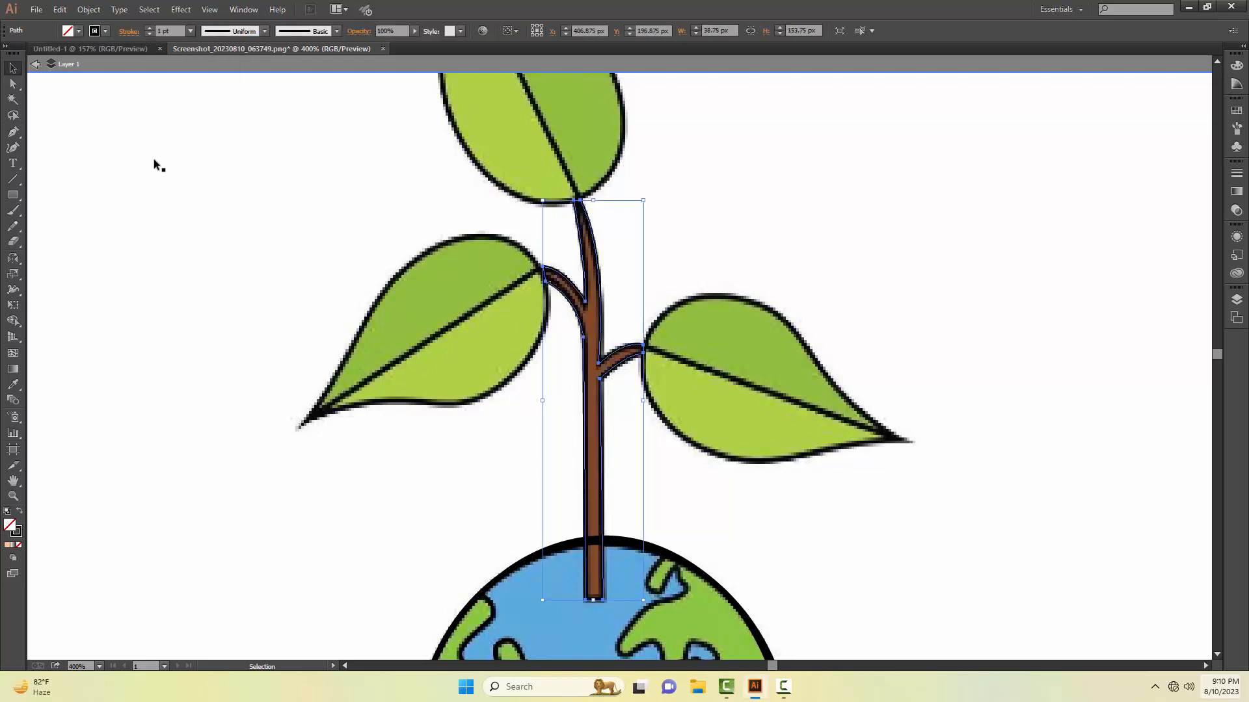
{"action": "left_click", "coordinate": [154, 160]}
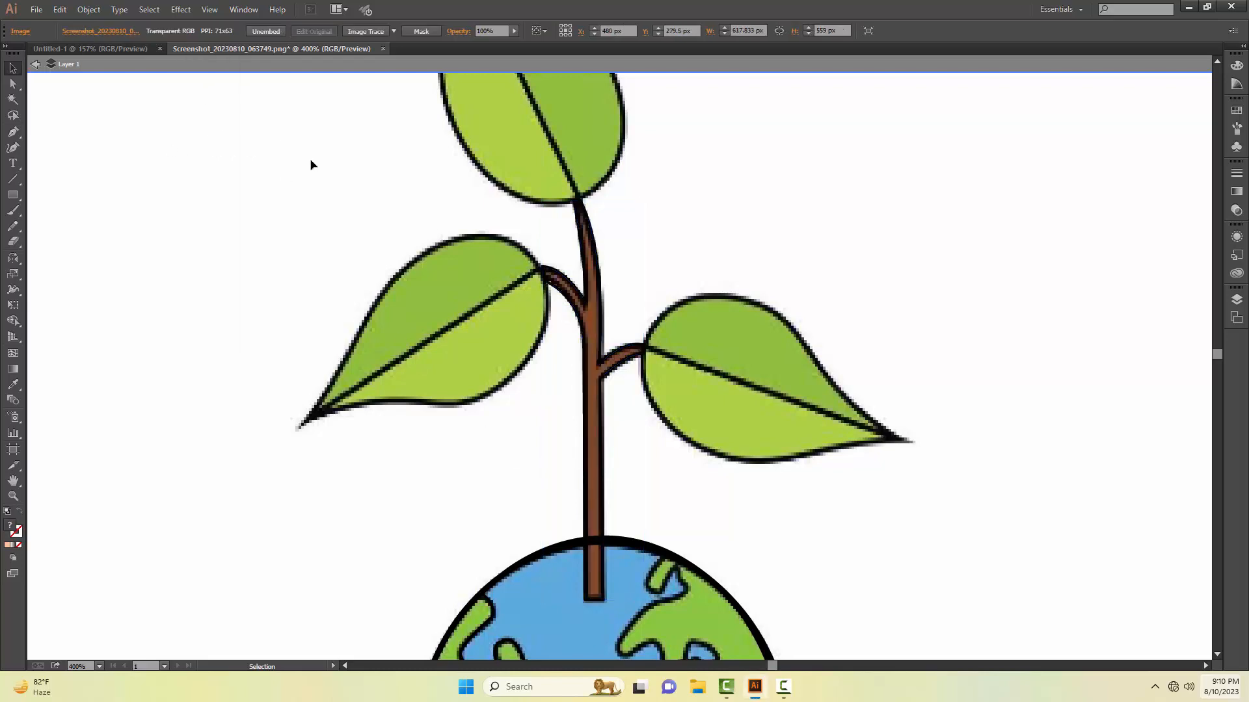
{"action": "left_click", "coordinate": [34, 64]}
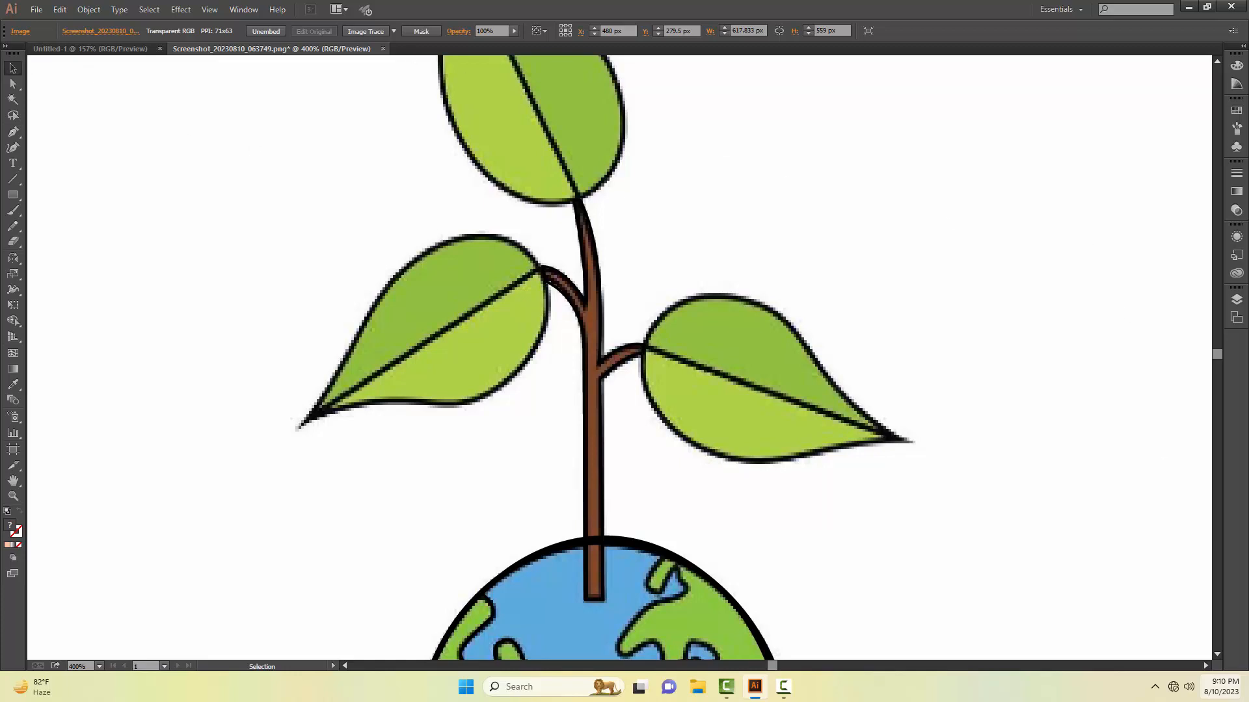
- Start the right leaf's outline with the Pen tool at its branch and trace the lower edge to the leaf tip
{"action": "left_click_drag", "start_coordinate": [317, 224], "coordinate": [313, 263]}
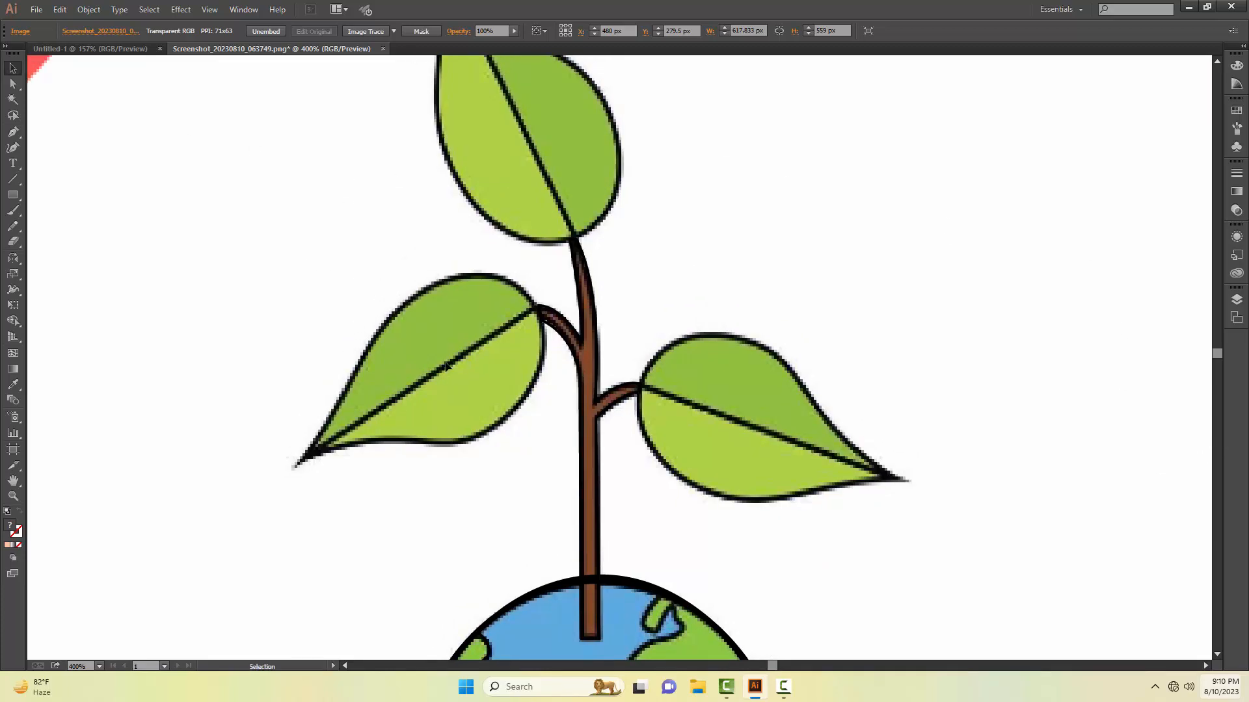
{"action": "key", "text": "p"}
{"action": "left_click", "coordinate": [640, 391]}
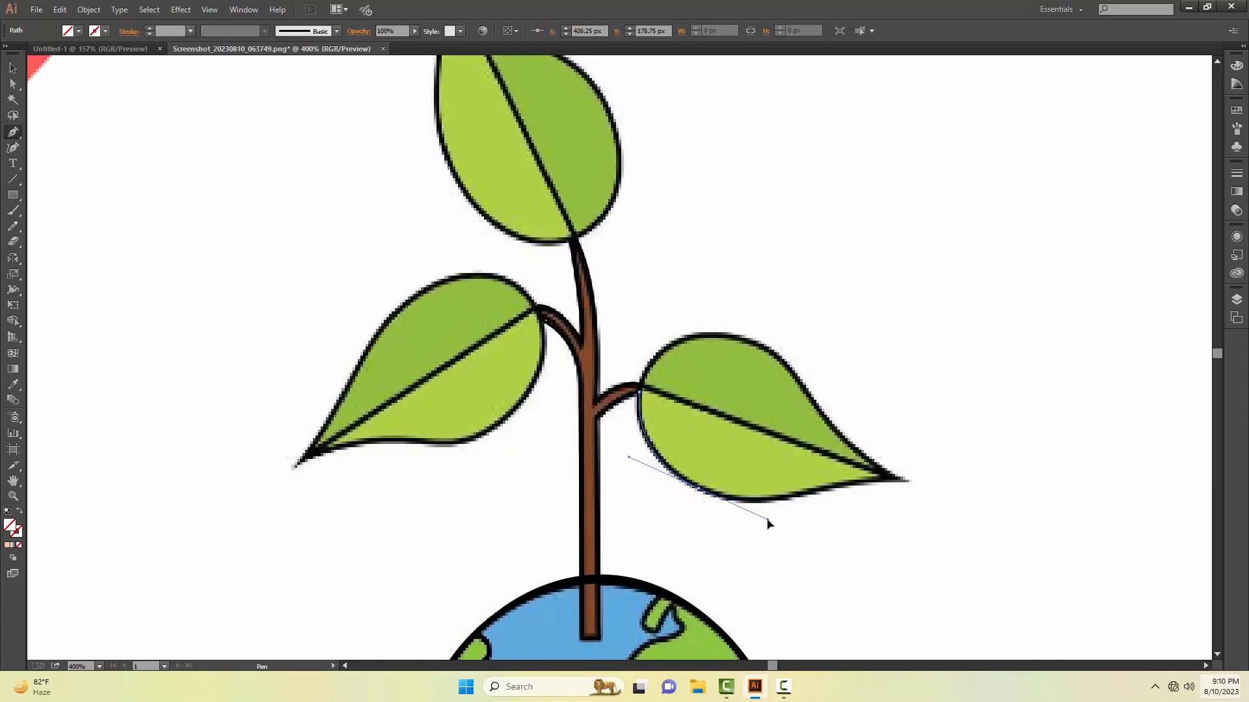
{"action": "left_click_drag", "start_coordinate": [767, 520], "coordinate": [714, 549]}
{"action": "left_click", "coordinate": [699, 489]}
{"action": "left_click", "coordinate": [717, 492], "text": "ctrl"}
{"action": "left_click", "coordinate": [605, 461]}
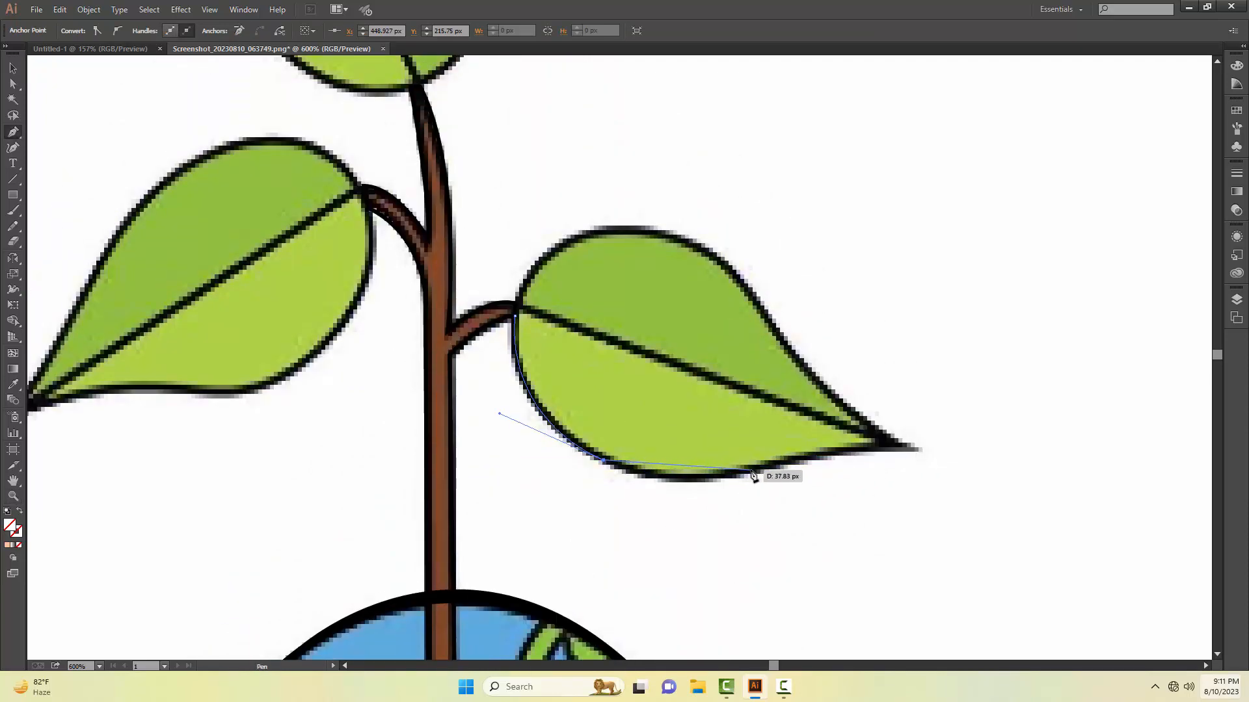
{"action": "left_click_drag", "start_coordinate": [749, 474], "coordinate": [812, 468]}
{"action": "left_click", "coordinate": [914, 454]}
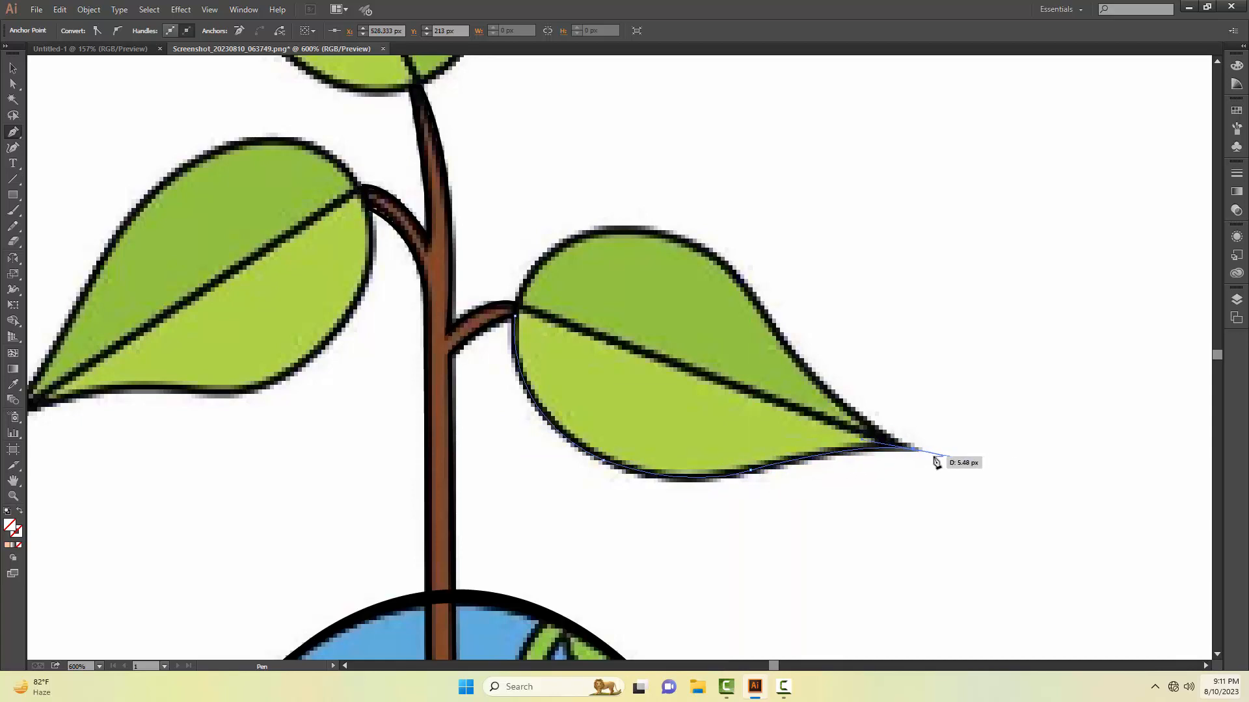
- Trace the right leaf's upper edge from the tip up to its rounded shoulder, undoing any misplaced anchors
{"action": "left_click_drag", "start_coordinate": [916, 449], "coordinate": [770, 327]}
{"action": "left_click_drag", "start_coordinate": [737, 250], "coordinate": [664, 216]}
{"action": "key", "text": "ctrl+z"}
{"action": "left_click_drag", "start_coordinate": [916, 449], "coordinate": [810, 375]}
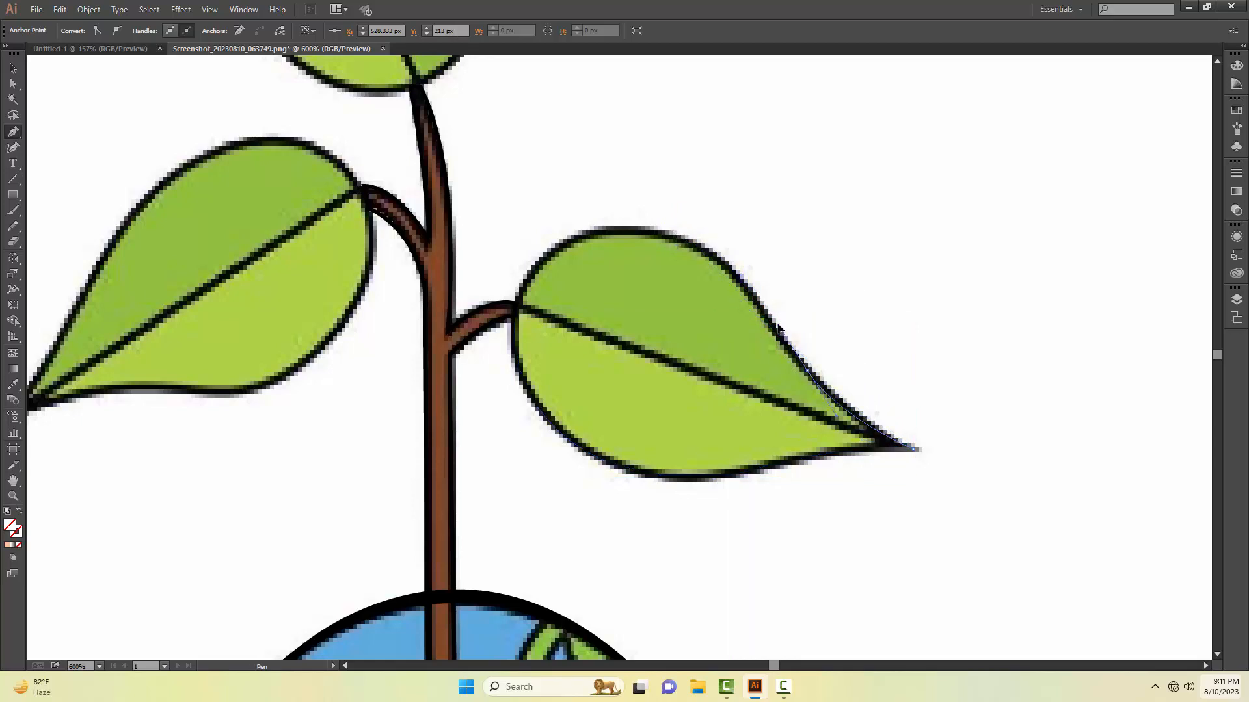
{"action": "left_click_drag", "start_coordinate": [777, 324], "coordinate": [778, 324]}
{"action": "left_click", "coordinate": [807, 371]}
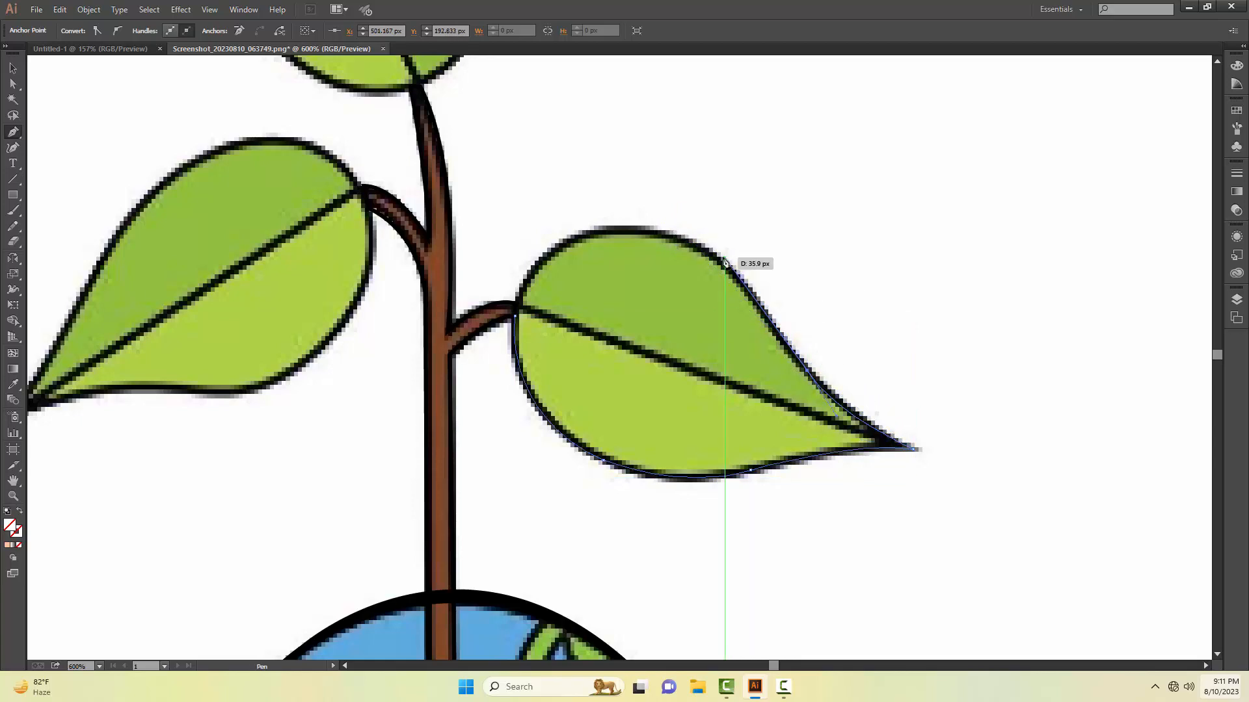
{"action": "left_click_drag", "start_coordinate": [713, 255], "coordinate": [698, 243]}
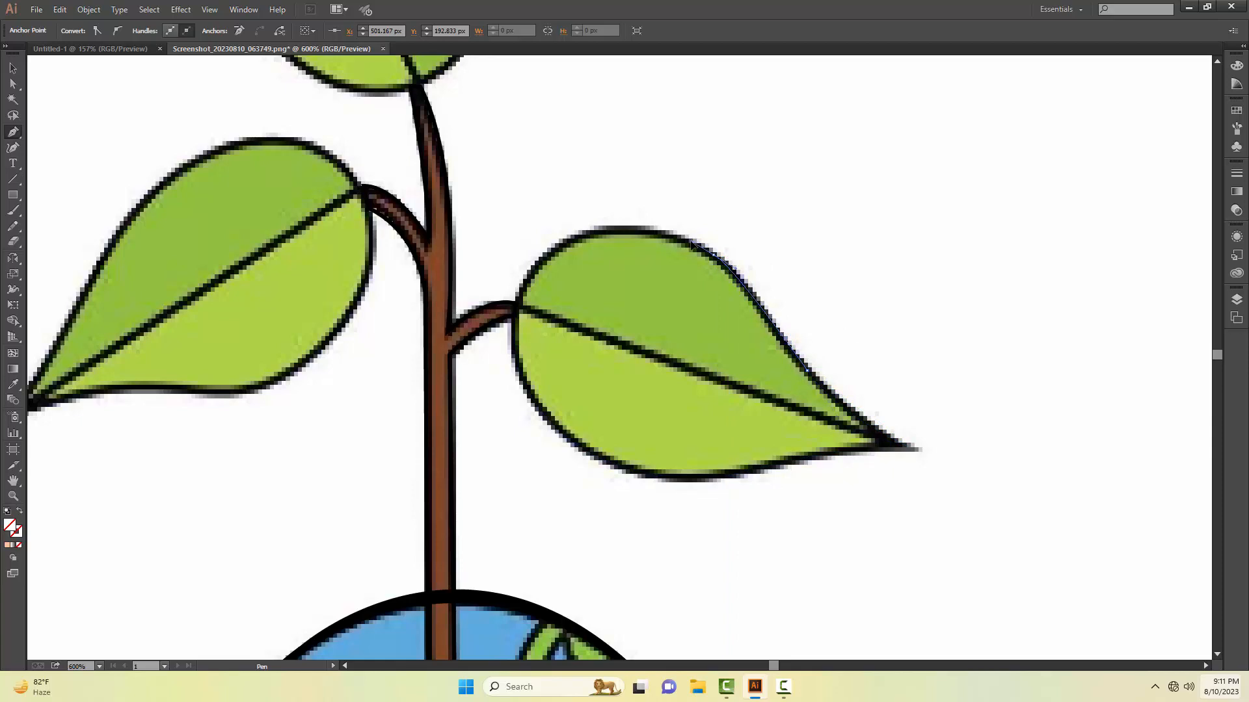
{"action": "key", "text": "ctrl+z"}
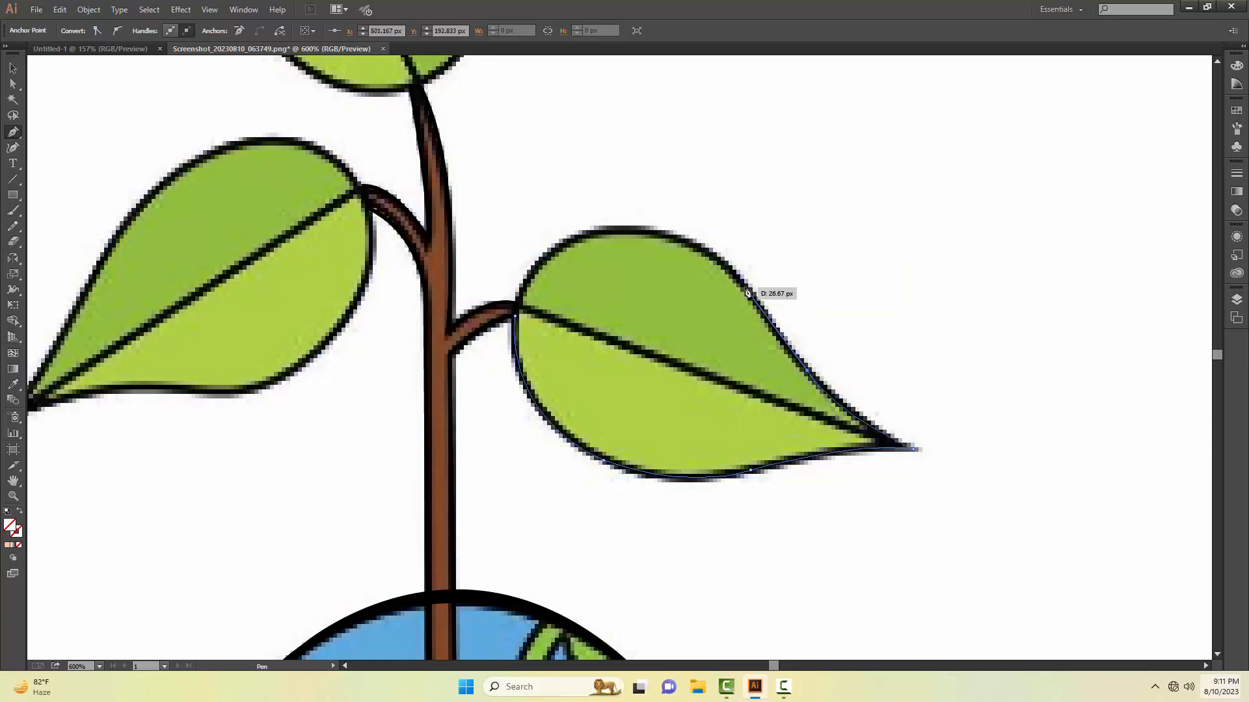
{"action": "mouse_move", "coordinate": [746, 289]}
{"action": "left_mouse_down"}
{"action": "mouse_move", "coordinate": [745, 273]}
{"action": "mouse_move", "coordinate": [751, 286]}
{"action": "left_mouse_up"}
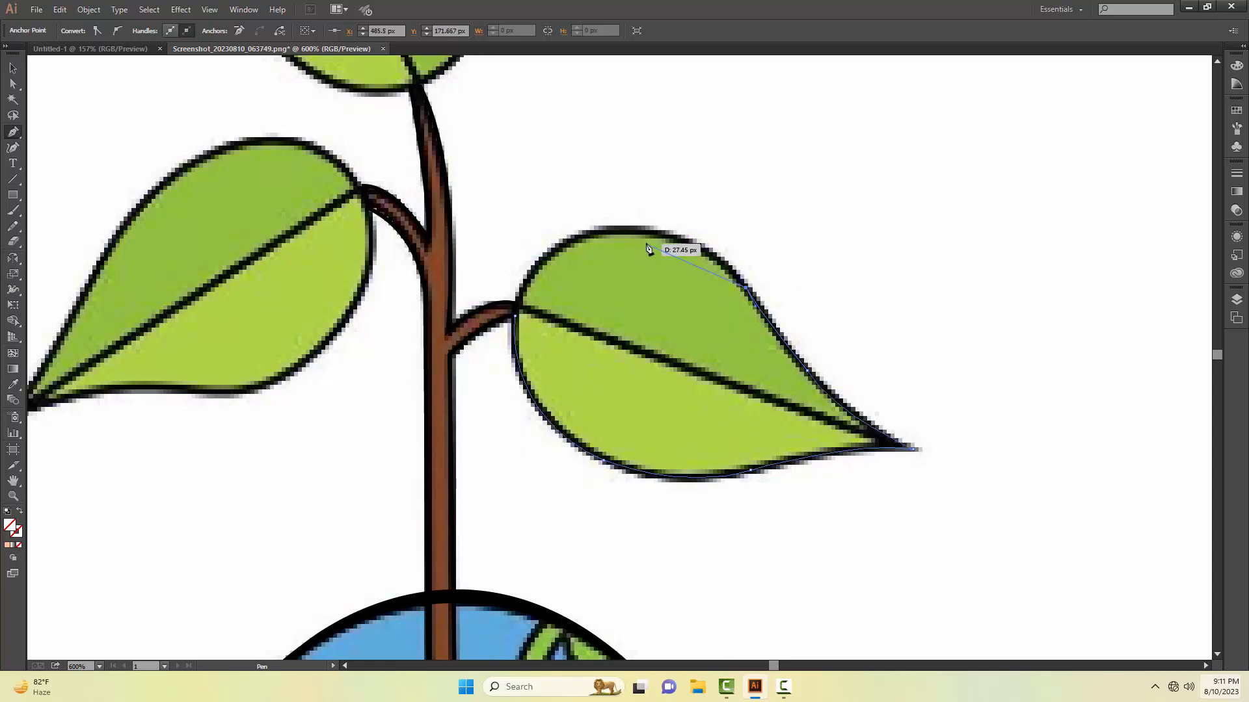
- Curve the right leaf's path over its rounded top back to the branch, close it at the starting anchor, and deselect it
{"action": "left_click_drag", "start_coordinate": [515, 304], "coordinate": [406, 469]}
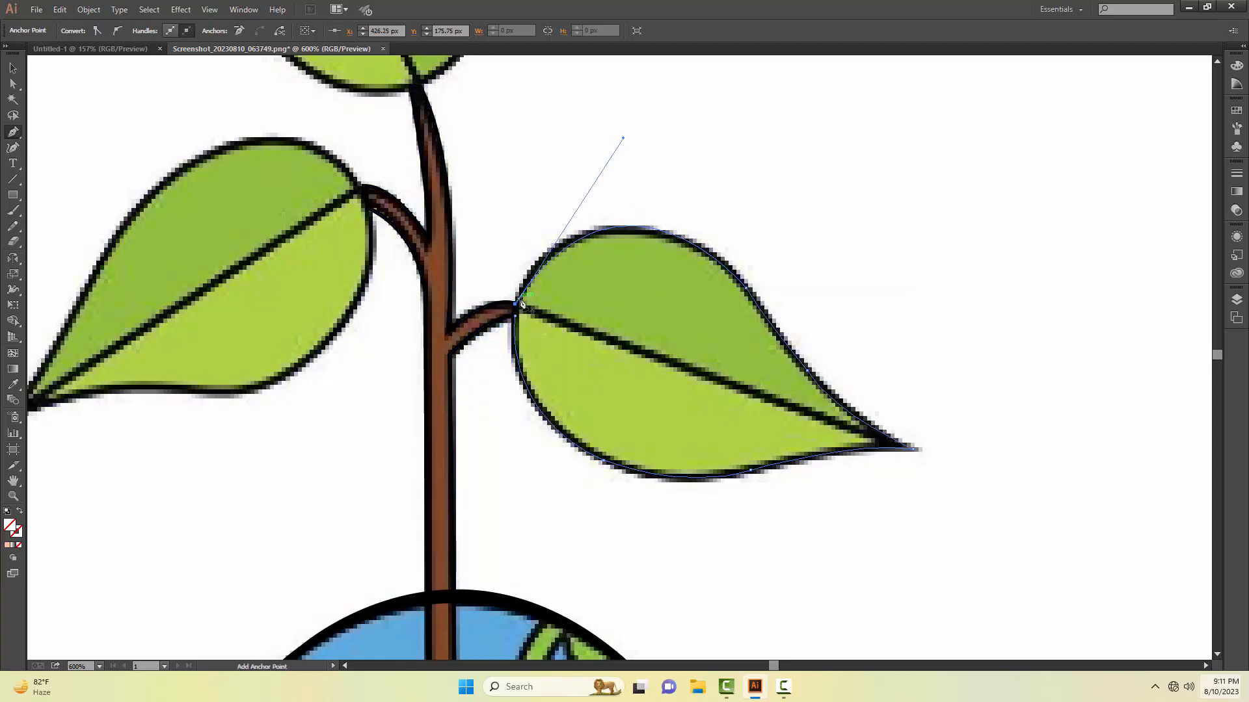
{"action": "left_click", "coordinate": [517, 319]}
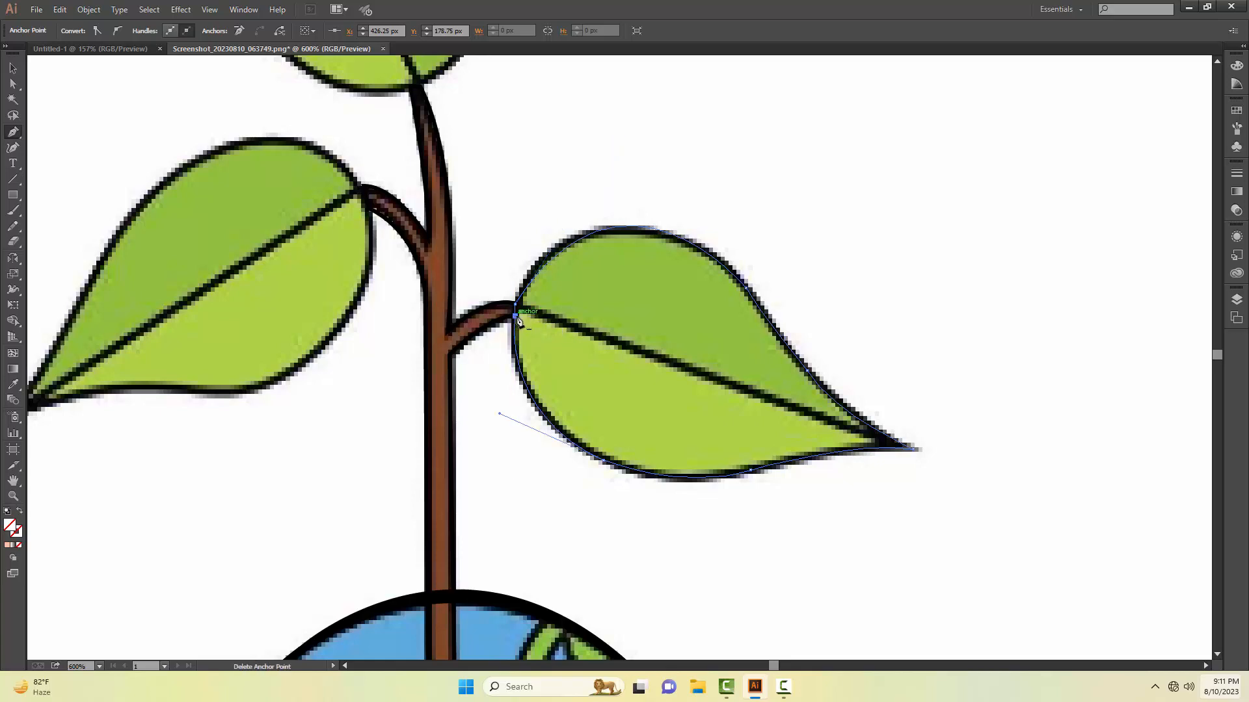
{"action": "key", "text": "v"}
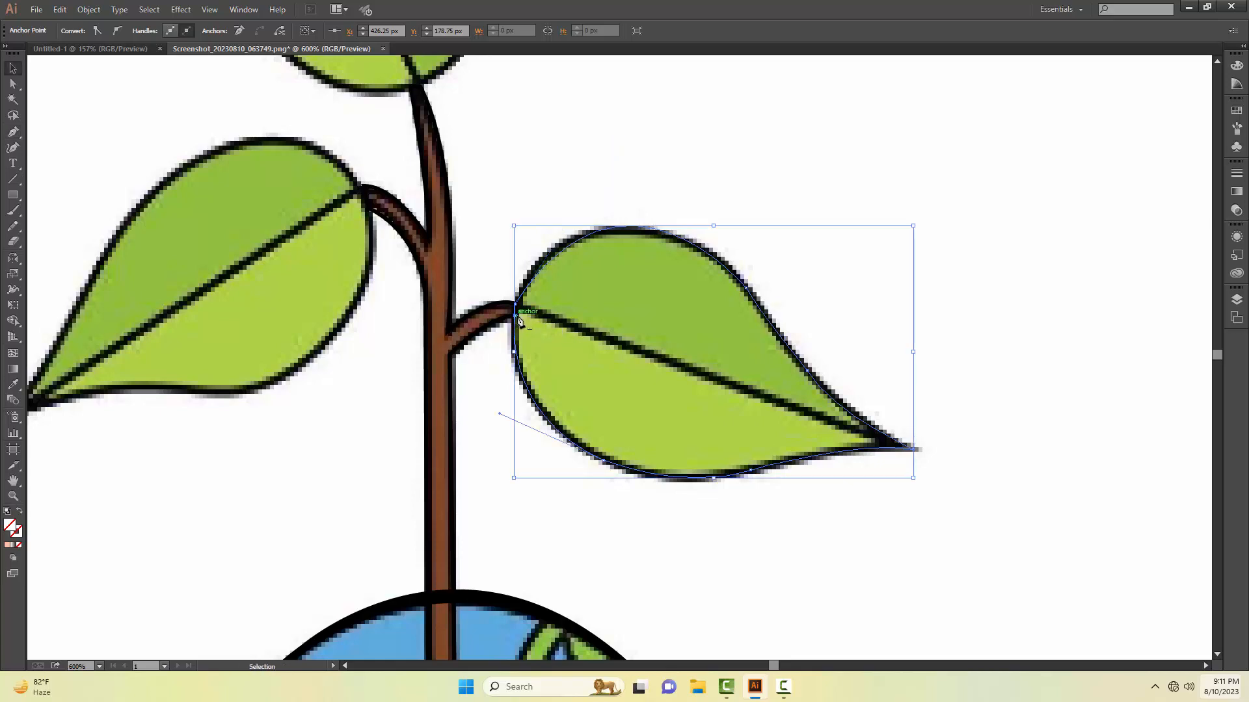
{"action": "left_click", "coordinate": [731, 164]}
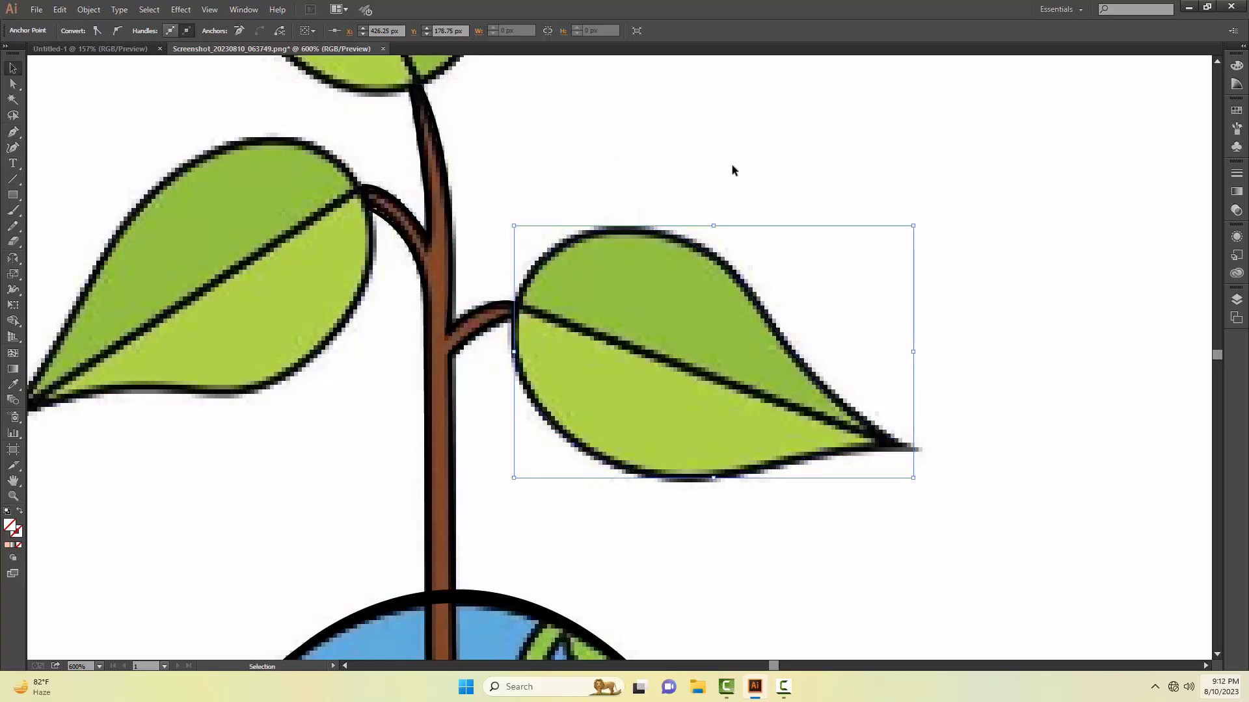
- Apply a stroke to the right leaf's outline and deselect it
{"action": "left_click", "coordinate": [705, 248]}
{"action": "left_click", "coordinate": [188, 30]}
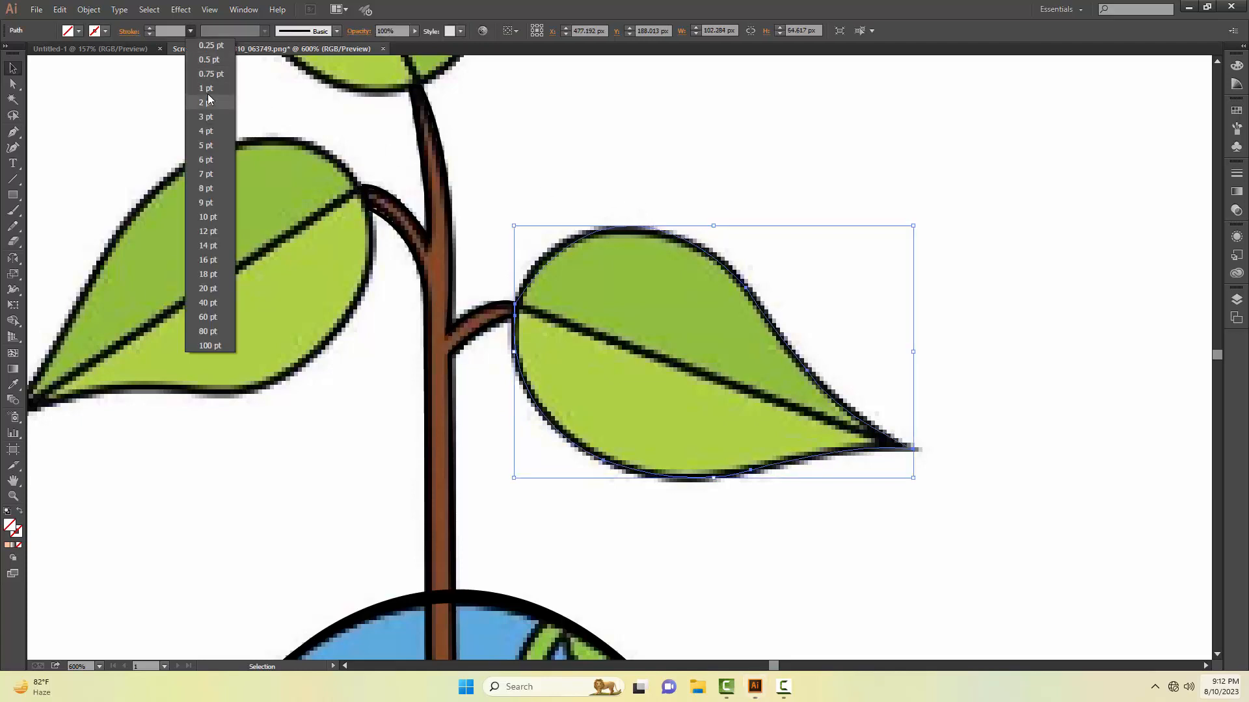
{"action": "left_click", "coordinate": [195, 106]}
{"action": "left_click", "coordinate": [939, 243]}
- With nothing selected, set the default stroke weight to 1 pt for new paths
{"action": "key", "text": "z"}
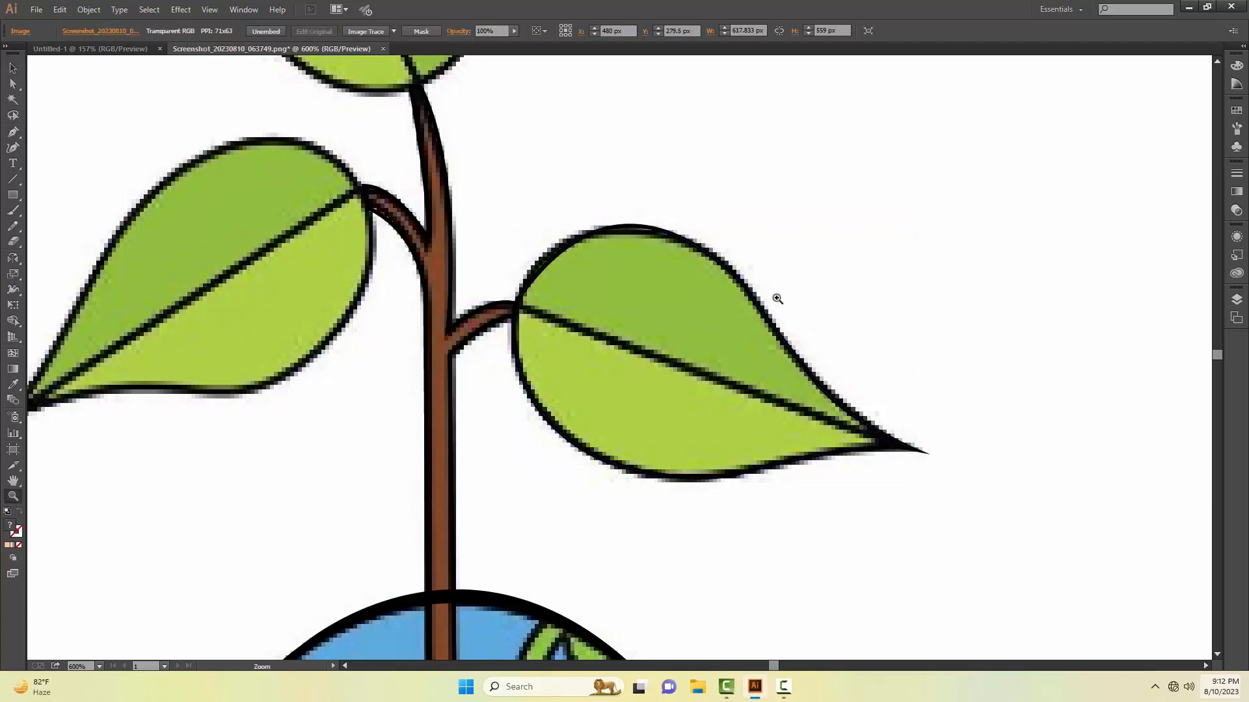
{"action": "left_click", "coordinate": [749, 302], "text": "alt"}
{"action": "left_click", "coordinate": [737, 299], "text": "alt"}
{"action": "left_click", "coordinate": [735, 297], "text": "alt"}
{"action": "left_click", "coordinate": [733, 296], "text": "alt"}
{"action": "key", "text": "v"}
{"action": "left_click", "coordinate": [702, 202]}
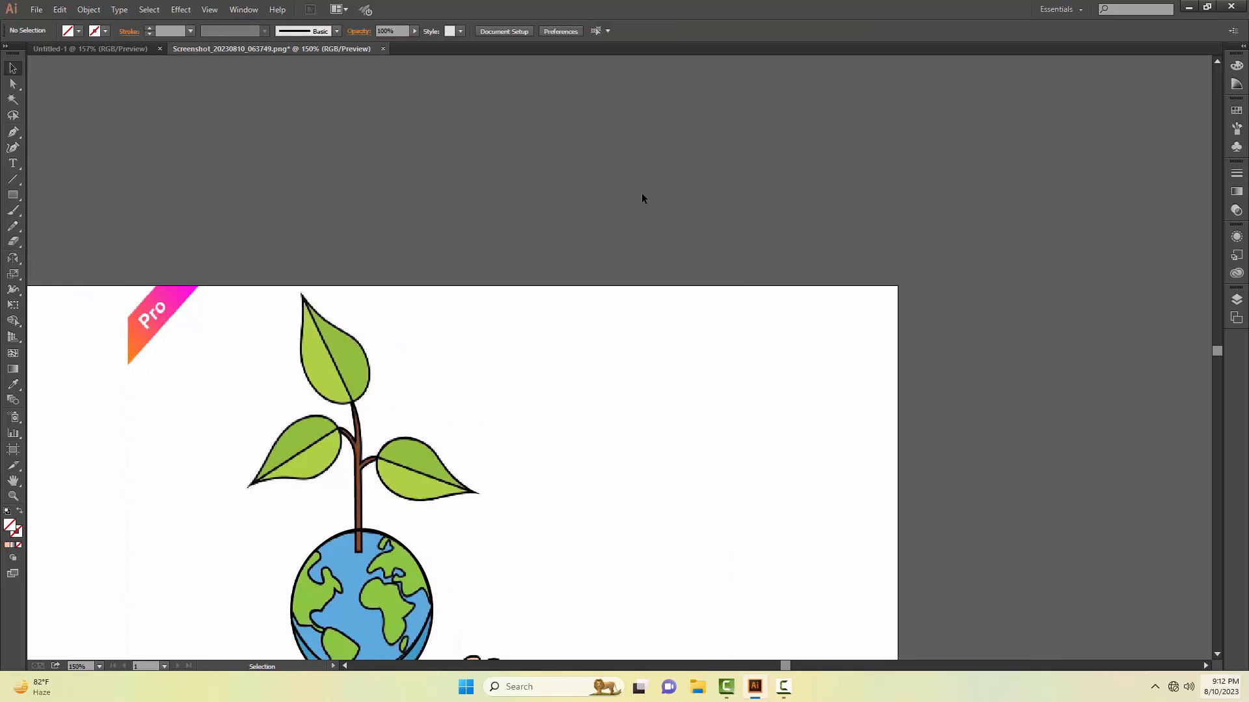
{"action": "left_click", "coordinate": [190, 31]}
{"action": "left_click", "coordinate": [208, 87]}
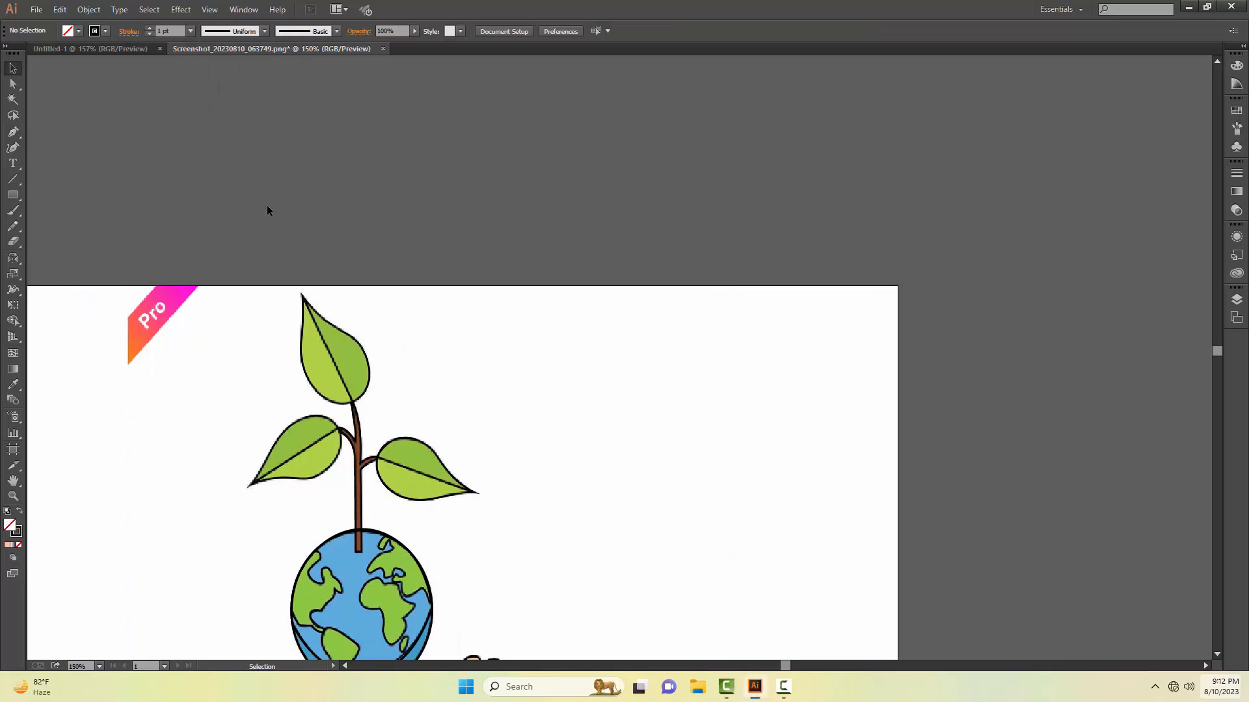
- Draw the right leaf's midrib as a straight Pen line from its branch to the leaf tip and deselect it
{"action": "left_click", "coordinate": [370, 511]}
{"action": "left_click", "coordinate": [584, 477]}
{"action": "left_click", "coordinate": [635, 375]}
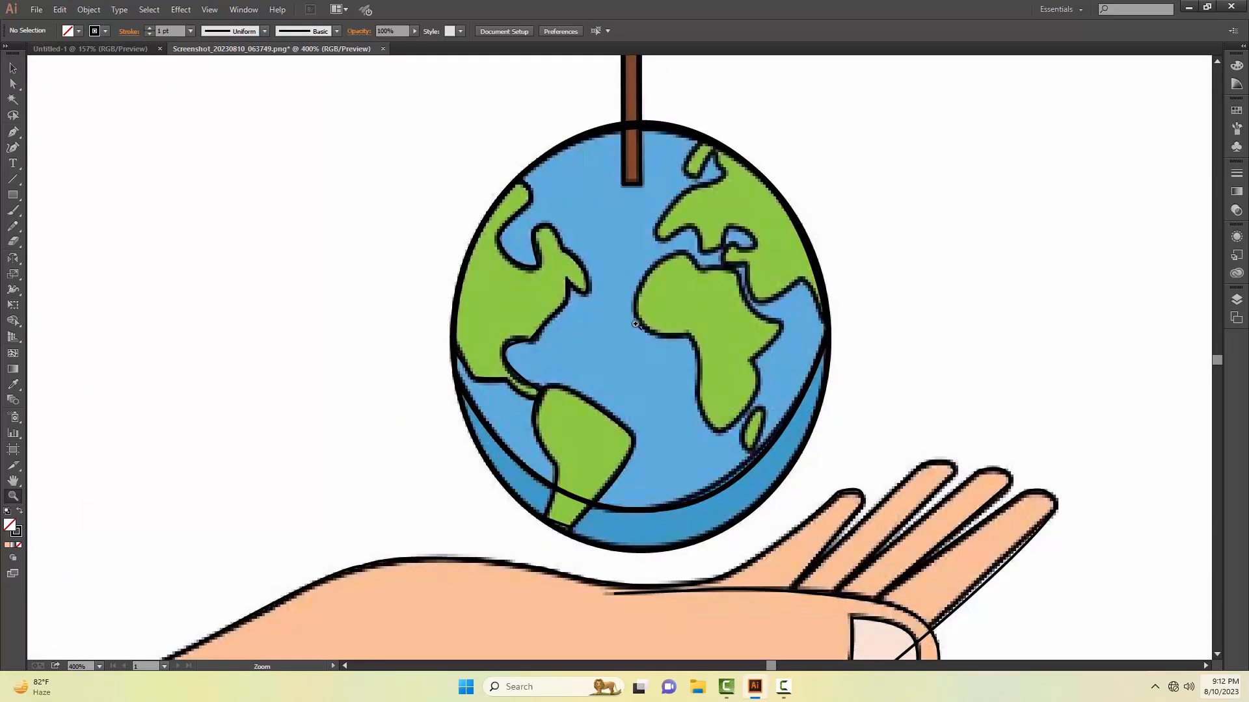
{"action": "left_click", "coordinate": [635, 330]}
{"action": "key", "text": "space"}
{"action": "left_click_drag", "start_coordinate": [646, 195], "coordinate": [664, 469]}
{"action": "left_click_drag", "start_coordinate": [648, 154], "coordinate": [611, 431]}
{"action": "key", "text": "v"}
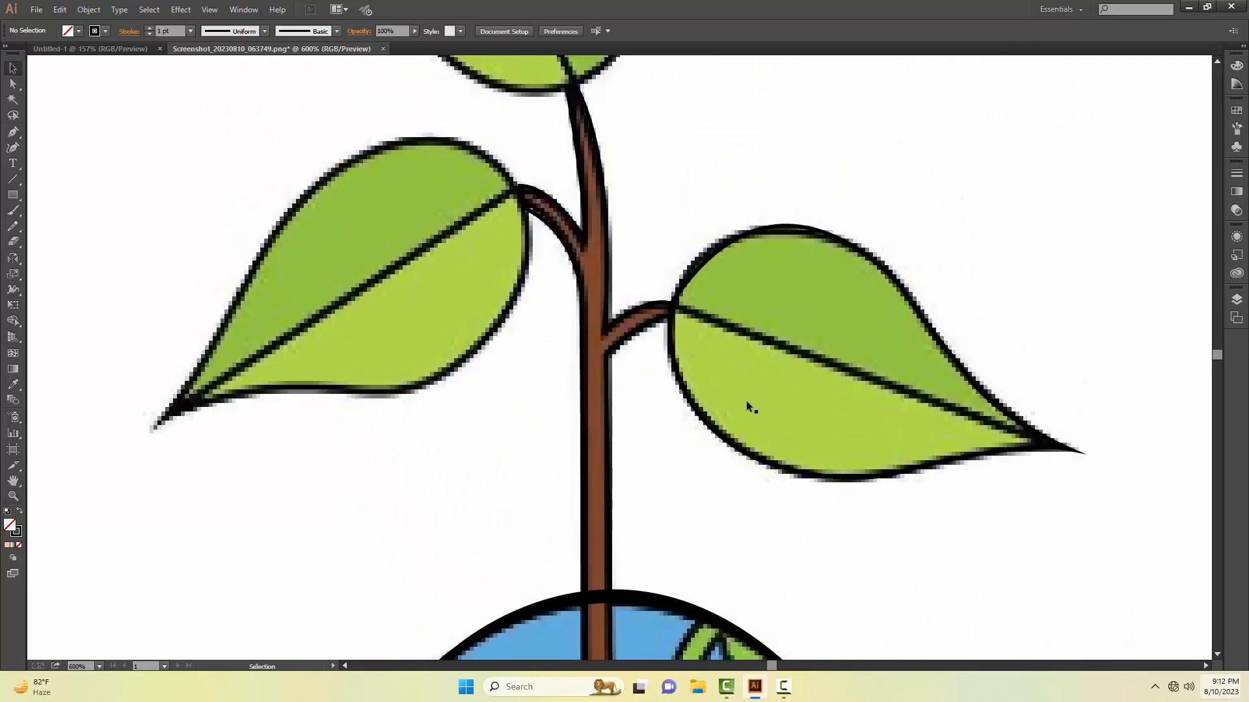
{"action": "key", "text": "p"}
{"action": "left_click", "coordinate": [672, 304]}
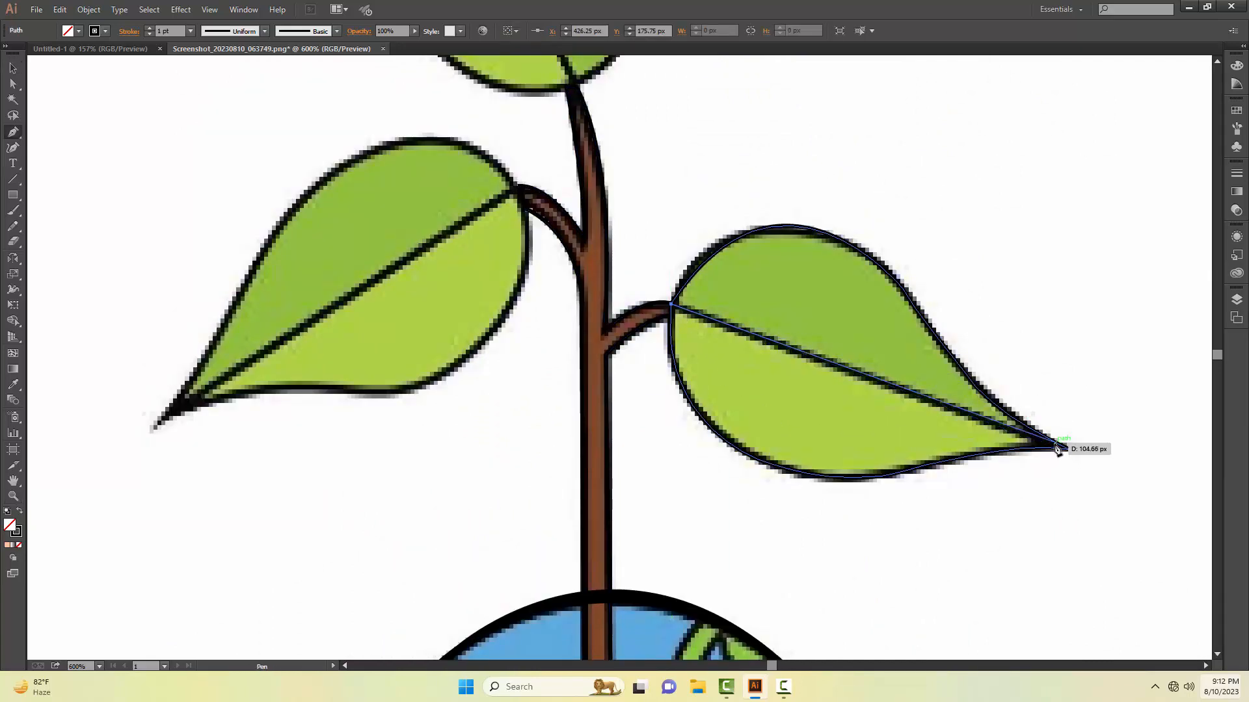
{"action": "left_click", "coordinate": [1050, 447]}
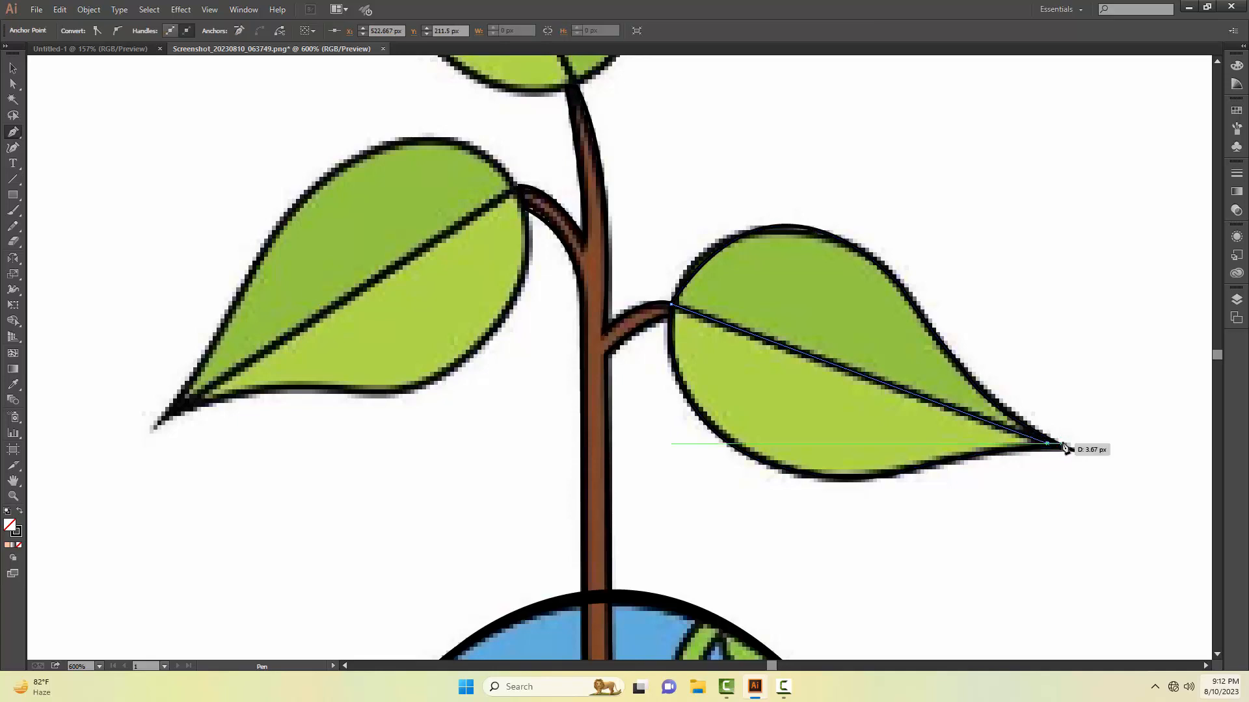
{"action": "key", "text": "v"}
{"action": "left_click", "coordinate": [961, 231]}
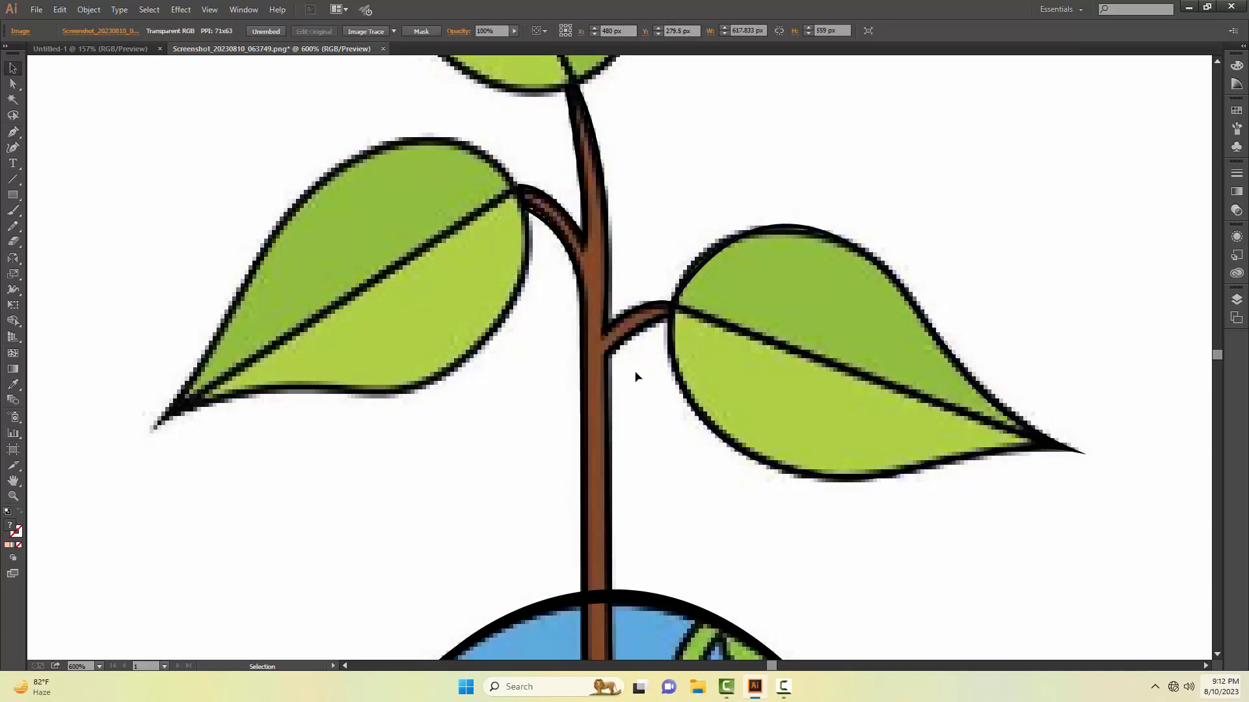
- Start the left leaf's outline with a Pen anchor where the leaf meets its branch
{"action": "left_click_drag", "start_coordinate": [461, 321], "coordinate": [629, 433]}
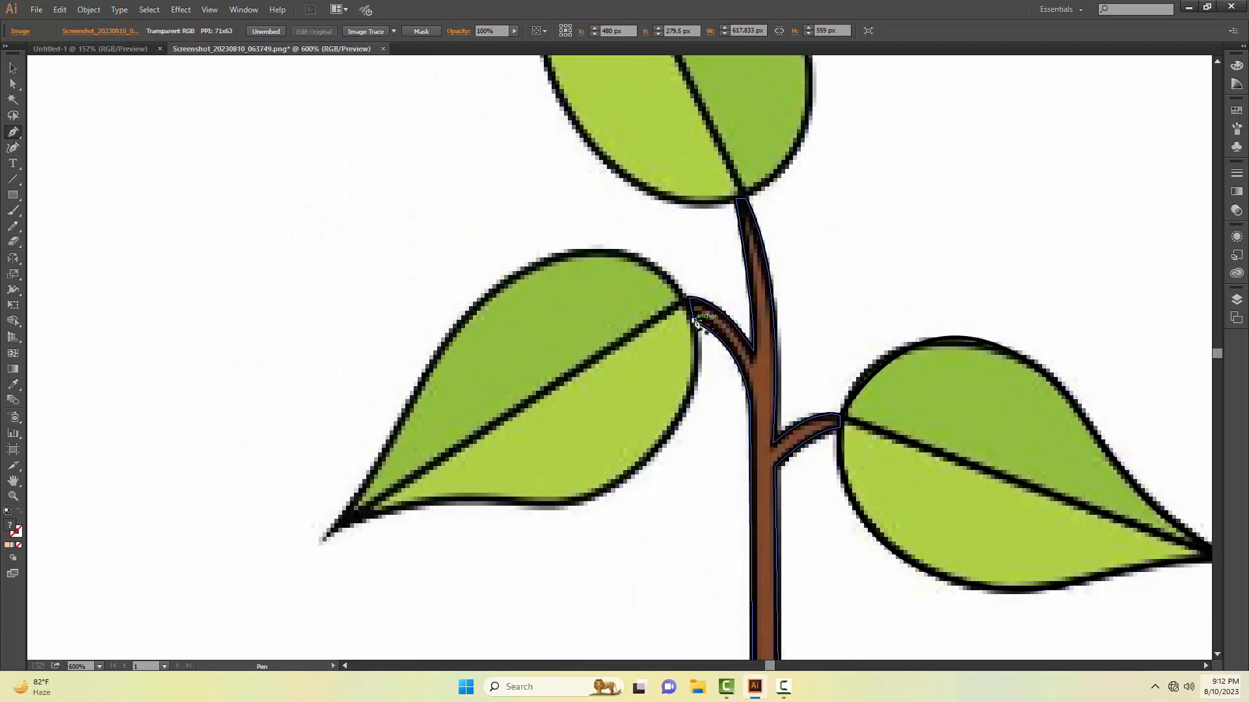
{"action": "left_click", "coordinate": [695, 321]}
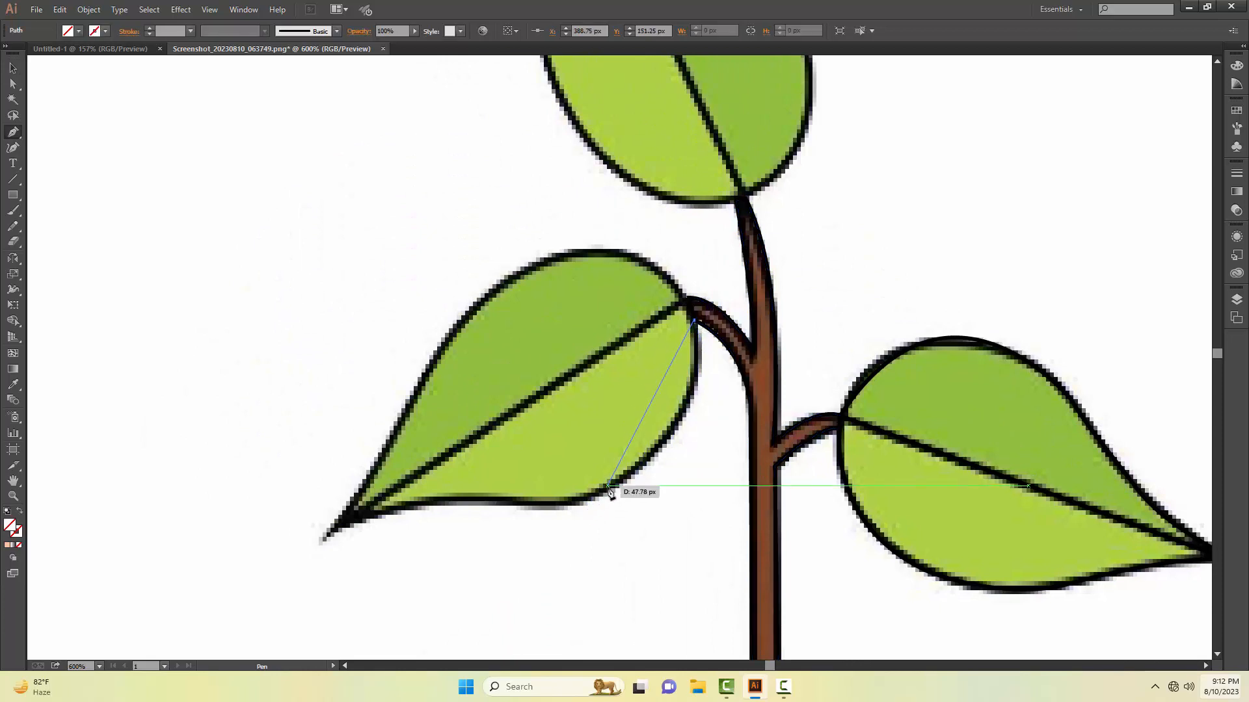
{"action": "left_click_drag", "start_coordinate": [610, 491], "coordinate": [494, 565]}
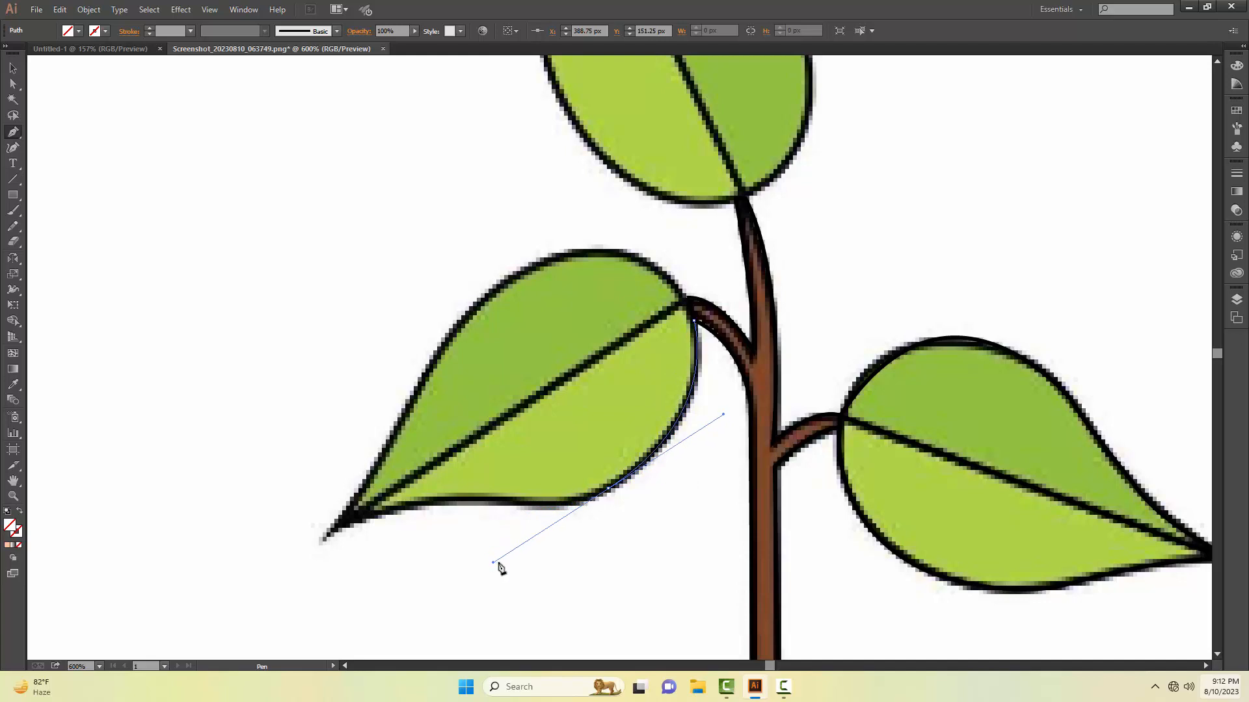
{"action": "left_click_drag", "start_coordinate": [608, 489], "coordinate": [357, 513]}
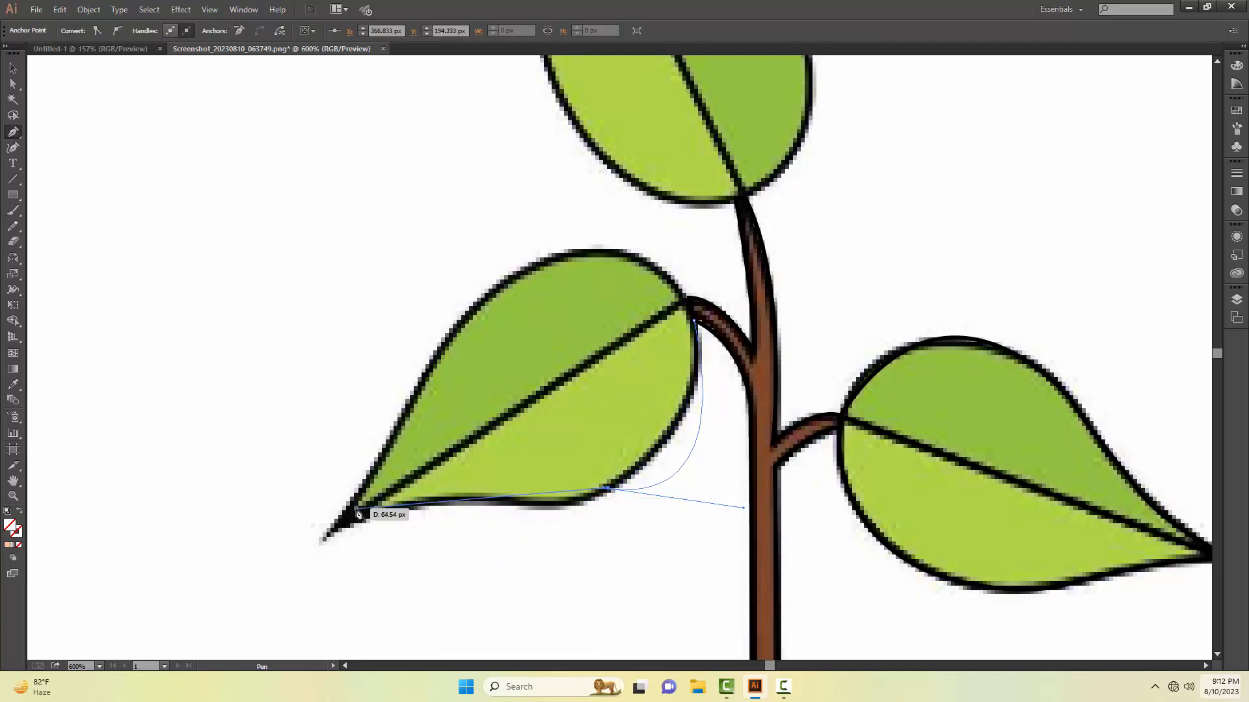
{"action": "key", "text": "ctrl+z"}
{"action": "key", "text": "ctrl+z"}
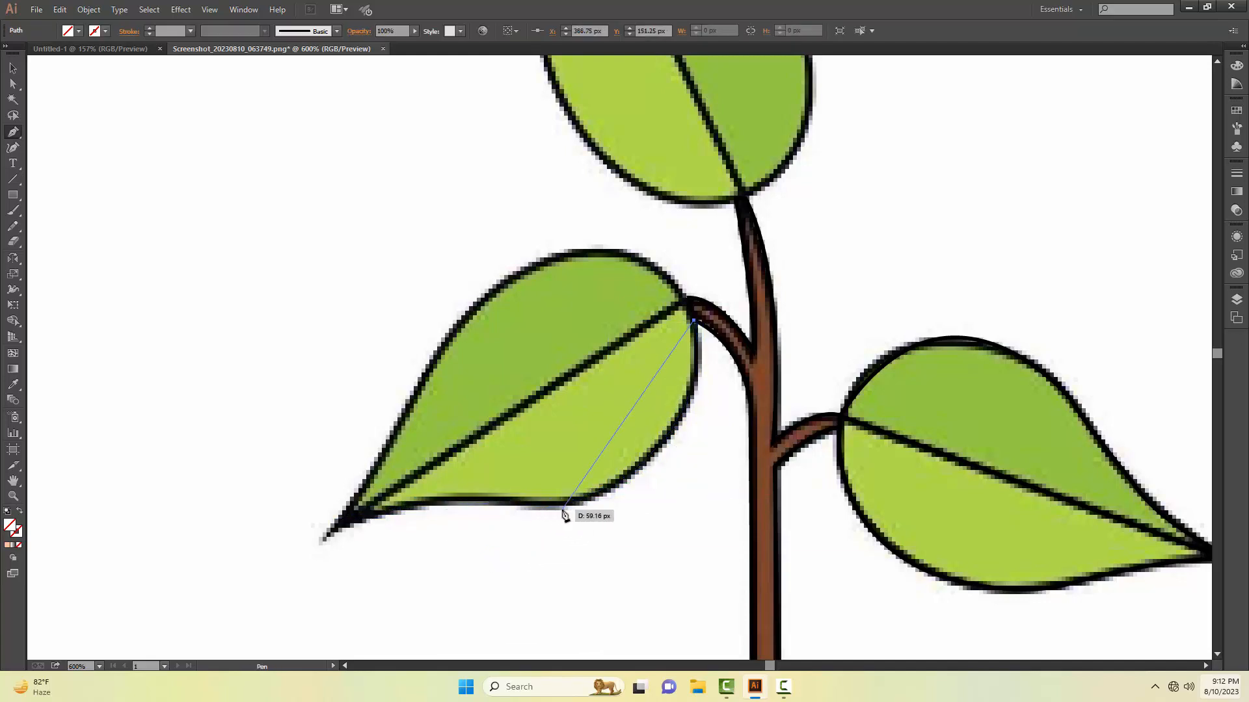
- Trace the left leaf's lower edge with curved Pen segments from the branch around to the leaf tip
{"action": "left_click_drag", "start_coordinate": [613, 487], "coordinate": [515, 536]}
{"action": "left_click_drag", "start_coordinate": [513, 545], "coordinate": [460, 506]}
{"action": "left_click", "coordinate": [614, 486]}
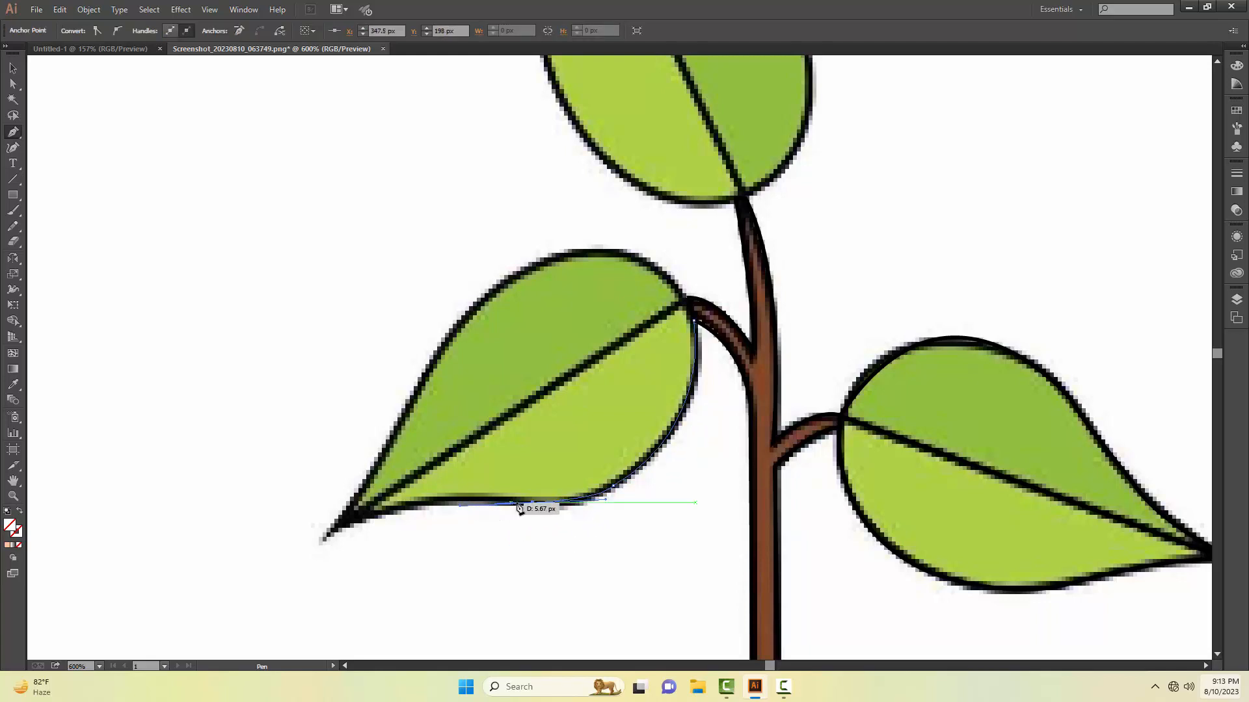
{"action": "left_click", "coordinate": [533, 503]}
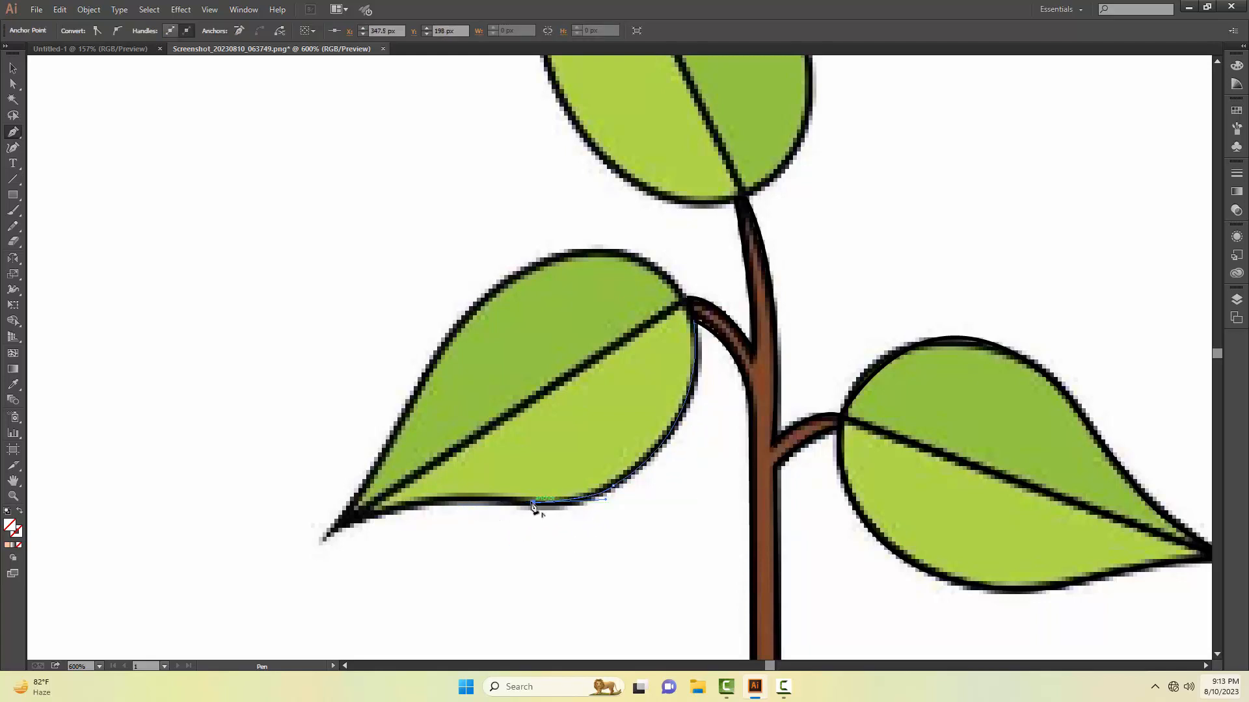
{"action": "left_click_drag", "start_coordinate": [326, 538], "coordinate": [272, 583]}
{"action": "left_click", "coordinate": [326, 537]}
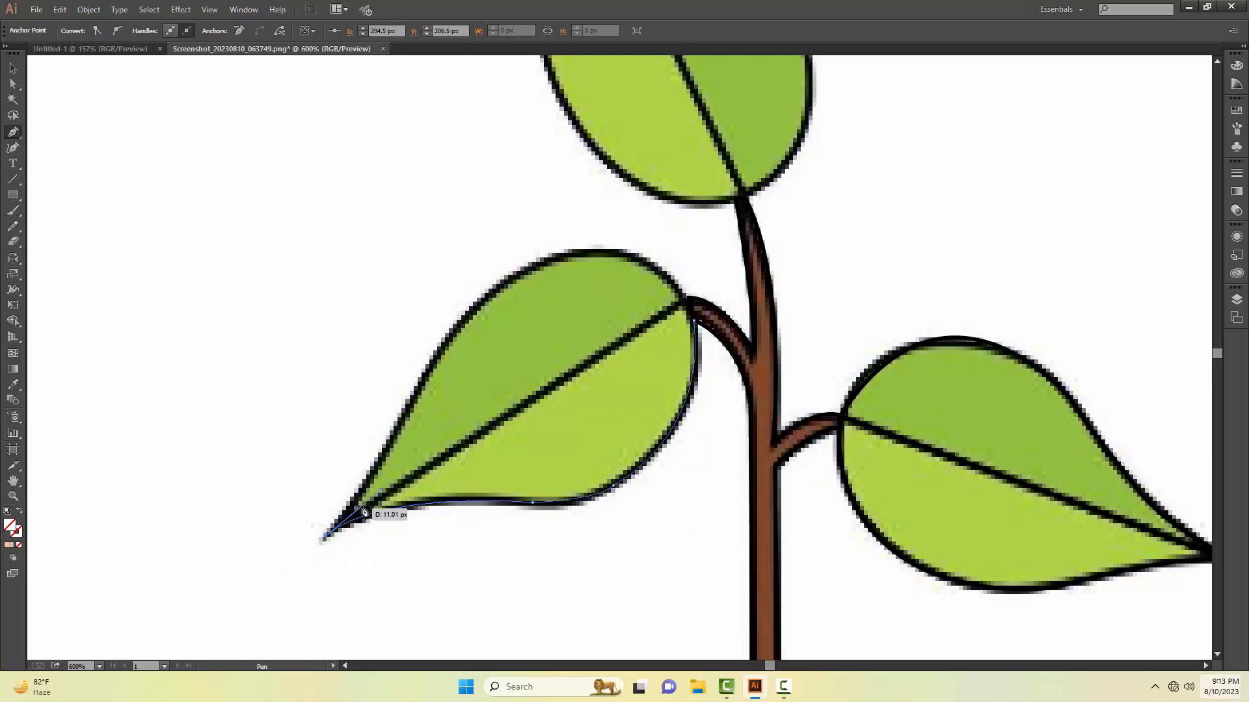
- Trace the left leaf's upper edge from the tip back to the branch, close the path at its starting anchor, and deselect it
{"action": "left_click", "coordinate": [427, 358]}
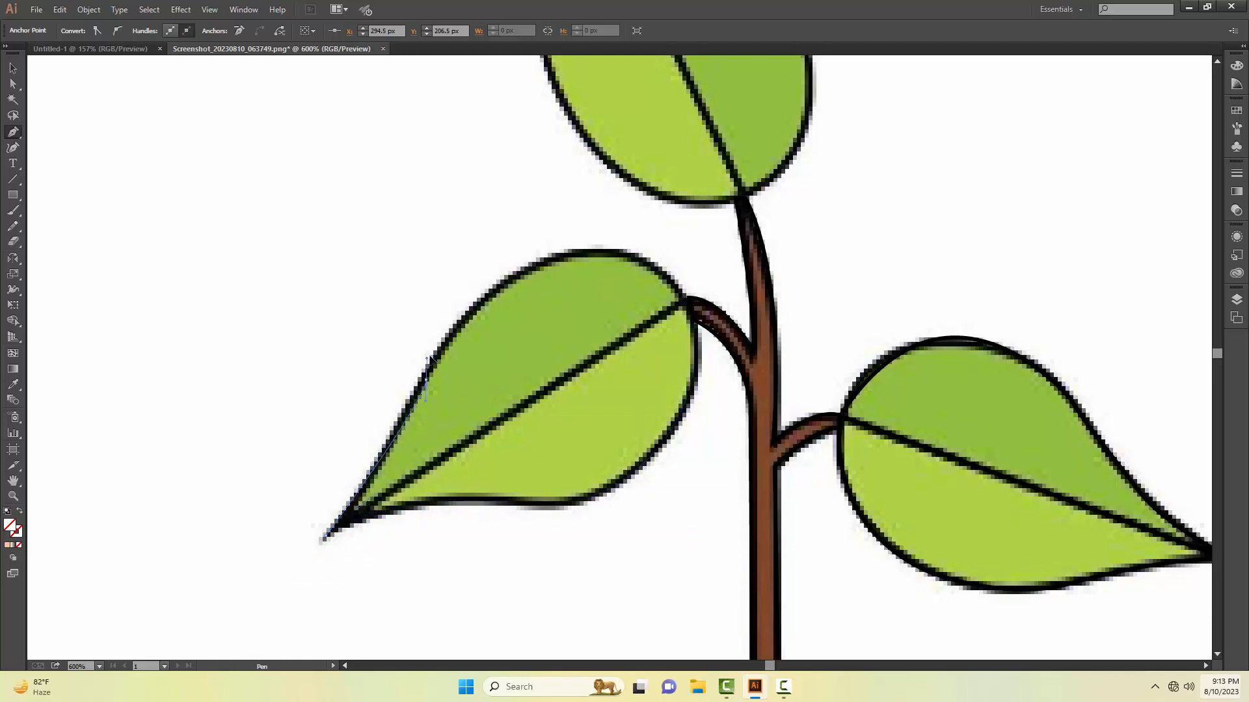
{"action": "left_click_drag", "start_coordinate": [441, 350], "coordinate": [440, 350]}
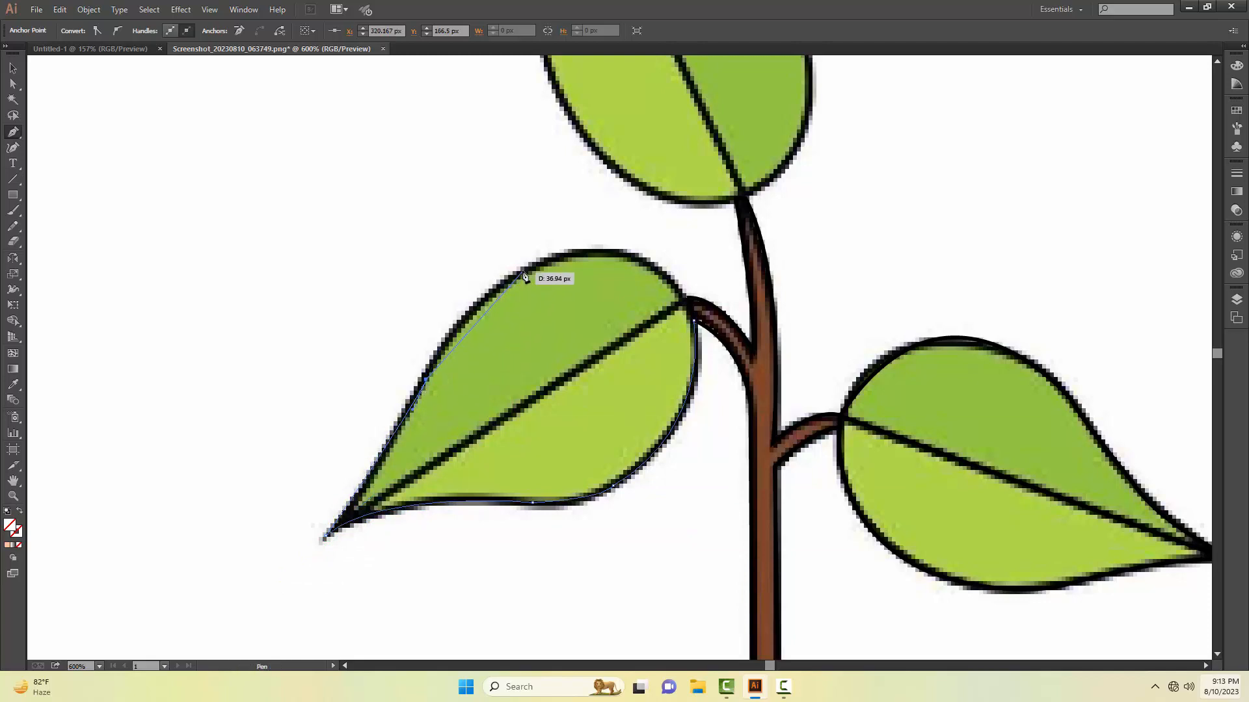
{"action": "left_click_drag", "start_coordinate": [523, 271], "coordinate": [564, 262]}
{"action": "left_click", "coordinate": [525, 272]}
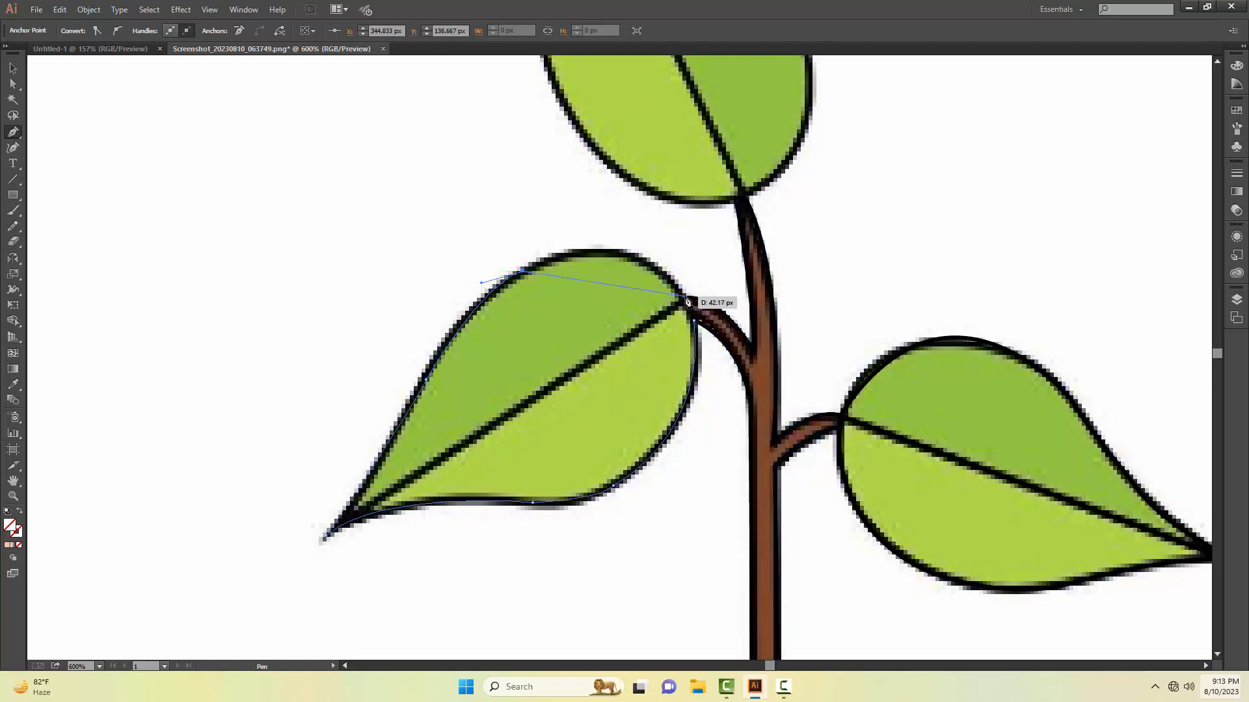
{"action": "left_click_drag", "start_coordinate": [684, 299], "coordinate": [738, 384]}
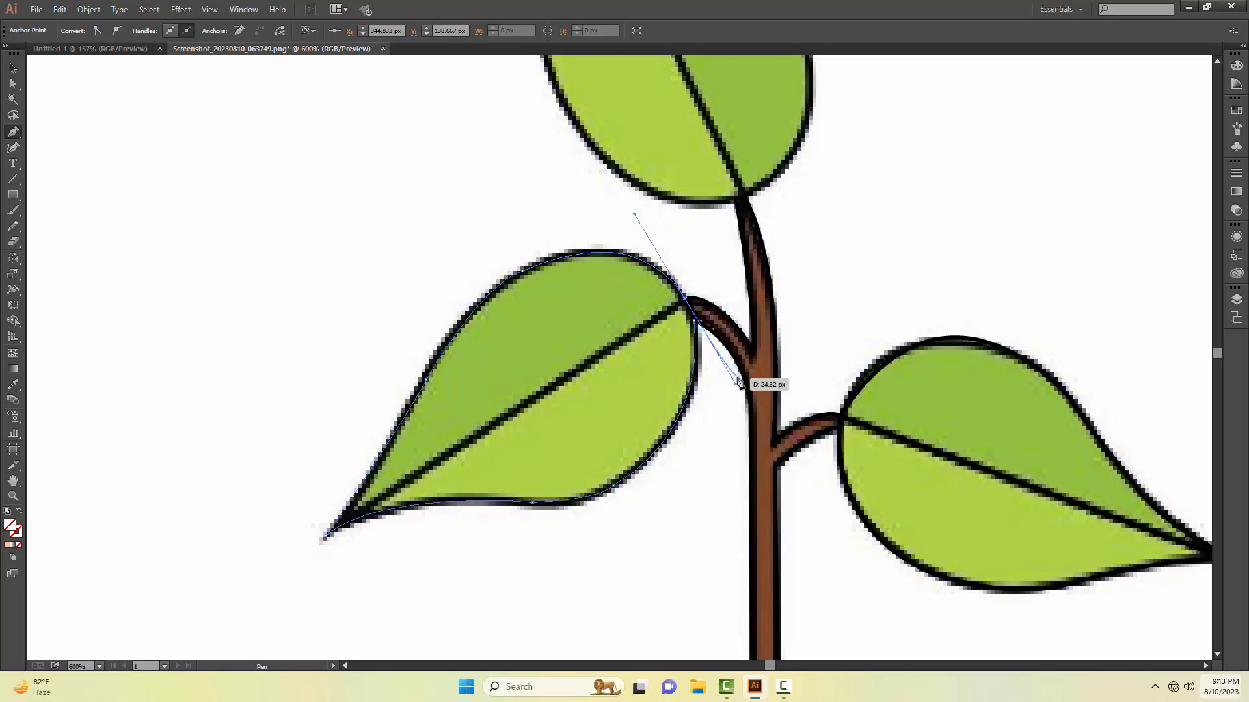
{"action": "left_click", "coordinate": [685, 300]}
{"action": "left_click", "coordinate": [694, 320]}
{"action": "key", "text": "v"}
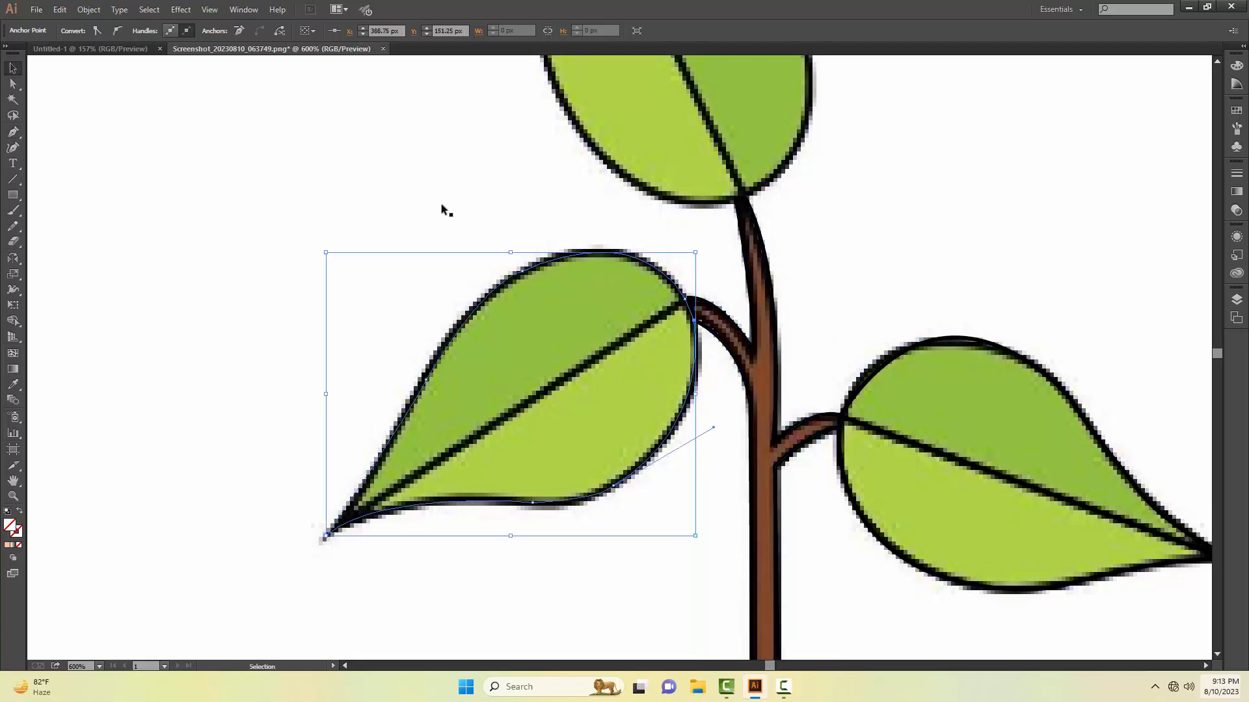
{"action": "left_click", "coordinate": [495, 259]}
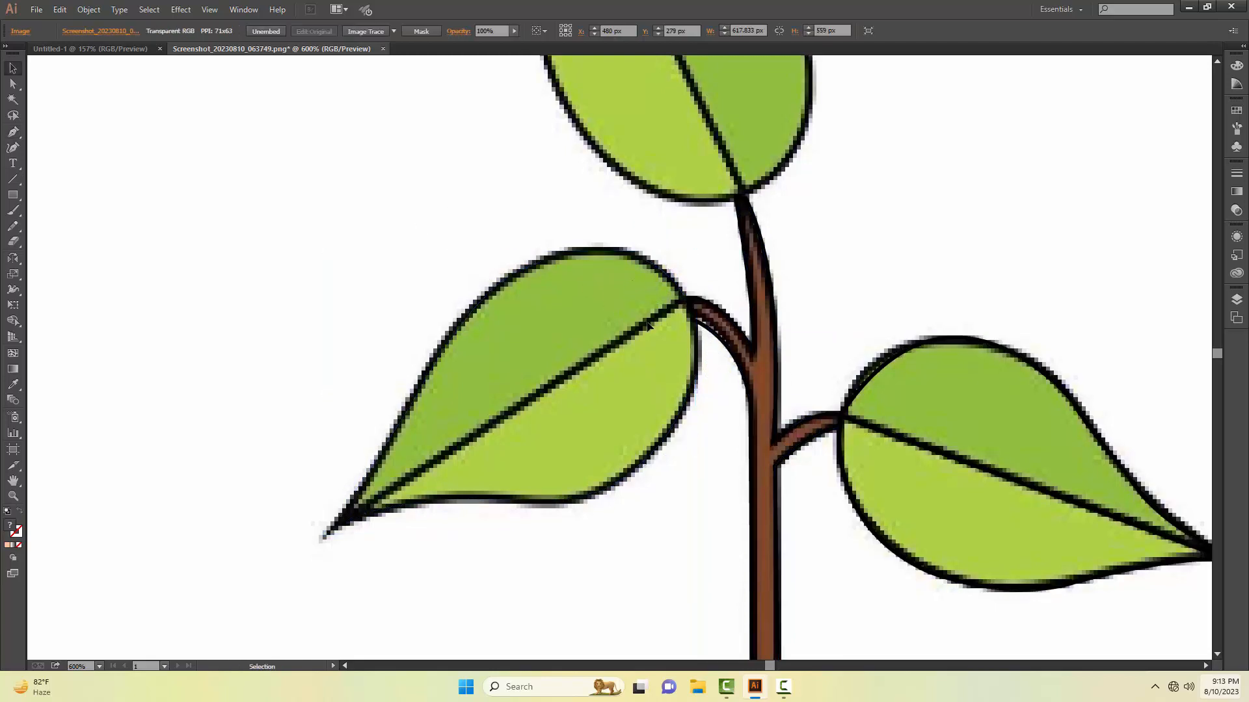
- Draw the left leaf's midrib as a straight Pen line from its branch to near the leaf tip and deselect it
{"action": "left_click_drag", "start_coordinate": [651, 334], "coordinate": [651, 335]}
{"action": "key", "text": "p"}
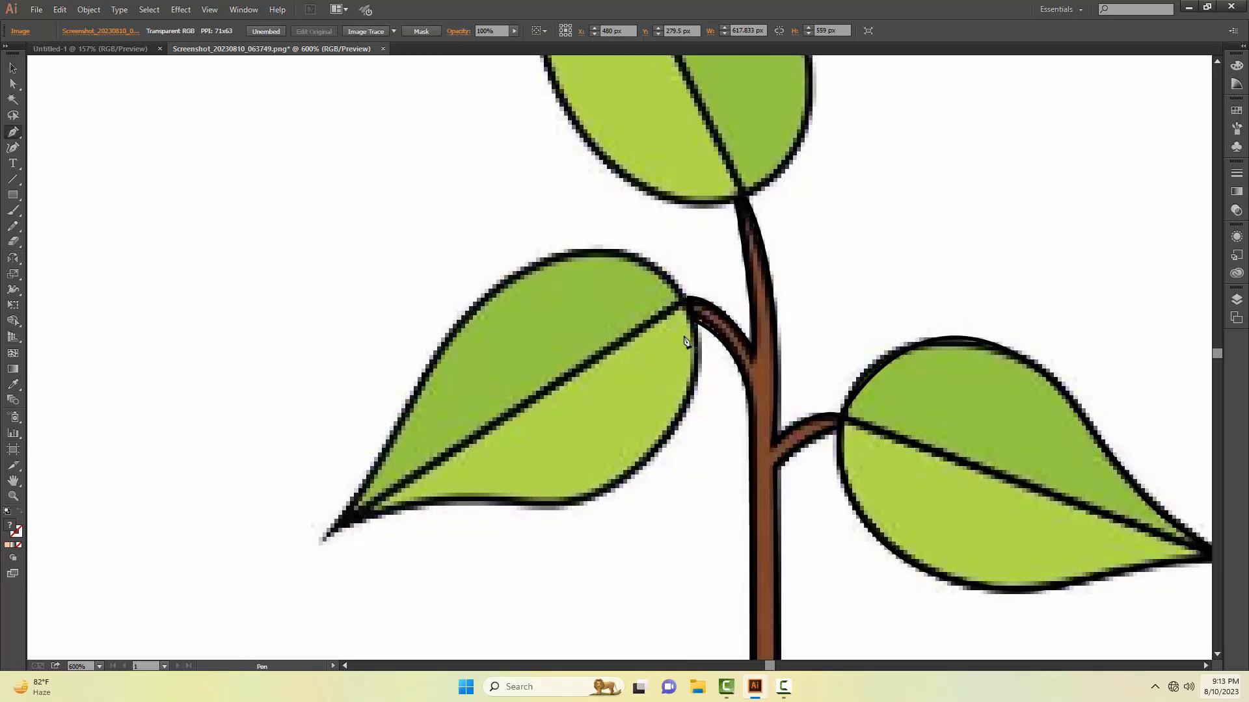
{"action": "left_click", "coordinate": [686, 300]}
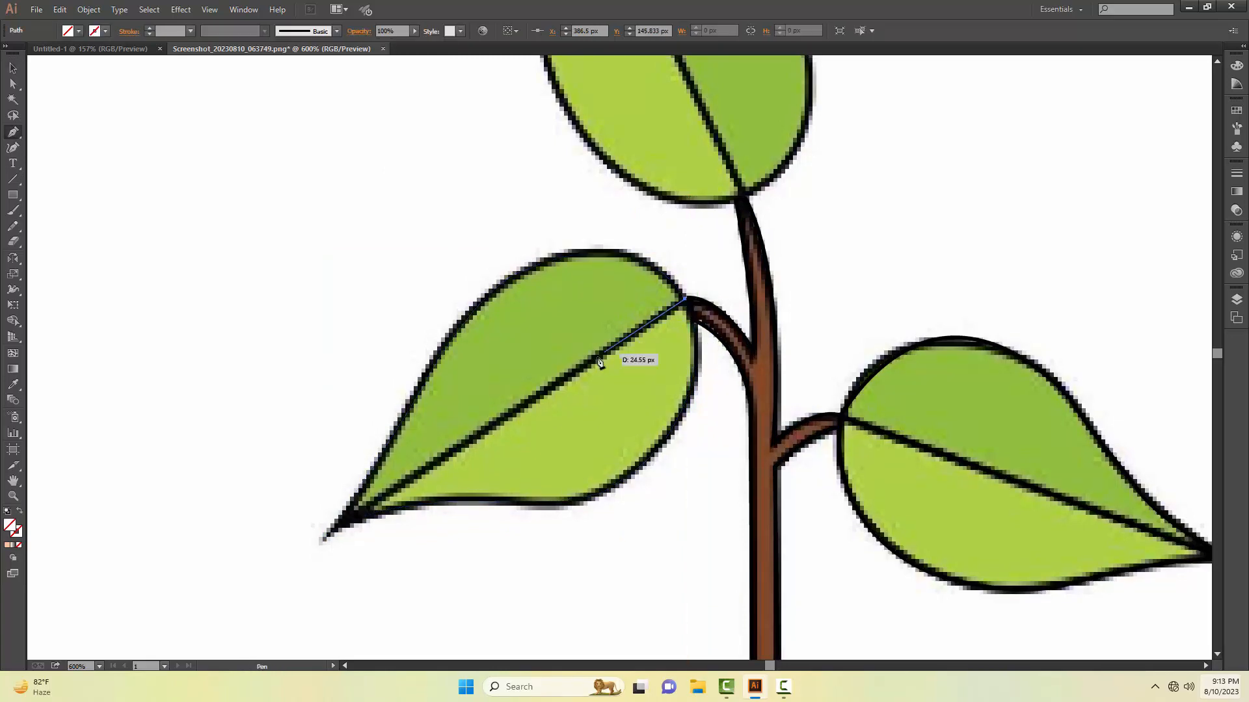
{"action": "left_click", "coordinate": [358, 513]}
{"action": "key", "text": "v"}
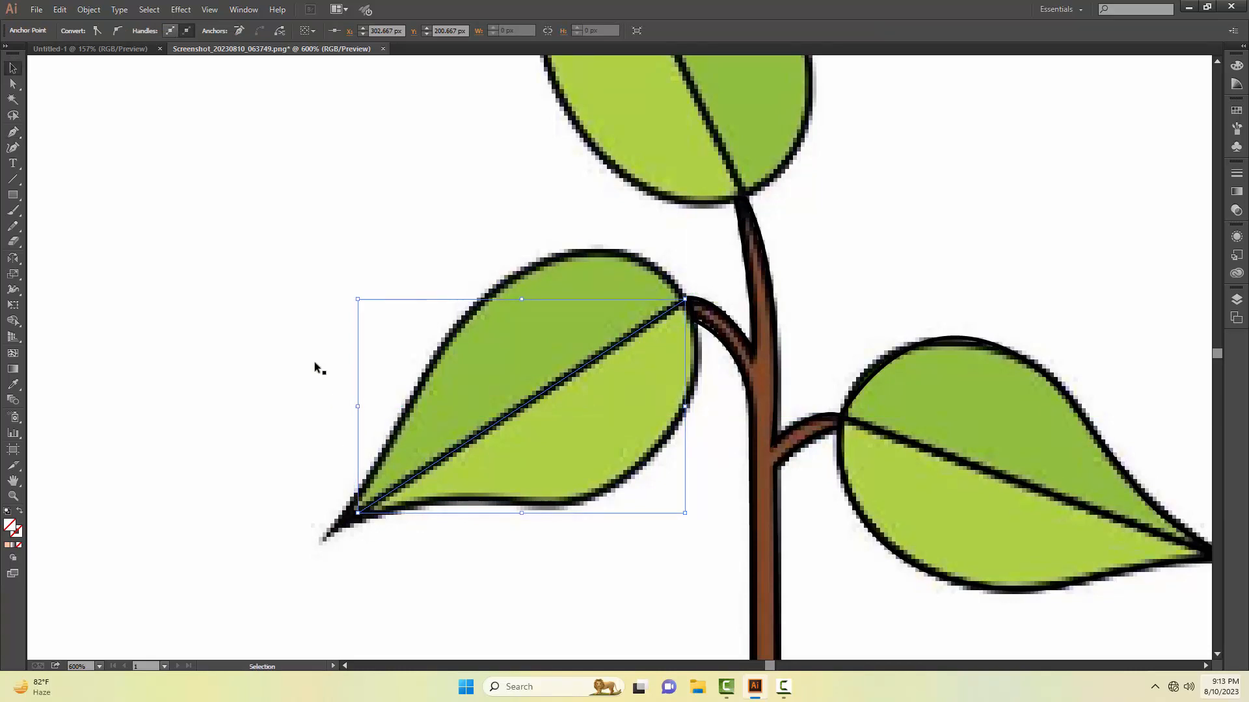
{"action": "left_click", "coordinate": [316, 364]}
{"action": "left_click_drag", "start_coordinate": [629, 244], "coordinate": [496, 552]}
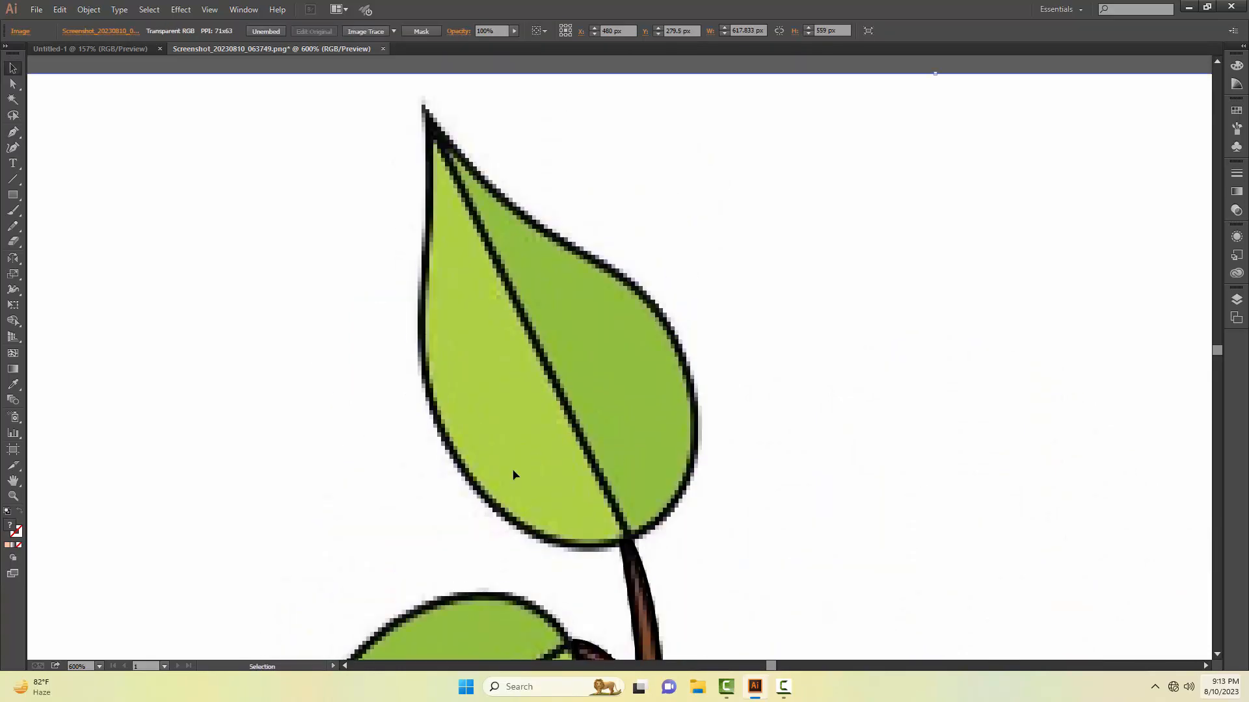
{"action": "left_click", "coordinate": [627, 540]}
{"action": "left_click_drag", "start_coordinate": [688, 363], "coordinate": [697, 325]}
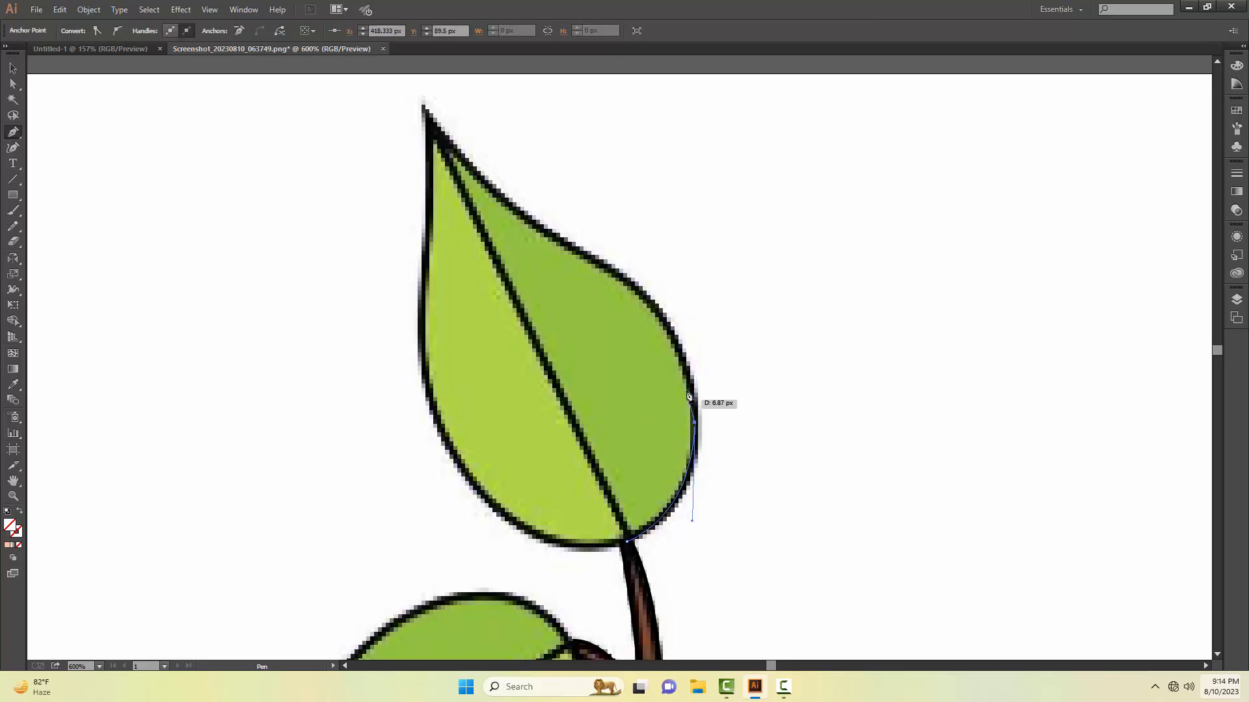
{"action": "left_click_drag", "start_coordinate": [639, 289], "coordinate": [591, 253]}
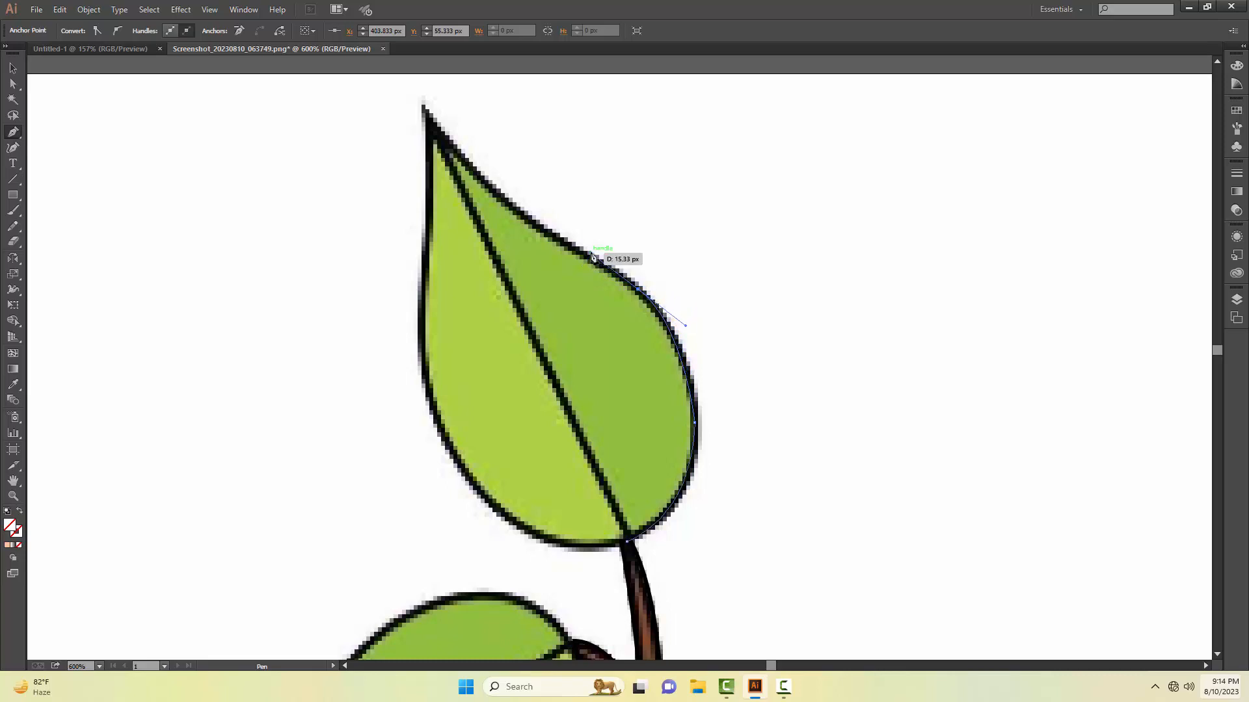
{"action": "key", "text": "ctrl+z"}
{"action": "key", "text": "ctrl+z"}
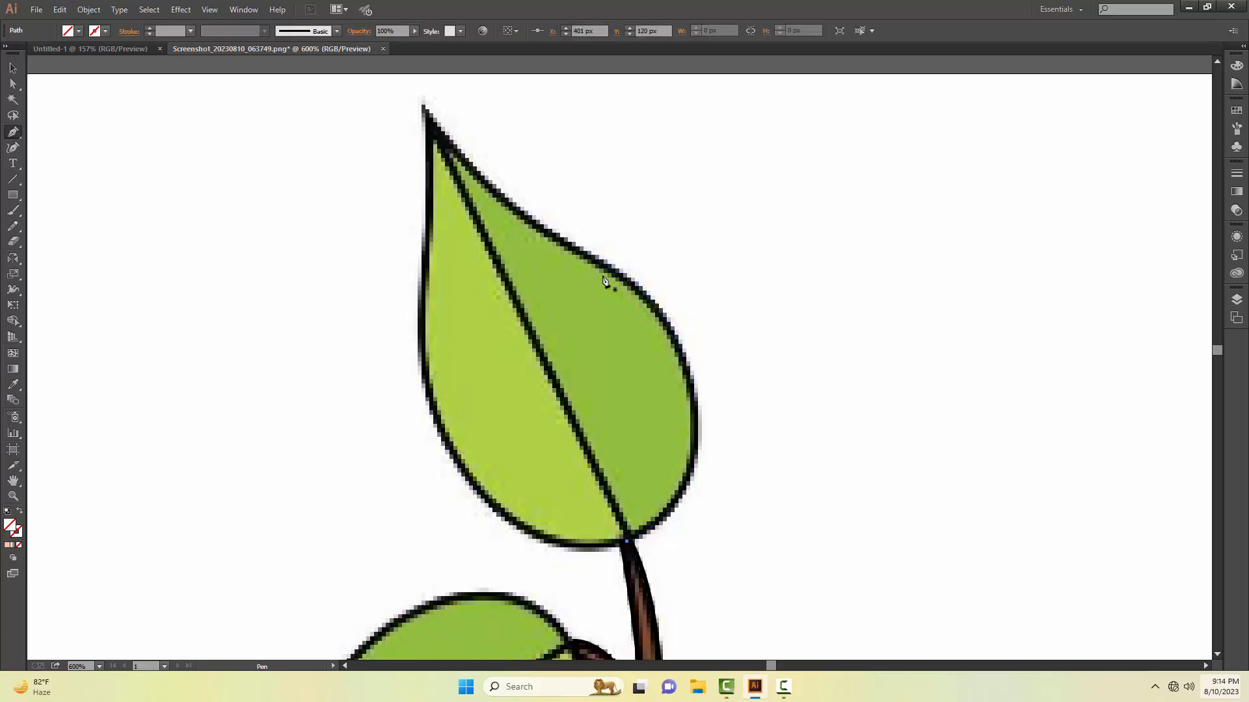
{"action": "left_click", "coordinate": [696, 422]}
{"action": "left_click_drag", "start_coordinate": [633, 544], "coordinate": [530, 540]}
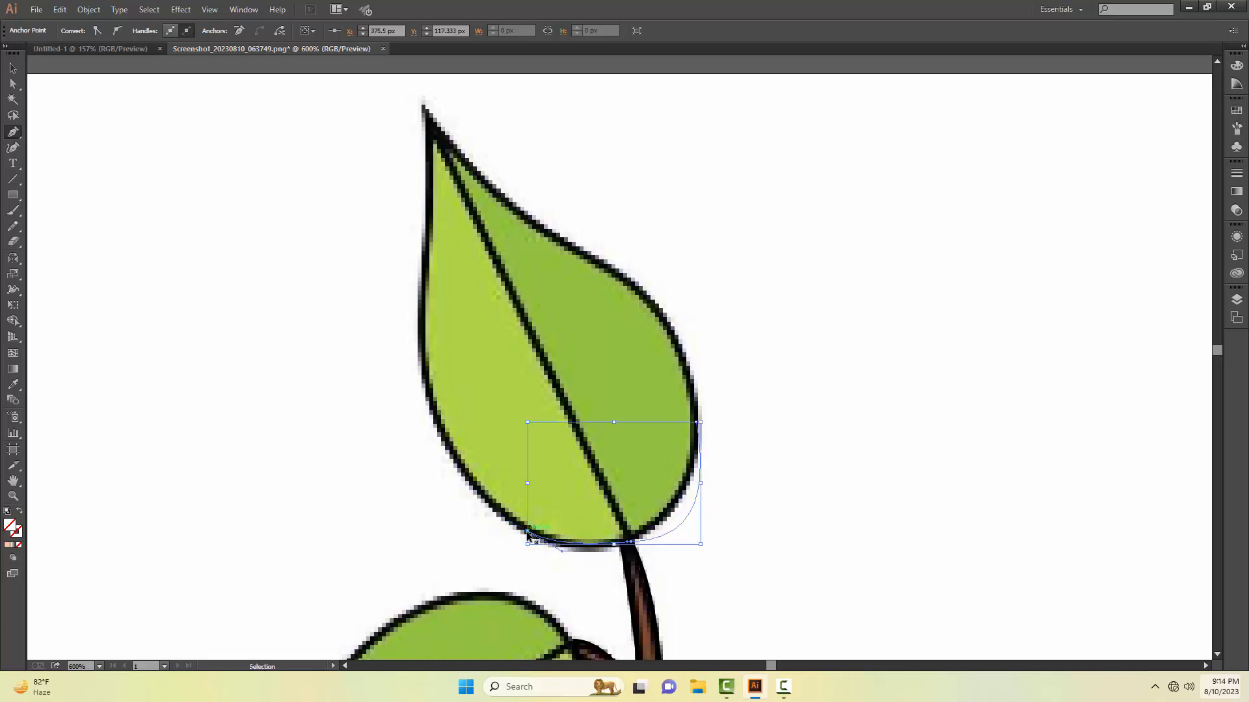
{"action": "key", "text": "ctrl+z"}
{"action": "key", "text": "ctrl+z"}
{"action": "key", "text": "ctrl+z"}
{"action": "key", "text": "ctrl+z"}
{"action": "key", "text": "z"}
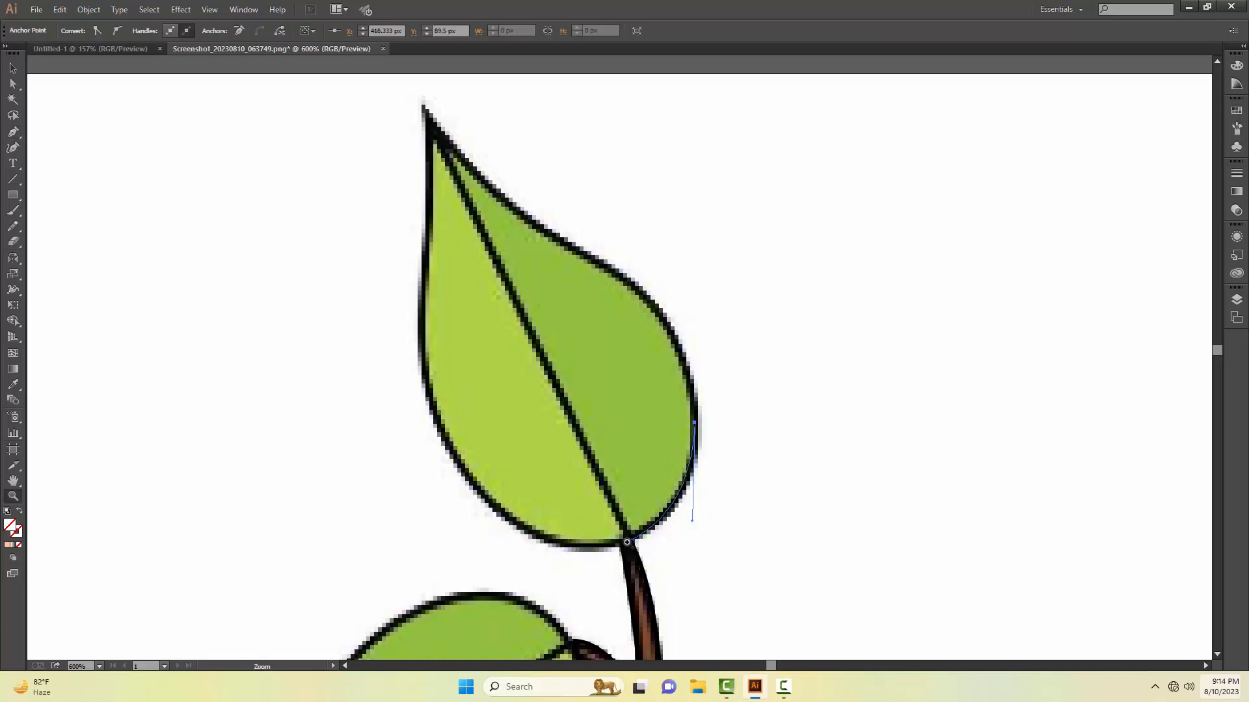
{"action": "key", "text": "ctrl+z"}
{"action": "key", "text": "ctrl+z"}
{"action": "key", "text": "ctrl+z"}
{"action": "key", "text": "v"}
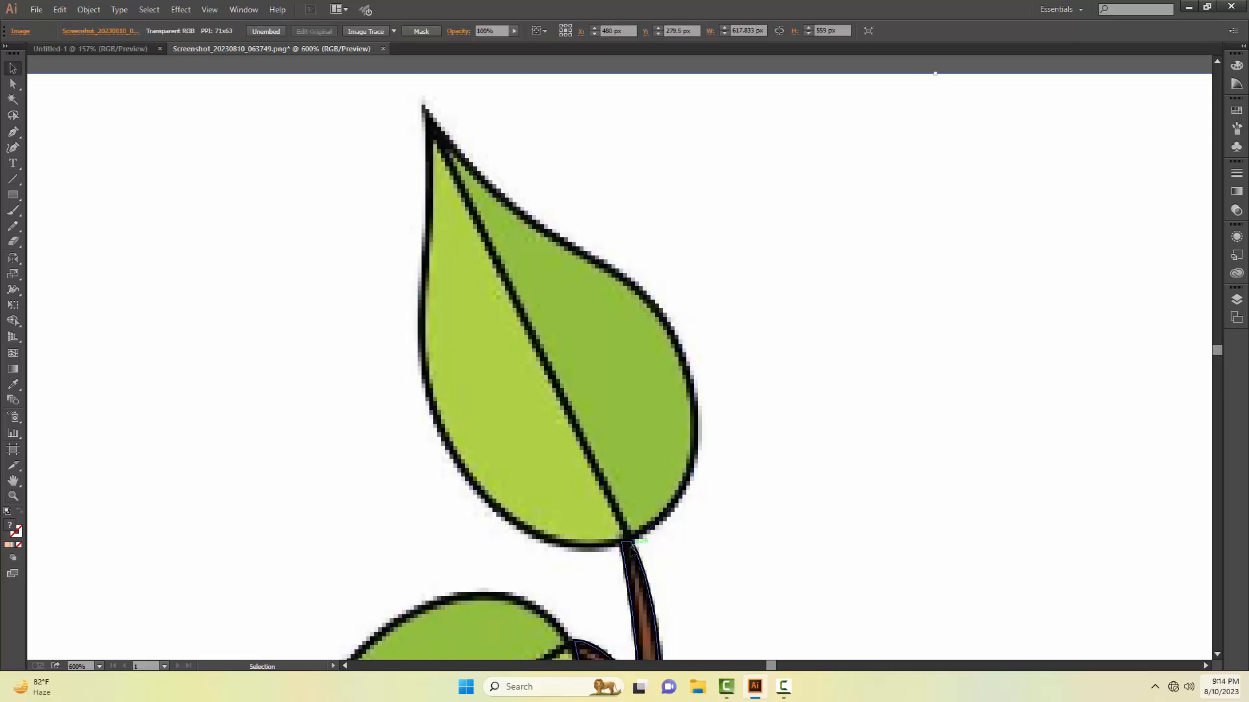
- Trace the top leaf's right edge with curved Pen segments from the stem up to the pointed tip
{"action": "key", "text": "p"}
{"action": "left_click_drag", "start_coordinate": [626, 541], "coordinate": [668, 386]}
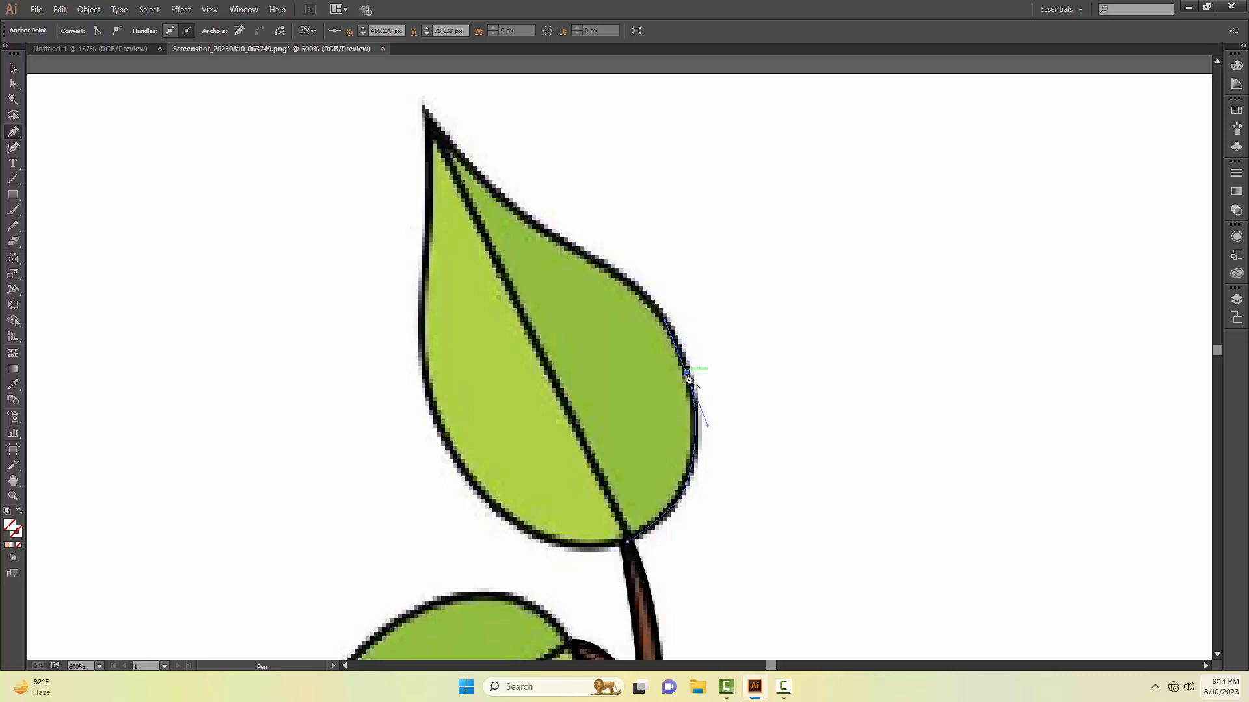
{"action": "left_click_drag", "start_coordinate": [626, 279], "coordinate": [599, 288]}
{"action": "left_click_drag", "start_coordinate": [575, 253], "coordinate": [575, 253]}
{"action": "left_click", "coordinate": [621, 280]}
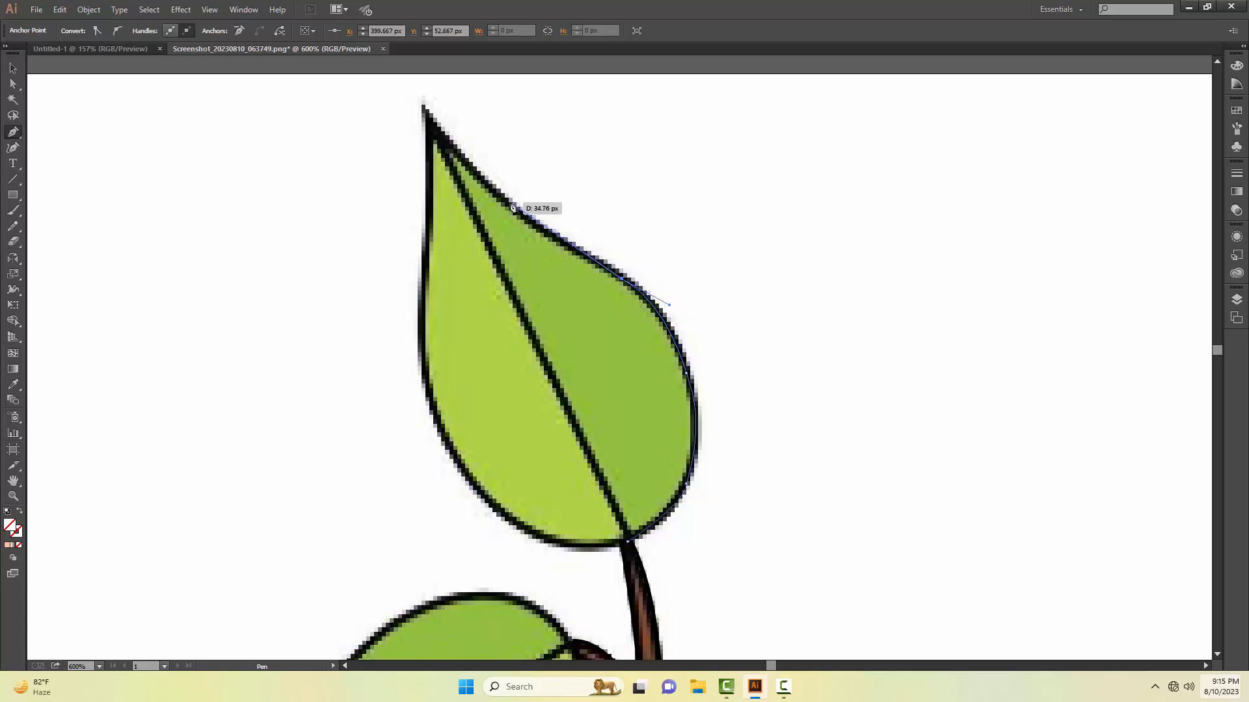
{"action": "left_click", "coordinate": [510, 209]}
{"action": "left_click", "coordinate": [510, 210]}
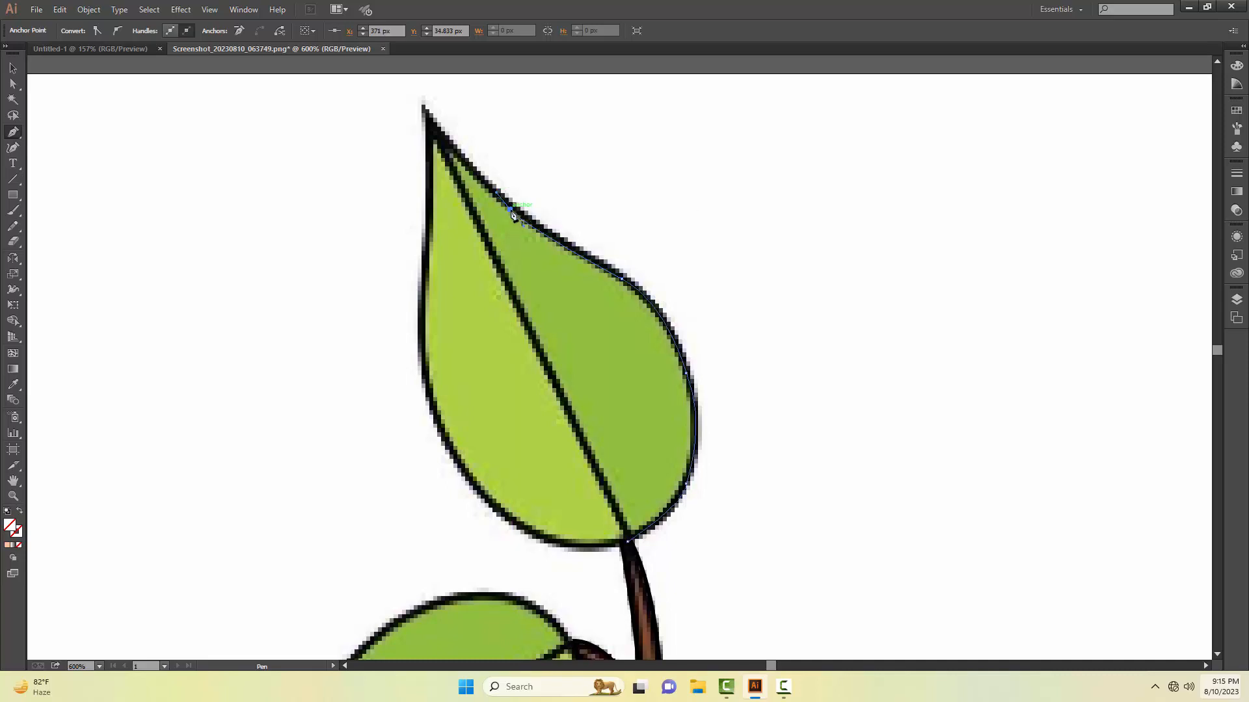
{"action": "left_click", "coordinate": [423, 122]}
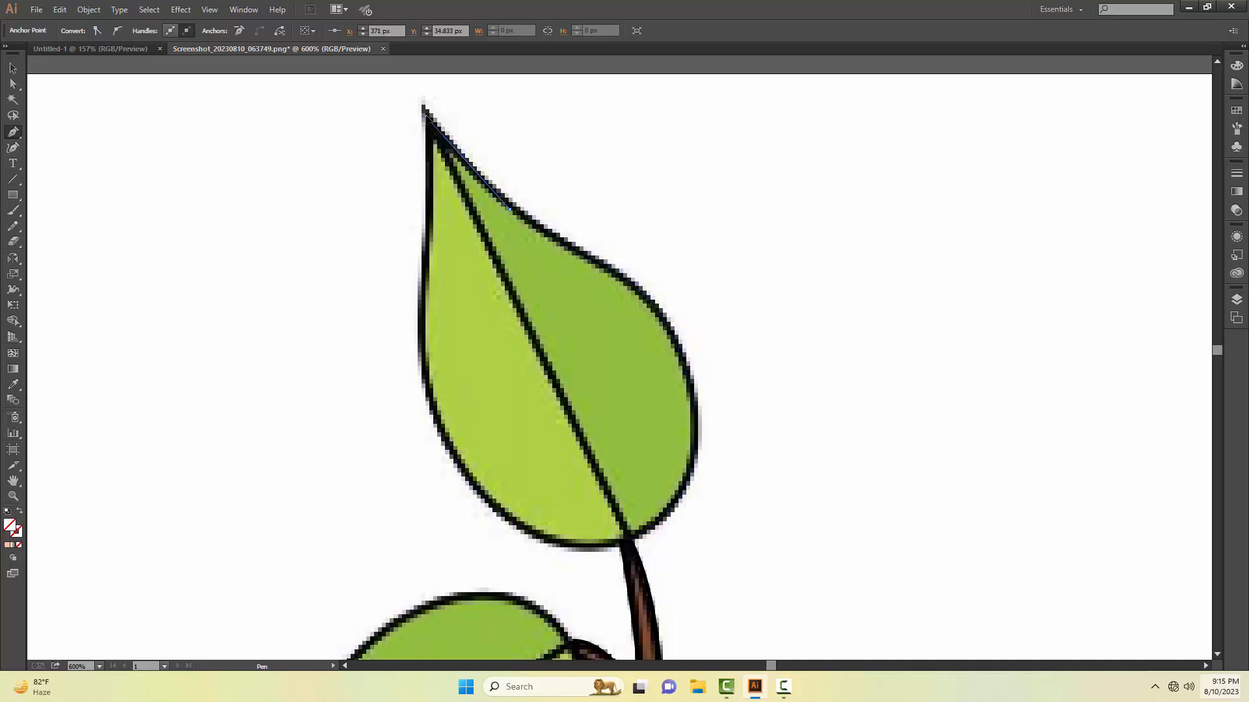
{"action": "left_click", "coordinate": [427, 118]}
- Trace the top leaf's left edge from the tip down to the stem, close the path at its starting anchor, and deselect it
{"action": "left_click_drag", "start_coordinate": [422, 343], "coordinate": [416, 362]}
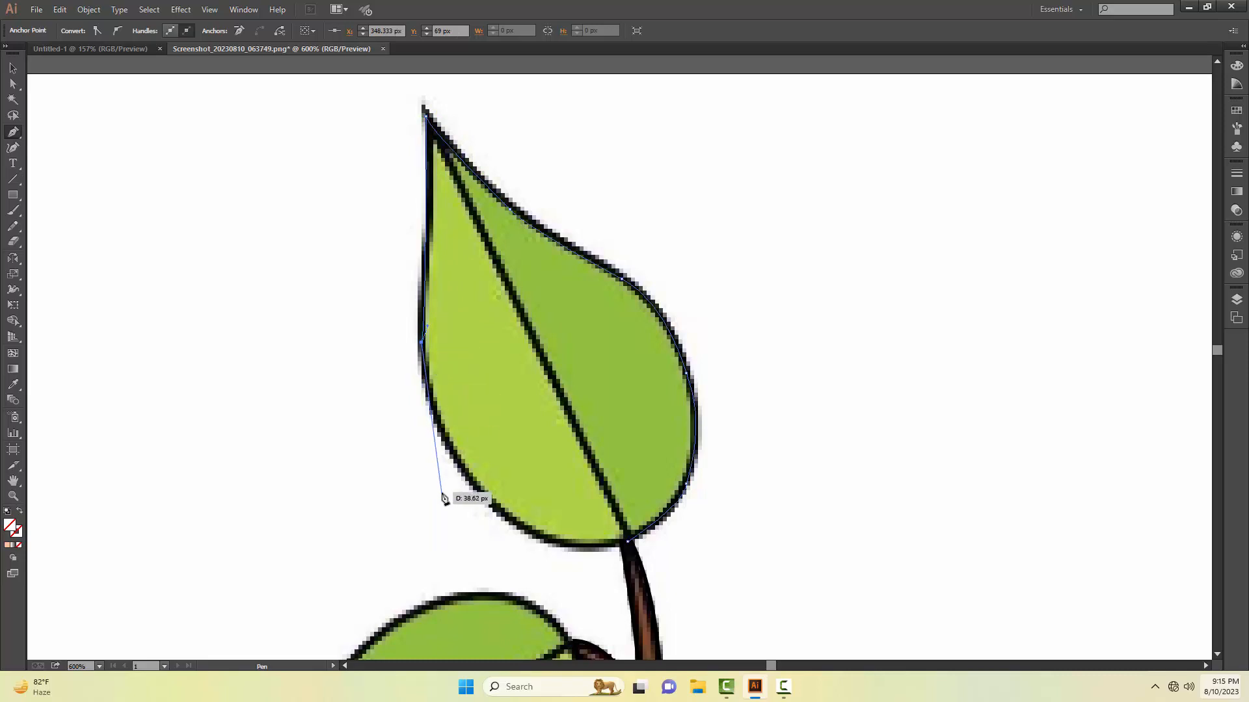
{"action": "left_click_drag", "start_coordinate": [464, 481], "coordinate": [510, 529]}
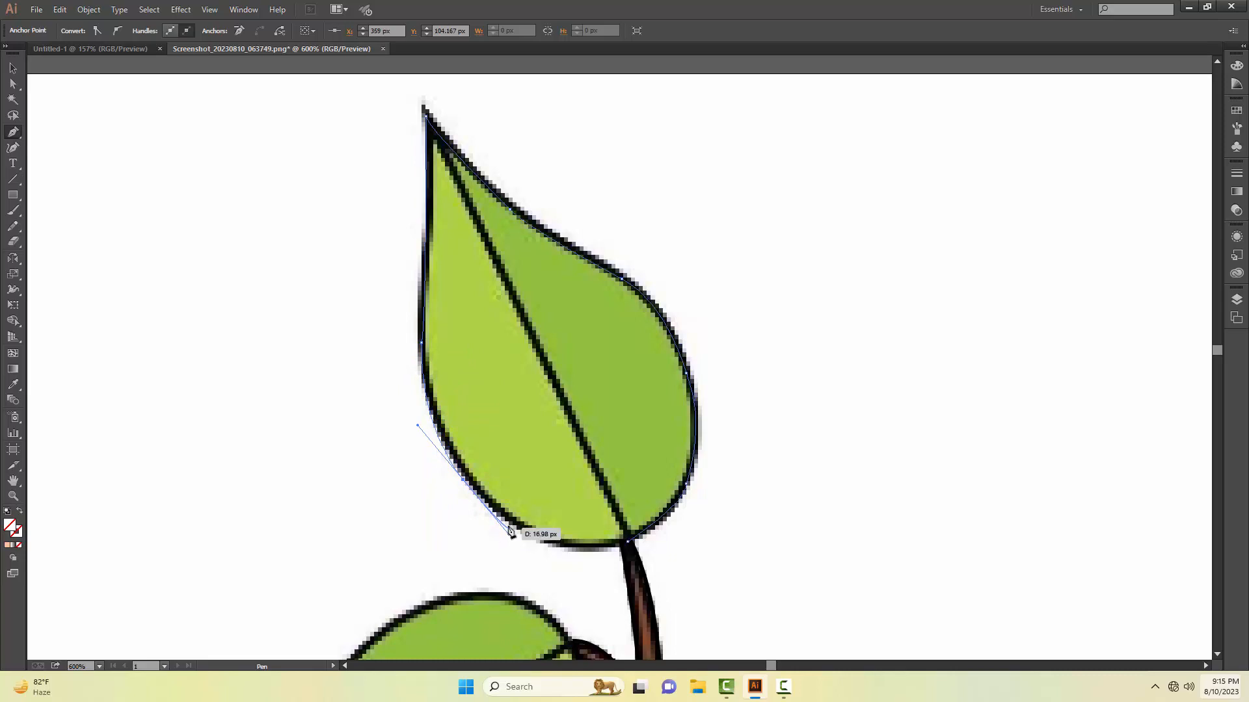
{"action": "left_click", "coordinate": [463, 480]}
{"action": "left_click_drag", "start_coordinate": [632, 549], "coordinate": [694, 515]}
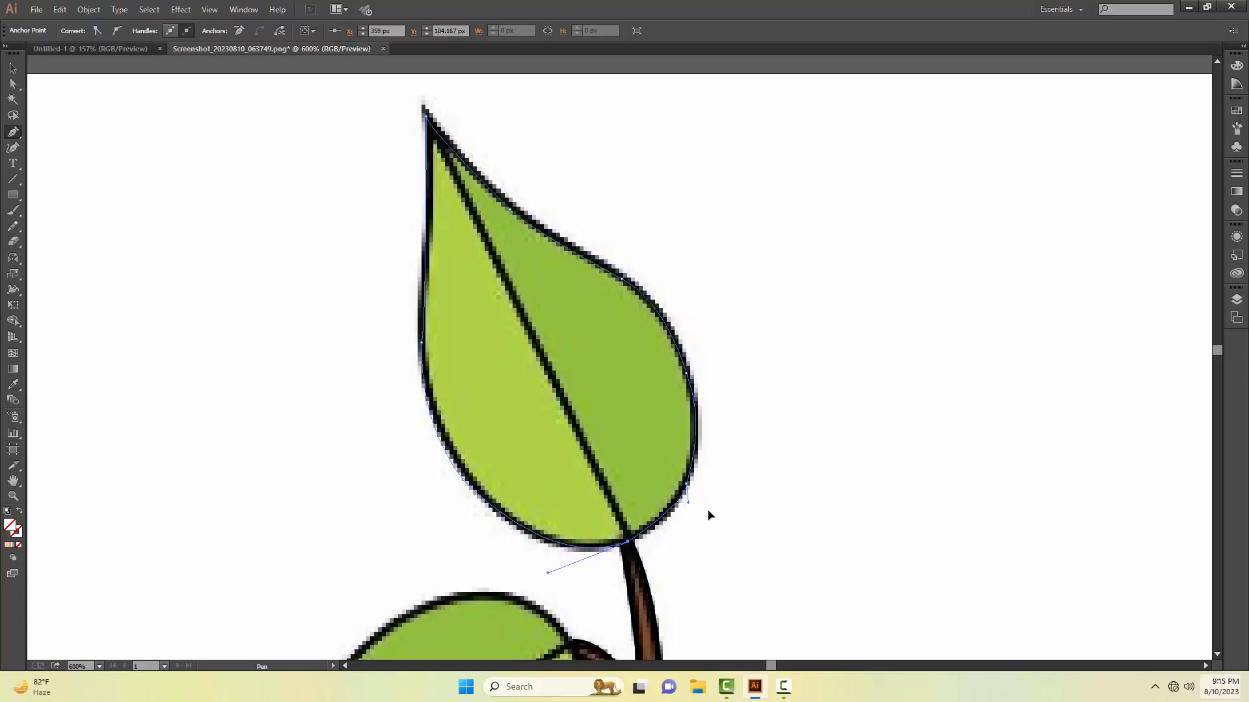
{"action": "key", "text": "v"}
{"action": "left_click", "coordinate": [771, 516]}
- Draw the top leaf's midrib as a straight Pen line from the stem to near the leaf tip and deselect it
{"action": "key", "text": "p"}
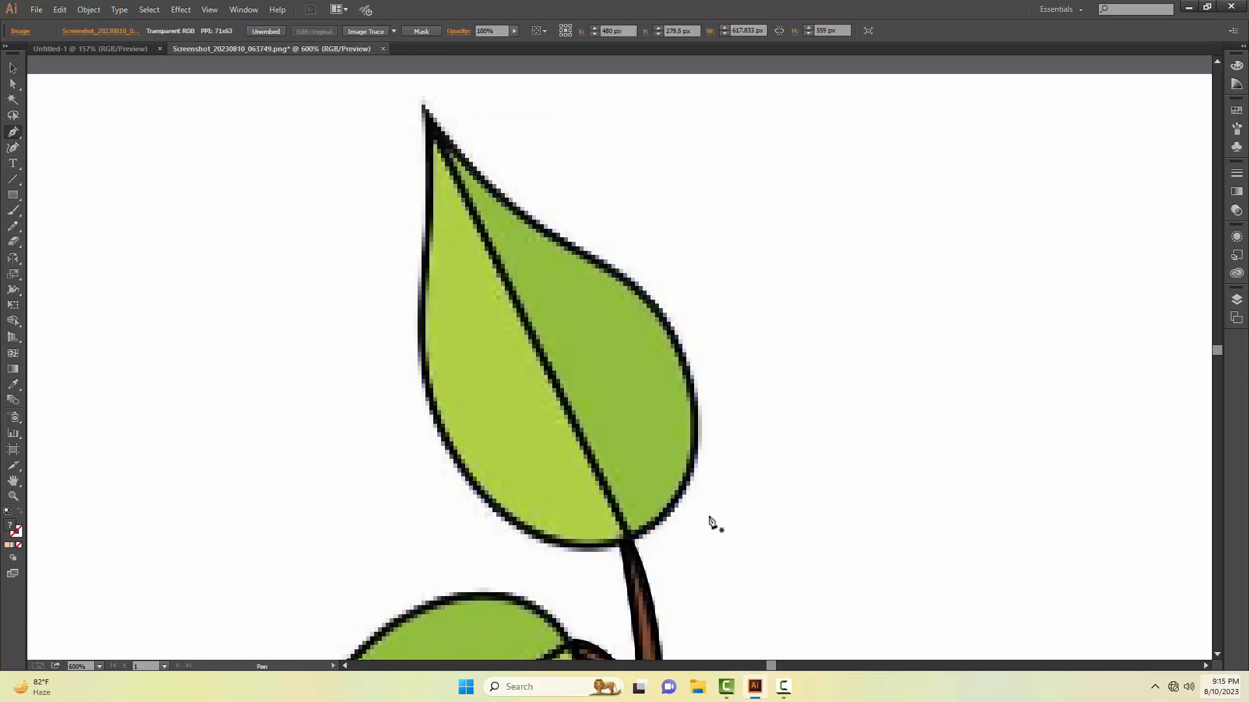
{"action": "left_click", "coordinate": [631, 543]}
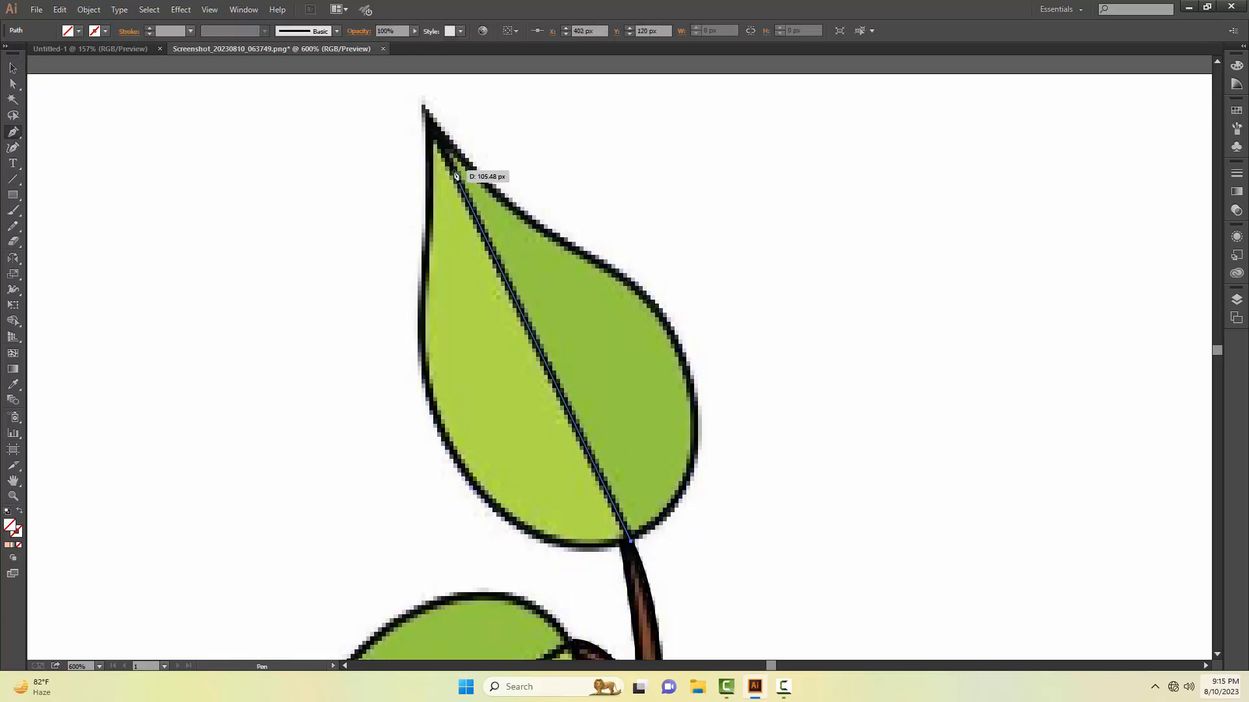
{"action": "left_click", "coordinate": [441, 134]}
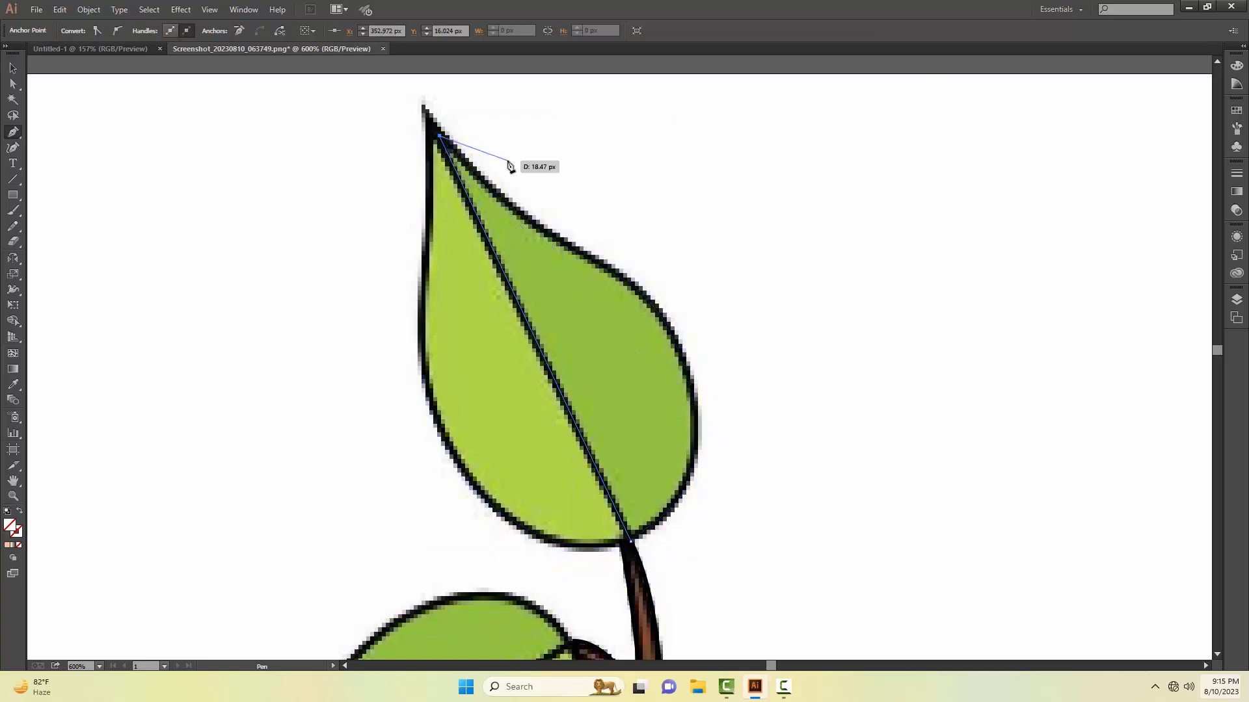
{"action": "key", "text": "v"}
{"action": "left_click", "coordinate": [701, 393]}
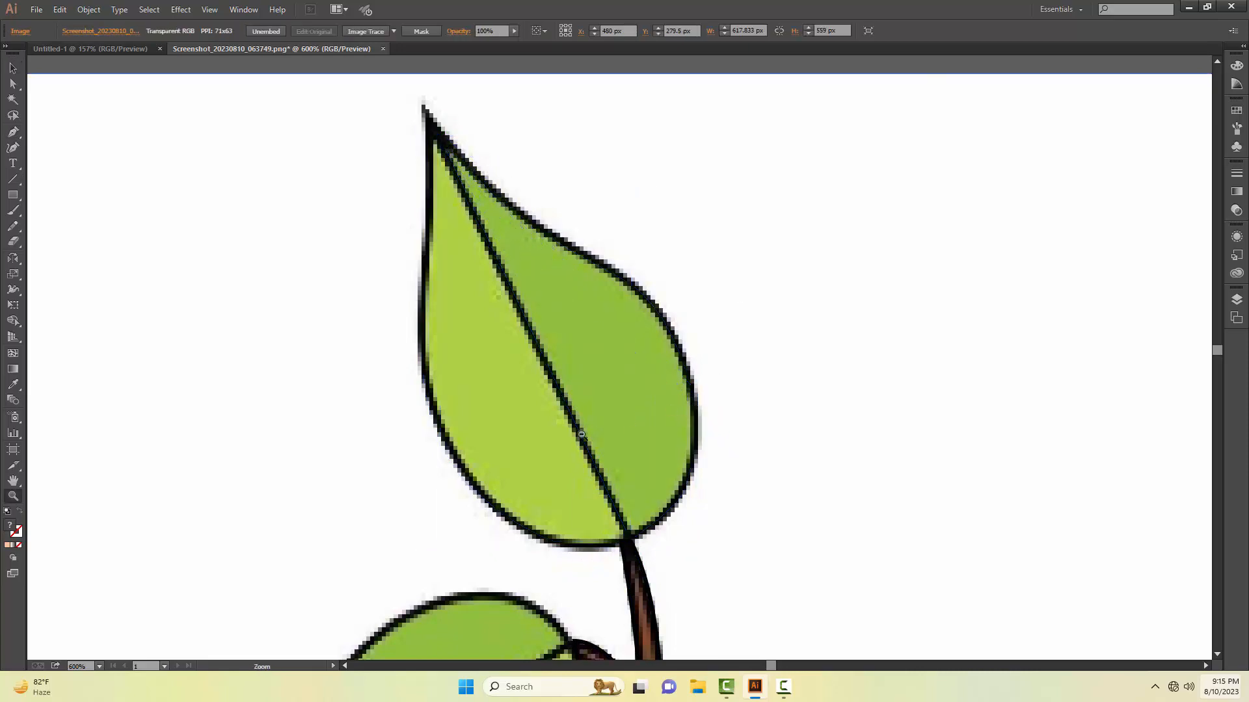
- Move the reference image off the traced outlines so it sits beside the artwork, and deselect it
{"action": "left_click", "coordinate": [581, 434], "text": "ctrl+alt"}
{"action": "left_click", "coordinate": [582, 434], "text": "ctrl+alt"}
{"action": "left_click", "coordinate": [607, 430], "text": "ctrl+alt"}
{"action": "left_click", "coordinate": [623, 440], "text": "ctrl+alt"}
{"action": "left_click", "coordinate": [677, 457], "text": "ctrl+alt"}
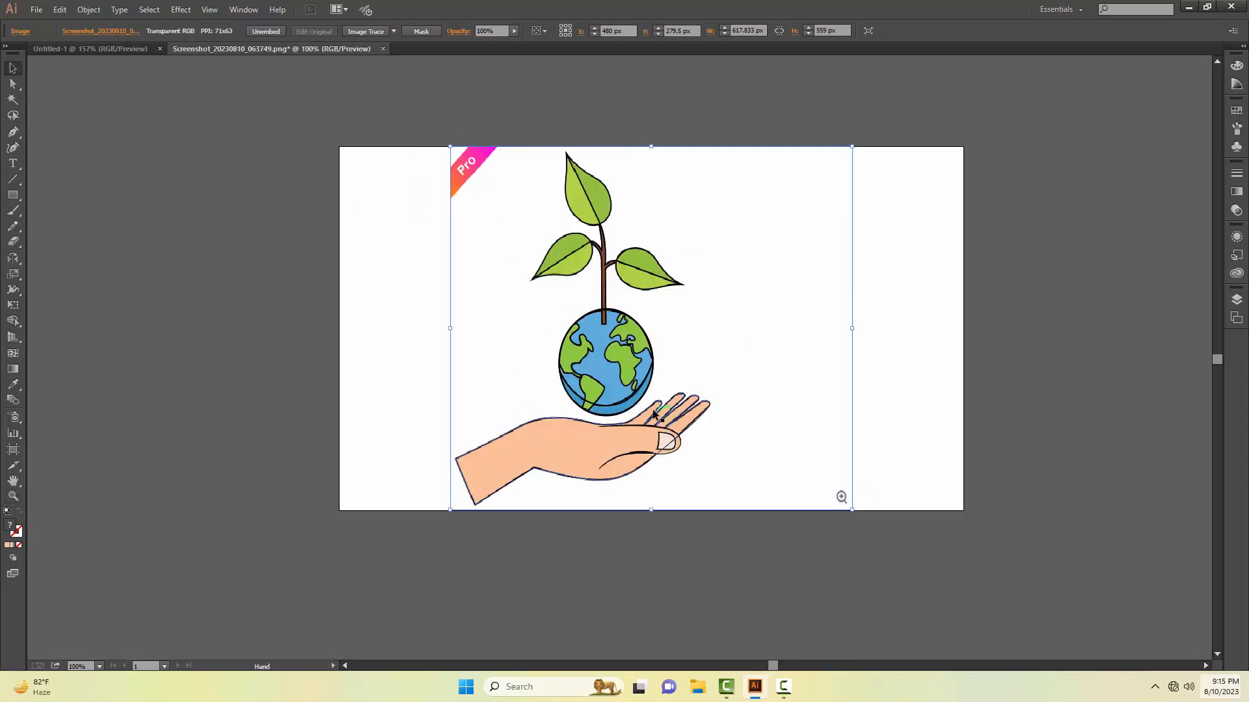
{"action": "left_click_drag", "start_coordinate": [719, 402], "coordinate": [622, 388]}
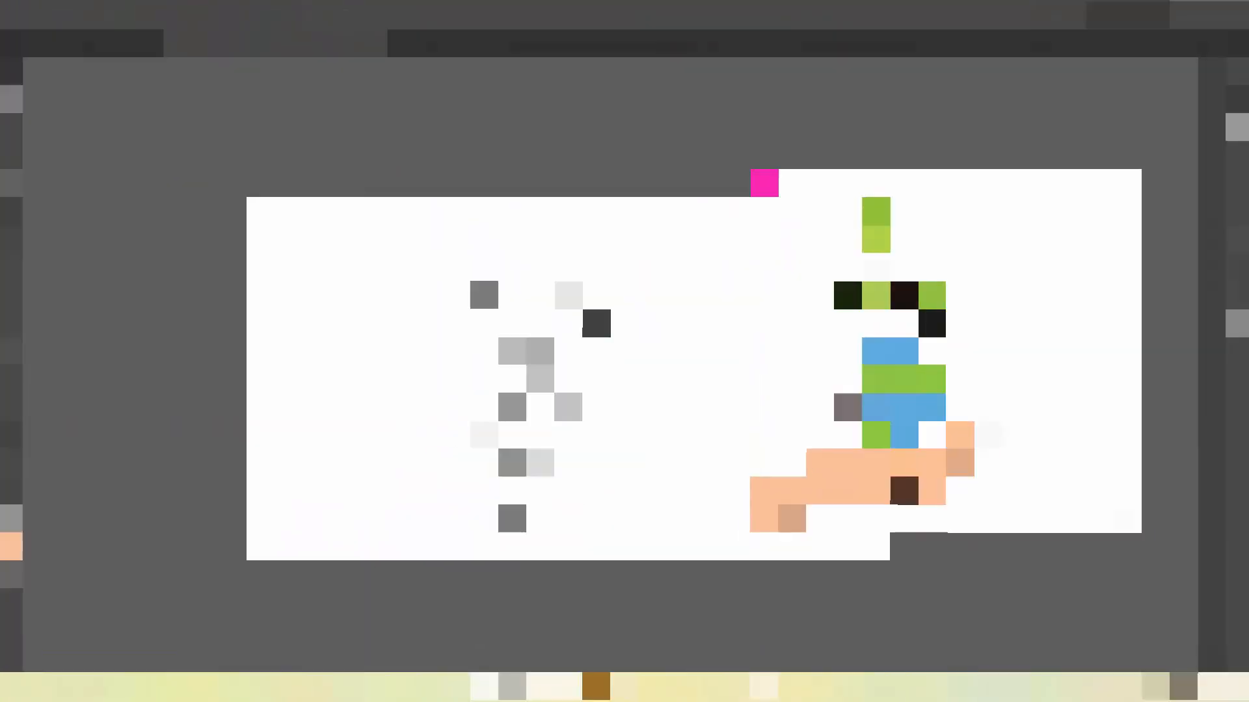
{"action": "left_click_drag", "start_coordinate": [653, 468], "coordinate": [654, 468]}
{"action": "left_click", "coordinate": [459, 241]}
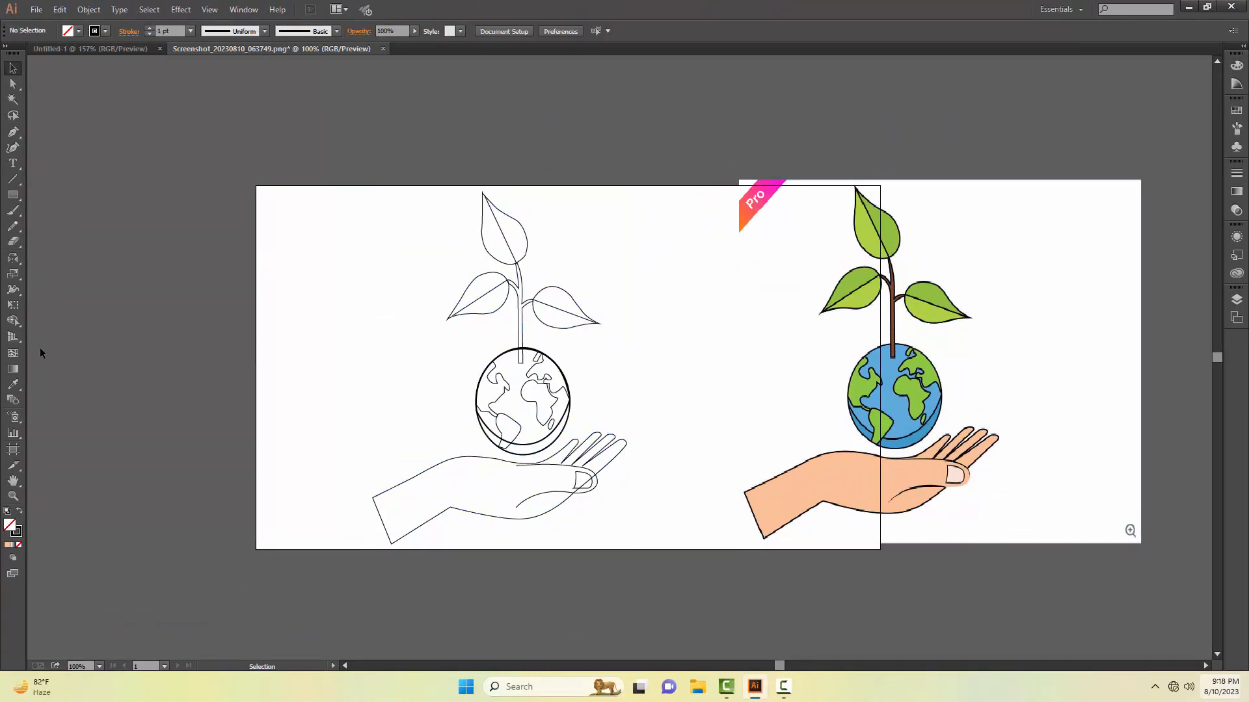
- Fill the globe's inner ellipse with light blue and its outer ellipse with darker blue, sampling both from the reference globe with the Eyedropper
{"action": "left_click", "coordinate": [506, 359]}
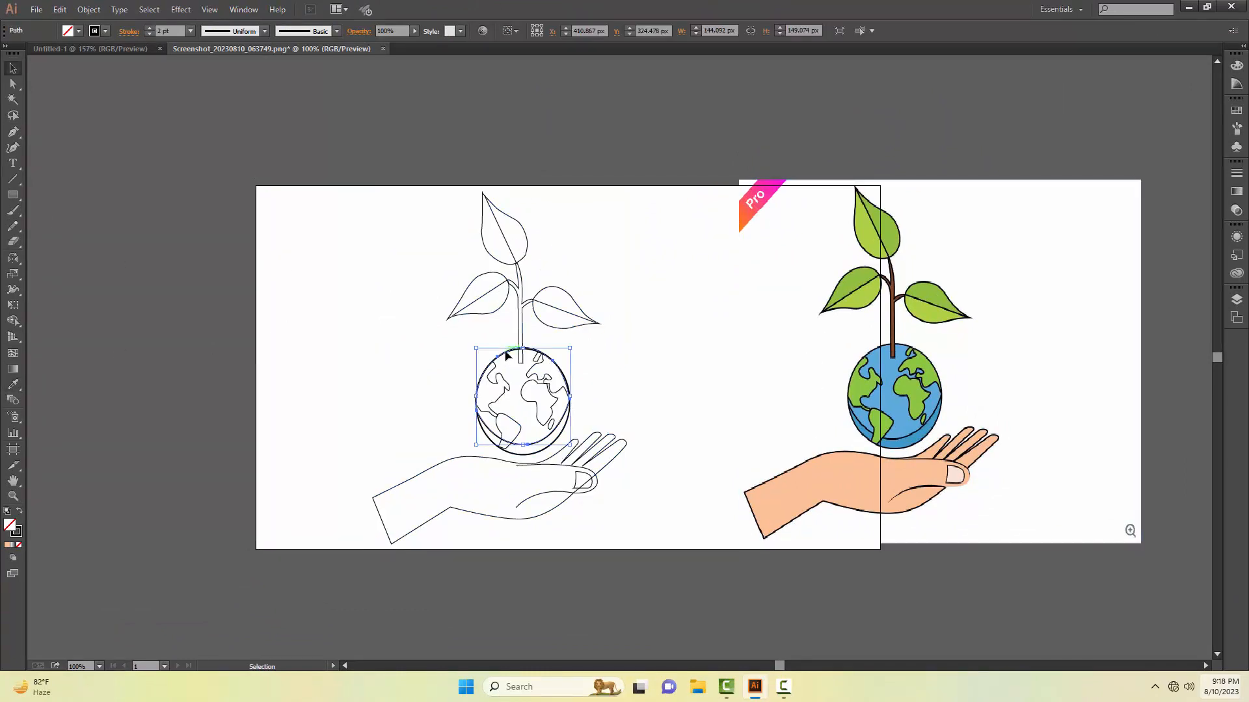
{"action": "key", "text": "i"}
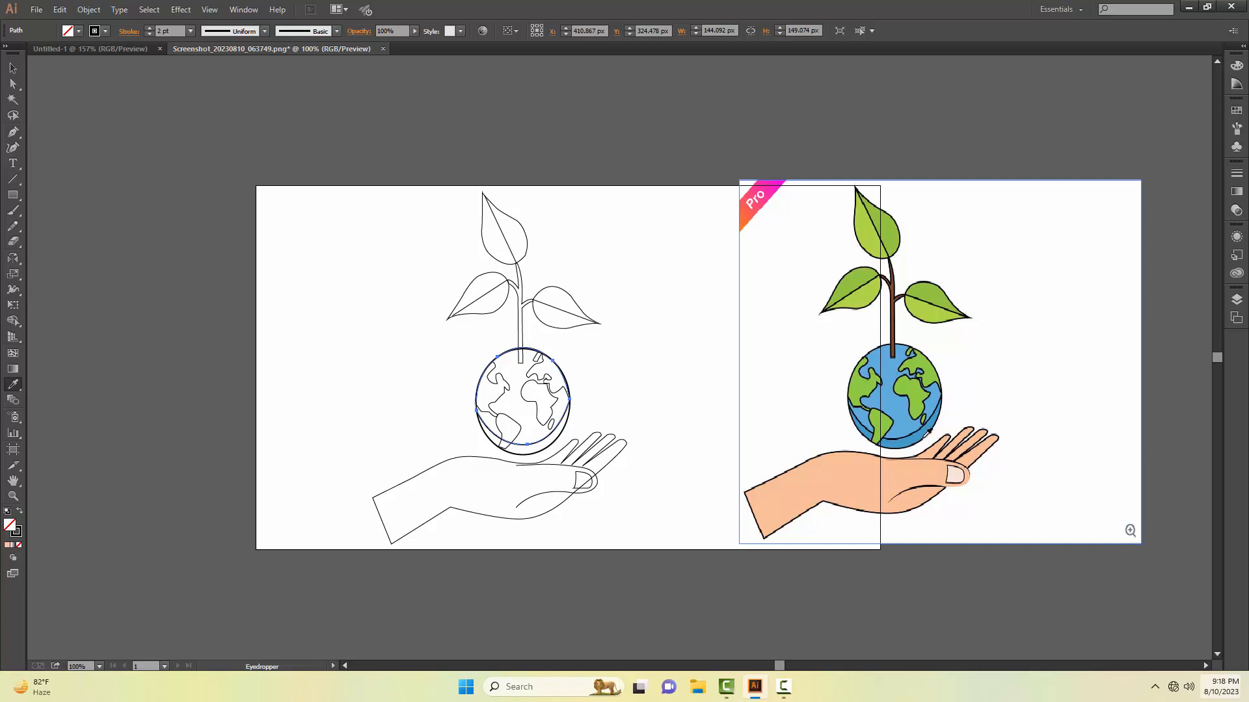
{"action": "left_click", "coordinate": [904, 422]}
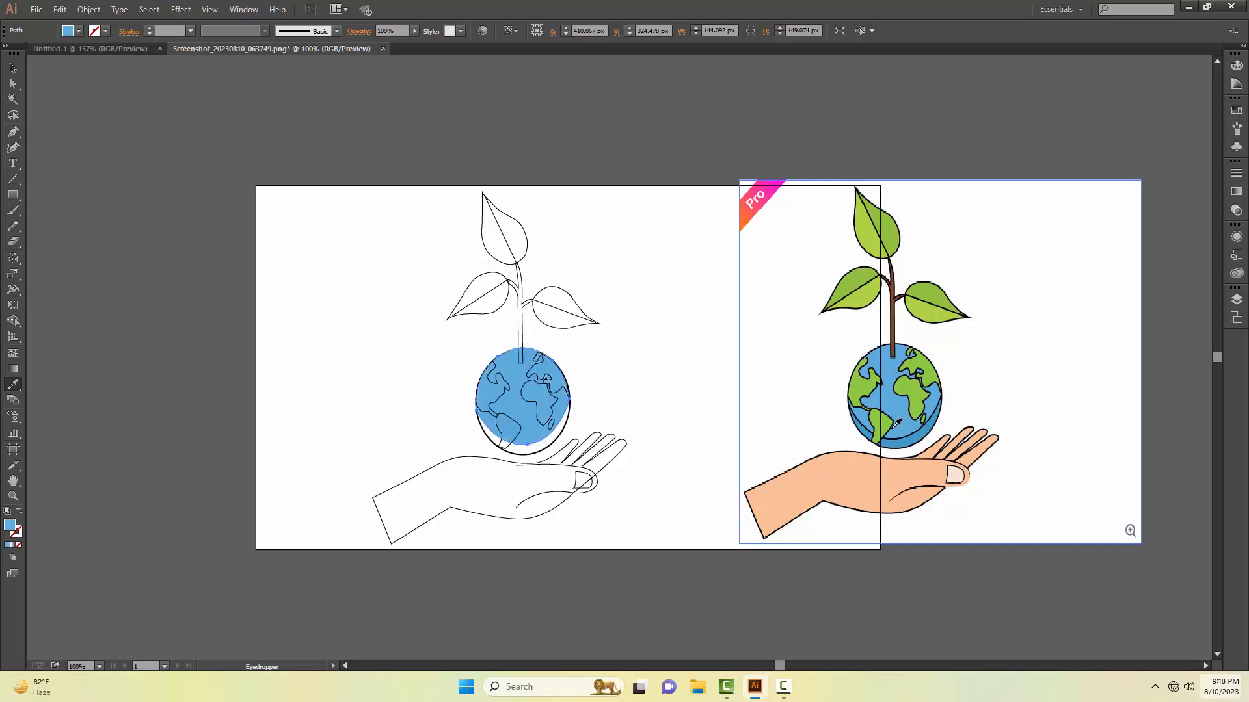
{"action": "key", "text": "v"}
{"action": "left_click", "coordinate": [545, 453]}
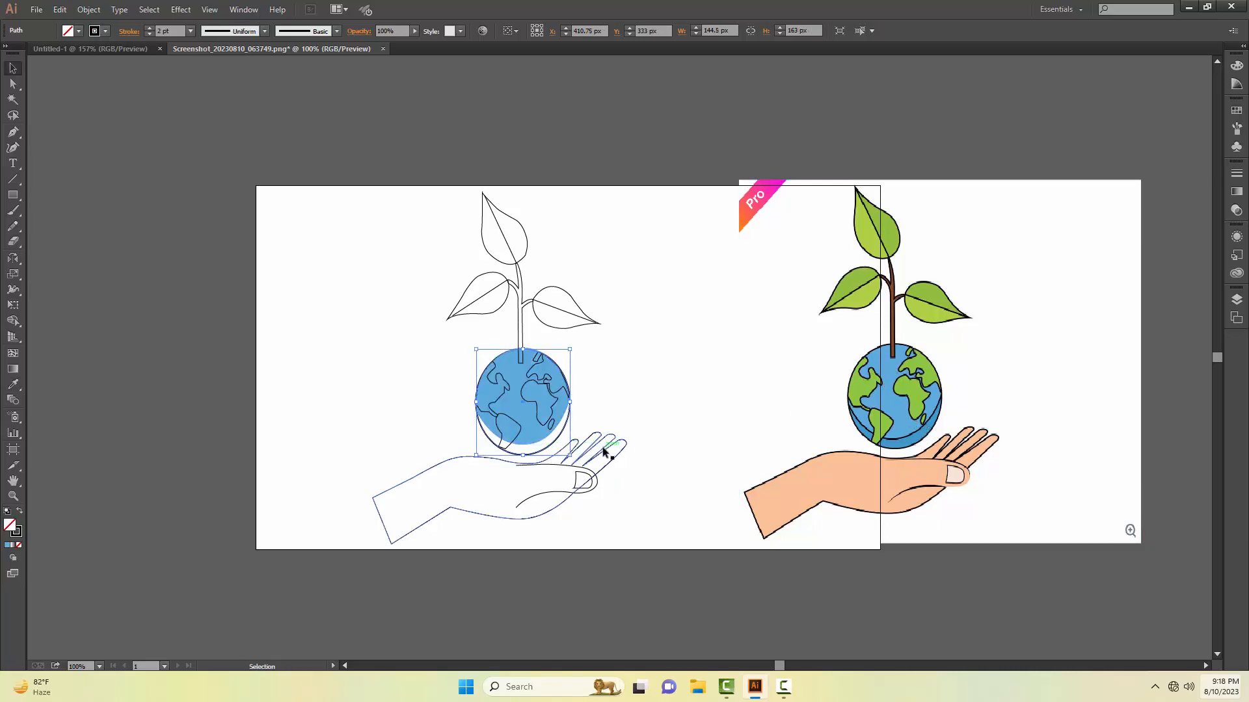
{"action": "key", "text": "i"}
{"action": "left_click", "coordinate": [917, 435]}
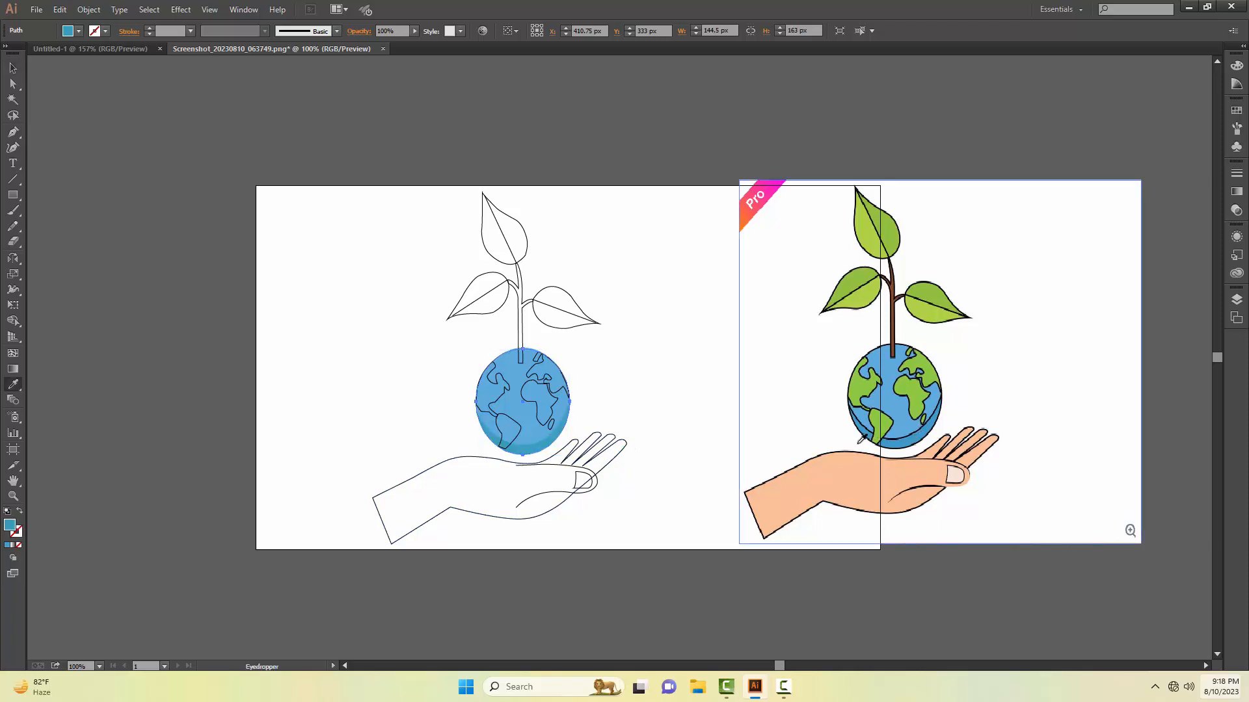
{"action": "key", "text": "v"}
{"action": "left_click", "coordinate": [552, 419]}
{"action": "left_click", "coordinate": [545, 372]}
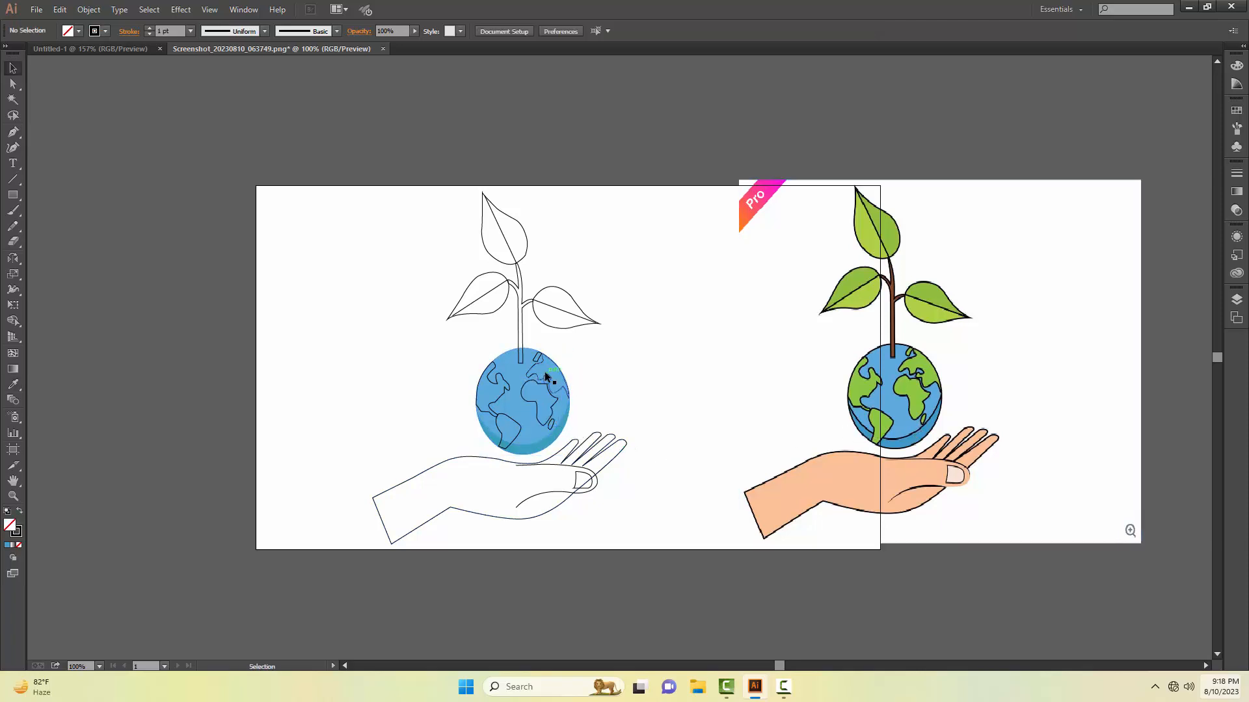
{"action": "left_click_drag", "start_coordinate": [528, 371], "coordinate": [538, 384]}
{"action": "left_click_drag", "start_coordinate": [530, 373], "coordinate": [531, 373]}
{"action": "key", "text": "ctrl+z"}
{"action": "left_click_drag", "start_coordinate": [456, 363], "coordinate": [573, 413]}
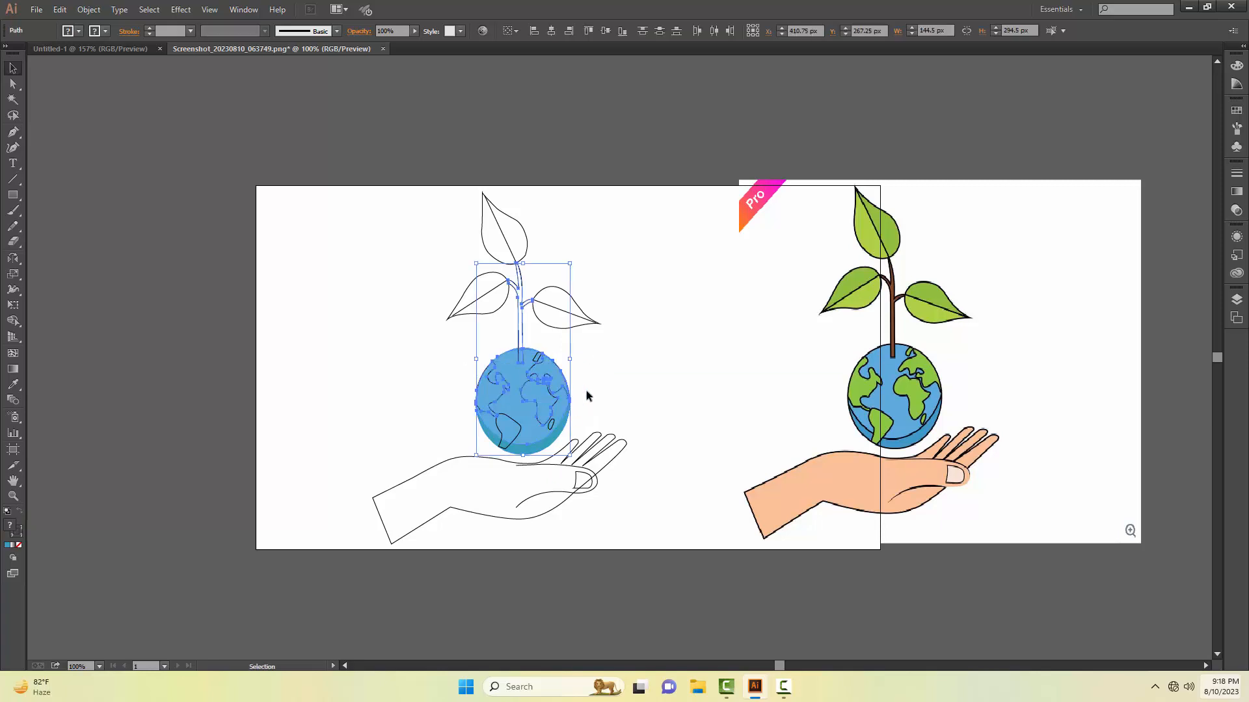
{"action": "left_click", "coordinate": [585, 388]}
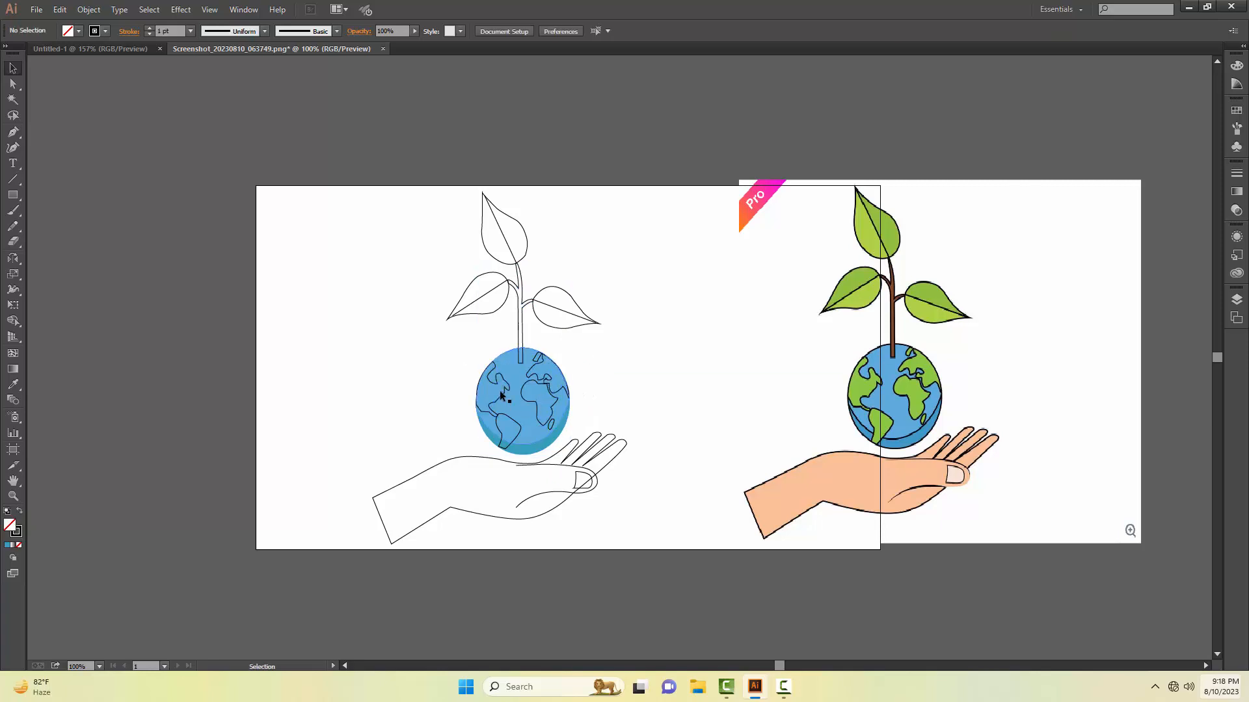
- Fill the Africa outline on the globe with the green sampled from the reference image's continents
{"action": "left_click", "coordinate": [543, 382]}
{"action": "key", "text": "a"}
{"action": "key", "text": "z"}
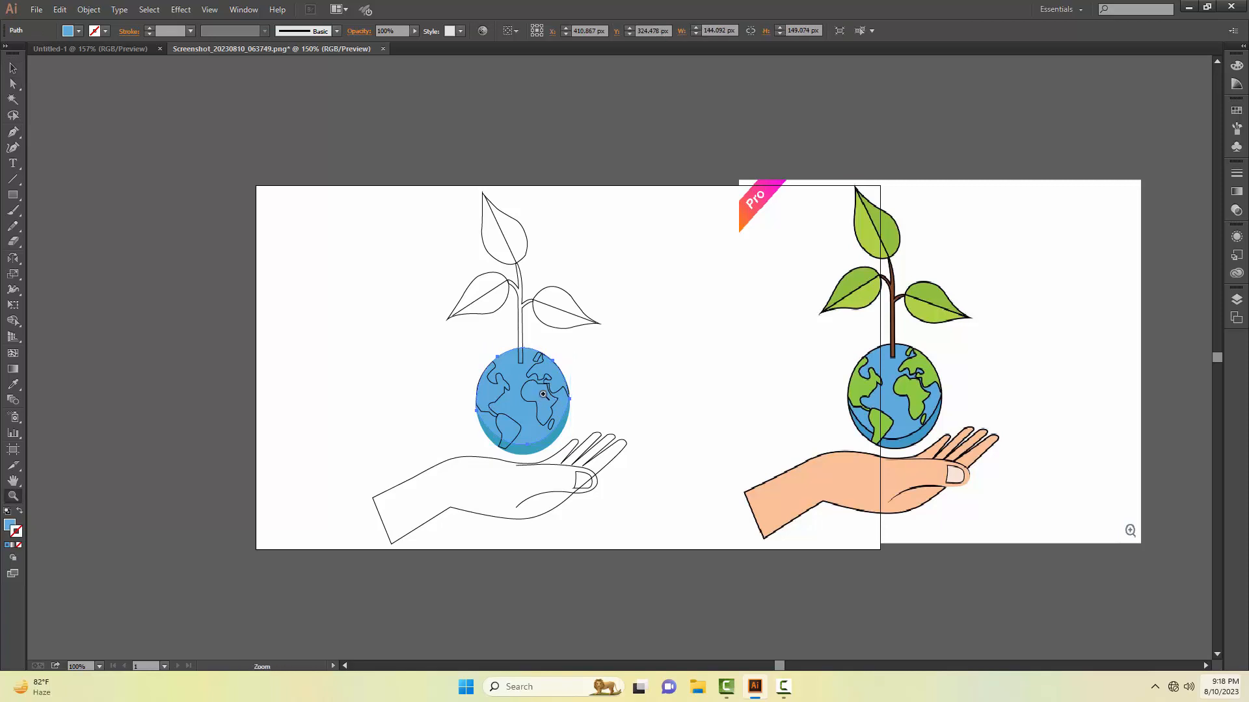
{"action": "left_click", "coordinate": [545, 394]}
{"action": "left_click", "coordinate": [590, 373]}
{"action": "left_click_drag", "start_coordinate": [591, 374], "coordinate": [357, 423]}
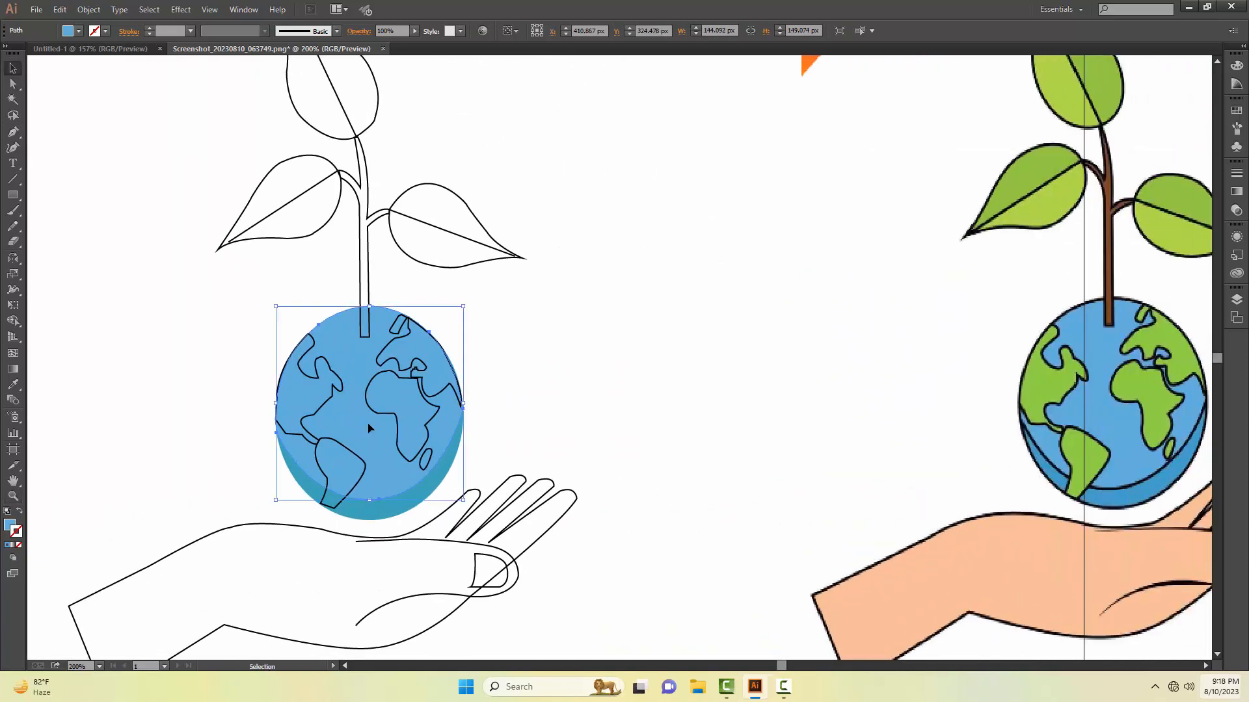
{"action": "key", "text": "i"}
{"action": "key", "text": "v"}
{"action": "left_click", "coordinate": [423, 448]}
{"action": "key", "text": "i"}
{"action": "left_click", "coordinate": [1043, 379]}
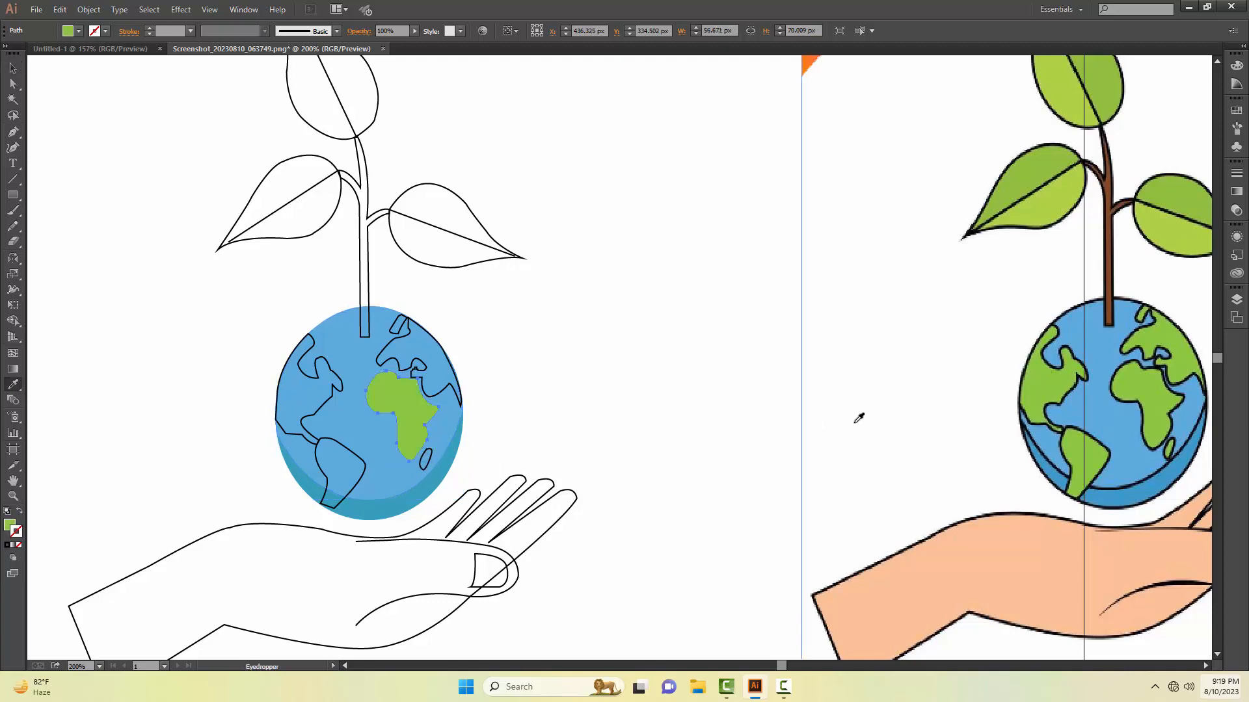
- Fill the Europe and Asia outline on the globe with the reference continents' green using the Eyedropper
{"action": "key", "text": "v"}
{"action": "left_click", "coordinate": [448, 405]}
{"action": "key", "text": "i"}
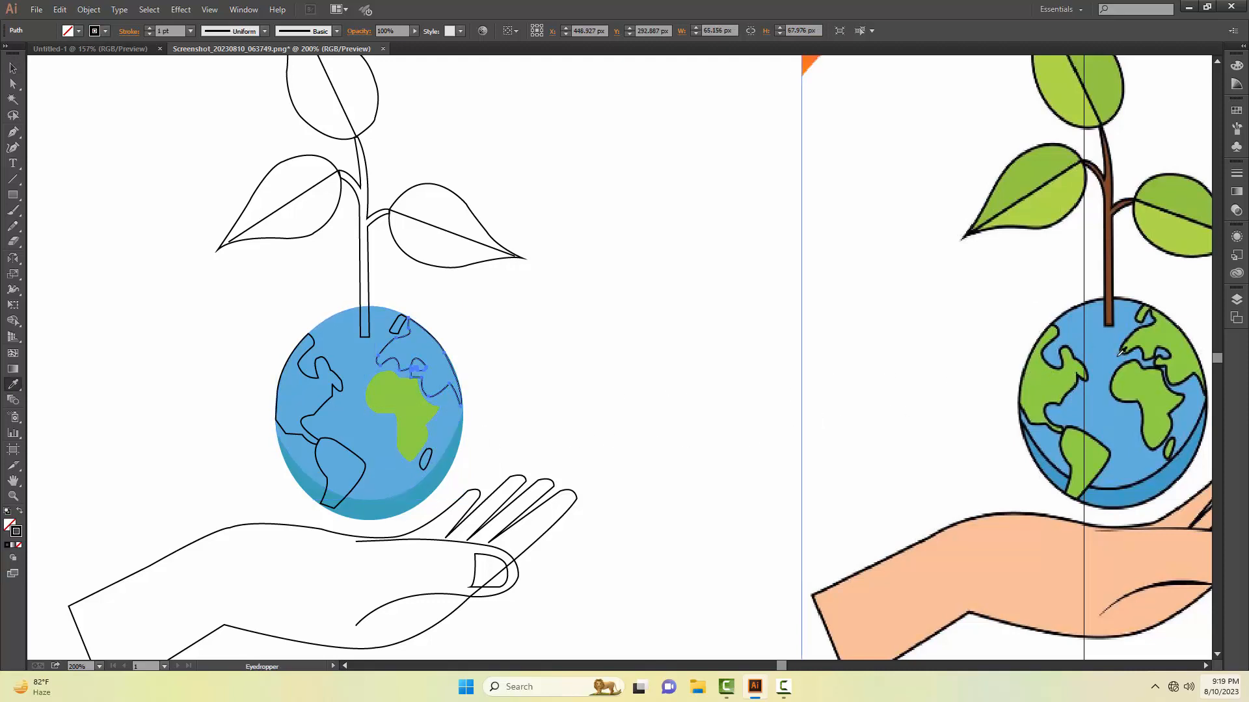
{"action": "left_click", "coordinate": [1114, 378]}
{"action": "key", "text": "v"}
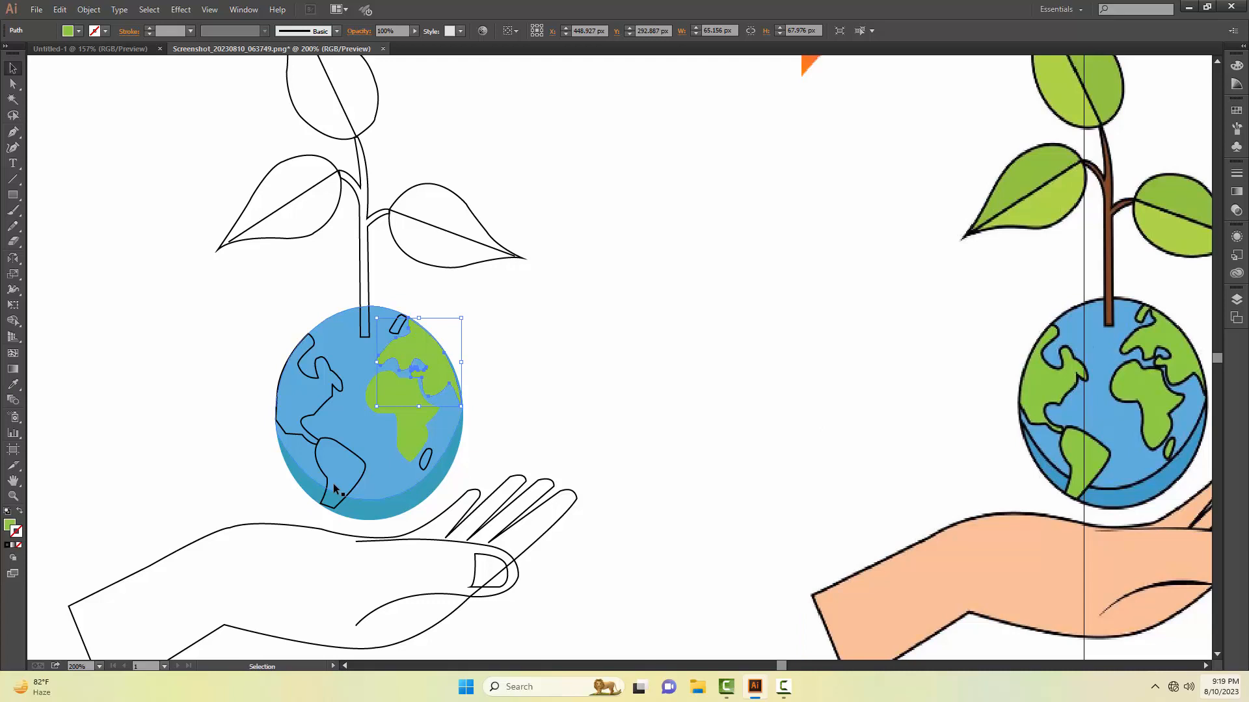
- Fill the small island beside Africa and the one above Europe with green sampled from the reference continents
{"action": "left_click", "coordinate": [421, 458]}
{"action": "key", "text": "i"}
{"action": "left_click", "coordinate": [1043, 389]}
{"action": "key", "text": "v"}
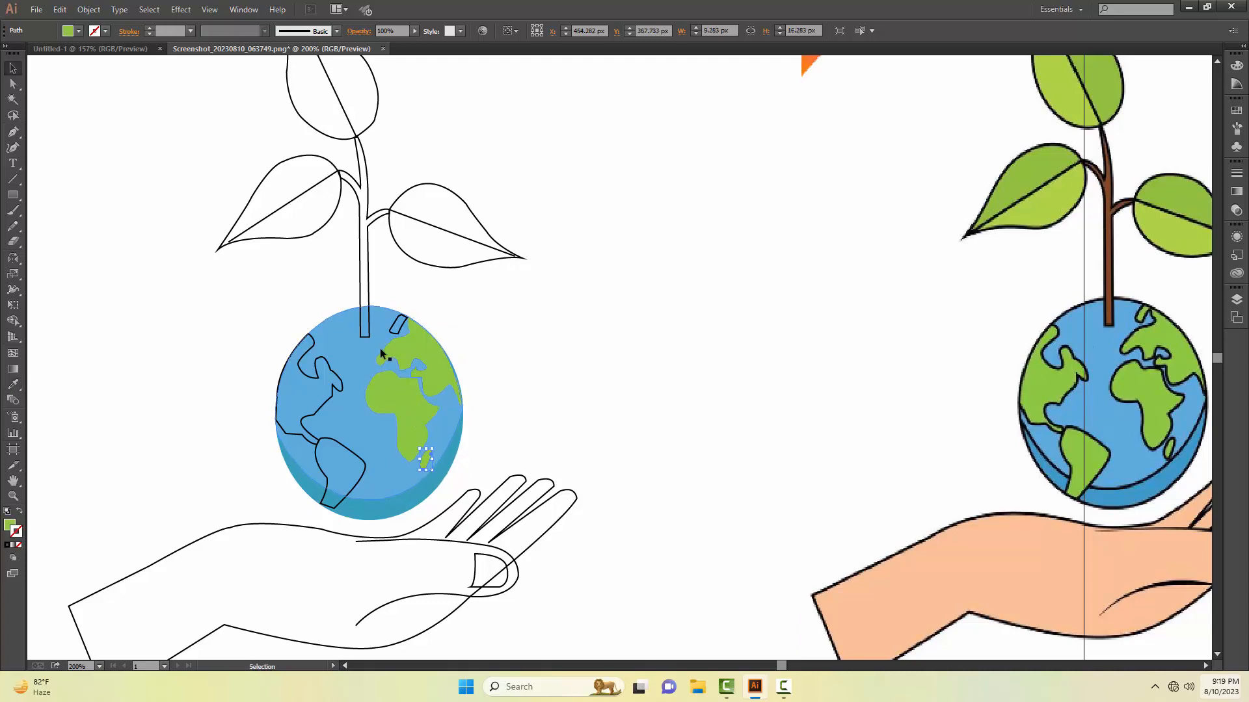
{"action": "left_click", "coordinate": [394, 325]}
{"action": "key", "text": "i"}
{"action": "left_click", "coordinate": [1042, 384]}
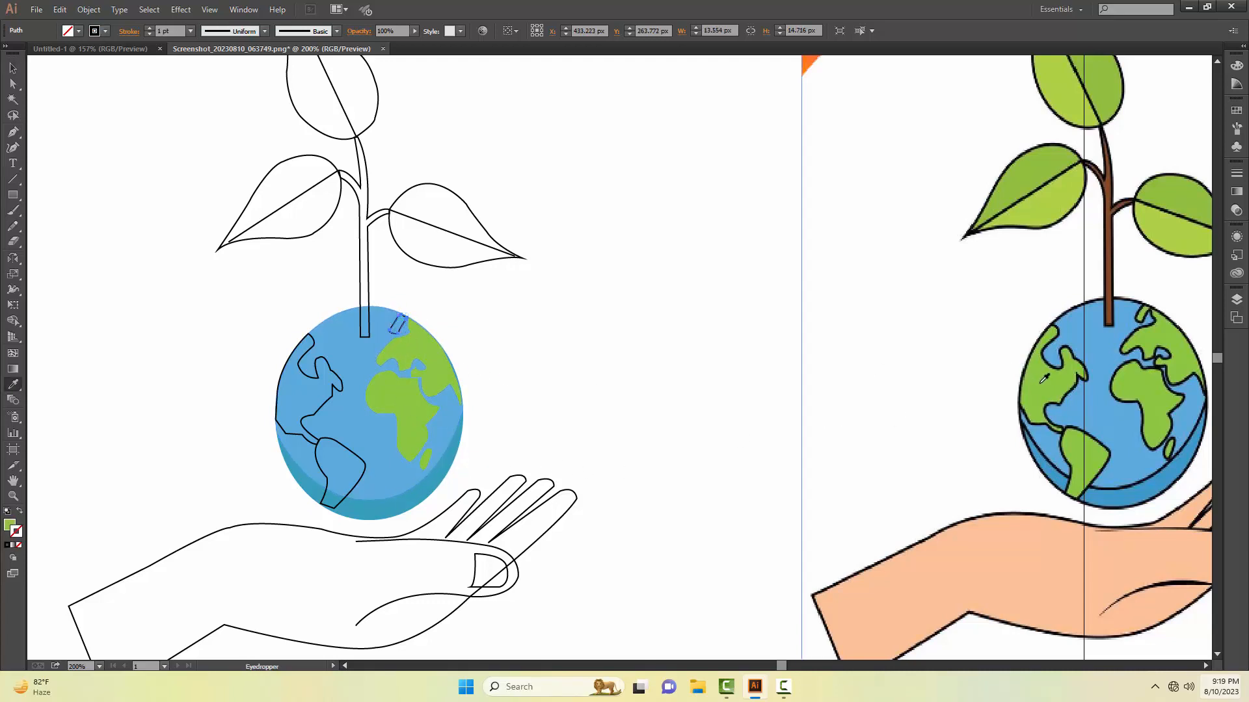
- Fill the South America and North America outlines with the green sampled from the already coloured Africa shape
{"action": "key", "text": "v"}
{"action": "left_click", "coordinate": [363, 461]}
{"action": "key", "text": "i"}
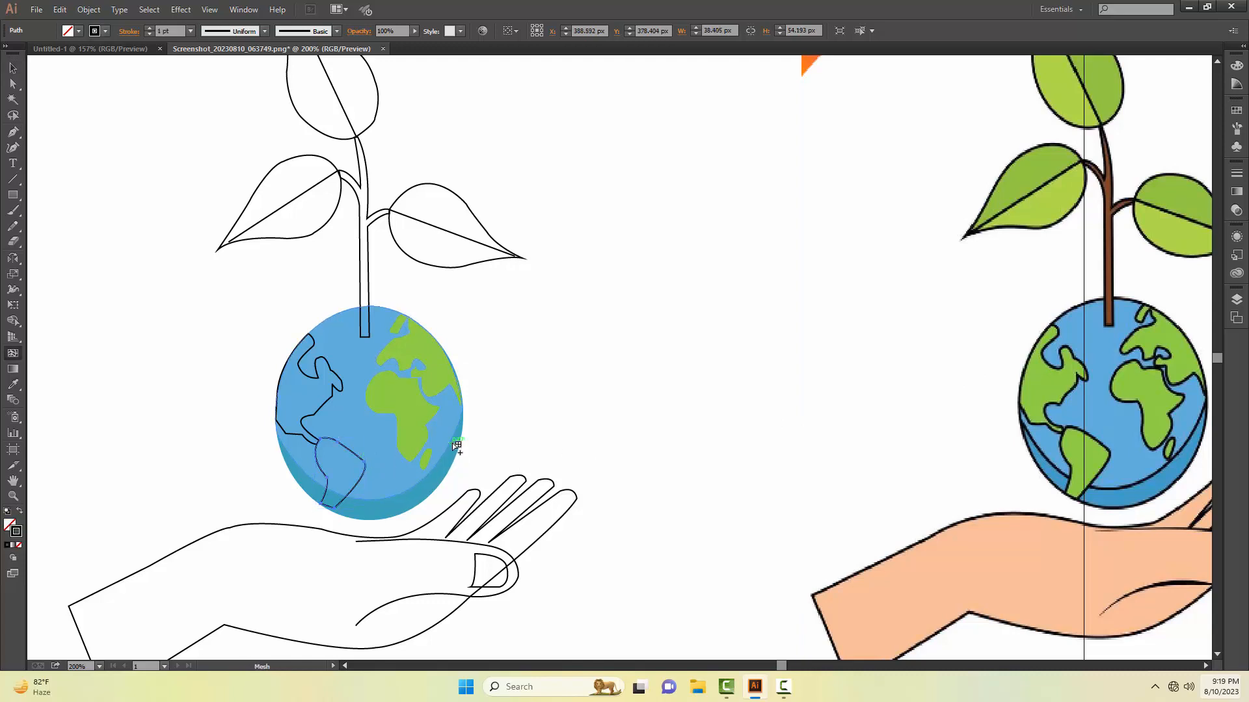
{"action": "left_click", "coordinate": [417, 430]}
{"action": "key", "text": "v"}
{"action": "left_click", "coordinate": [315, 411]}
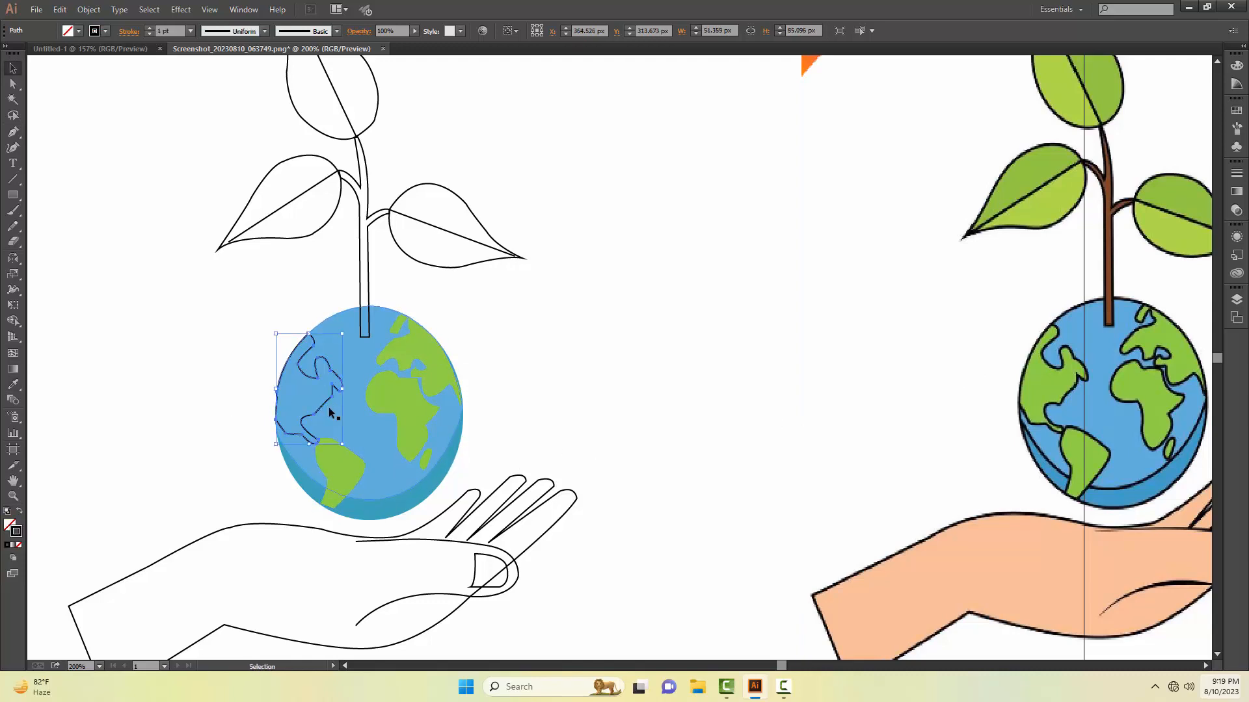
{"action": "key", "text": "i"}
{"action": "left_click", "coordinate": [395, 397]}
{"action": "key", "text": "v"}
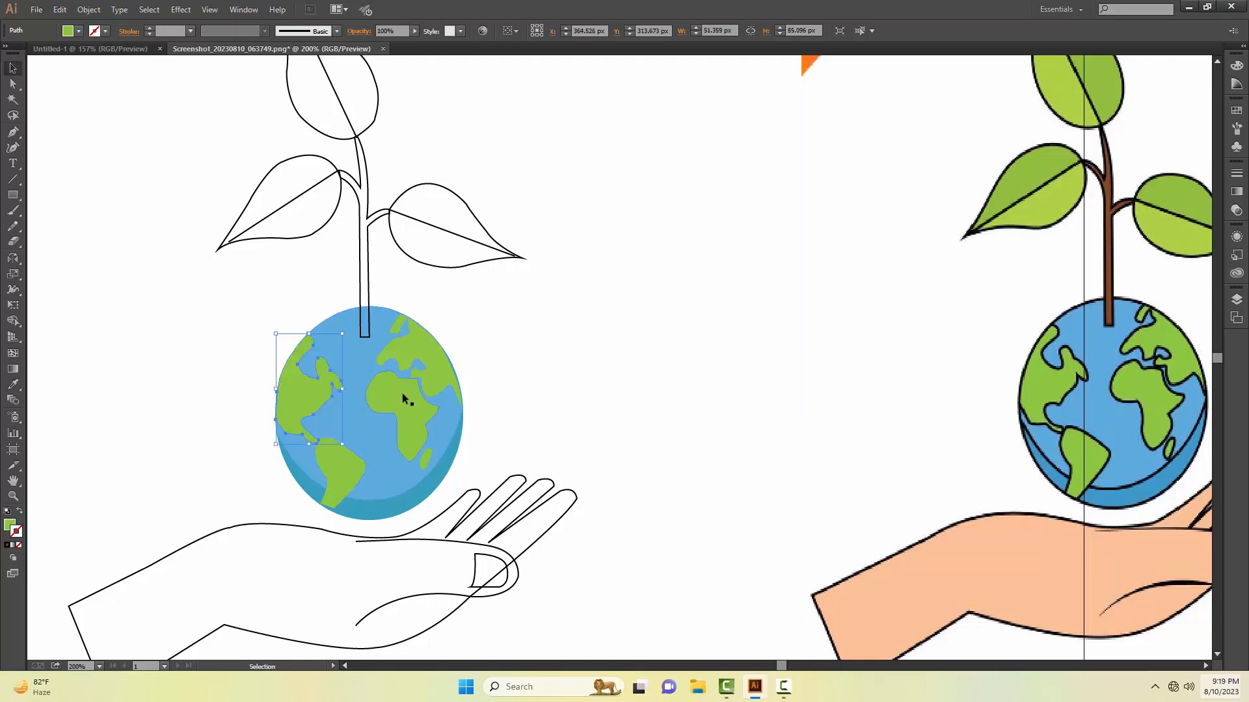
- Fill the plant's stem and branches with the brown sampled from the reference stem
{"action": "left_click", "coordinate": [365, 330]}
{"action": "key", "text": "i"}
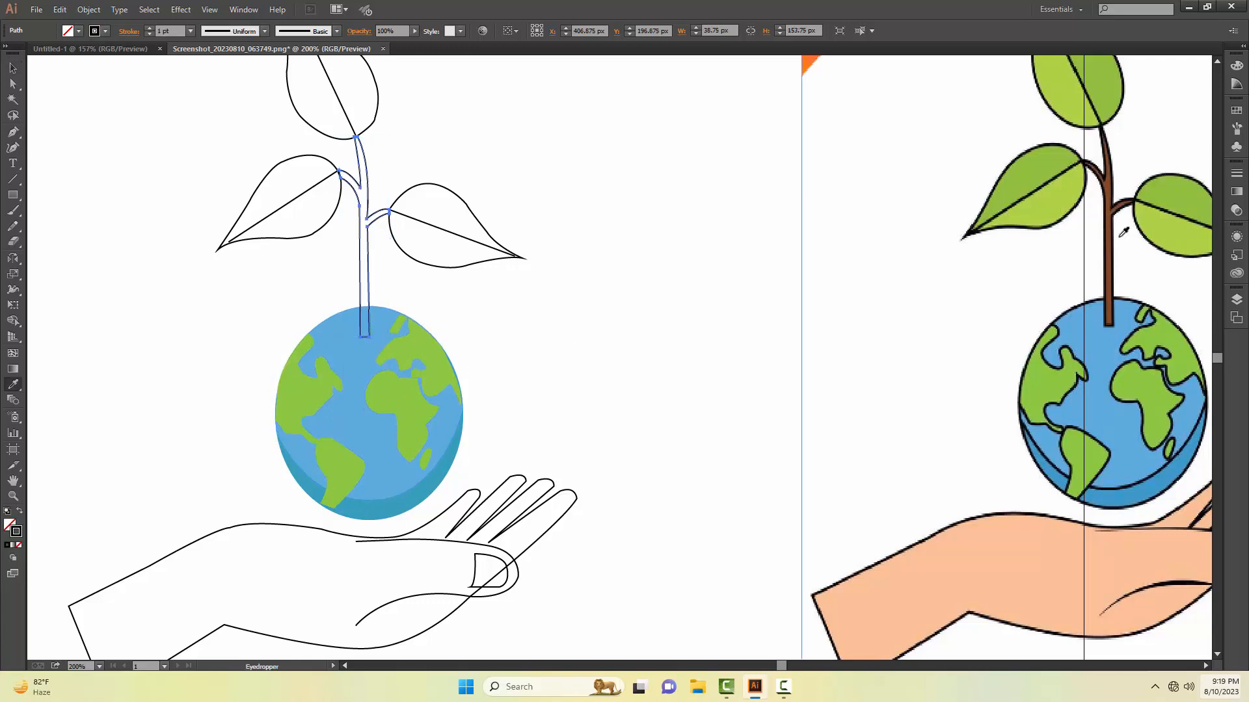
{"action": "left_click", "coordinate": [1112, 241]}
{"action": "key", "text": "v"}
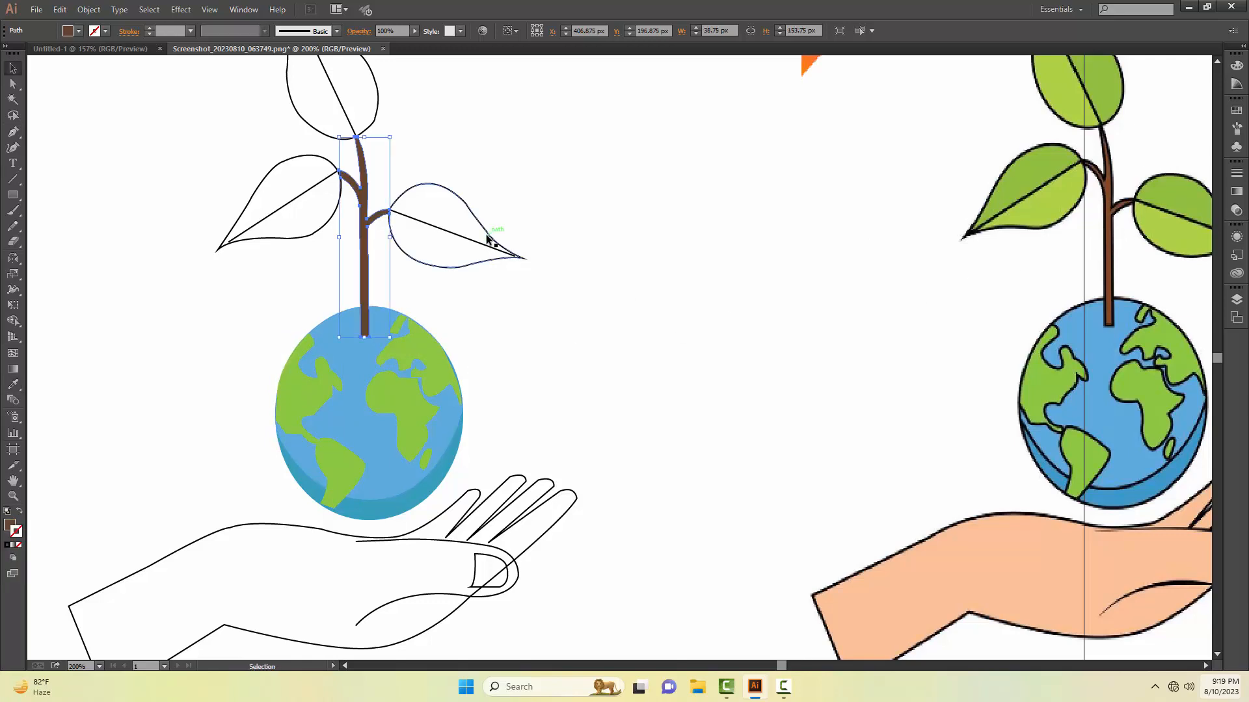
- Fill the whole right leaf with the light green sampled from the reference leaf
{"action": "left_click", "coordinate": [494, 240]}
{"action": "key", "text": "i"}
{"action": "left_click", "coordinate": [1062, 201]}
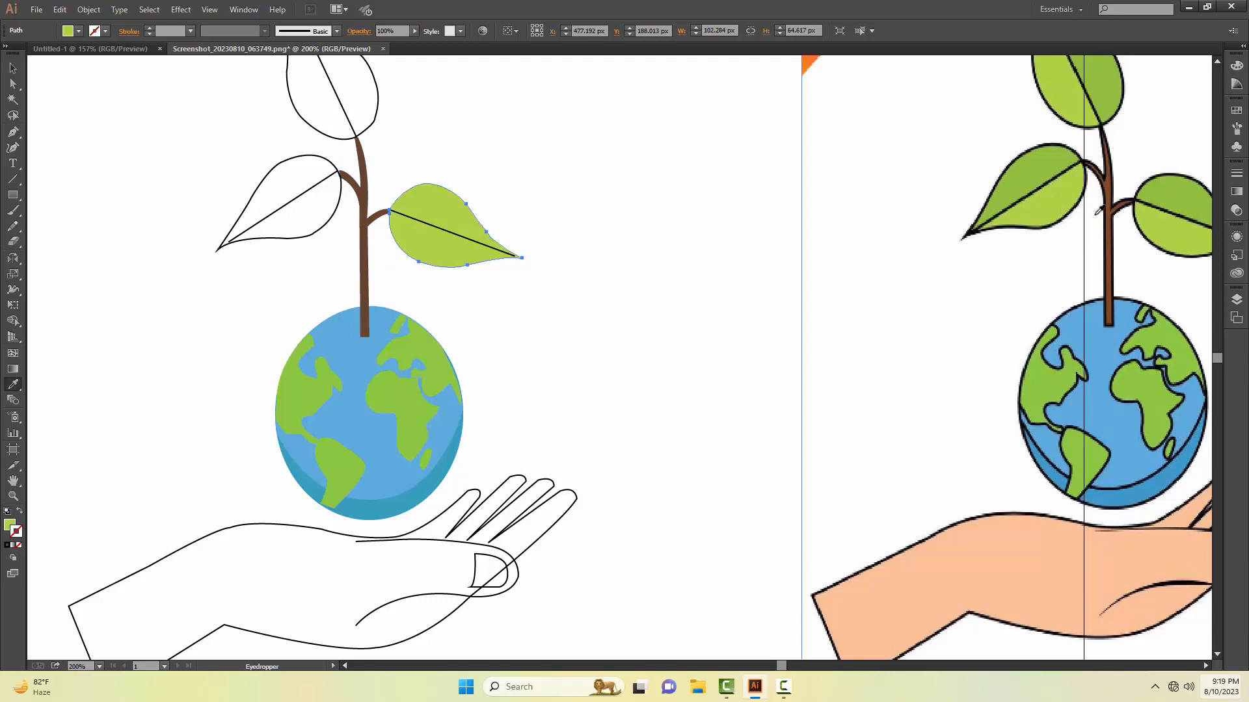
{"action": "key", "text": "v"}
{"action": "left_click_drag", "start_coordinate": [704, 270], "coordinate": [628, 336]}
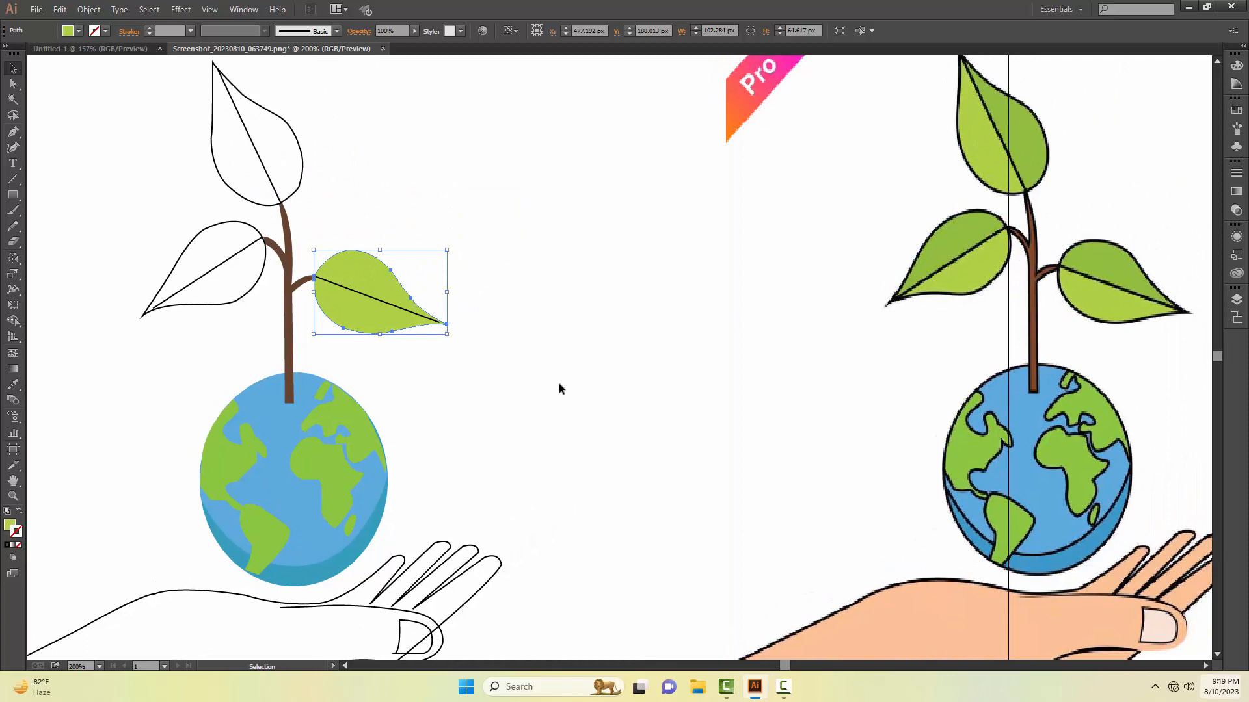
{"action": "left_click", "coordinate": [664, 419]}
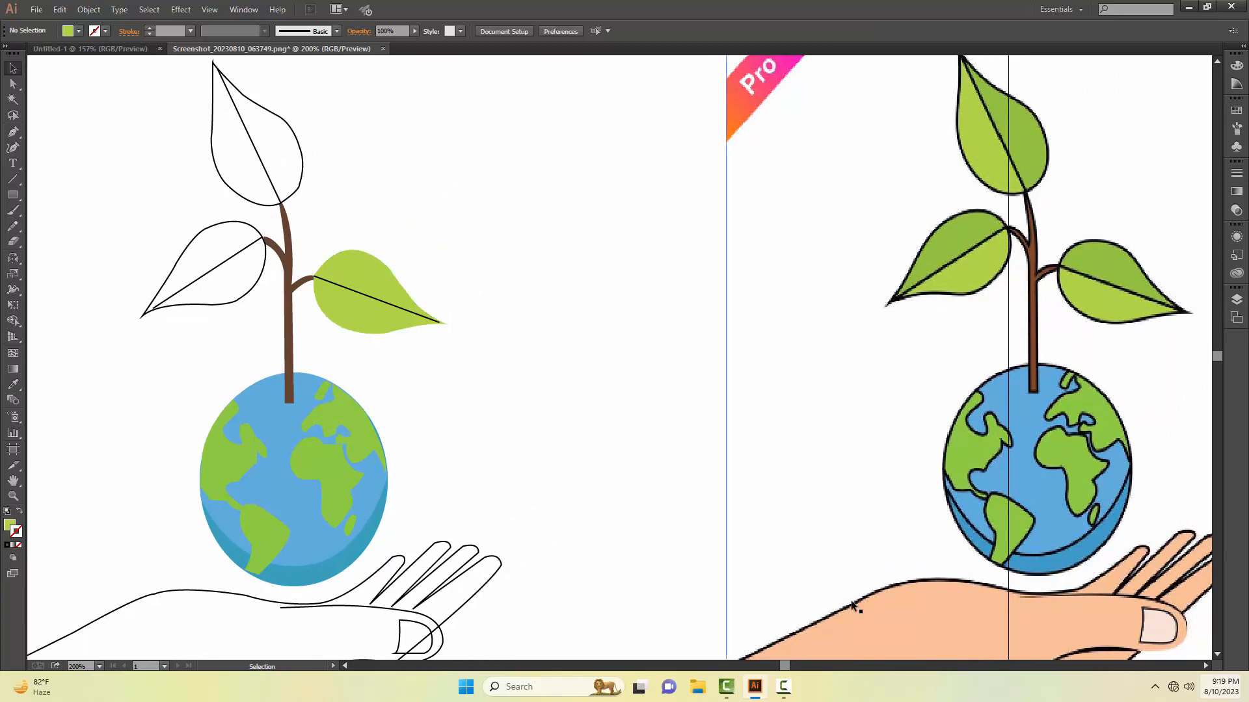
{"action": "left_click", "coordinate": [784, 687]}
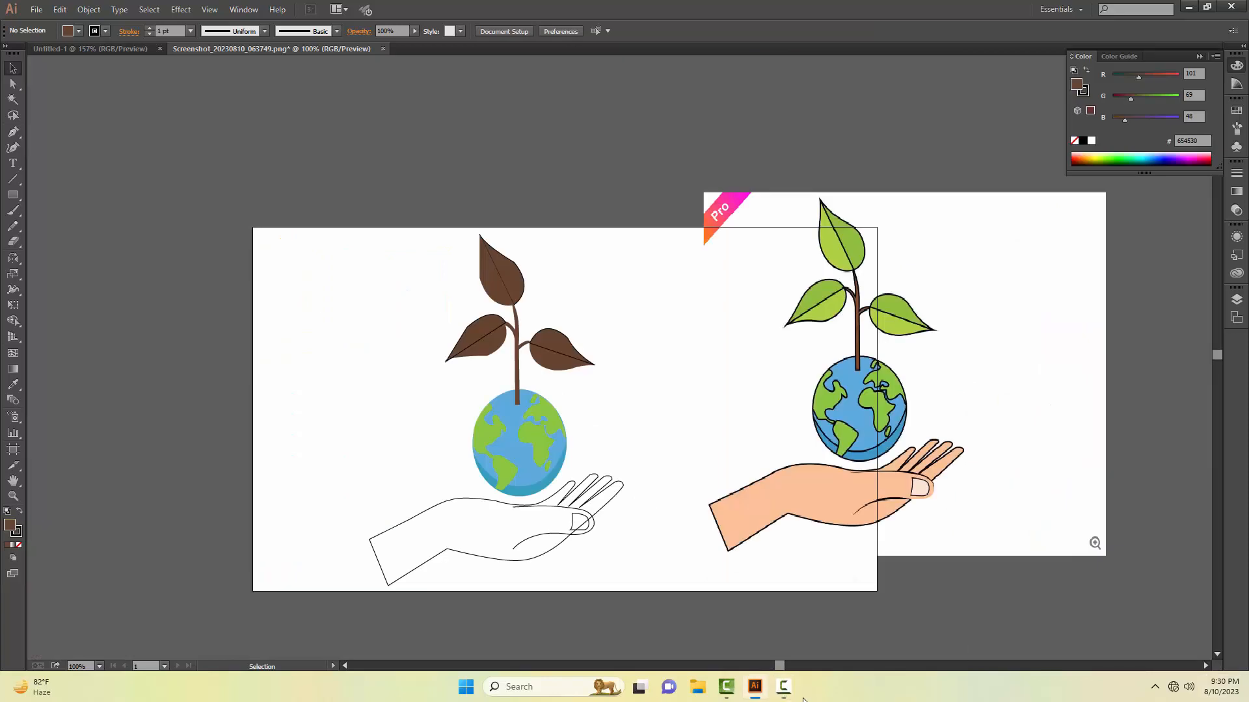
- Fill the right leaf's lower half with the reference's light green (AFD147) and its upper half with the darker green (91BE3D)
{"action": "key", "text": "i"}
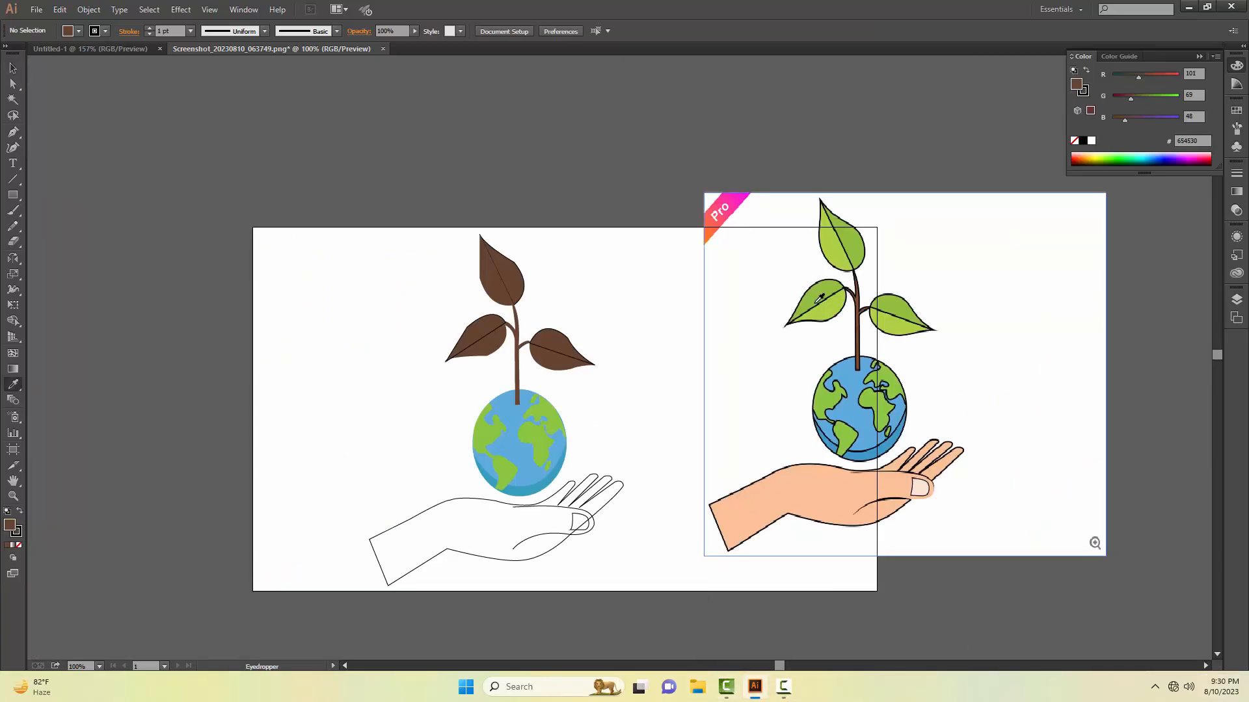
{"action": "left_click", "coordinate": [558, 351], "text": "ctrl"}
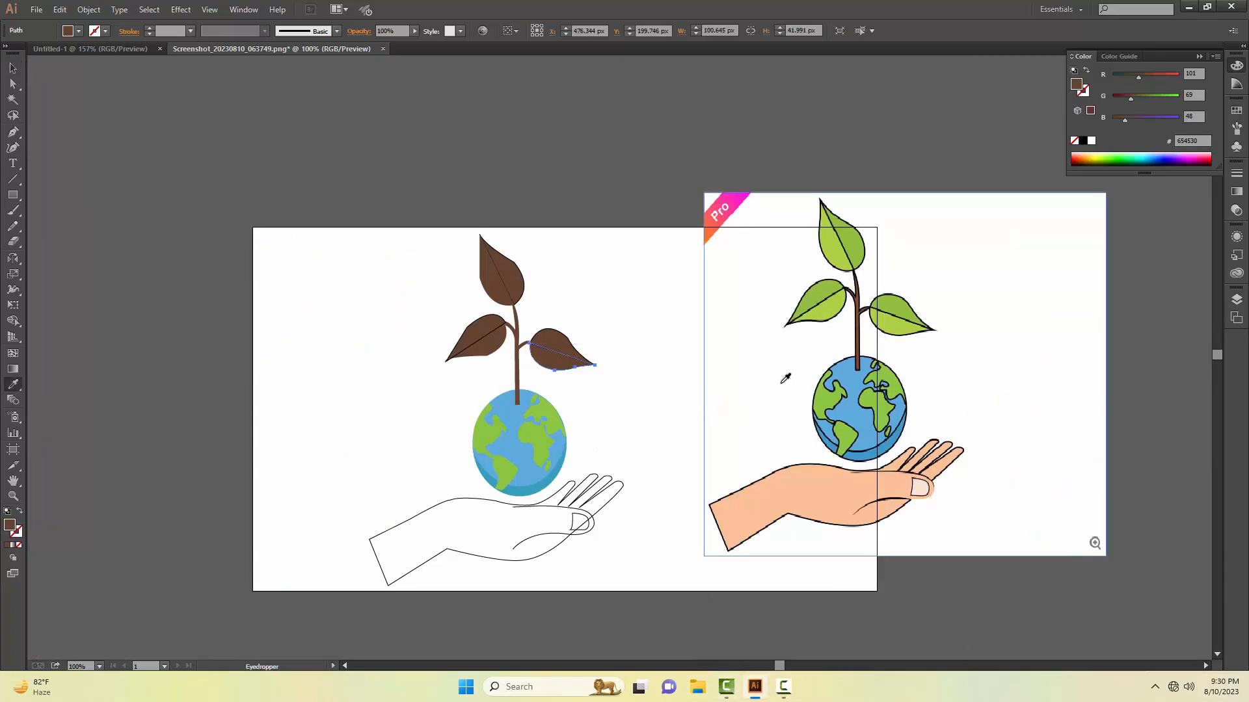
{"action": "left_click", "coordinate": [900, 319]}
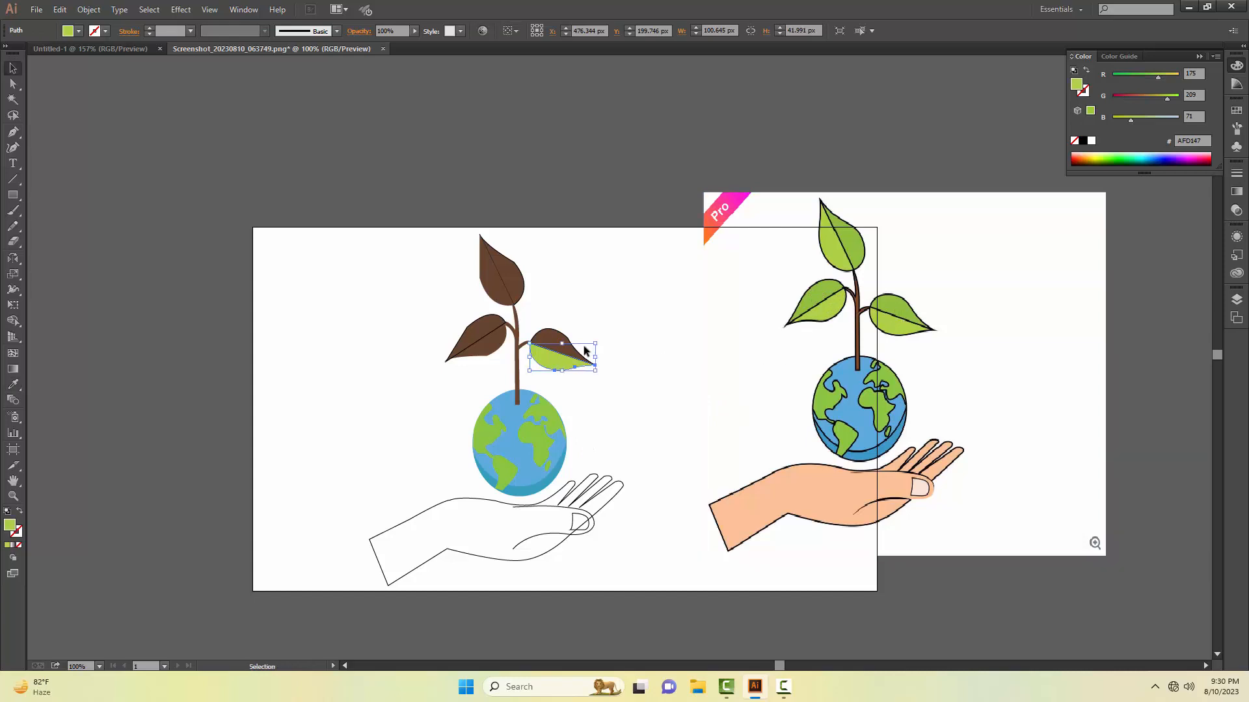
{"action": "key", "text": "v"}
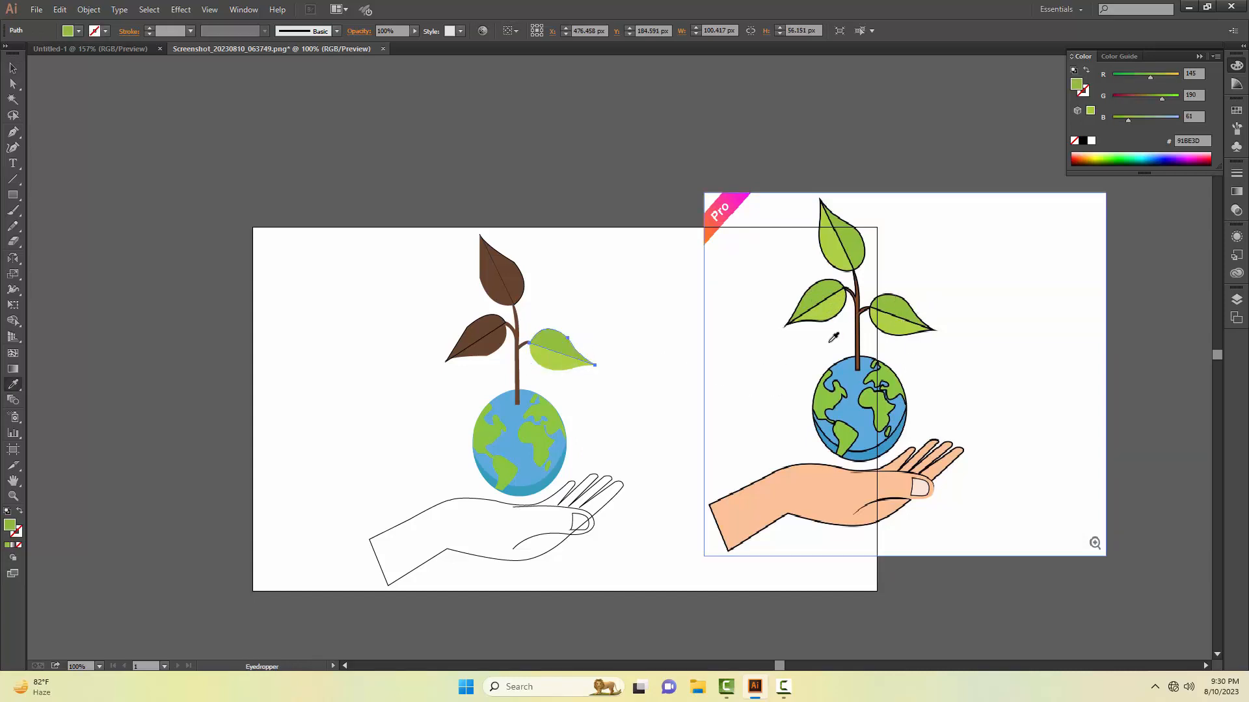
- Fill the top leaf's right half with darker green and its left half with light green, sampled from the reference's top leaf
{"action": "left_click", "coordinate": [515, 292]}
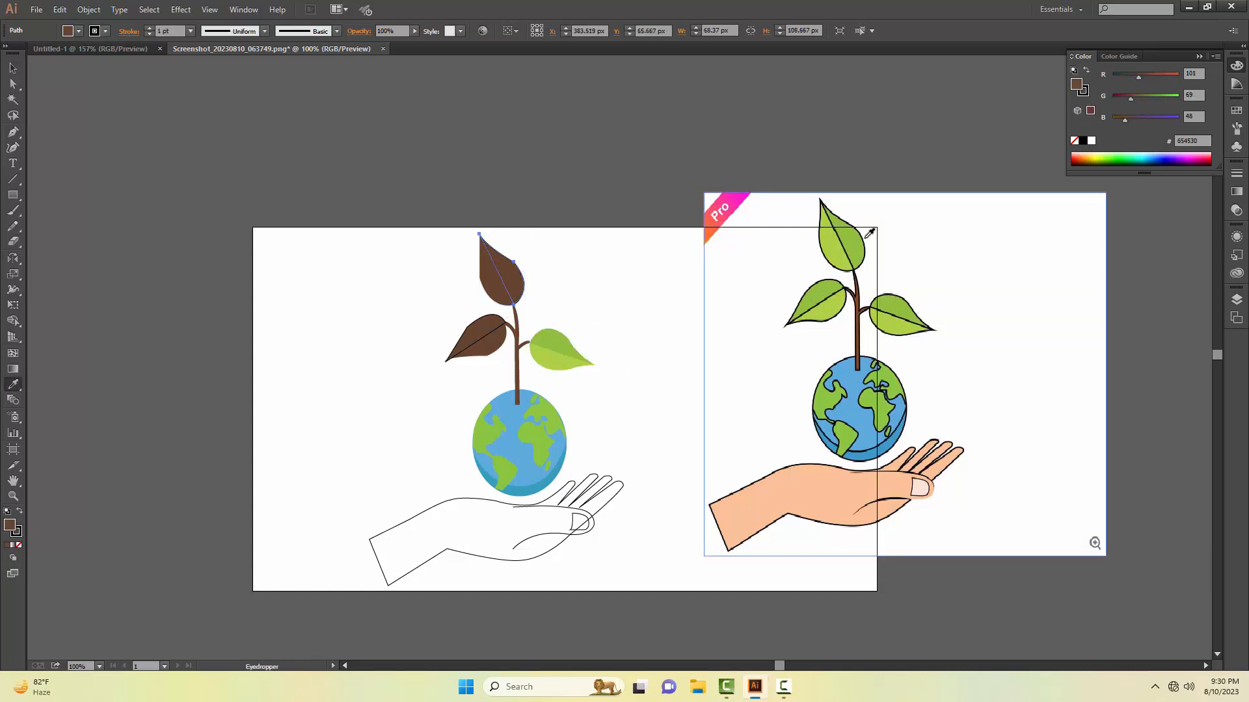
{"action": "key", "text": "i"}
{"action": "left_click", "coordinate": [845, 242]}
{"action": "key", "text": "v"}
{"action": "left_click", "coordinate": [493, 280]}
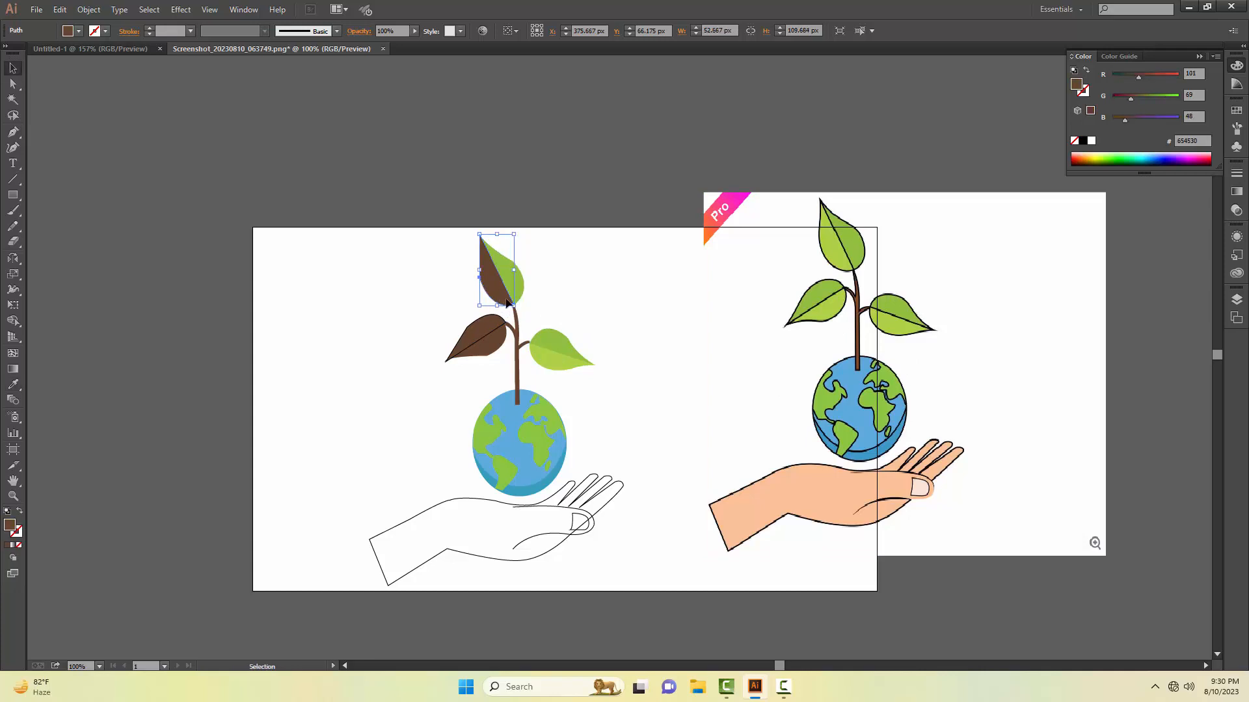
{"action": "key", "text": "p"}
{"action": "key", "text": "i"}
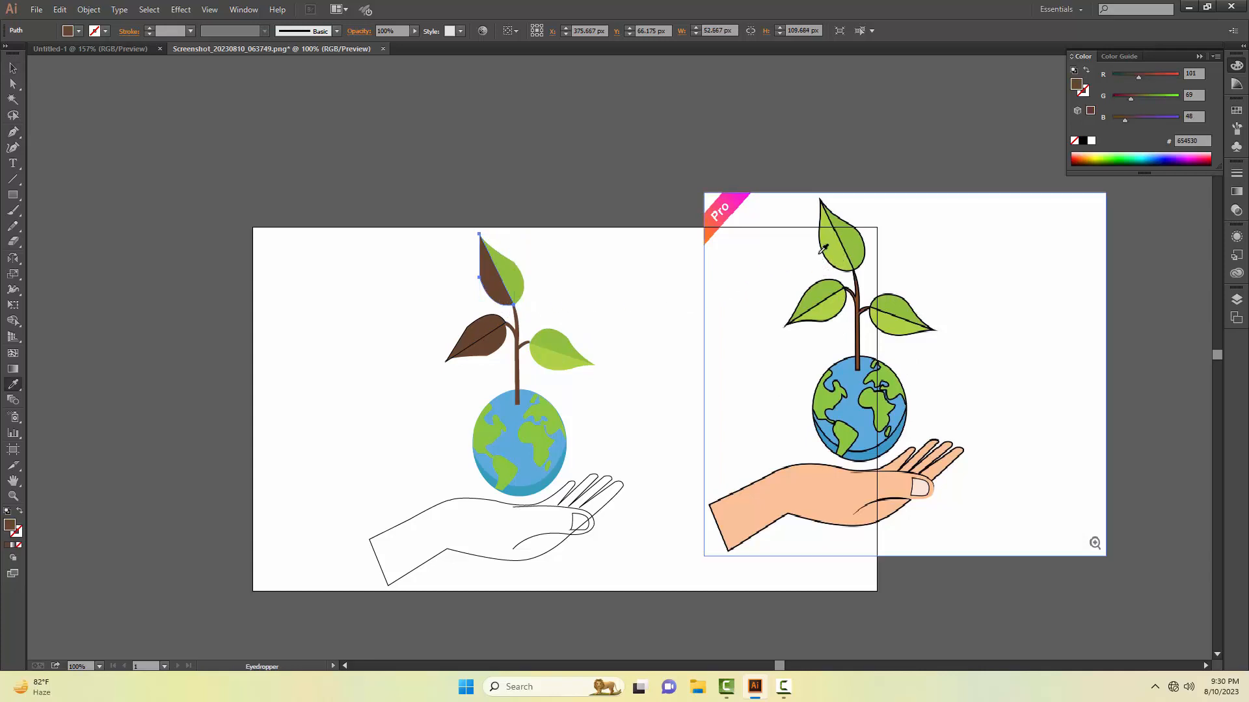
{"action": "left_click", "coordinate": [830, 248]}
- Fill the left leaf's lower half with the reference's light green (AFD146) and its upper half with the darker green (91BE3D)
{"action": "key", "text": "v"}
{"action": "left_click", "coordinate": [473, 334]}
{"action": "key", "text": "i"}
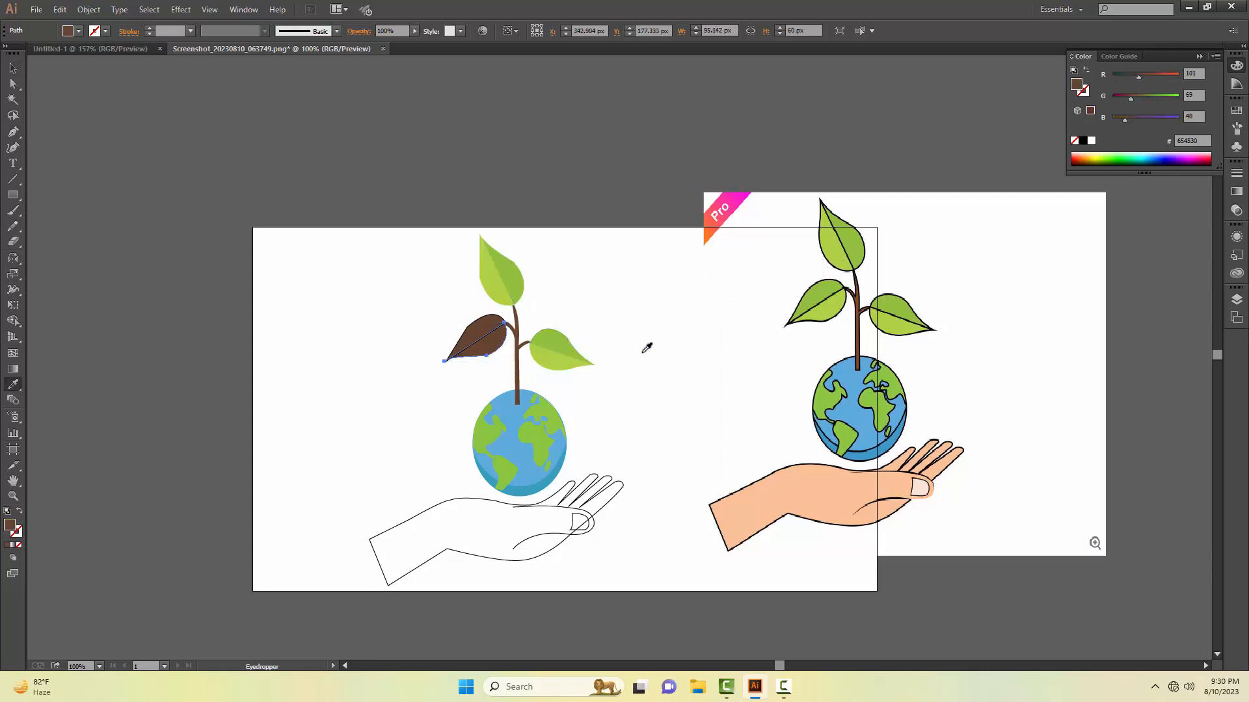
{"action": "left_click", "coordinate": [829, 306]}
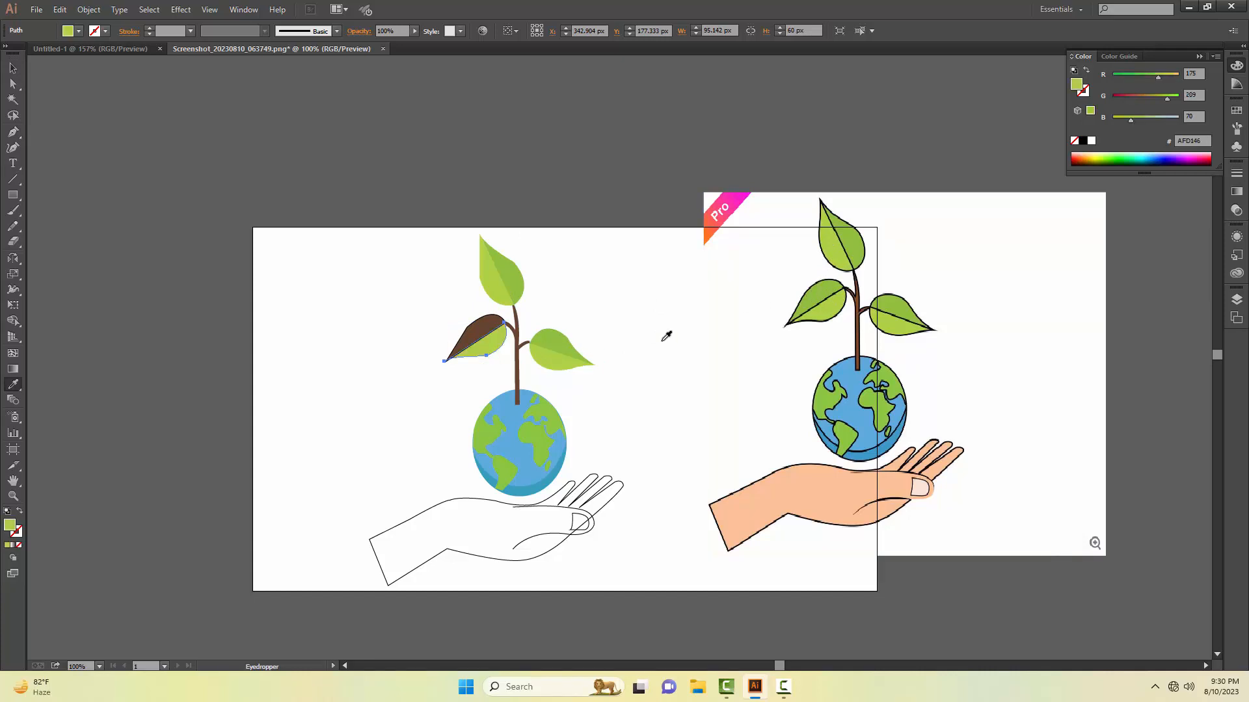
{"action": "key", "text": "v"}
{"action": "left_click", "coordinate": [501, 325]}
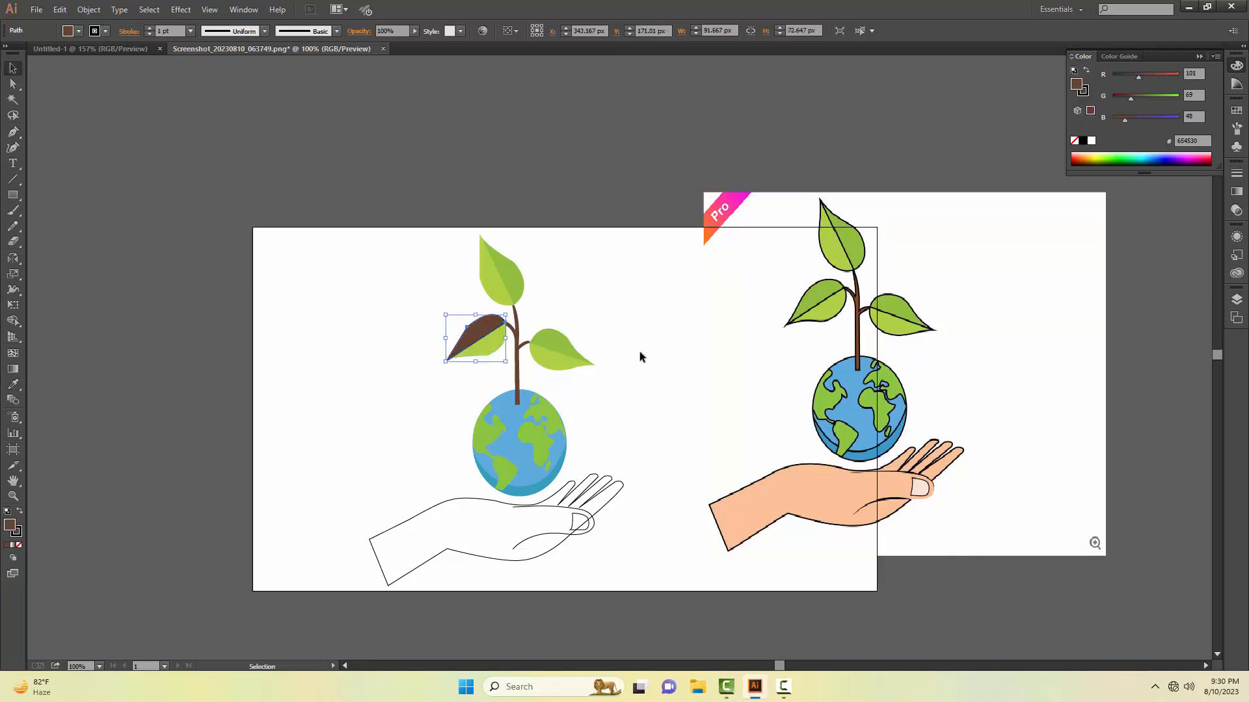
{"action": "key", "text": "i"}
{"action": "left_click", "coordinate": [821, 297]}
{"action": "key", "text": "v"}
- Give all the leaves, stem and branches of the plant a 1 pt stroke
{"action": "key", "text": "z"}
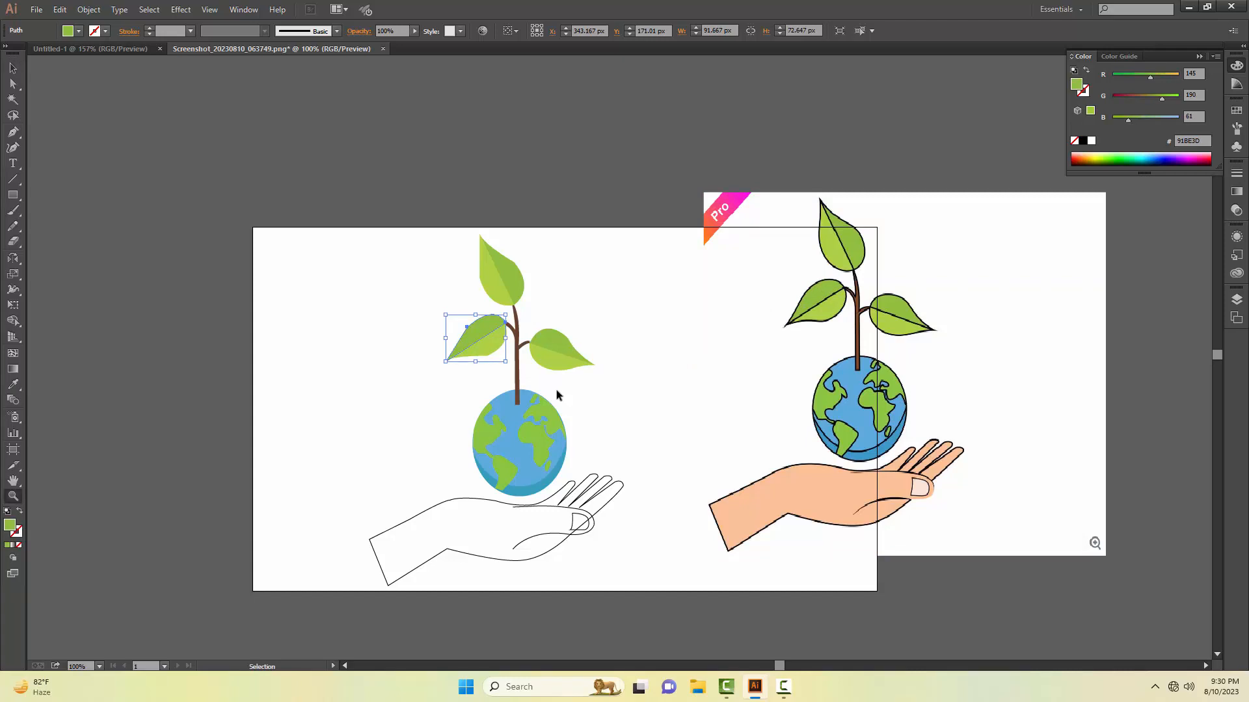
{"action": "left_click", "coordinate": [556, 389]}
{"action": "key", "text": "v"}
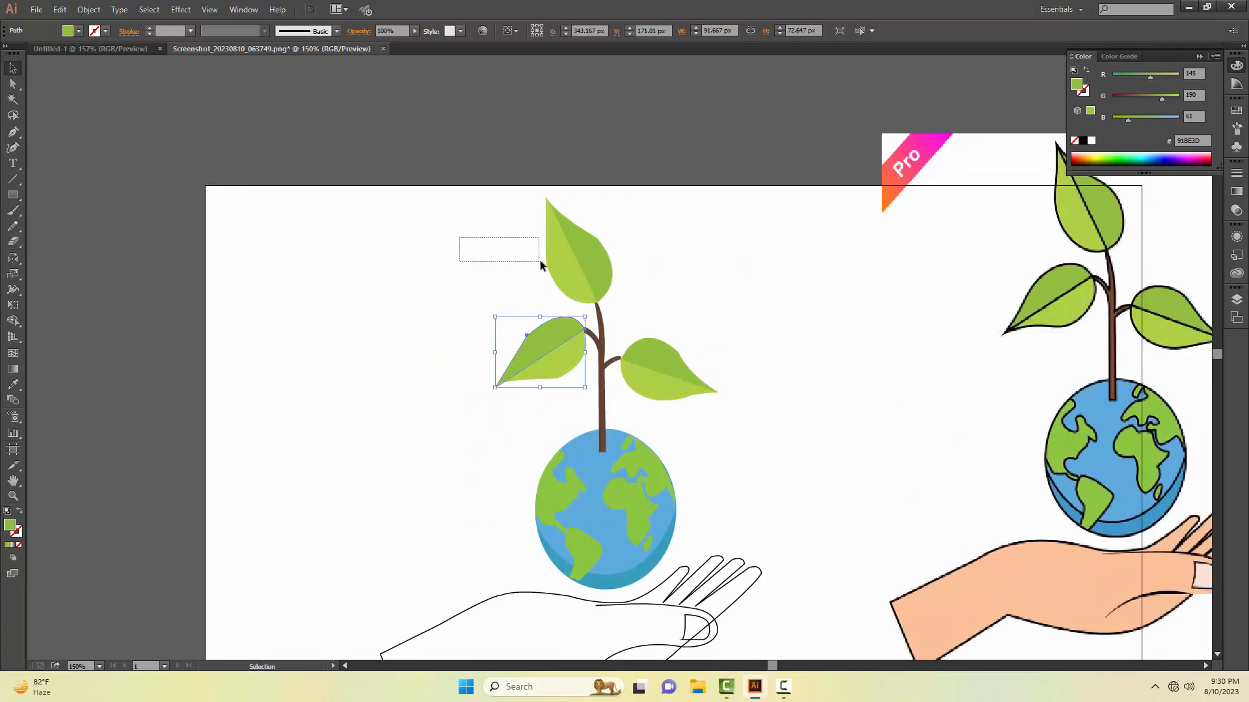
{"action": "left_click_drag", "start_coordinate": [540, 263], "coordinate": [682, 362]}
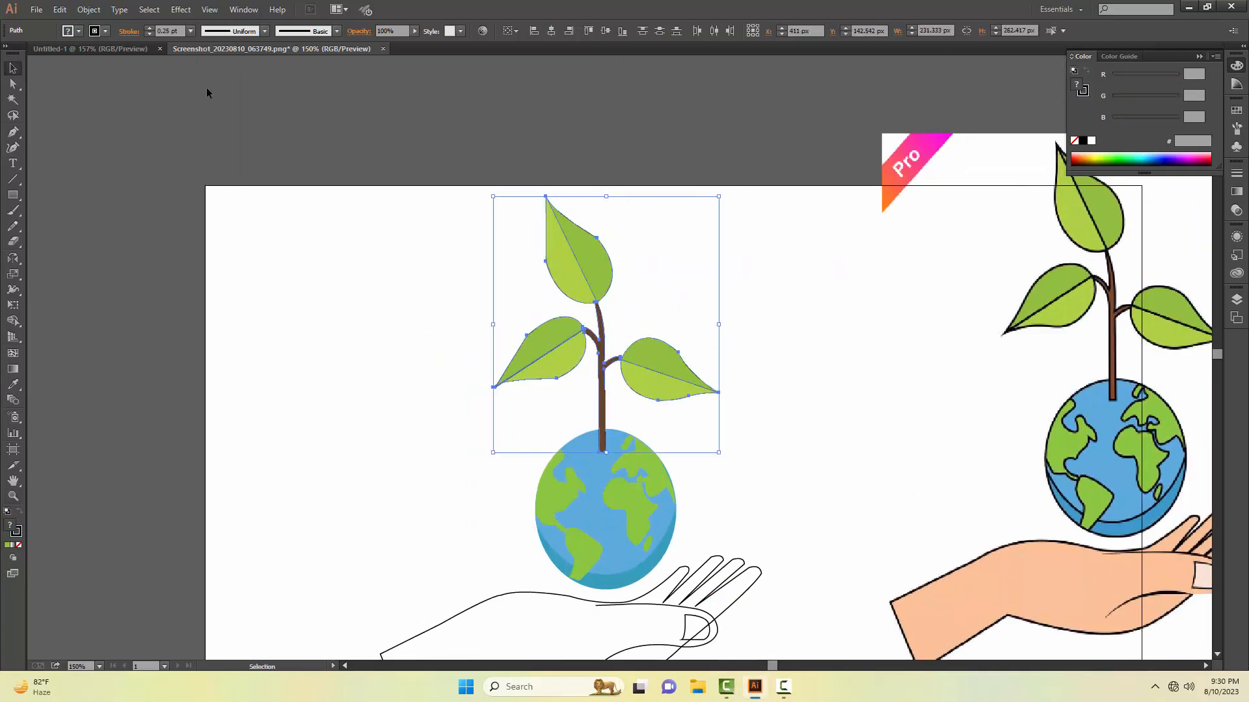
{"action": "left_click", "coordinate": [190, 31]}
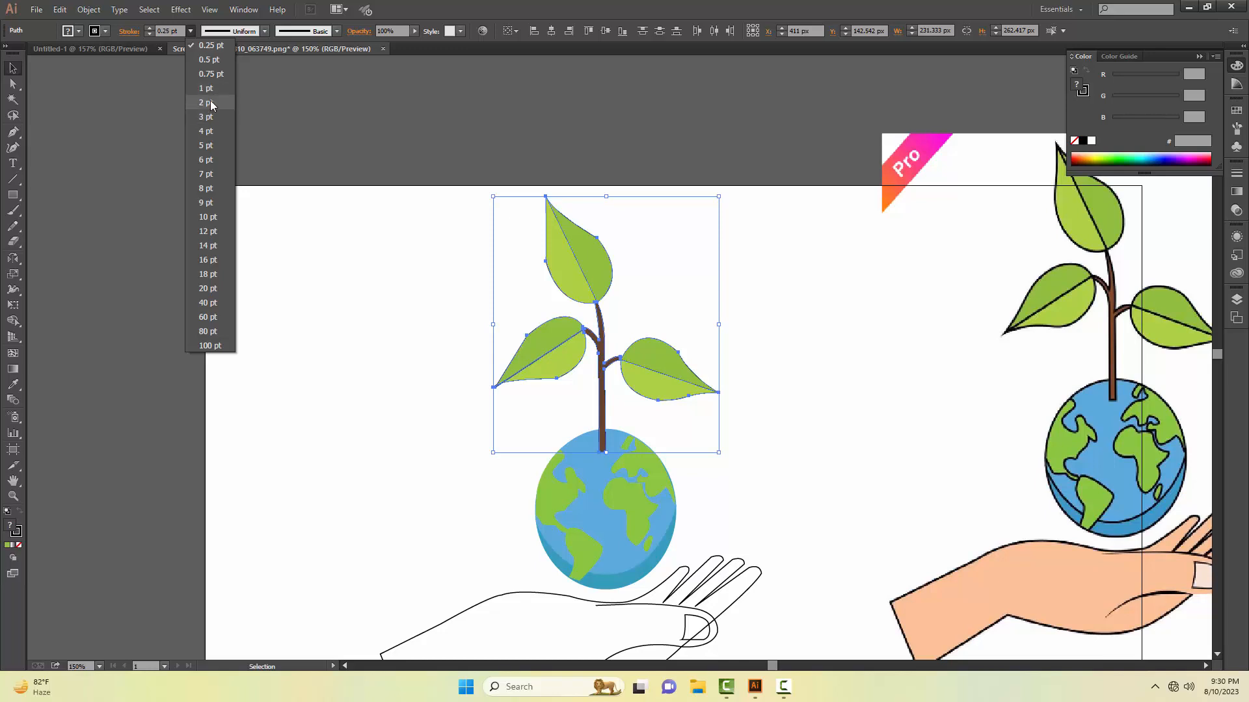
{"action": "left_click", "coordinate": [210, 88]}
{"action": "left_click", "coordinate": [418, 427]}
- Give the globe's light blue ocean circle a 1 pt stroke
{"action": "left_click_drag", "start_coordinate": [758, 394], "coordinate": [674, 371]}
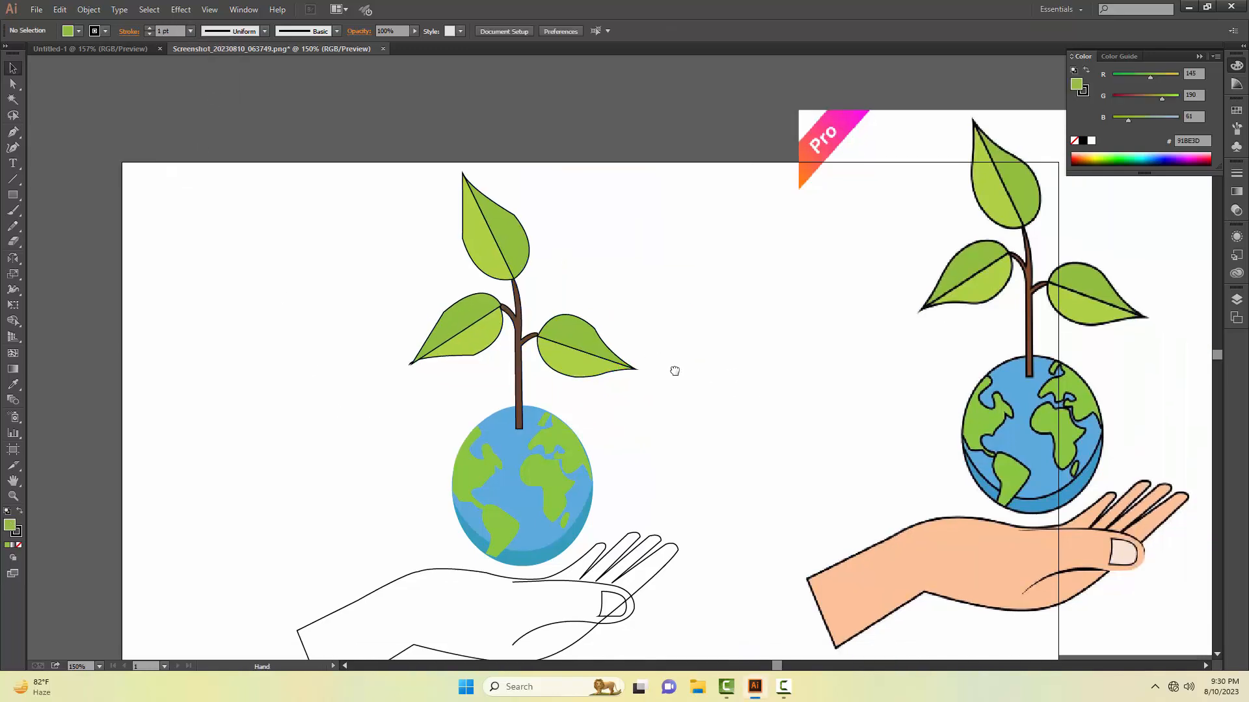
{"action": "key", "text": "z"}
{"action": "left_click", "coordinate": [674, 384], "text": "alt"}
{"action": "left_click", "coordinate": [539, 364], "text": "alt"}
{"action": "left_click_drag", "start_coordinate": [589, 367], "coordinate": [509, 373]}
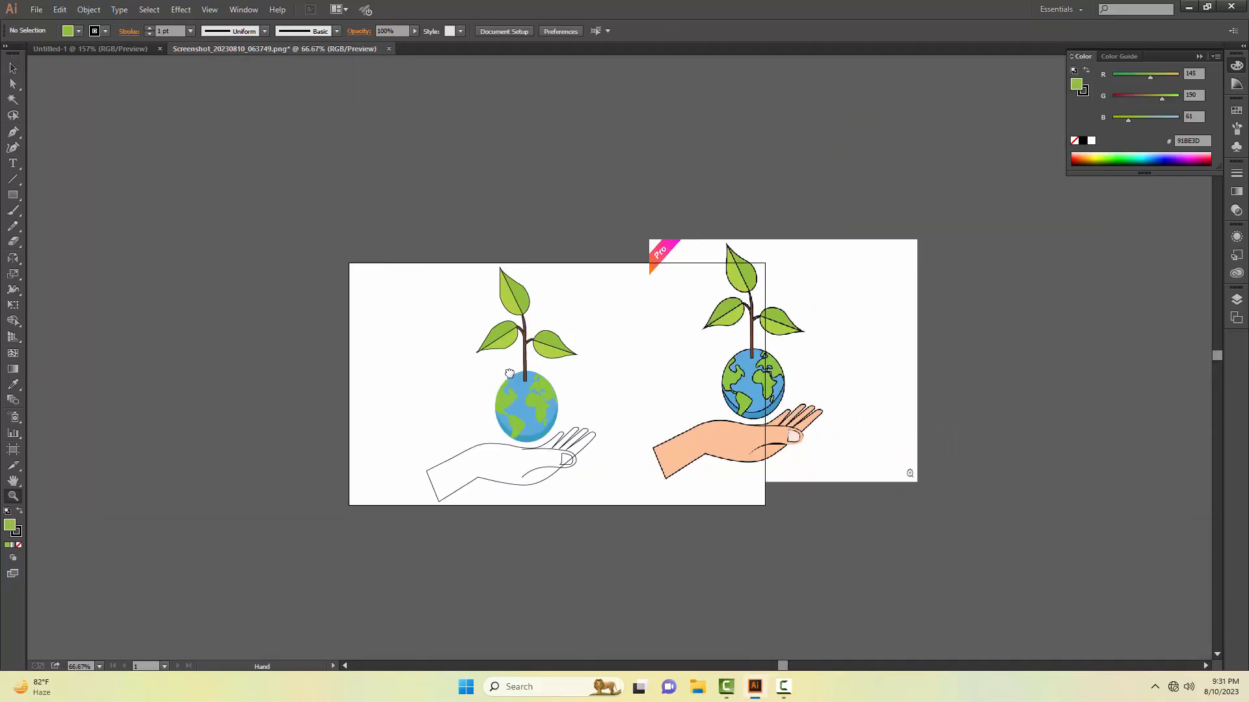
{"action": "key", "text": "v"}
{"action": "left_click", "coordinate": [554, 421]}
{"action": "left_click", "coordinate": [191, 31]}
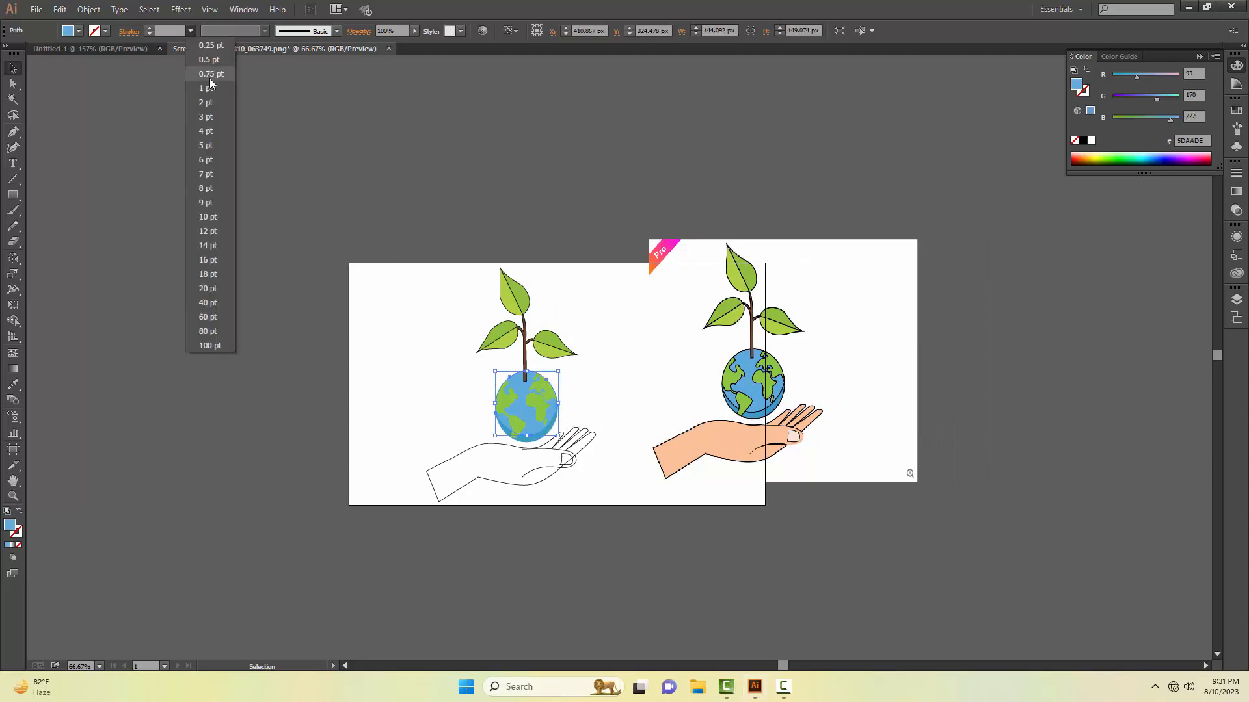
{"action": "left_click", "coordinate": [208, 85]}
{"action": "left_click", "coordinate": [204, 162]}
- Give the darker blue shape behind the globe a 2 pt stroke
{"action": "left_click", "coordinate": [555, 429]}
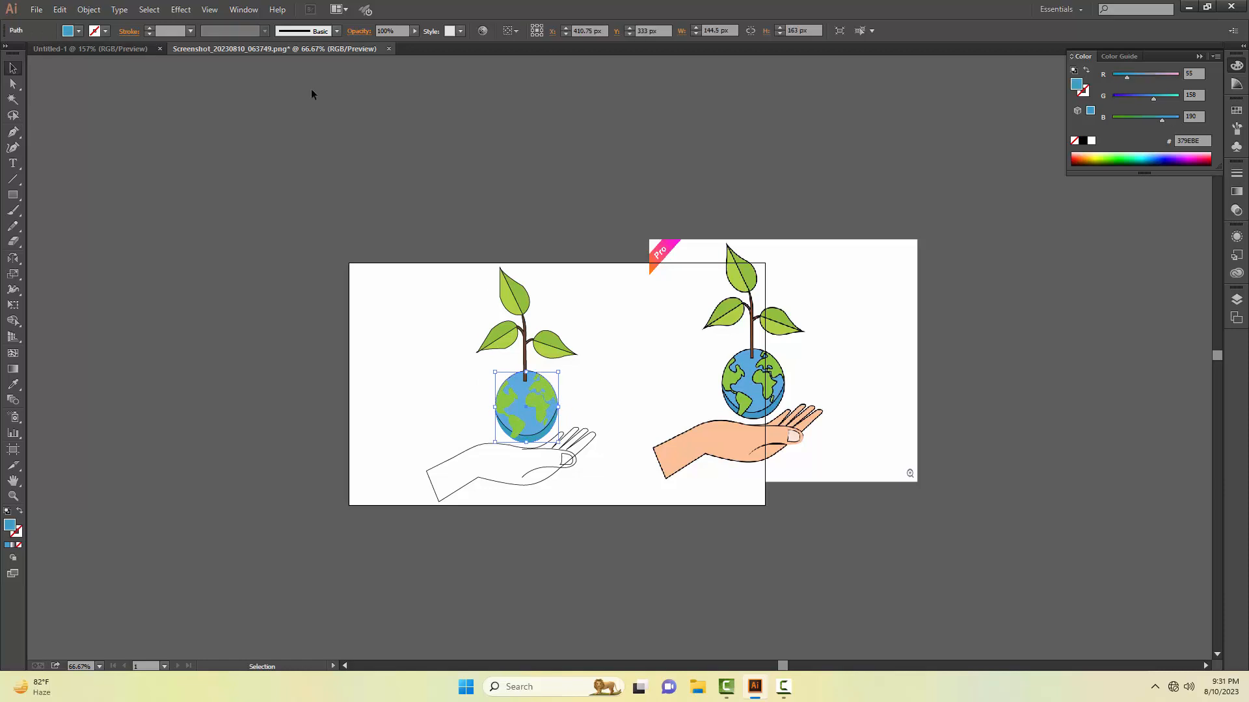
{"action": "left_click", "coordinate": [190, 31]}
{"action": "left_click", "coordinate": [215, 103]}
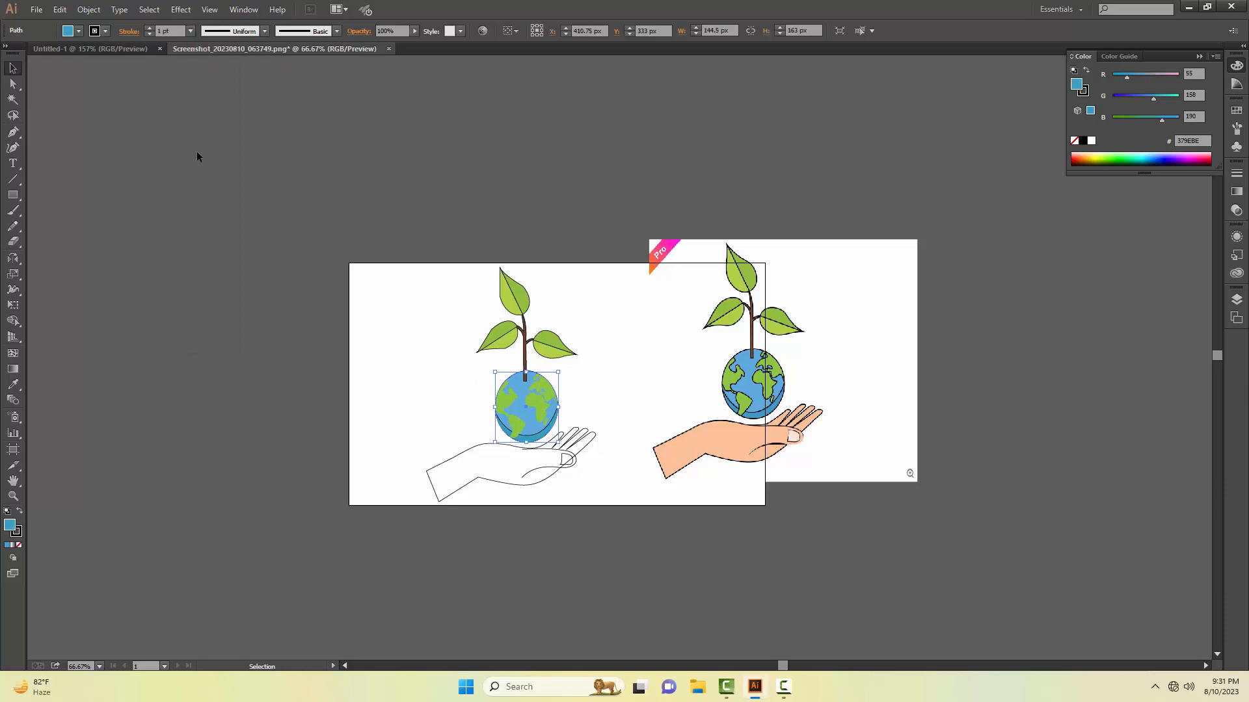
{"action": "left_click", "coordinate": [468, 306]}
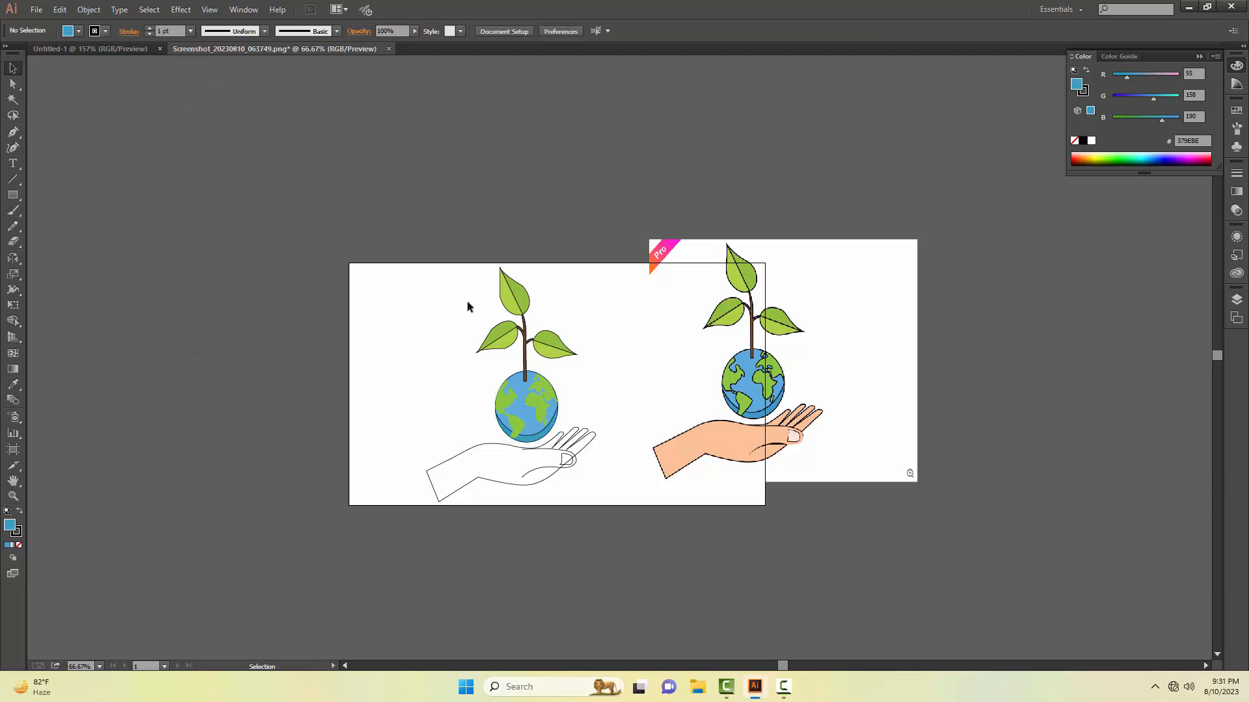
{"action": "left_click", "coordinate": [550, 434]}
{"action": "left_click", "coordinate": [190, 31]}
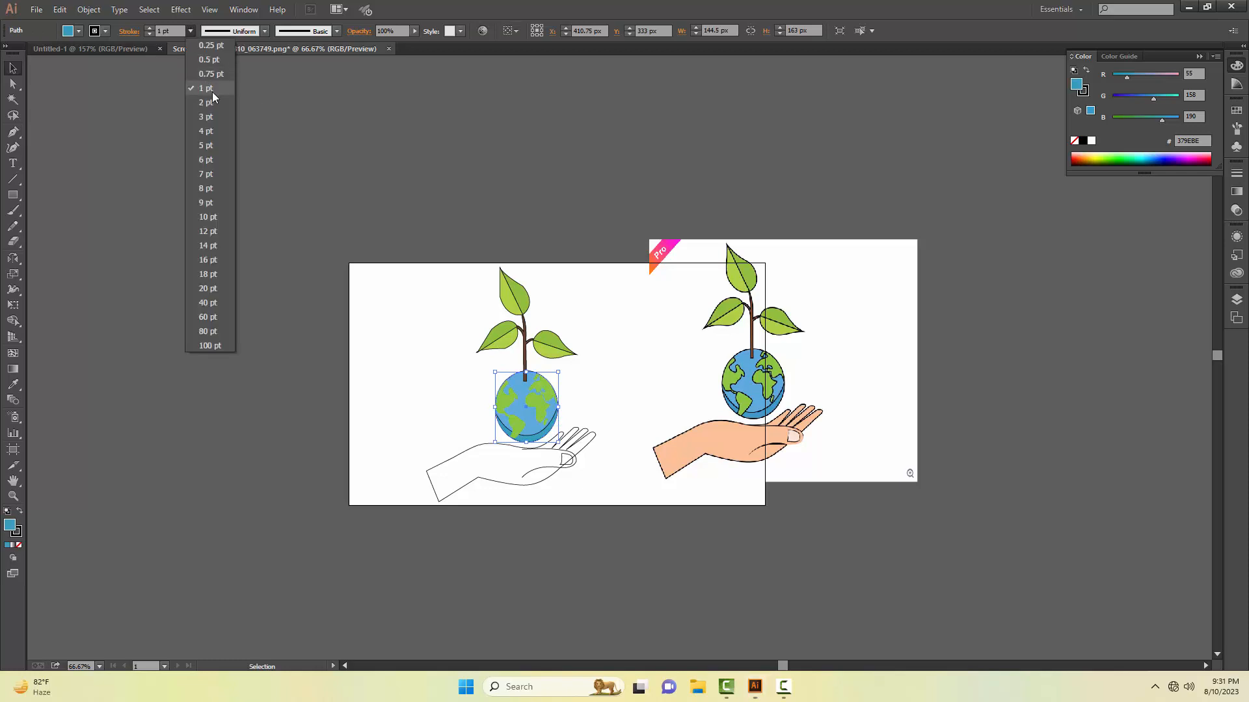
{"action": "left_click", "coordinate": [215, 102]}
{"action": "left_click", "coordinate": [421, 345]}
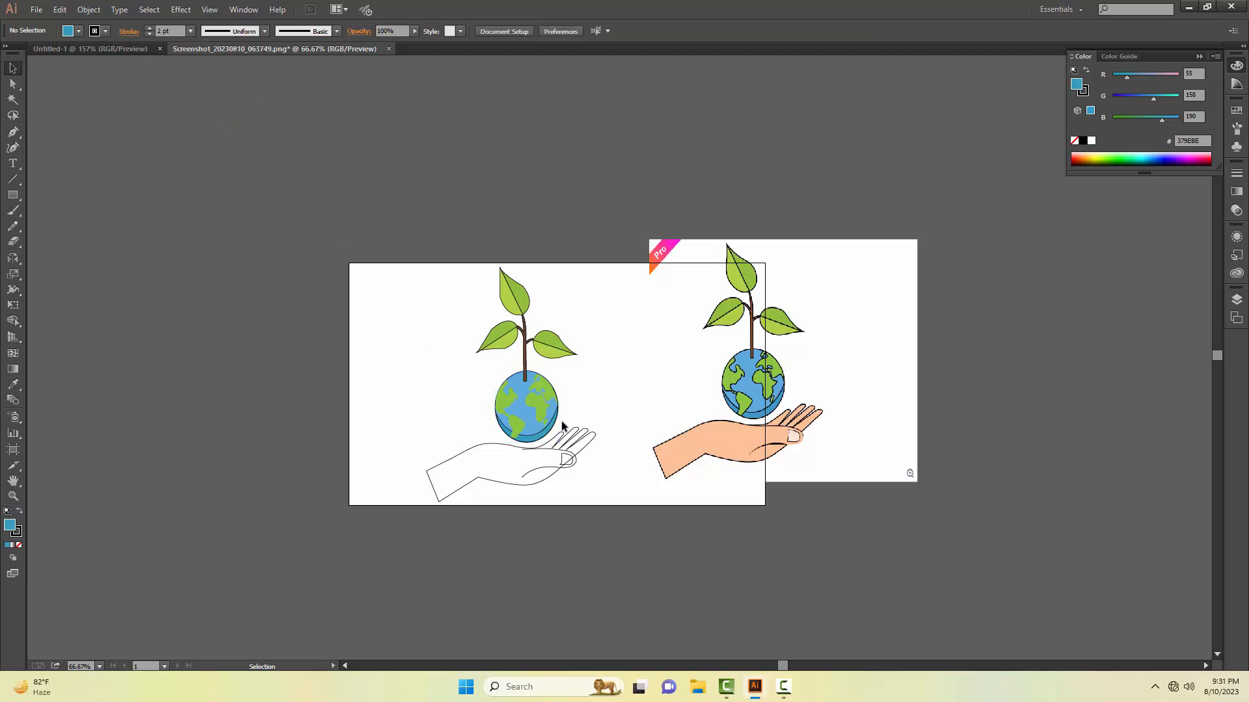
- Fill the hand outline with the skin tone (FCC197) sampled from the reference hand, using the Eyedropper
{"action": "key", "text": "z"}
{"action": "left_click", "coordinate": [536, 418]}
{"action": "left_click", "coordinate": [590, 388]}
{"action": "left_click", "coordinate": [636, 369]}
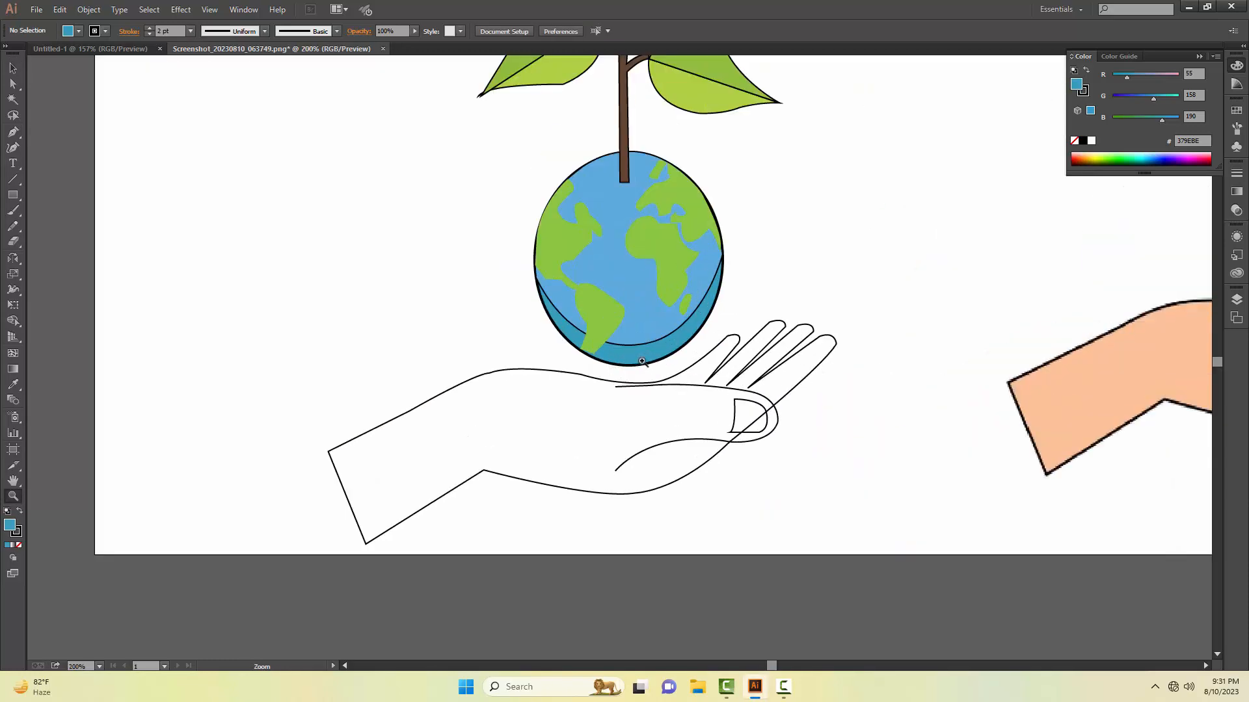
{"action": "left_click_drag", "start_coordinate": [637, 329], "coordinate": [455, 409]}
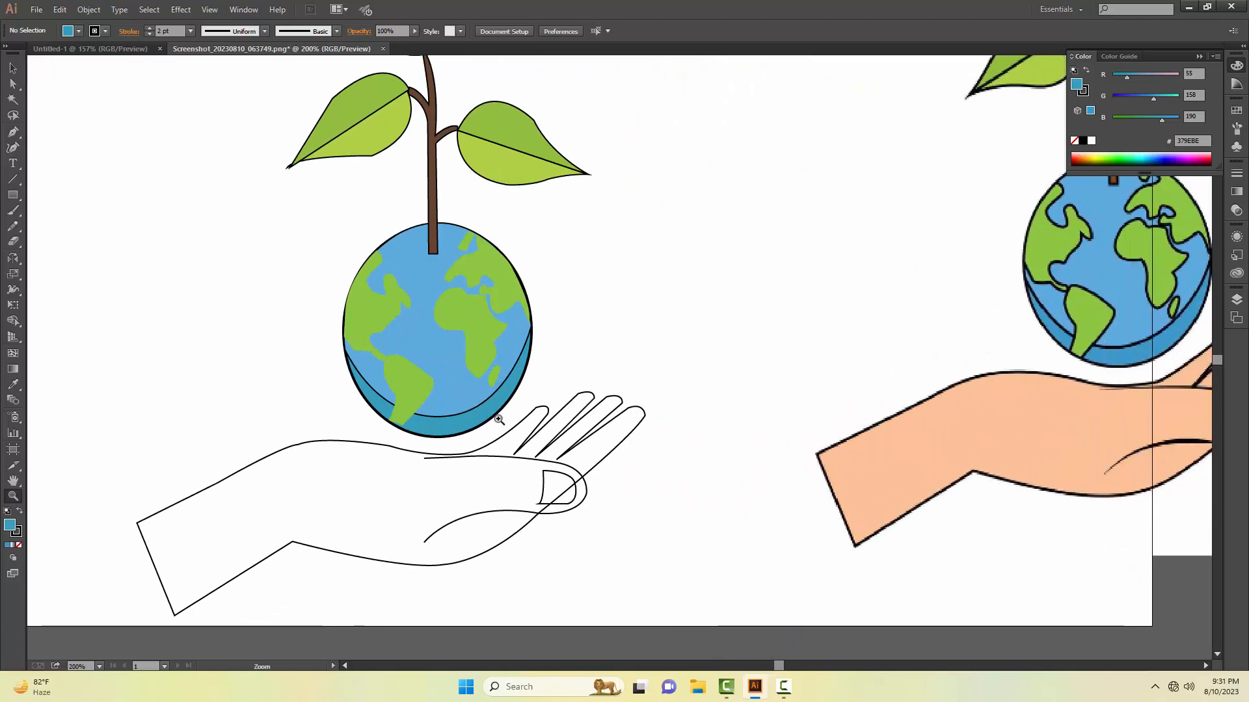
{"action": "key", "text": "v"}
{"action": "left_click_drag", "start_coordinate": [544, 487], "coordinate": [555, 405]}
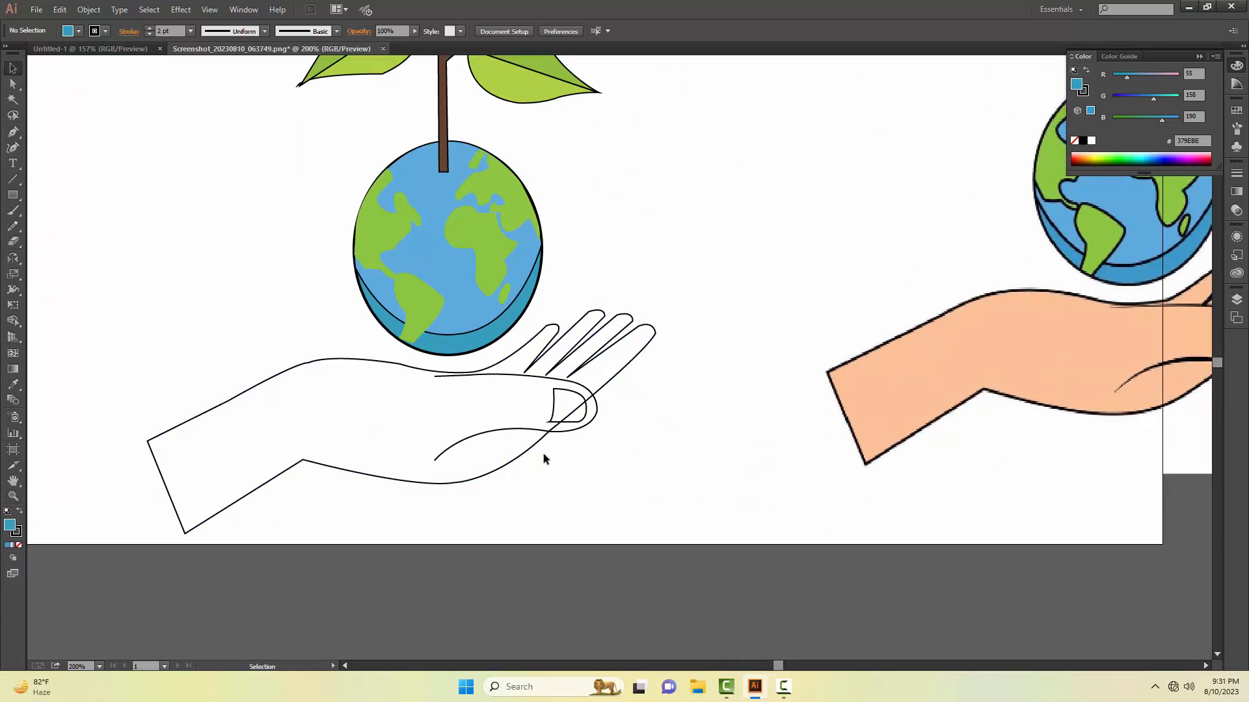
{"action": "left_click_drag", "start_coordinate": [593, 471], "coordinate": [532, 471]}
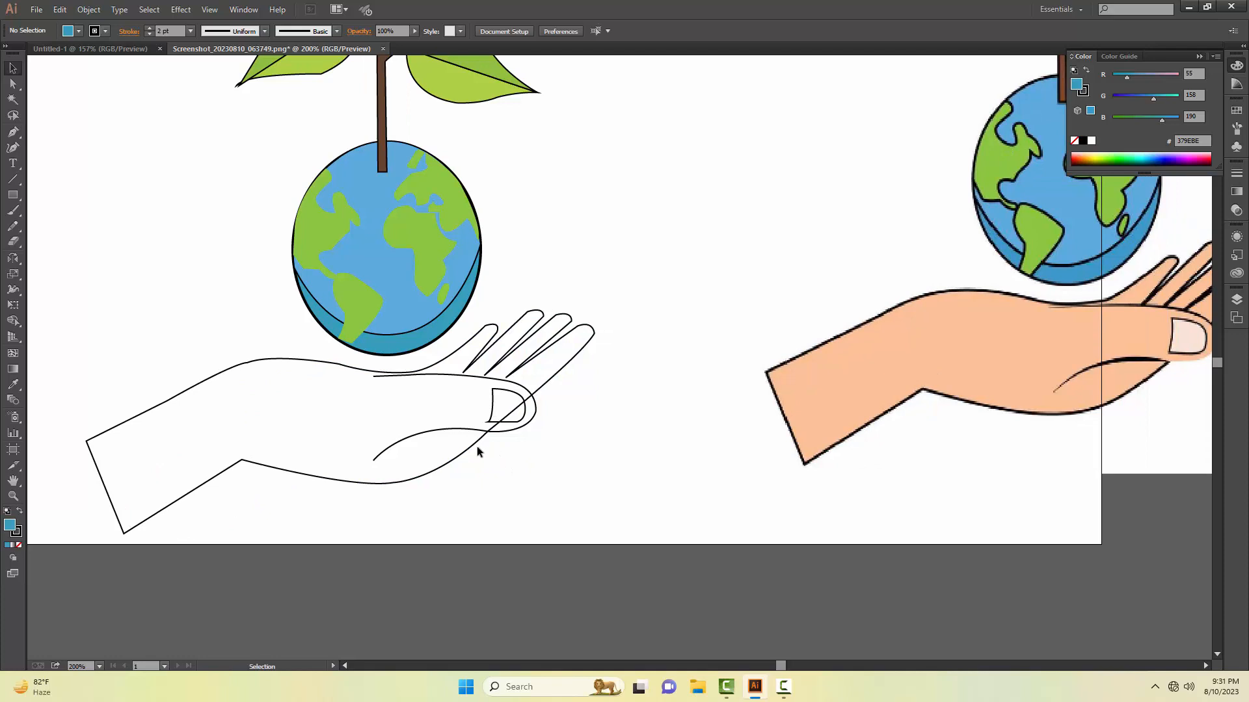
{"action": "left_click", "coordinate": [474, 445]}
{"action": "key", "text": "i"}
{"action": "left_click", "coordinate": [828, 369]}
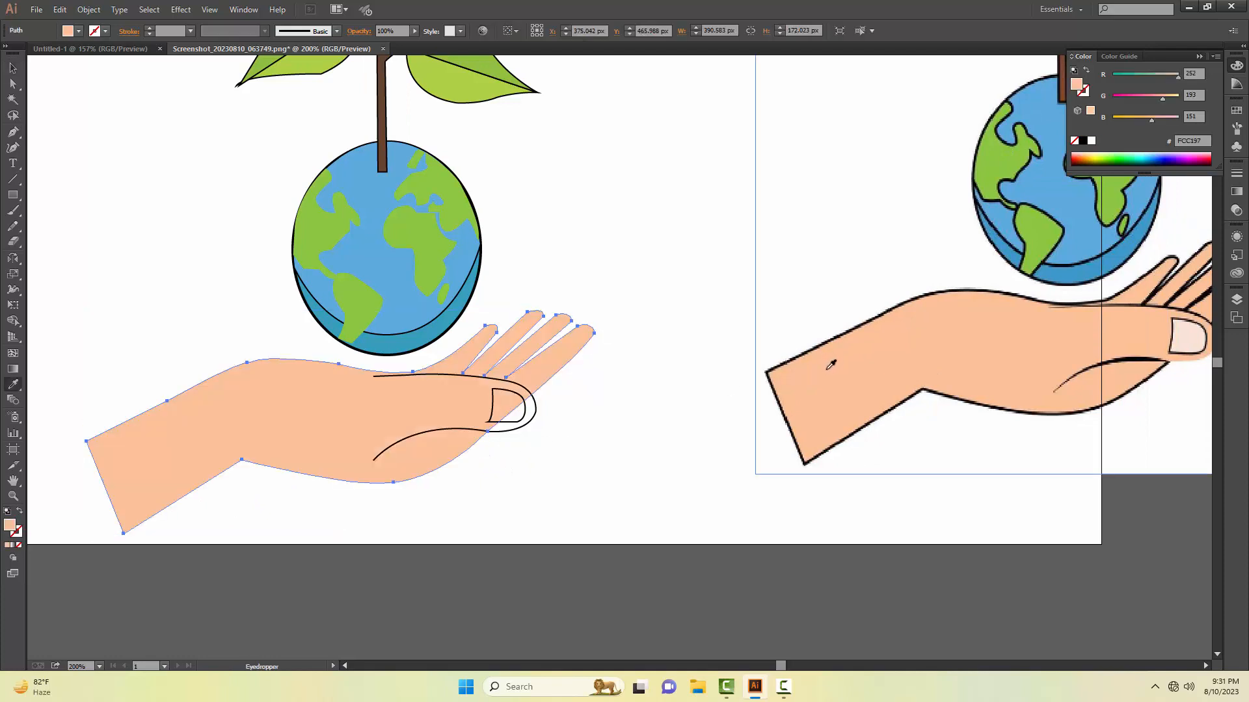
{"action": "key", "text": "v"}
{"action": "left_click", "coordinate": [633, 385]}
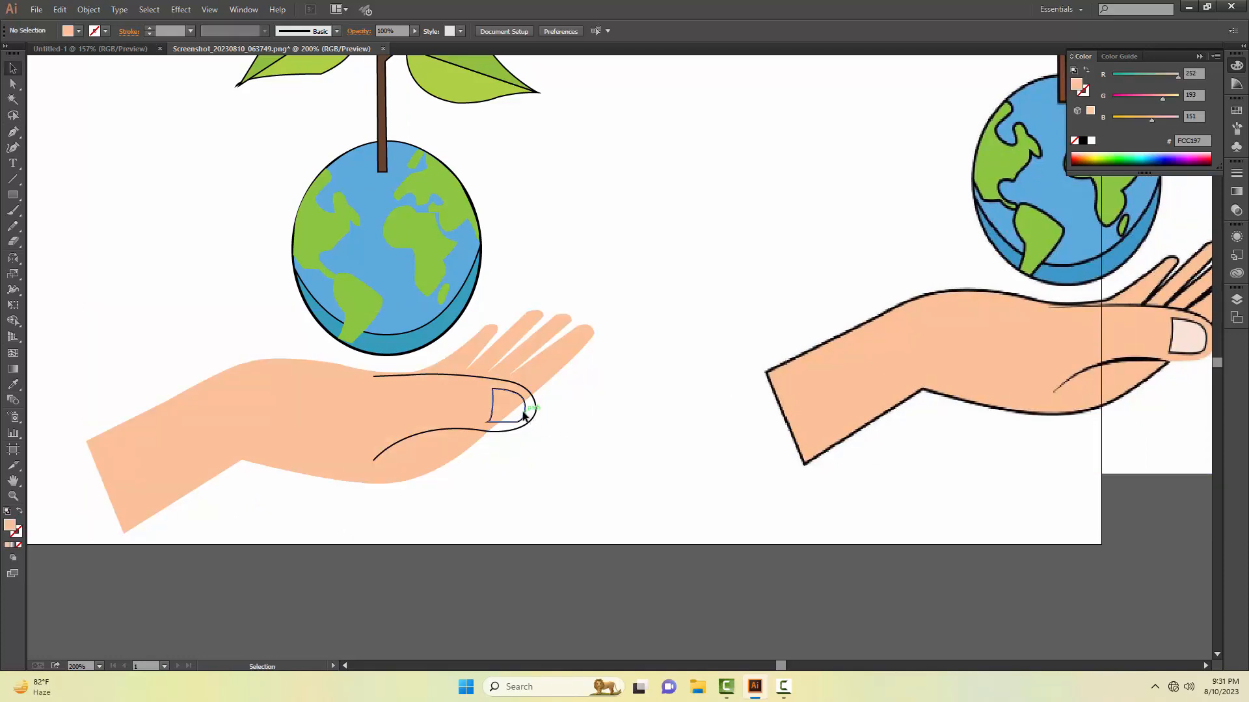
- Fill the thumbnail shape with the pale pink (FAE4D7) sampled from the reference nail
{"action": "left_click", "coordinate": [524, 416]}
{"action": "key", "text": "i"}
{"action": "left_click", "coordinate": [1191, 327]}
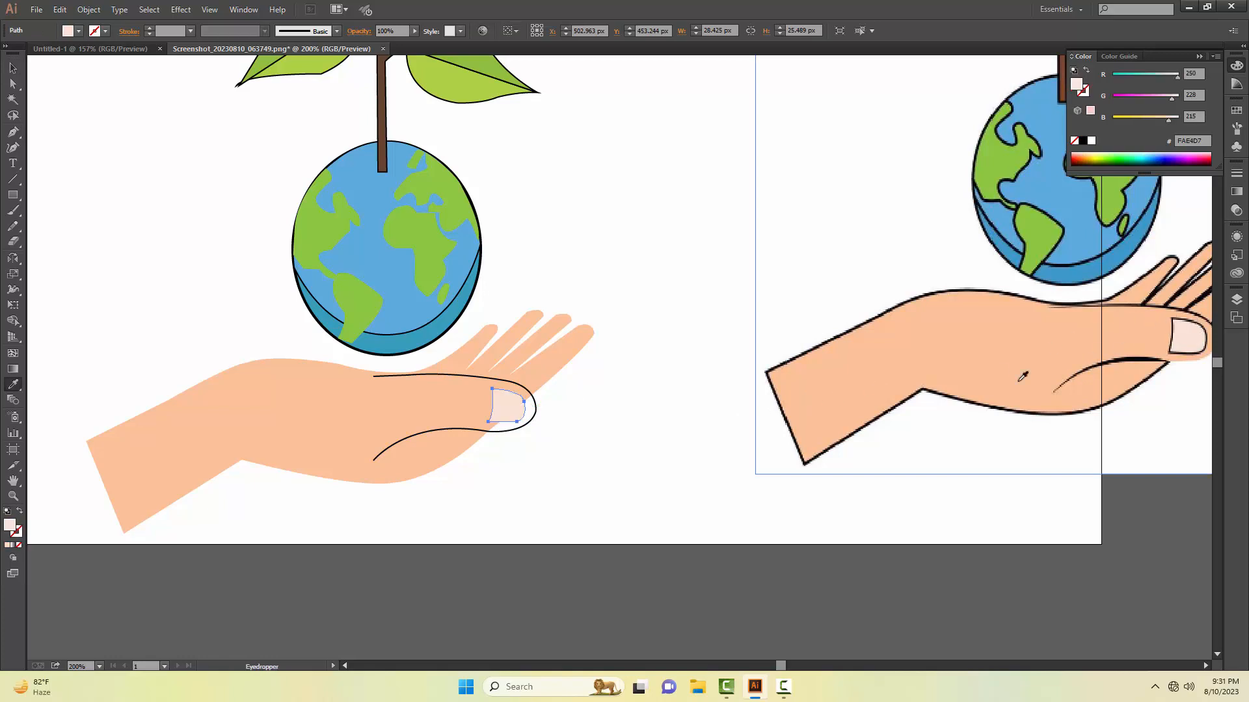
{"action": "key", "text": "v"}
{"action": "left_click", "coordinate": [635, 435]}
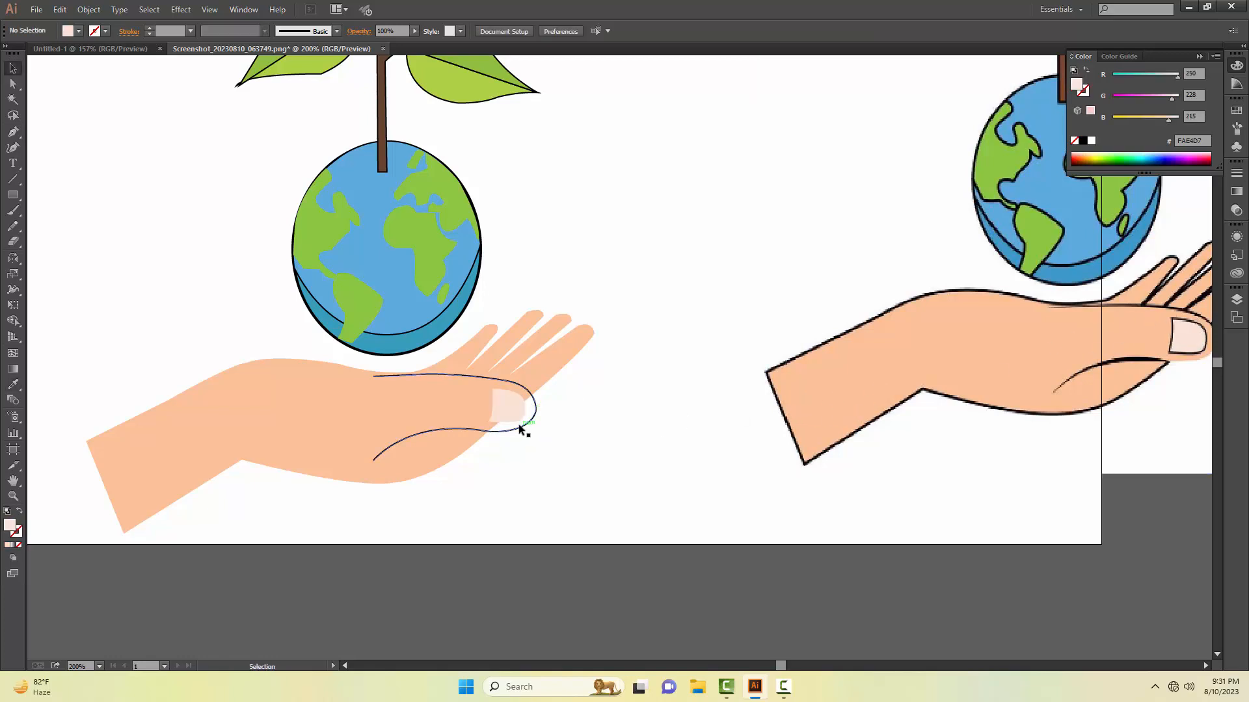
- Fill the thumb shape with the skin tone (FCC197) sampled from the reference hand
{"action": "left_click", "coordinate": [520, 429]}
{"action": "key", "text": "i"}
{"action": "left_click", "coordinate": [1124, 332]}
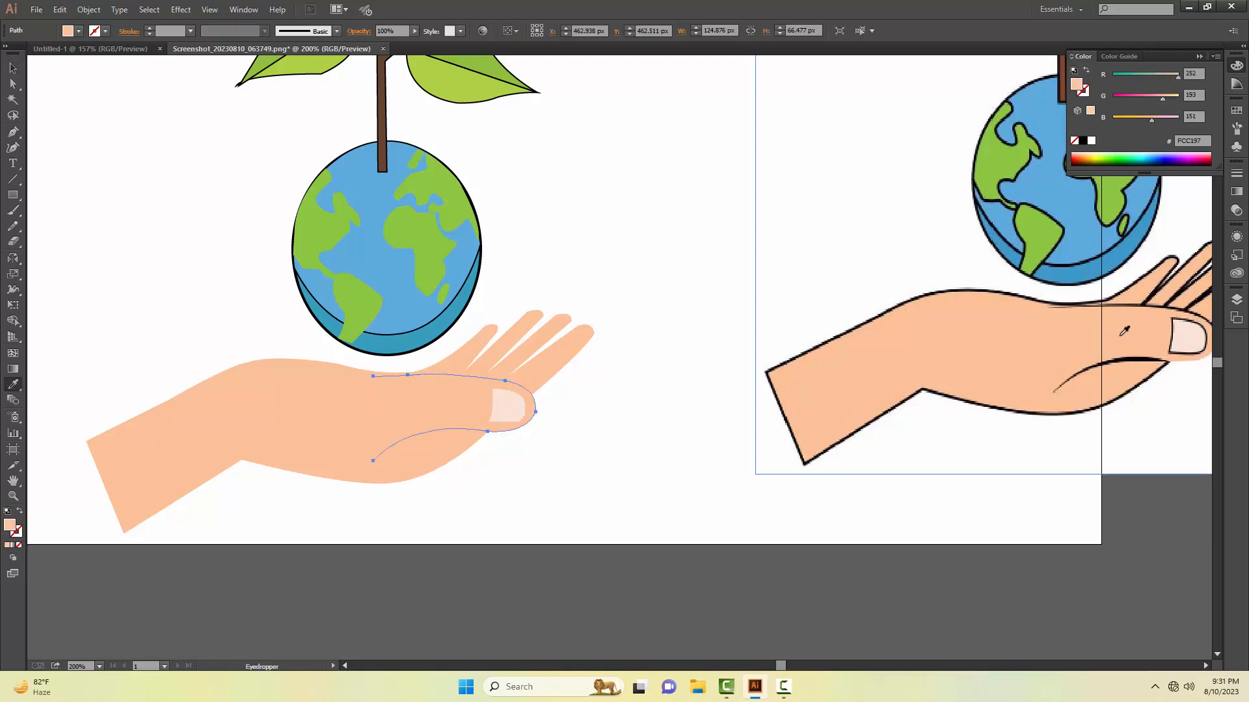
{"action": "key", "text": "v"}
{"action": "left_click", "coordinate": [617, 437]}
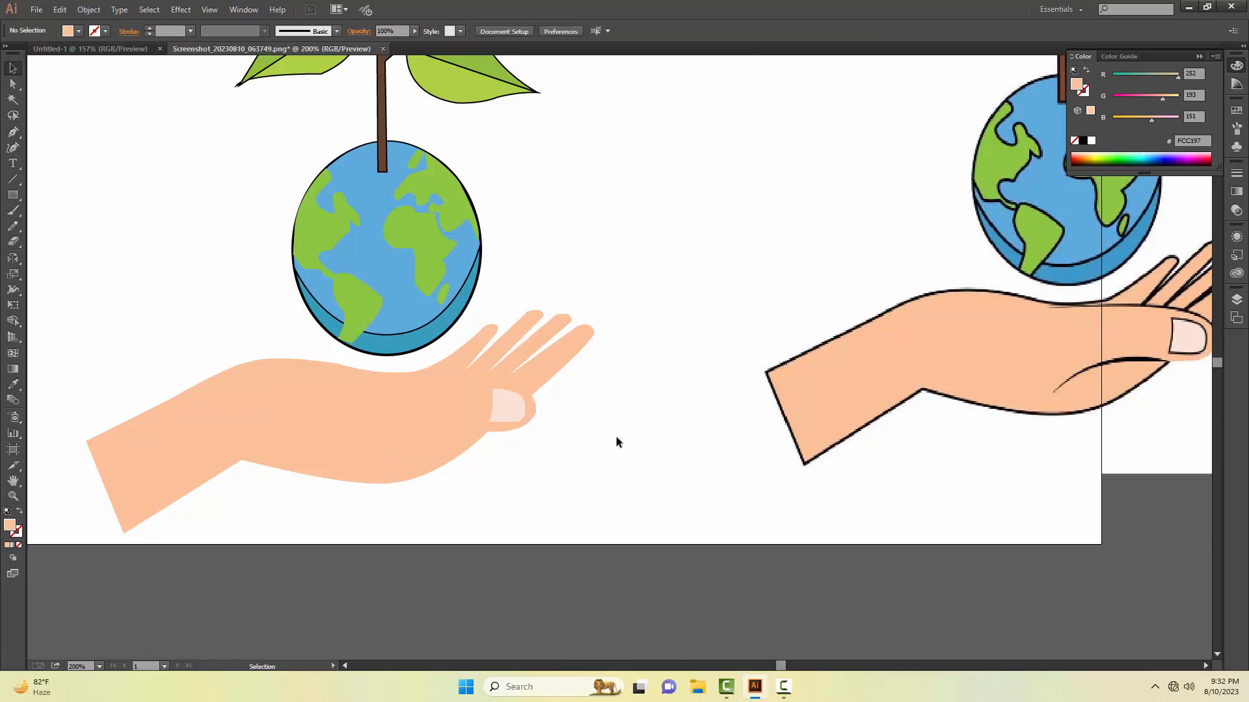
- Give the hand, thumb and nail shapes together a 2 pt stroke
{"action": "left_click_drag", "start_coordinate": [172, 330], "coordinate": [208, 377]}
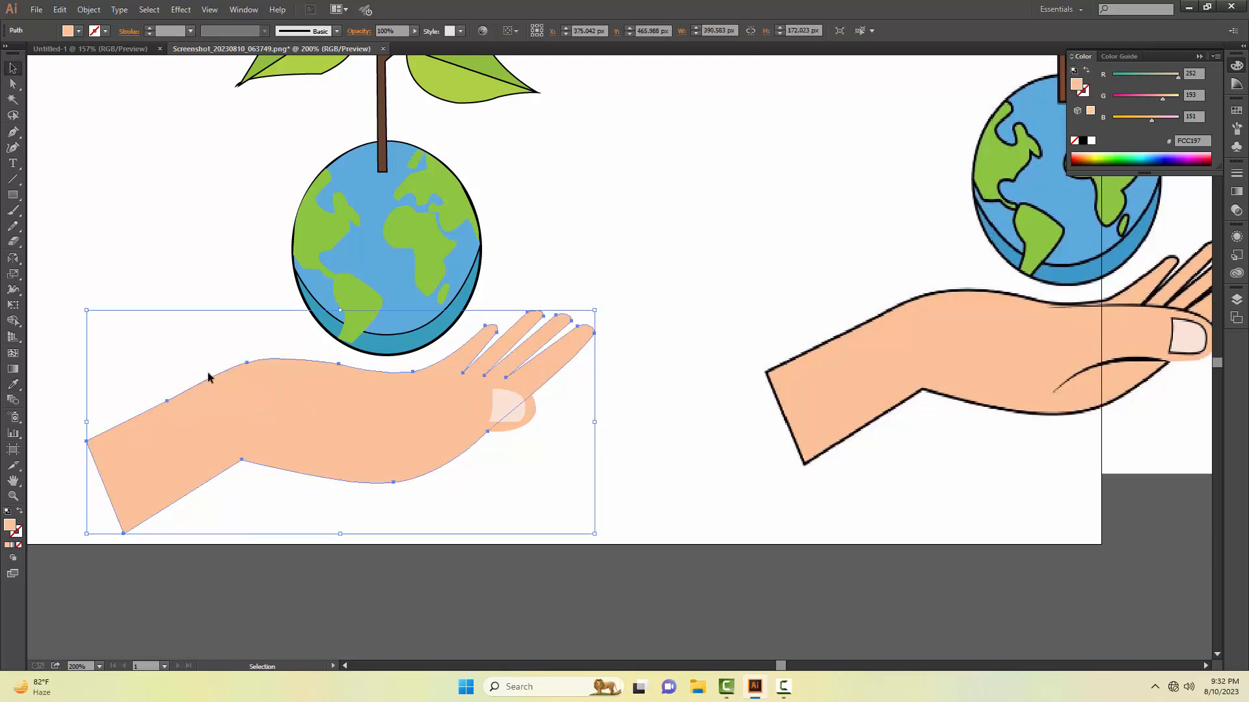
{"action": "left_click", "coordinate": [159, 304]}
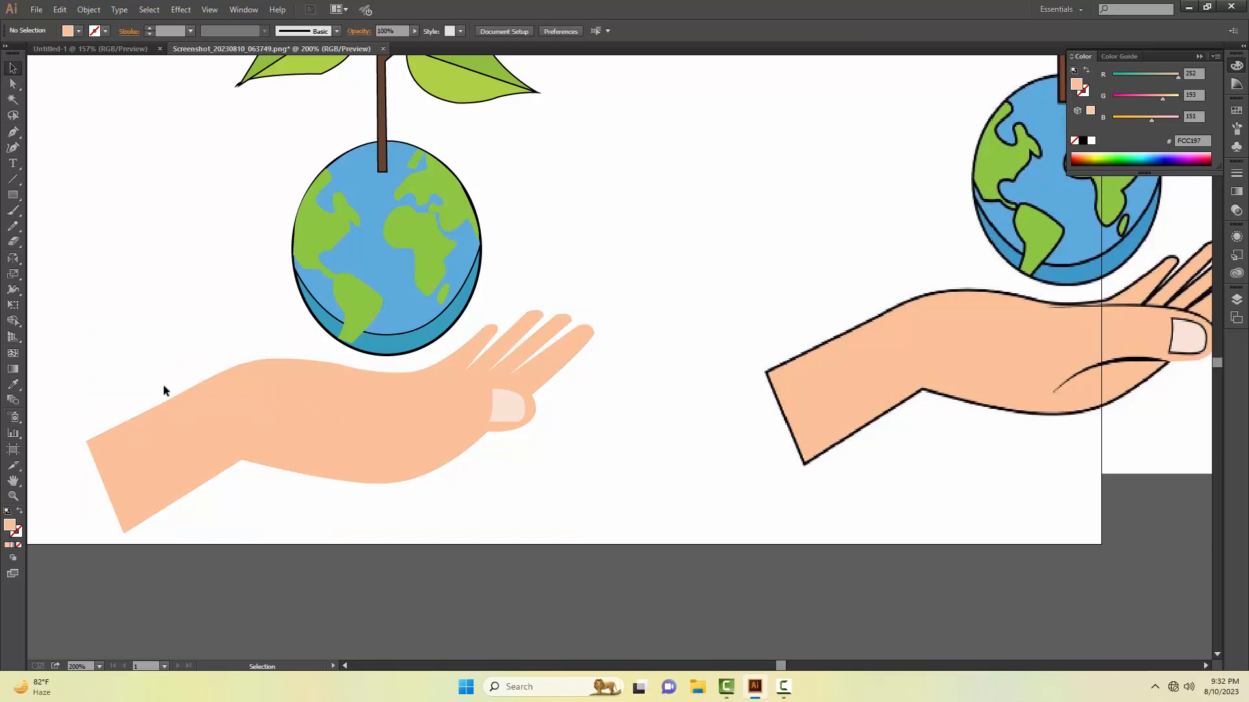
{"action": "left_click_drag", "start_coordinate": [159, 382], "coordinate": [568, 439]}
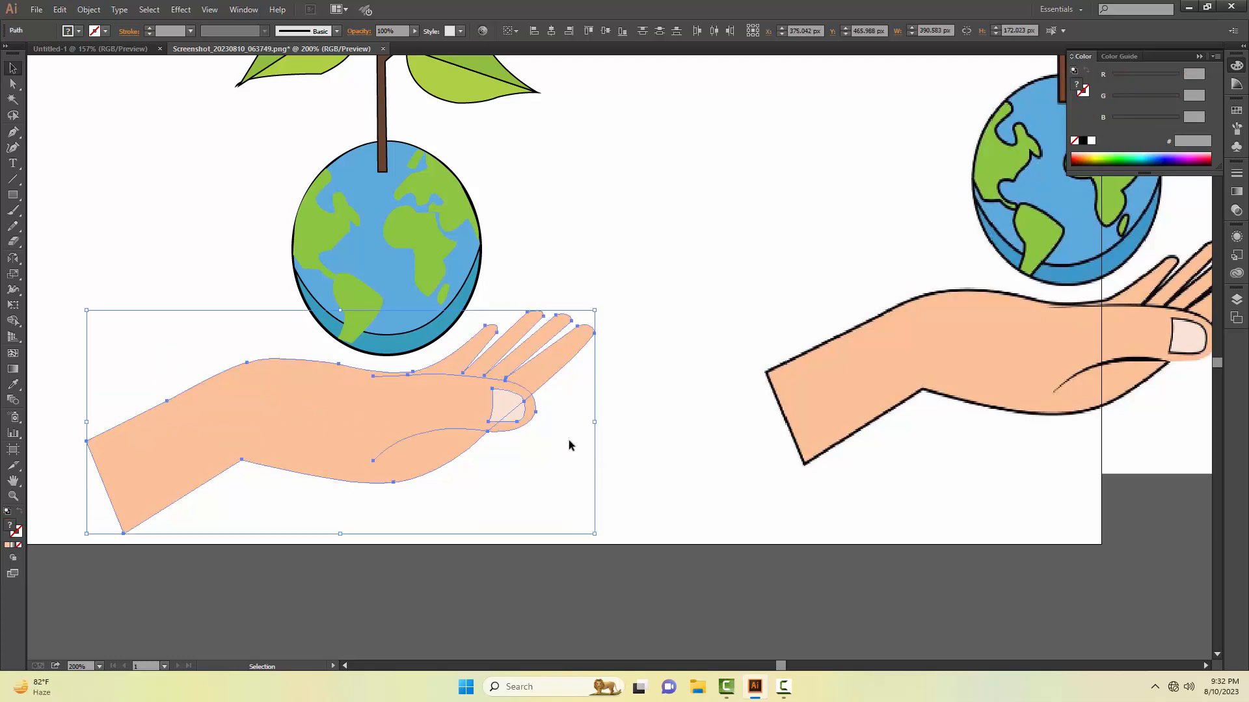
{"action": "left_click", "coordinate": [190, 31]}
{"action": "left_click", "coordinate": [205, 109]}
{"action": "left_click", "coordinate": [520, 314]}
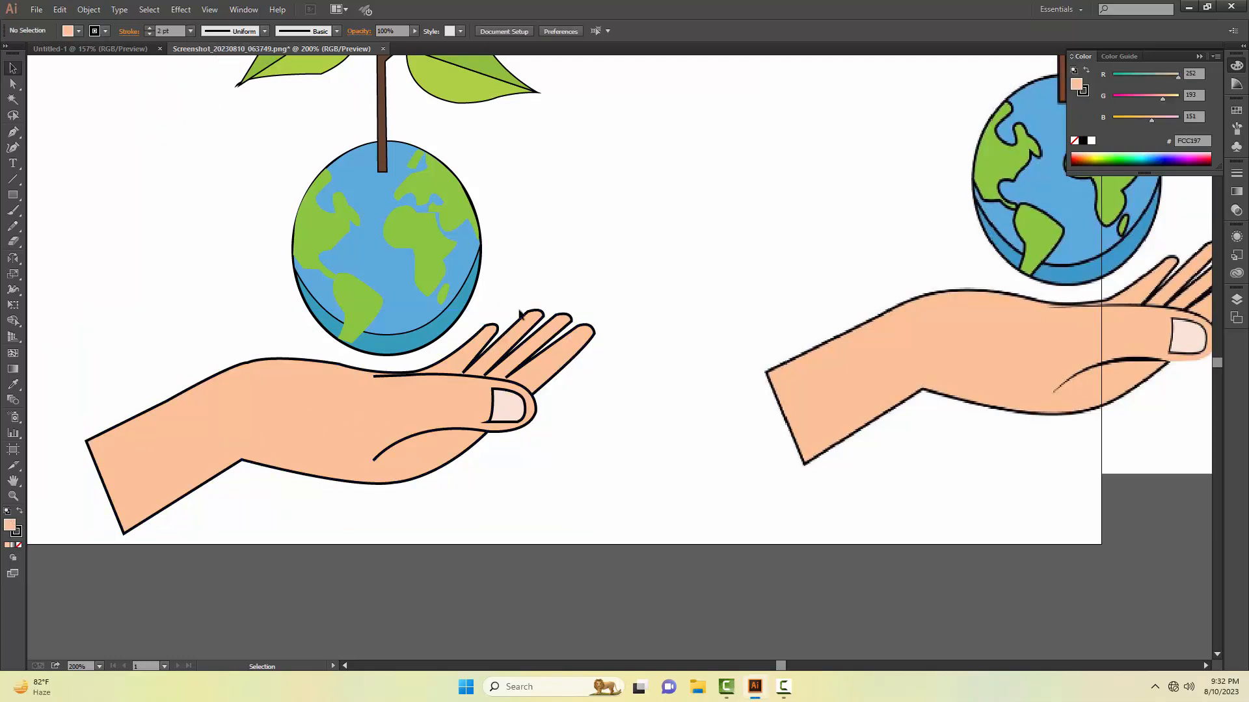
- Move the reference image completely off the artboard, to the right of the traced drawing
{"action": "key", "text": "z"}
{"action": "left_click", "coordinate": [435, 299], "text": "alt"}
{"action": "left_click", "coordinate": [429, 296], "text": "alt"}
{"action": "left_click", "coordinate": [465, 312], "text": "alt"}
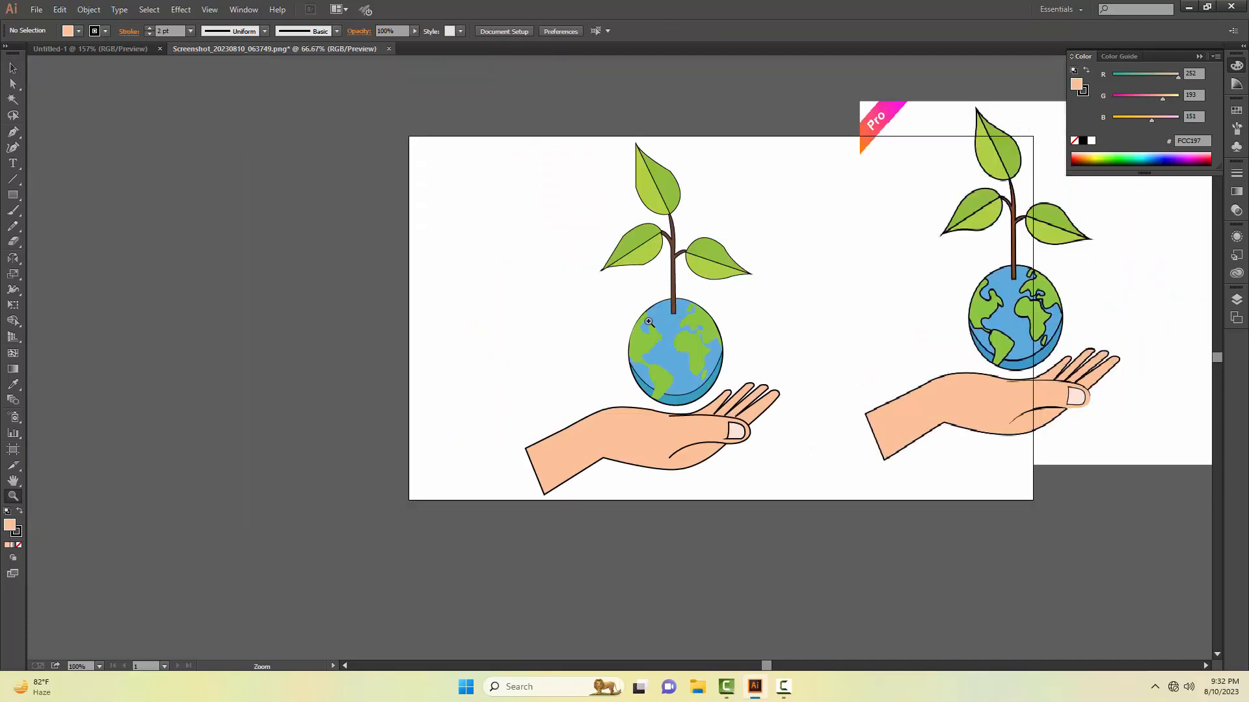
{"action": "left_click_drag", "start_coordinate": [718, 322], "coordinate": [530, 360]}
{"action": "key", "text": "v"}
{"action": "left_click_drag", "start_coordinate": [715, 354], "coordinate": [863, 371]}
{"action": "left_click", "coordinate": [1084, 447]}
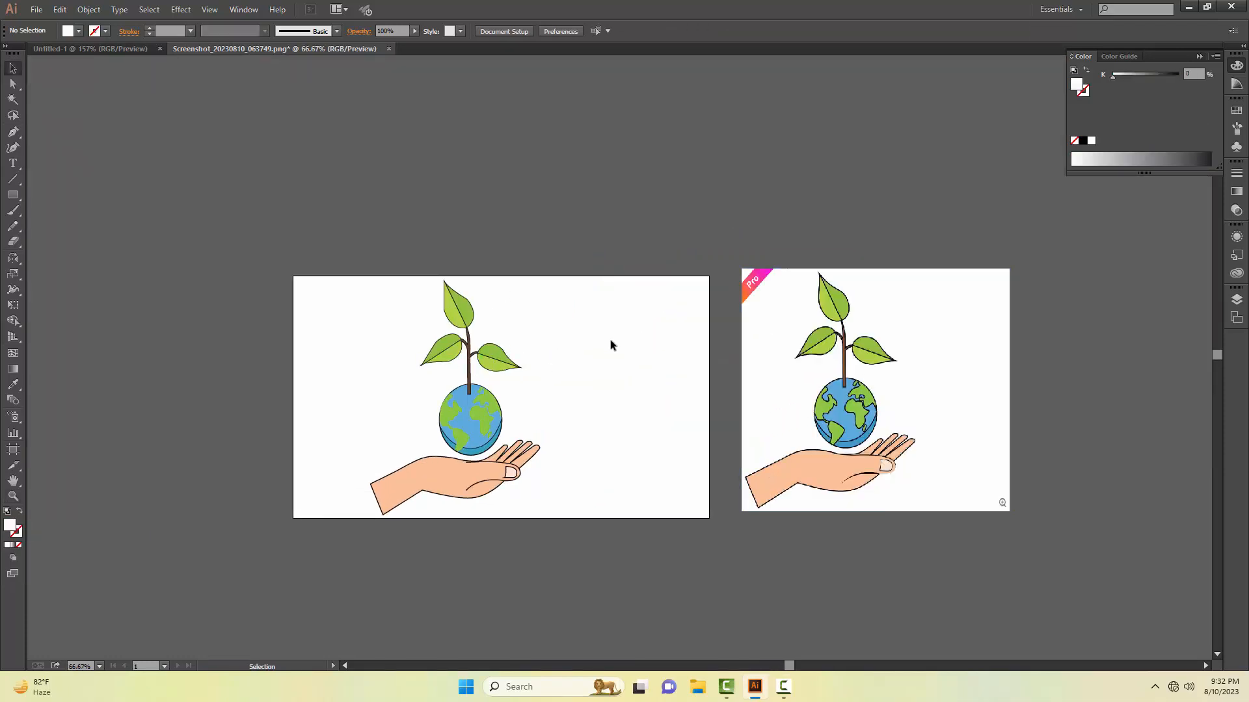
- Draw a white 960 by 560 px rectangle covering the whole artboard and send it to the back, behind the drawing
{"action": "key", "text": "m"}
{"action": "left_click_drag", "start_coordinate": [294, 277], "coordinate": [709, 519]}
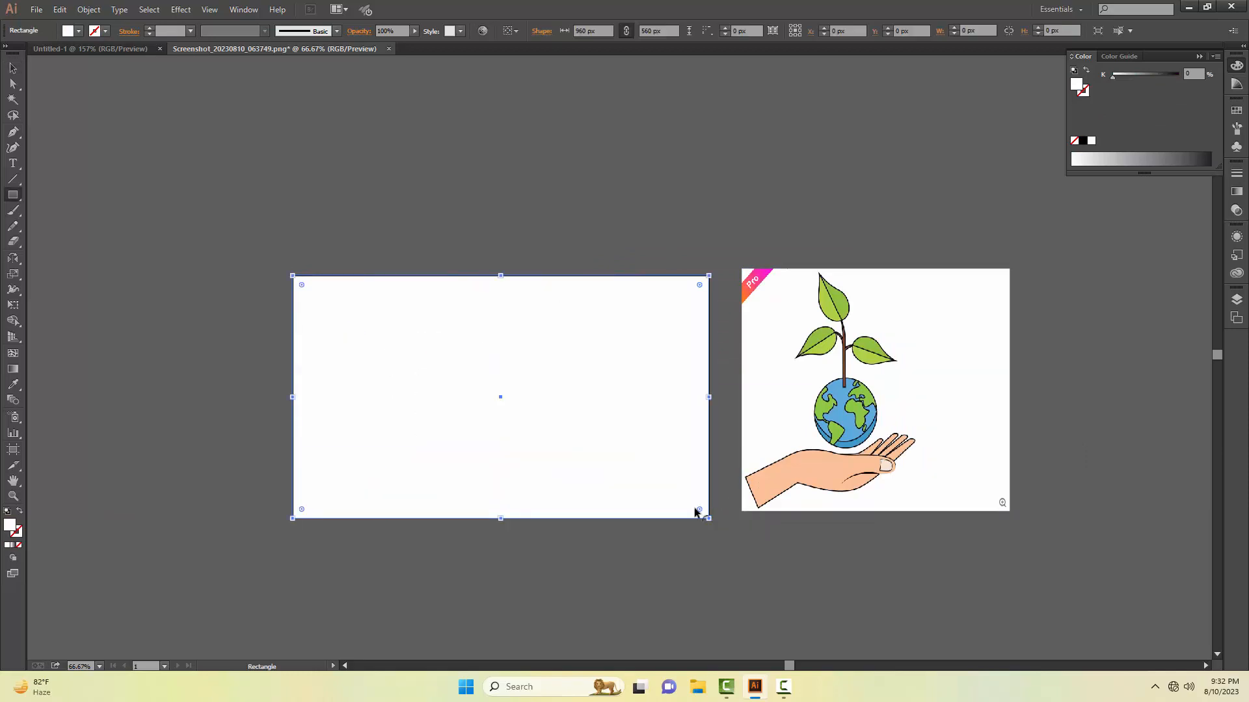
{"action": "key", "text": "v"}
{"action": "right_click", "coordinate": [608, 451]}
{"action": "mouse_move", "coordinate": [697, 630]}
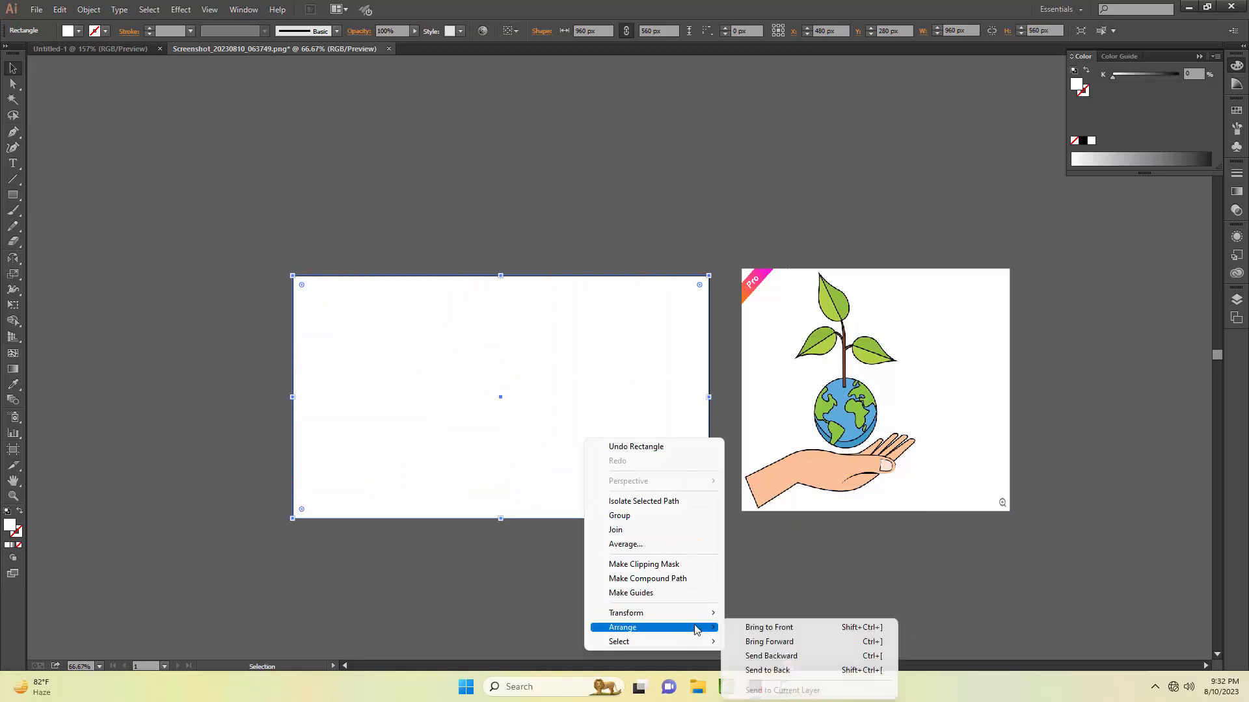
{"action": "left_click", "coordinate": [815, 671]}
- Fill the background rectangle with white (FFFFFF) using the Eyedropper and deselect it
{"action": "key", "text": "i"}
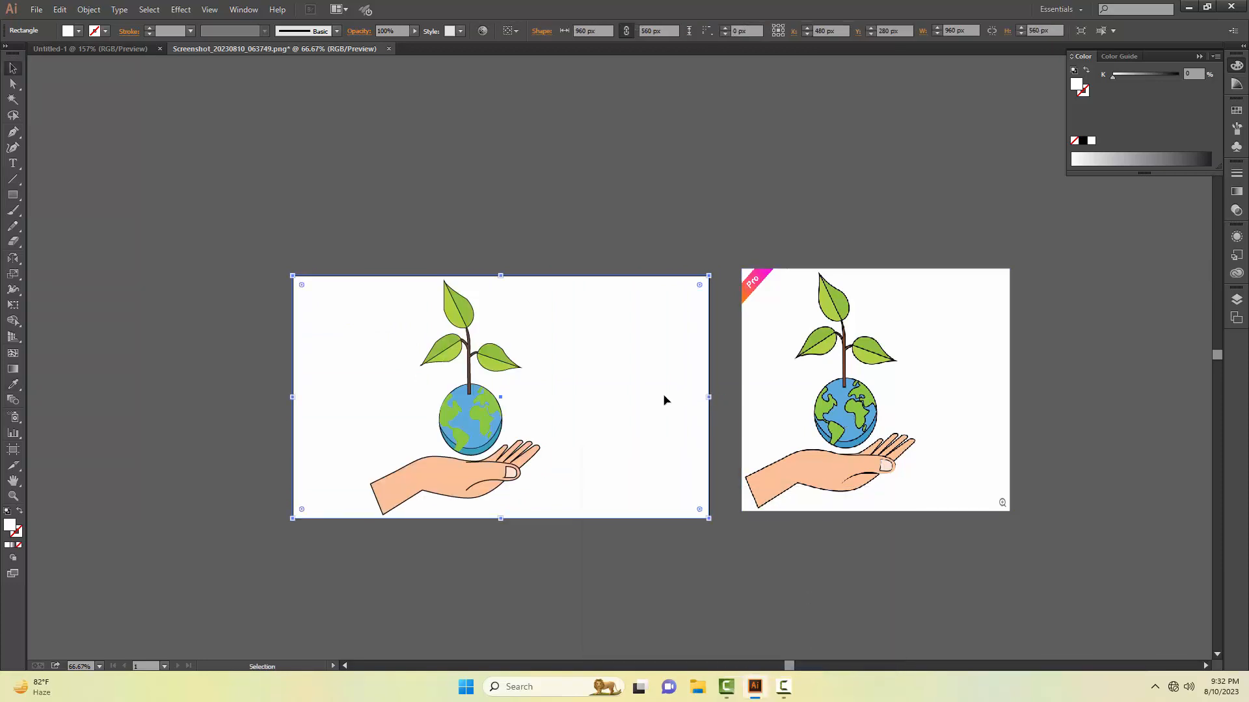
{"action": "key", "text": "v"}
{"action": "scroll", "coordinate": [767, 362], "scroll_direction": "down", "scroll_amount": 1}
{"action": "scroll", "coordinate": [767, 363], "scroll_direction": "right", "scroll_amount": 1}
{"action": "left_click", "coordinate": [332, 173]}
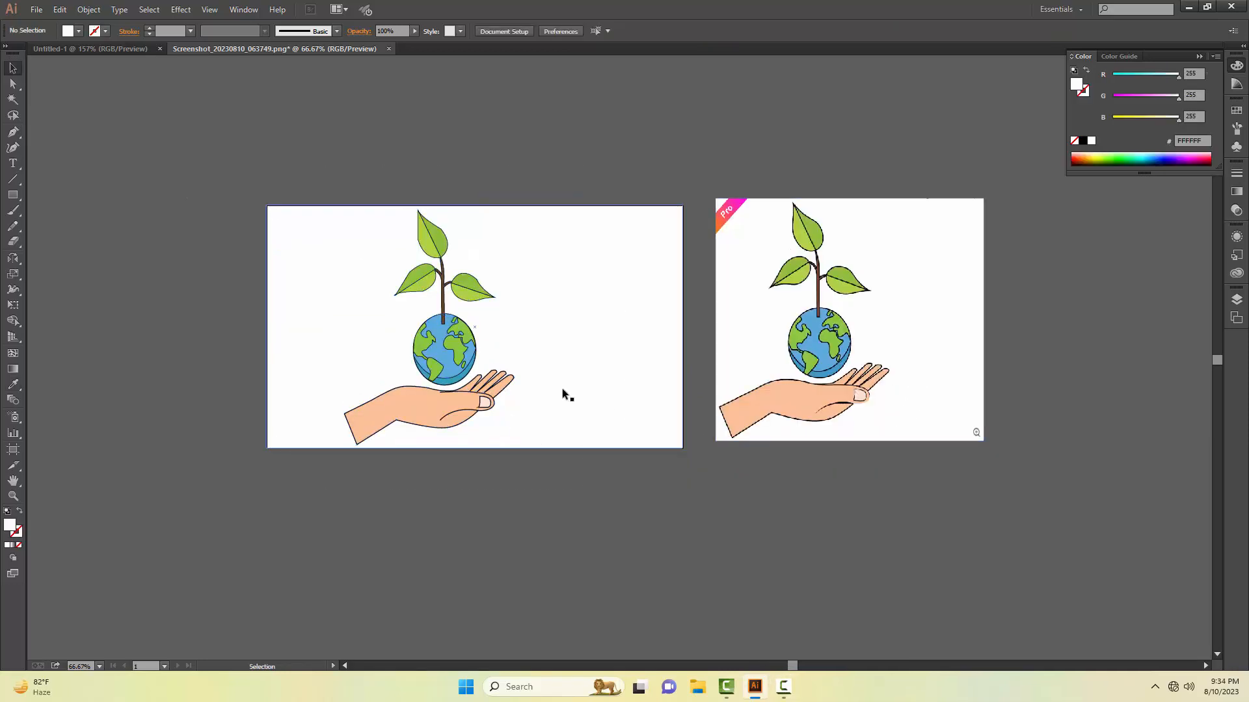